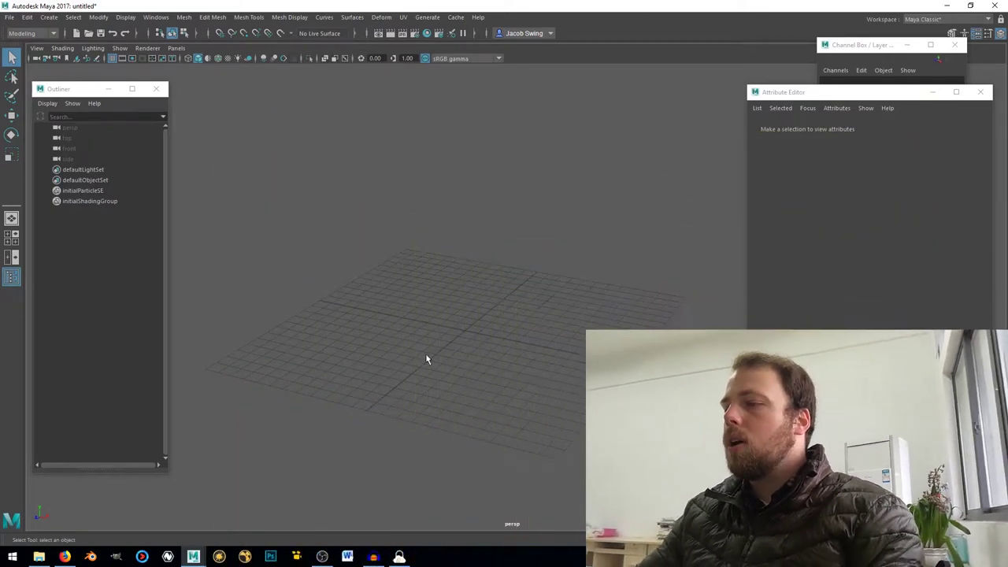
- Create a polygon plane at the centre of the grid
middle_click_drag(426, 354, 426, 347, "alt")
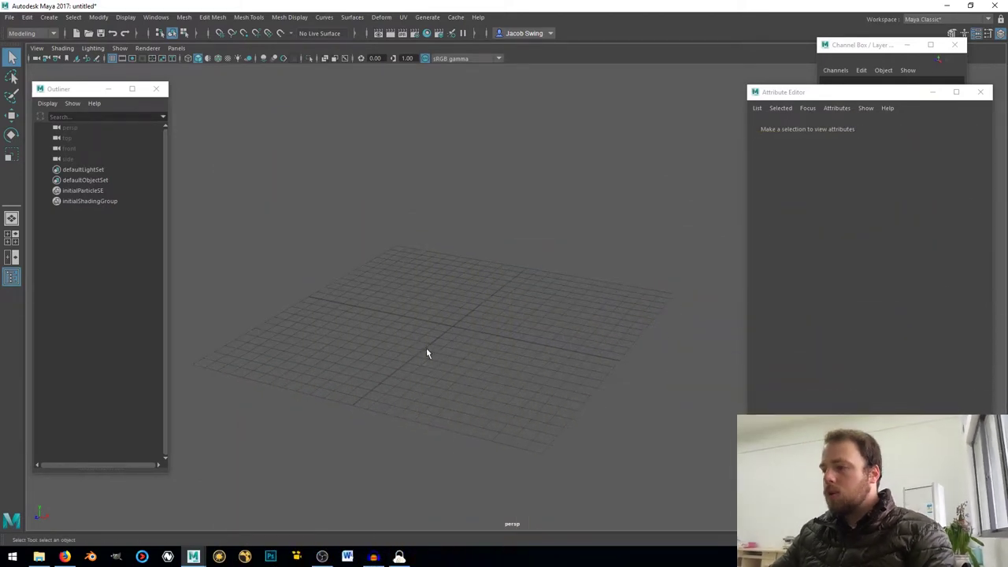
right_click(393, 308, "shift")
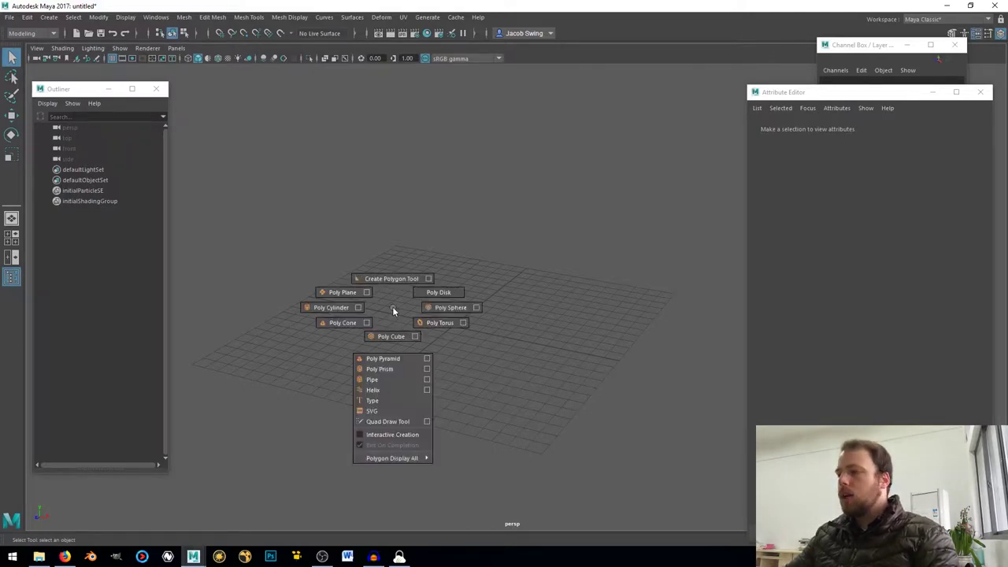
left_click(340, 292)
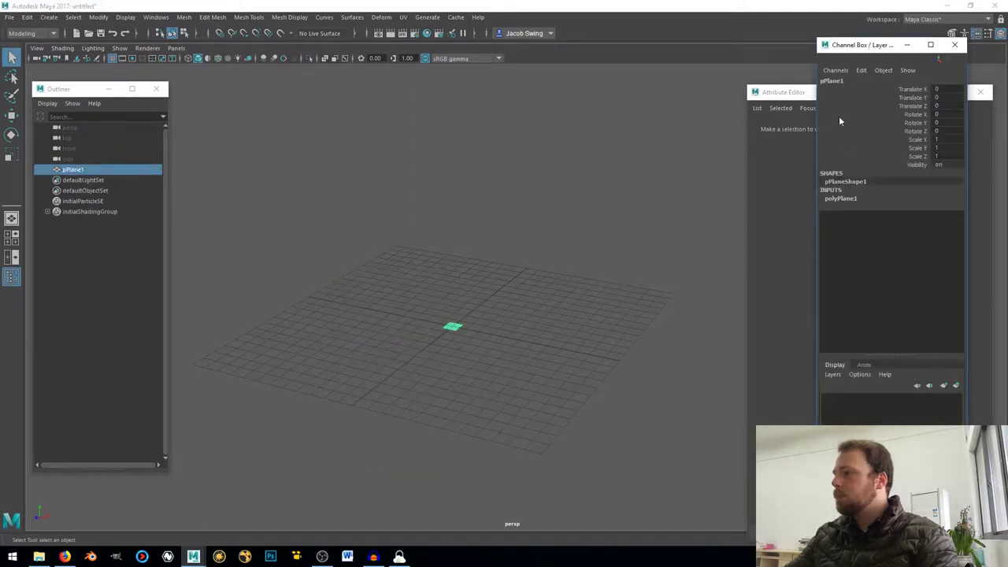
- Set the plane's width and height subdivisions to 1
left_click(853, 199)
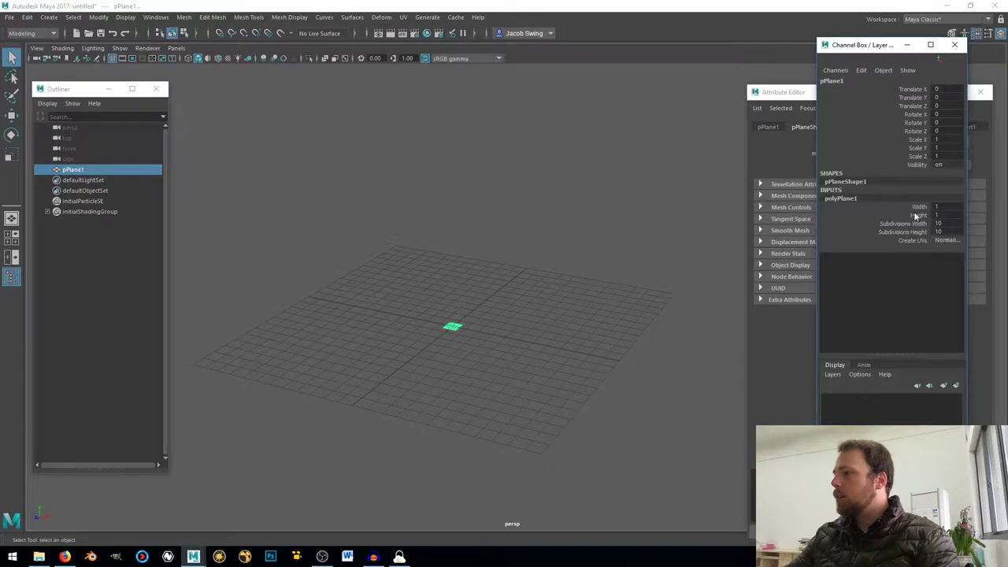
left_click_drag(915, 224, 912, 233)
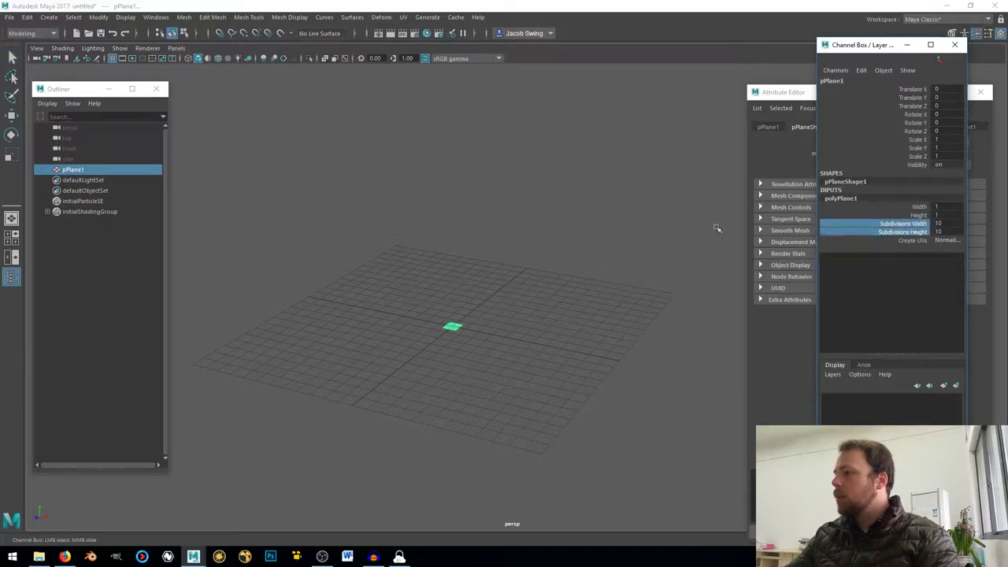
left_click(943, 230)
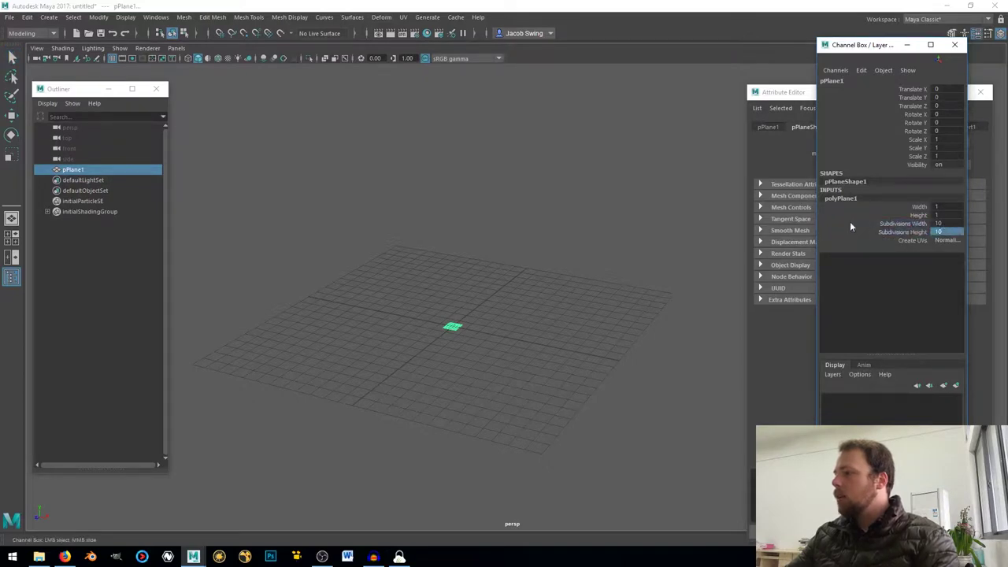
left_click(943, 232)
left_click(946, 224)
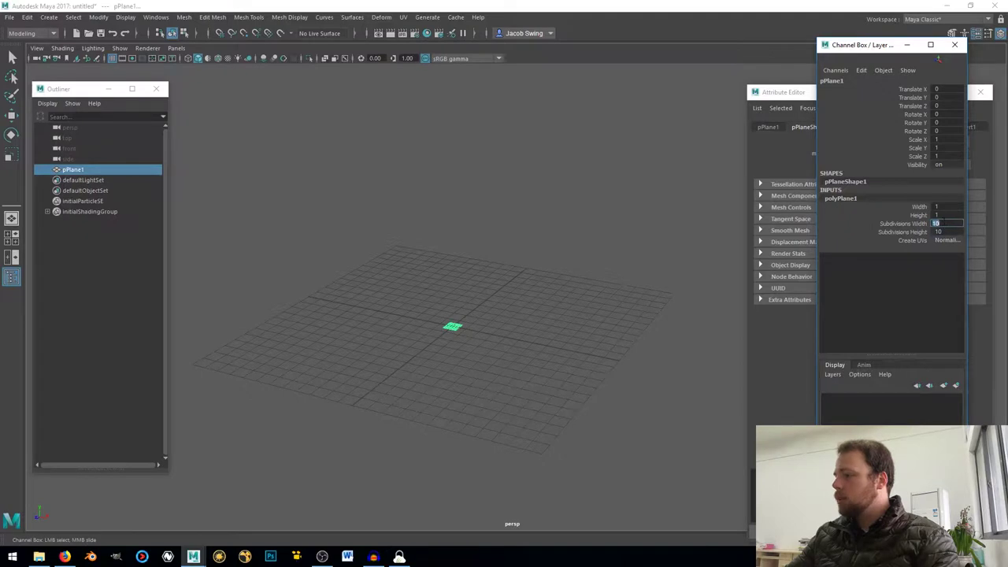
key("Tab")
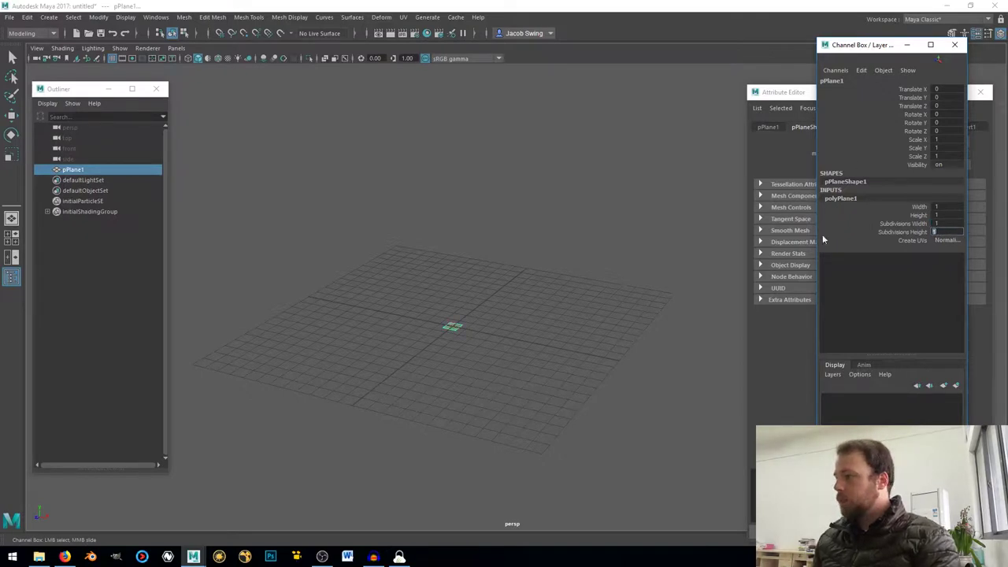
- Scale the plane uniformly to about 23.9 so that it covers the grid
middle_click_drag(532, 304, 538, 278, "alt")
scroll(508, 296, "up", 2)
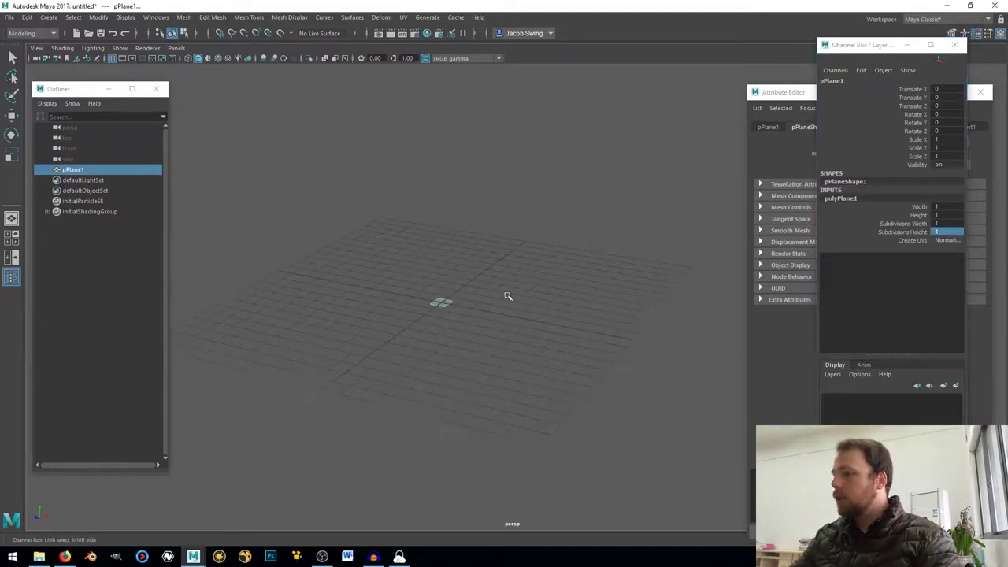
key("s")
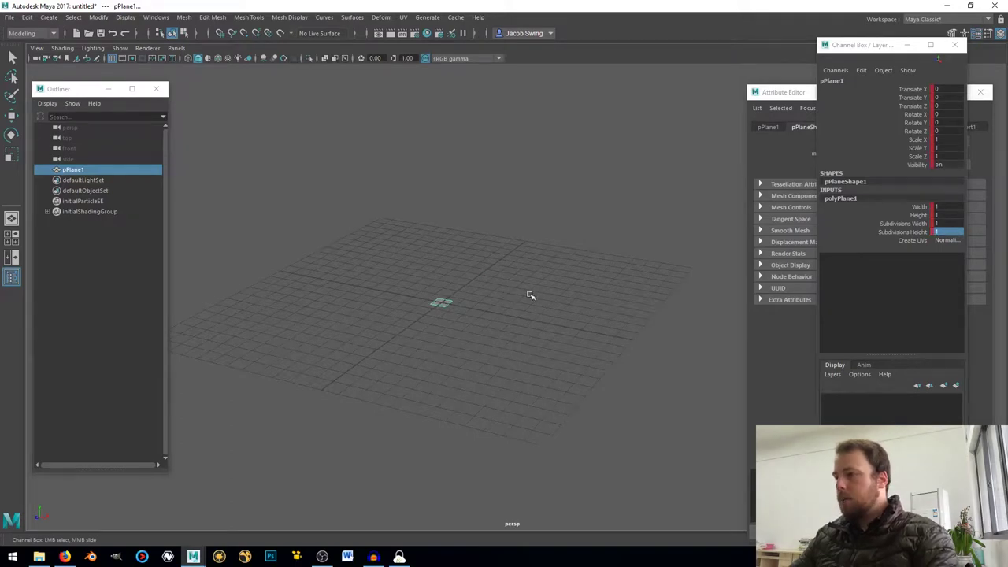
key("ctrl+z")
key("r")
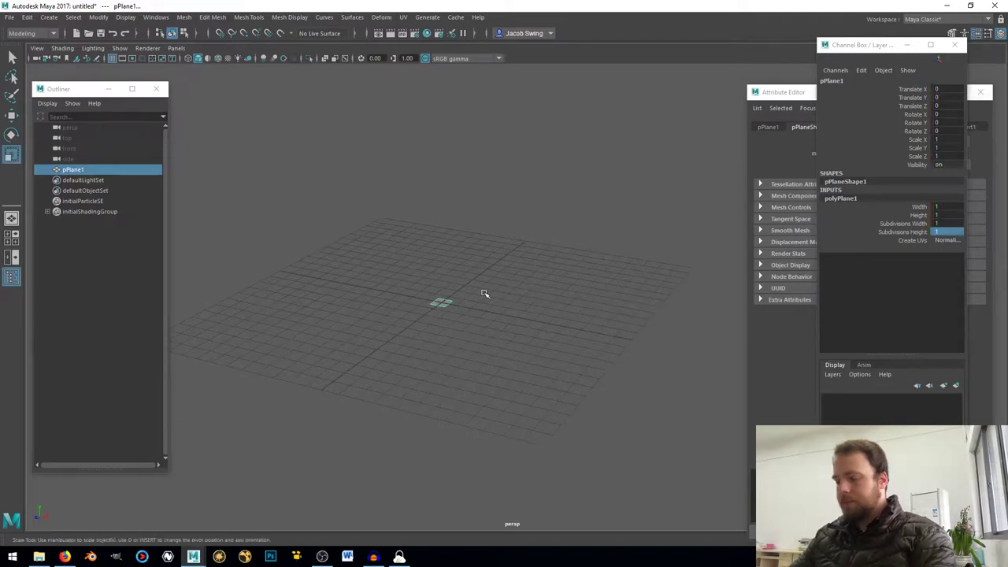
left_click_drag(441, 303, 711, 295)
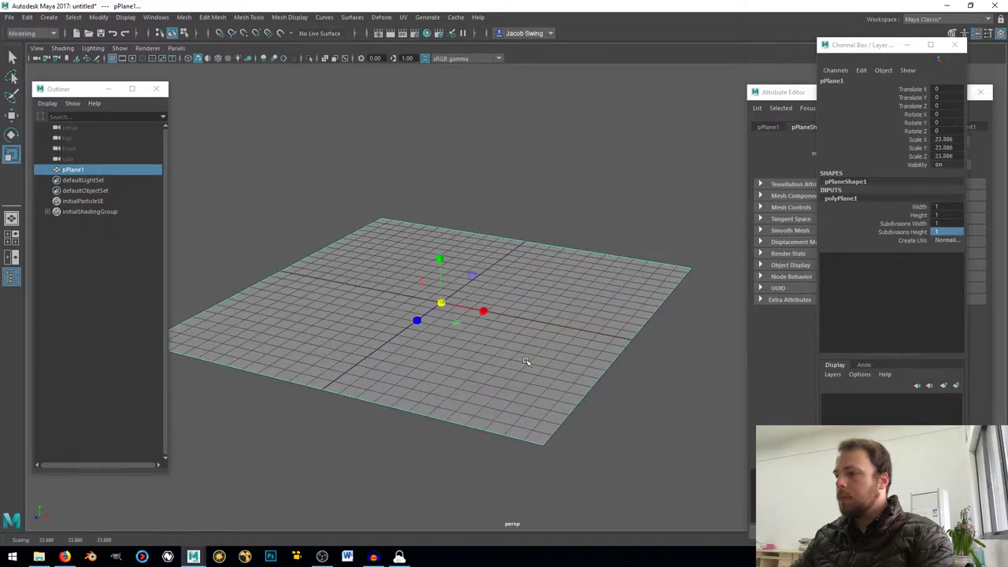
right_click(501, 254)
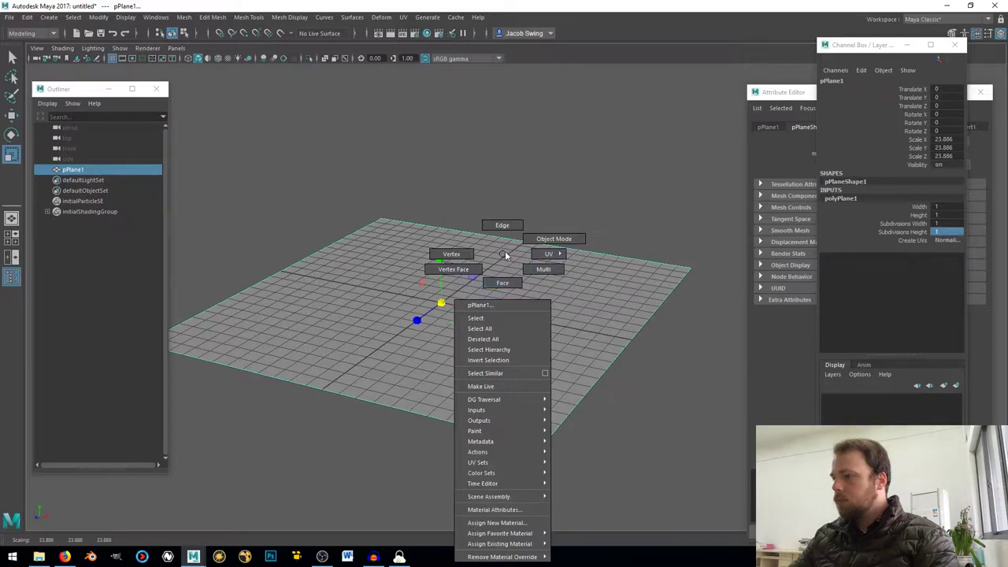
left_click(512, 522)
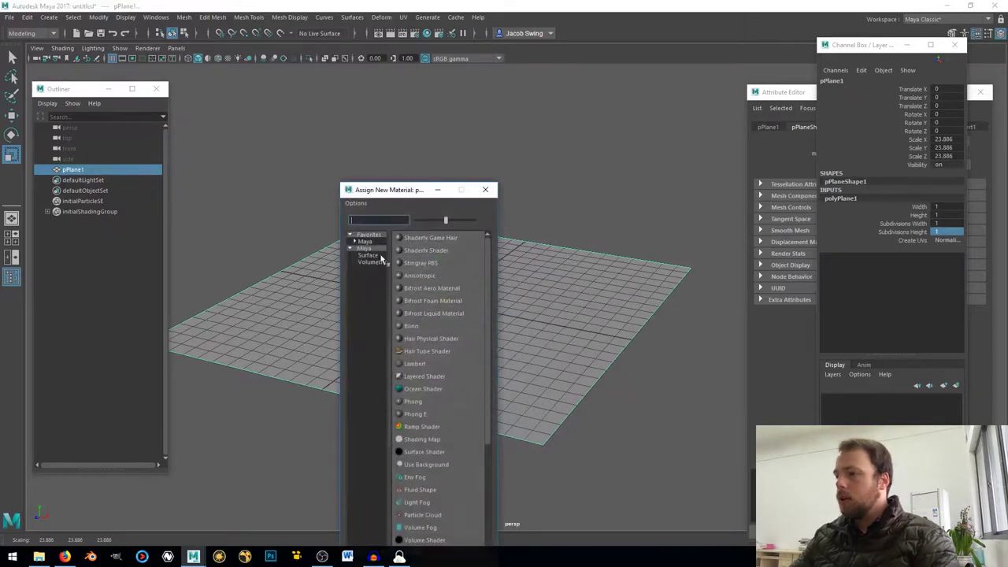
left_click(485, 189)
- Load the Arnold plug-in mtoa.mll through the Plug-in Manager, leaving its auto load off
left_click(155, 17)
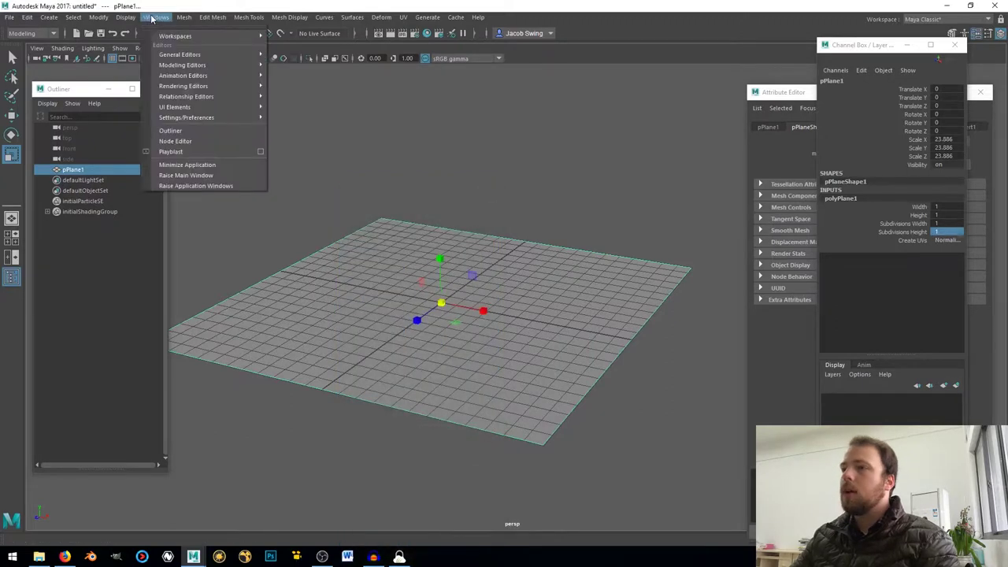
mouse_move(234, 118)
left_click(300, 205)
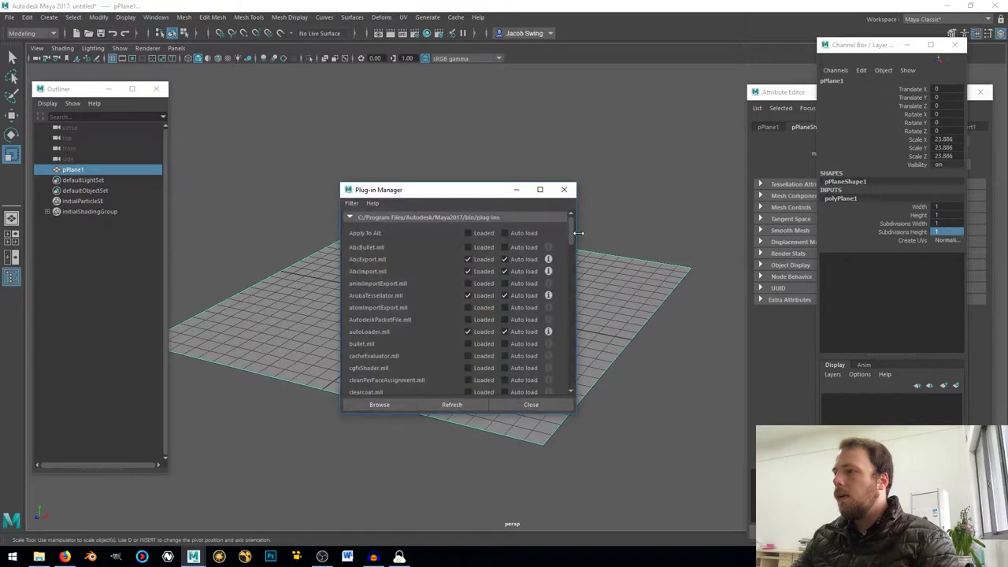
left_click_drag(572, 236, 571, 391)
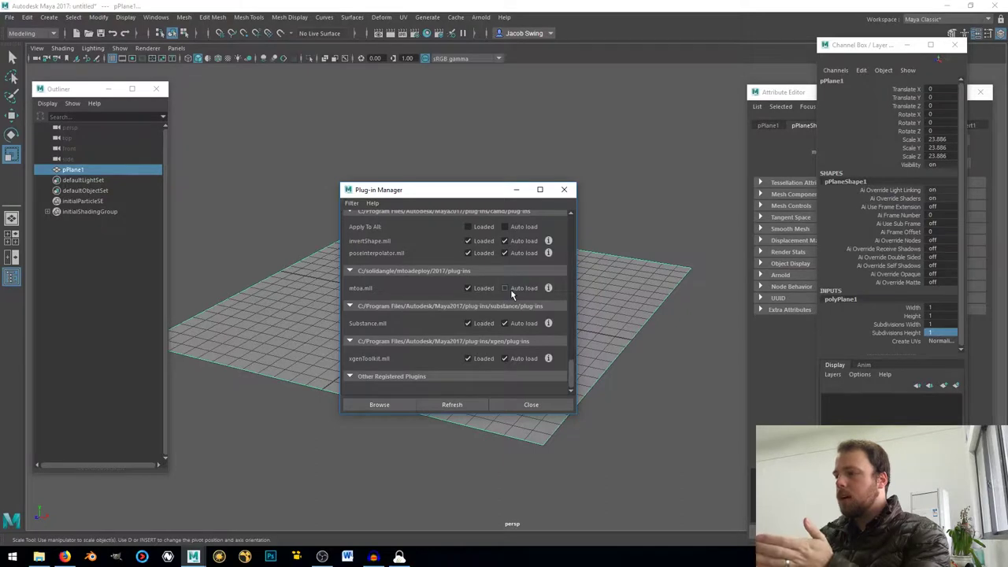
left_click(565, 190)
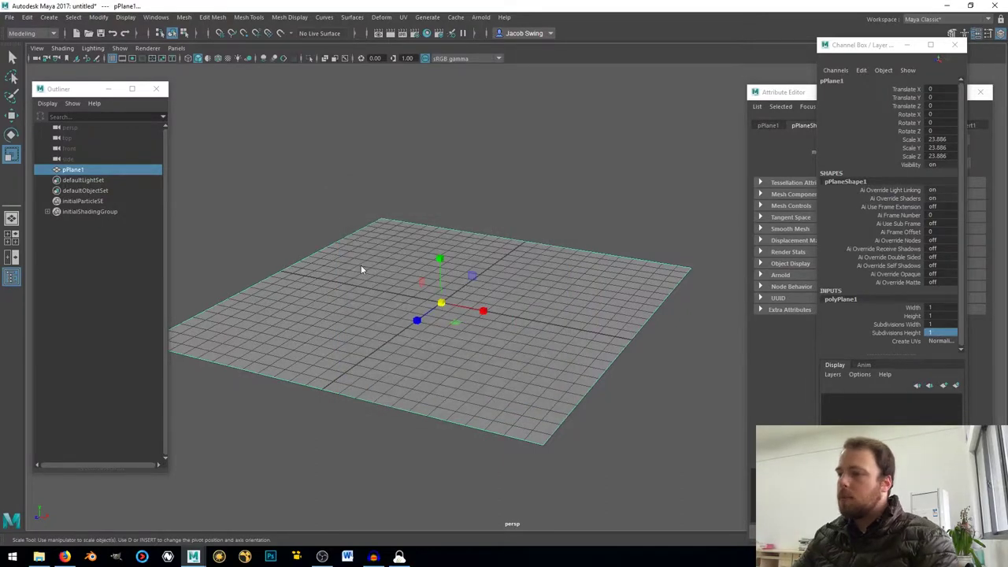
- Assign a new Arnold aiStandardSurface material to the plane
right_click_drag(360, 264, 344, 520)
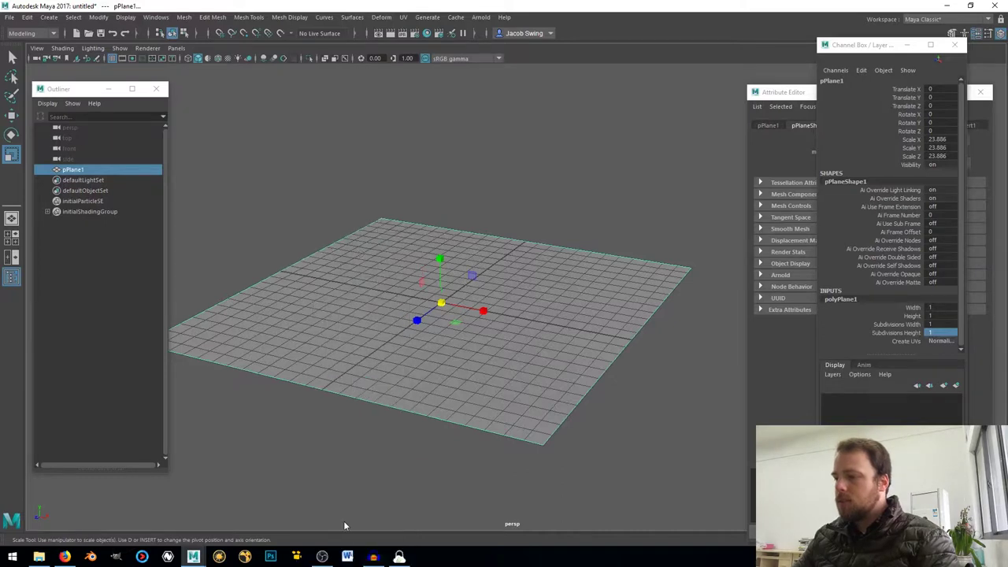
left_click(367, 275)
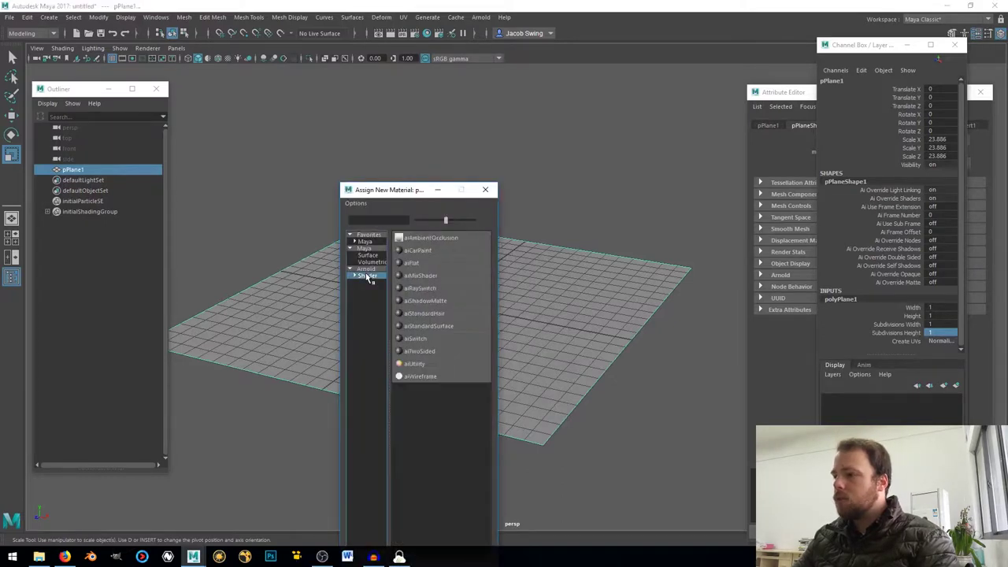
left_click(443, 327)
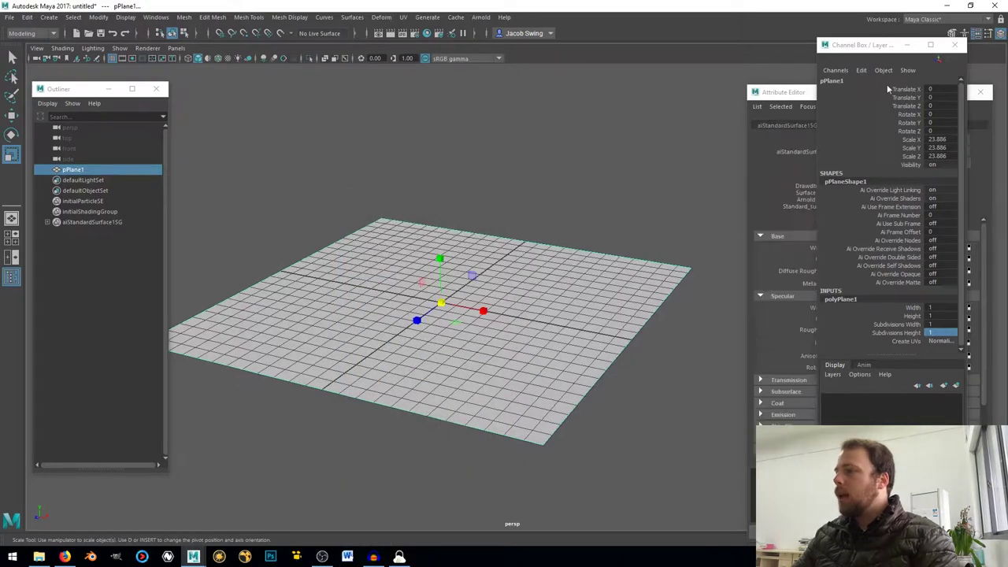
- Move the Attribute Editor clear of the Channel Box and connect an Arnold image texture to the plane's aiStandardSurface material
left_click_drag(811, 94, 612, 73)
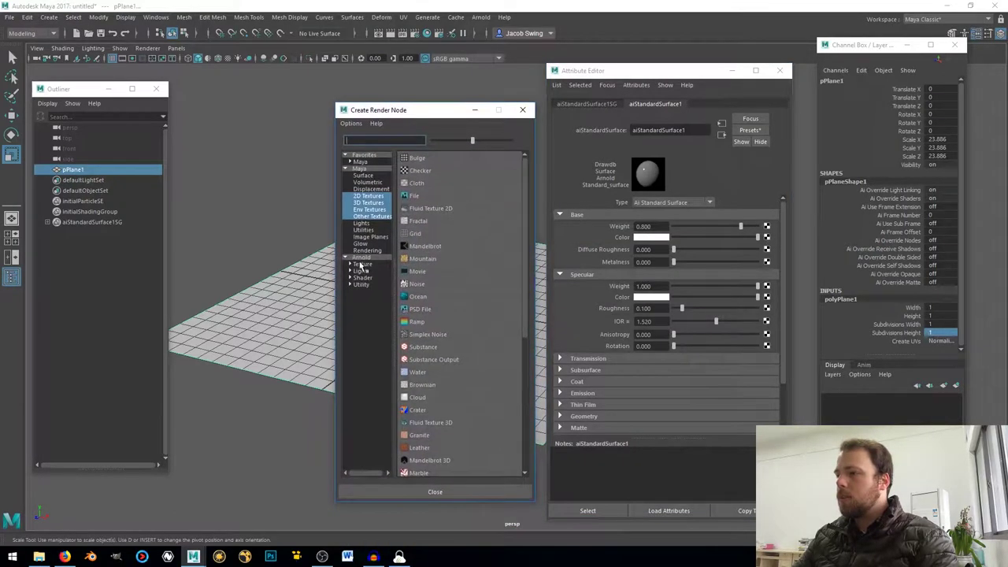
left_click(362, 265)
left_click(419, 183)
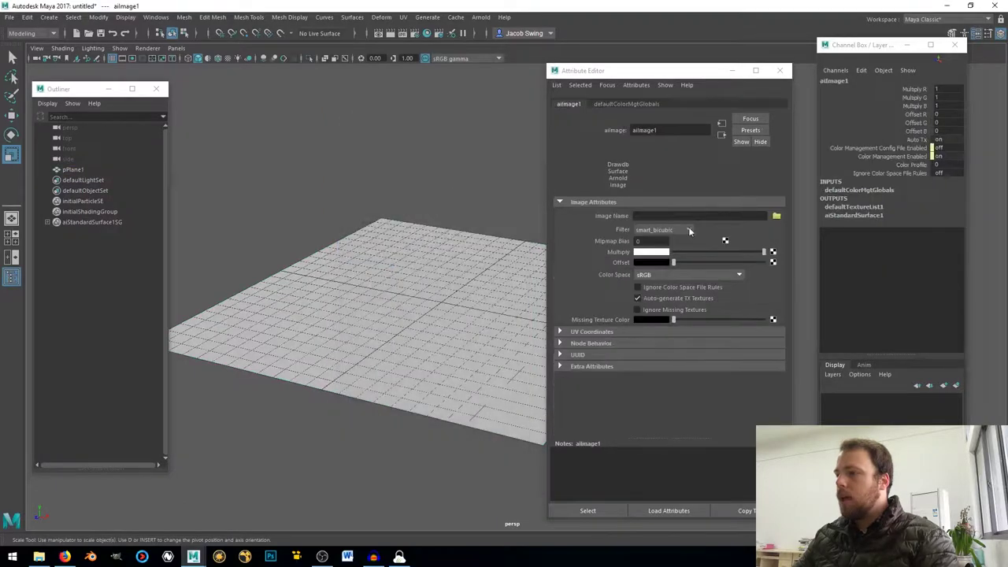
- Start loading an image for the texture and copy the path of the tutorial_0003_razor_scooter\reference_image folder from File Explorer
left_click(775, 217)
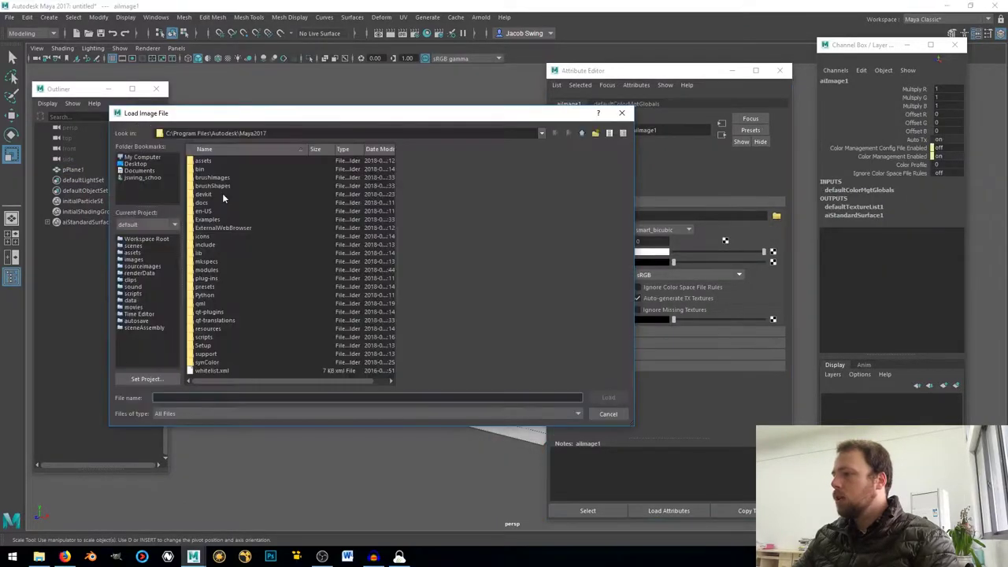
left_click(38, 557)
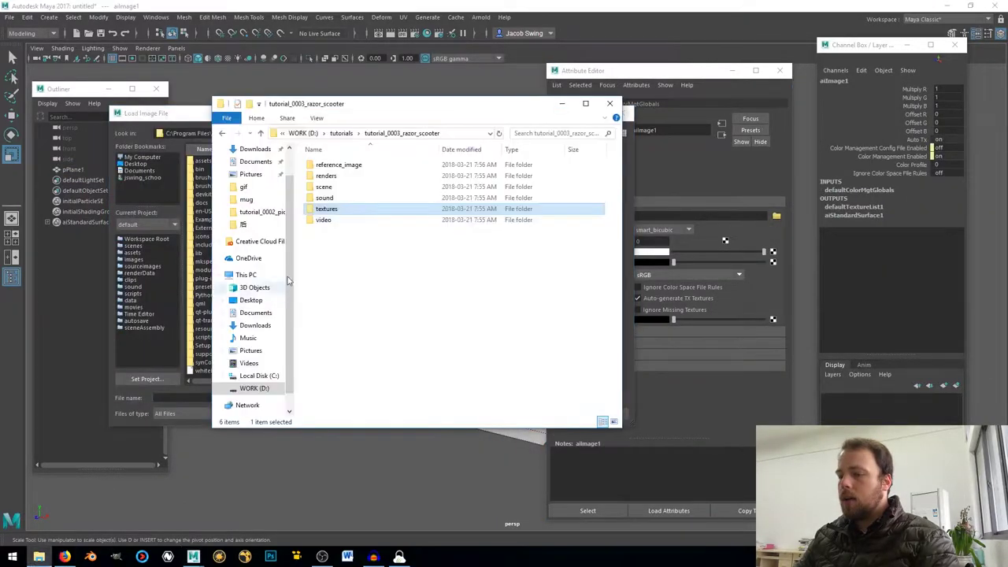
double_click(342, 167)
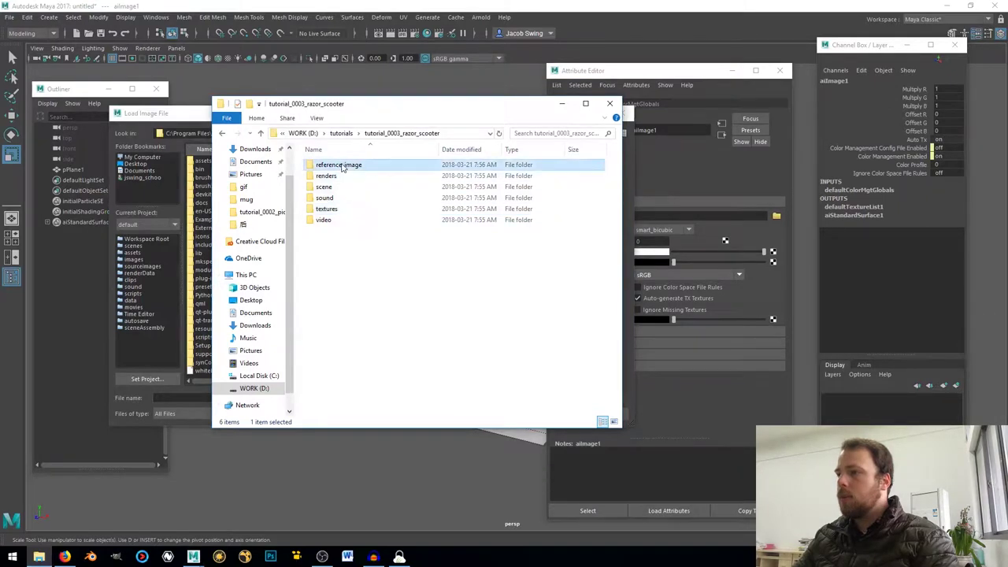
left_click(465, 134)
key("ctrl+c")
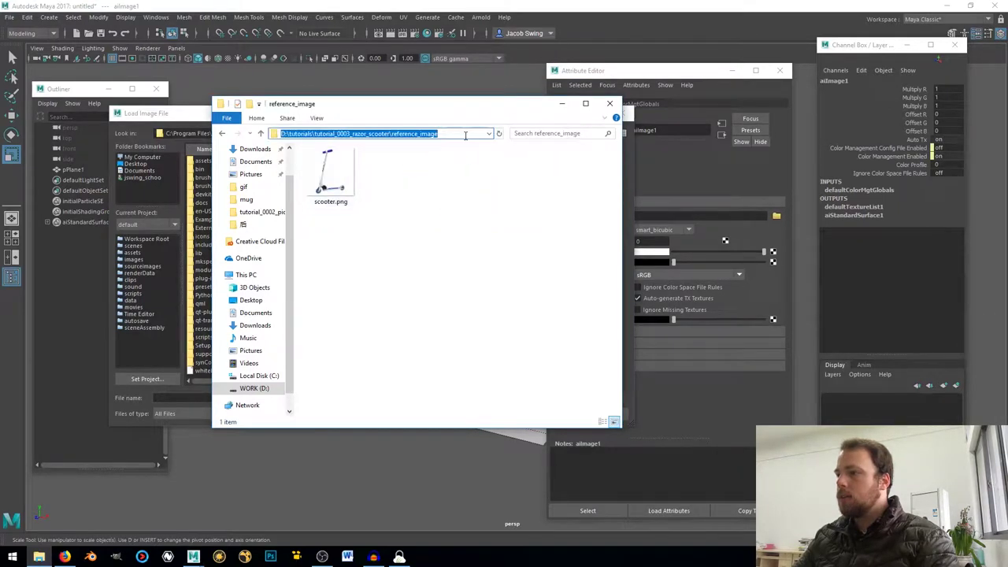
- Go to the copied reference_image path in the Load Image File dialog and load scooter.png as the texture image
left_click(196, 116)
left_click(321, 134)
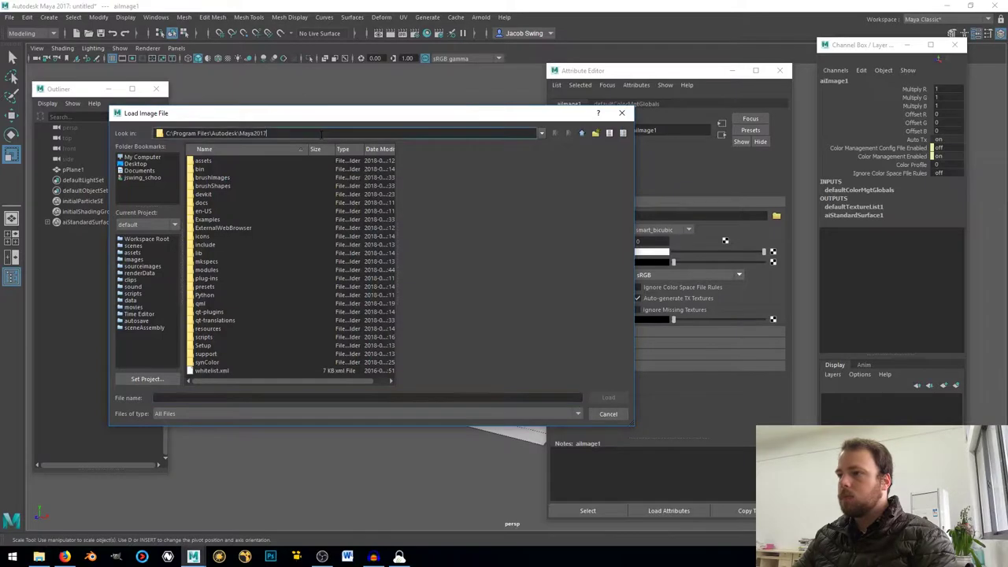
left_click_drag(321, 134, 22, 127)
key("ctrl+v")
key("Return")
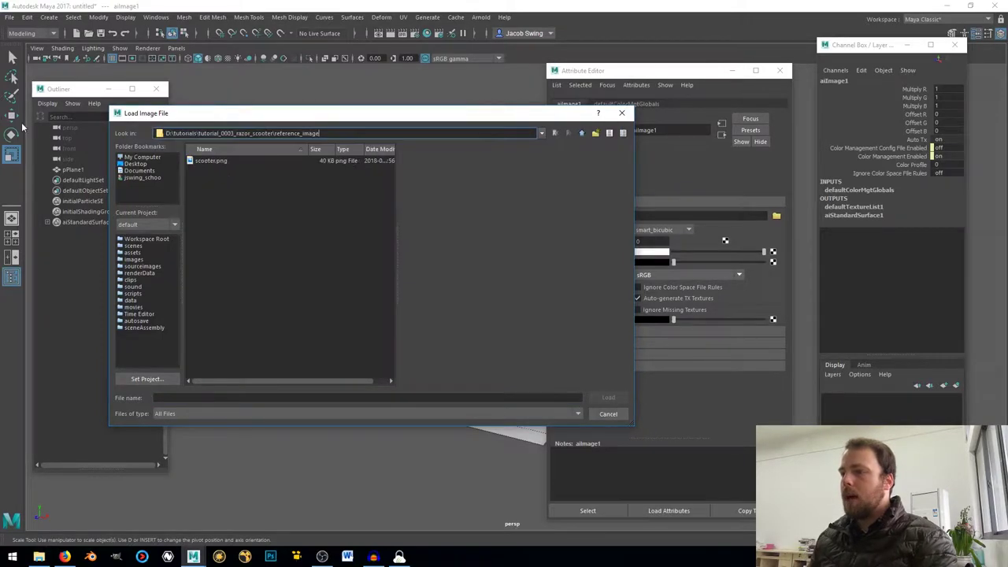
left_click(223, 161)
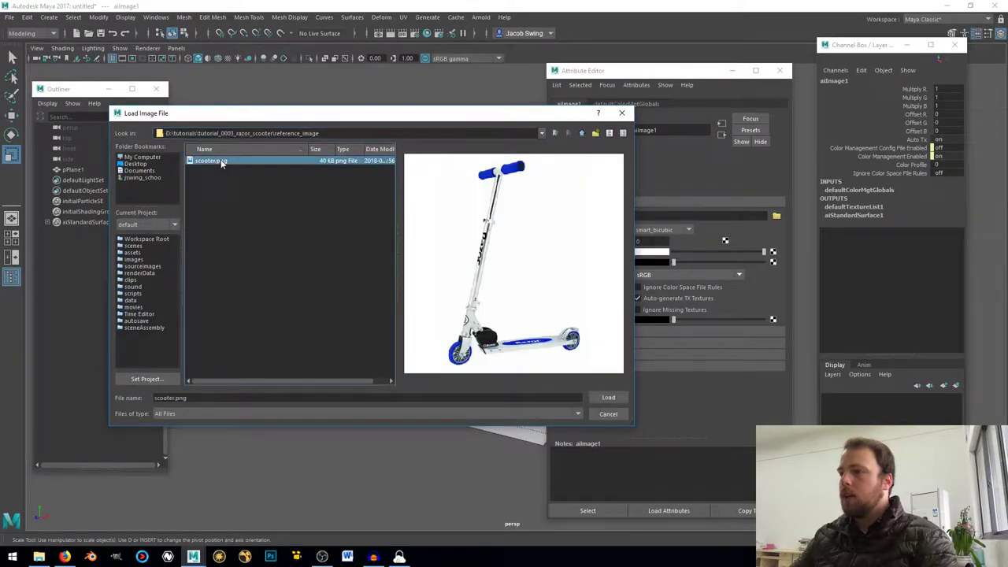
left_click(608, 398)
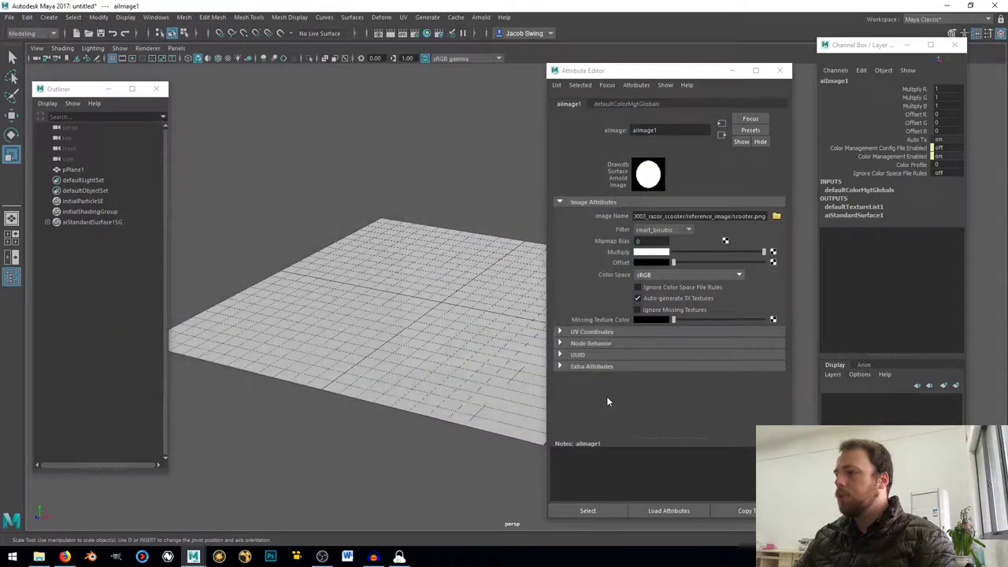
- Select the plane and switch to the four-view layout, with the whole plane visible in the top view
key("ctrl+a")
left_click(536, 273)
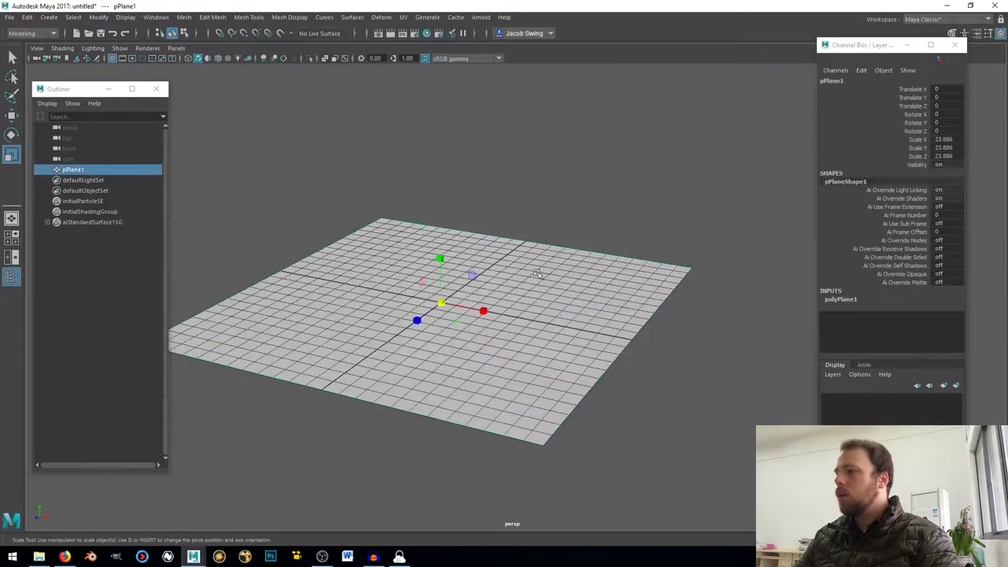
left_click(11, 245)
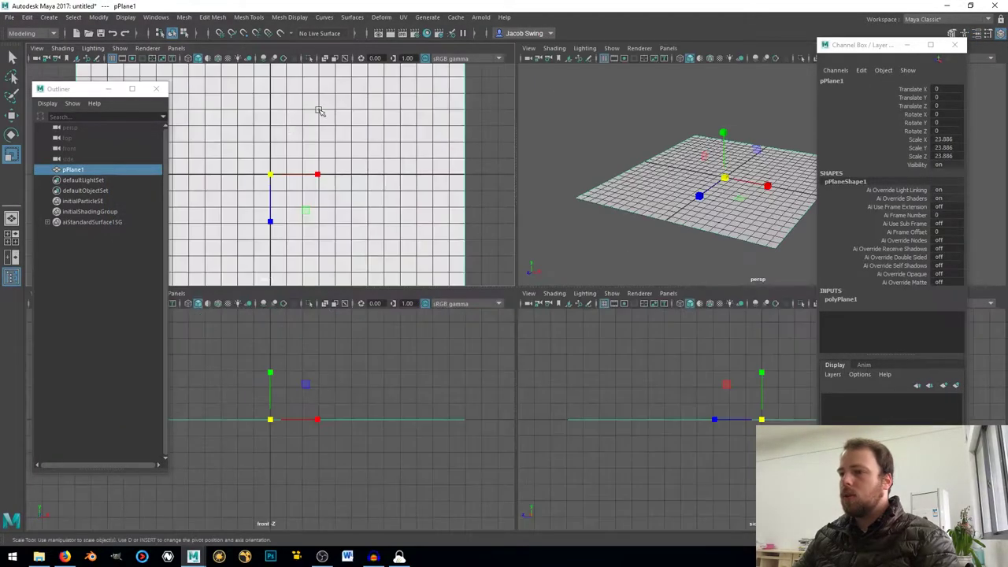
middle_click_drag(325, 132, 350, 132, "alt")
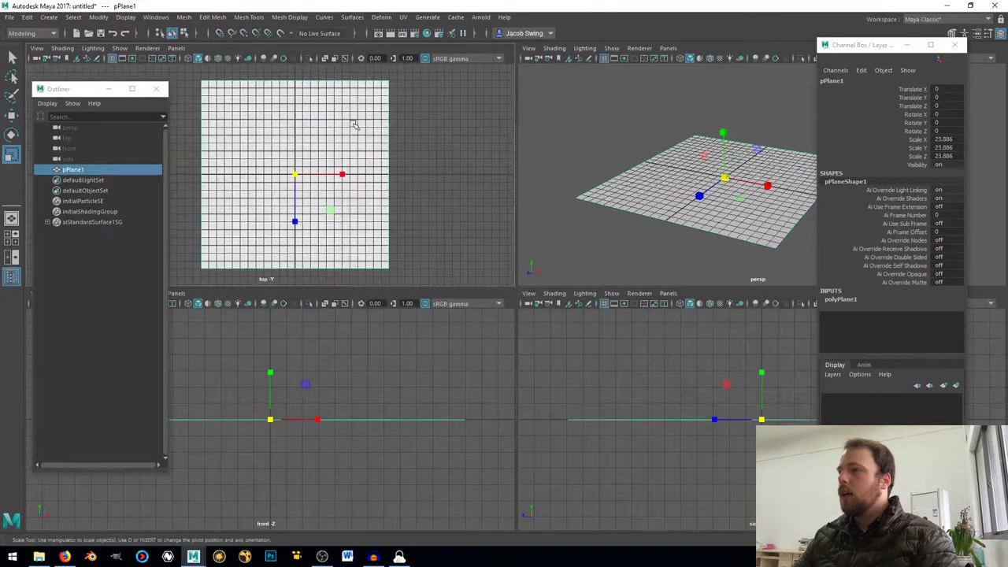
- Apply a camera-based UV projection to the plane from the top view and show its texture in the perspective view
left_click(402, 17)
mouse_move(422, 18)
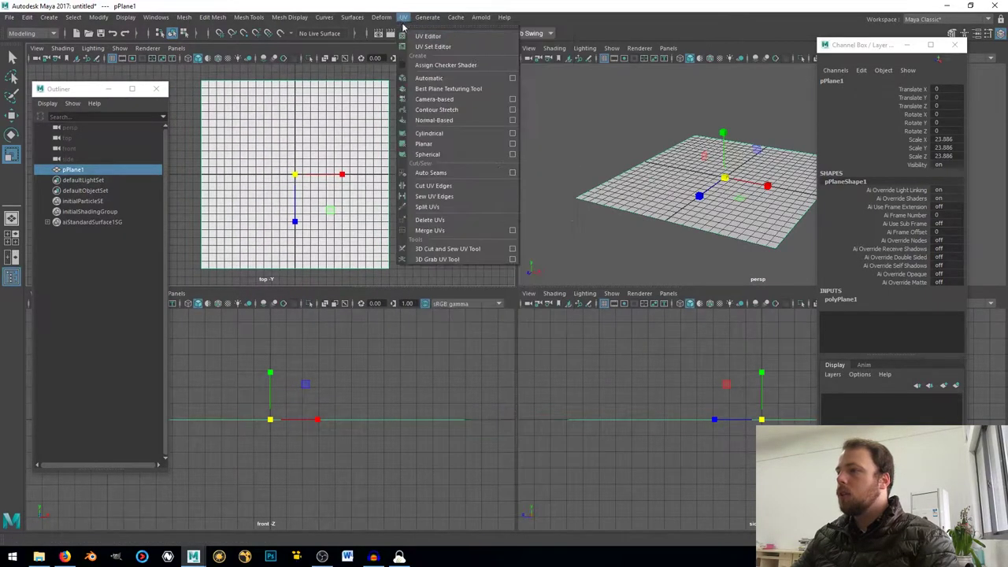
left_click(459, 100)
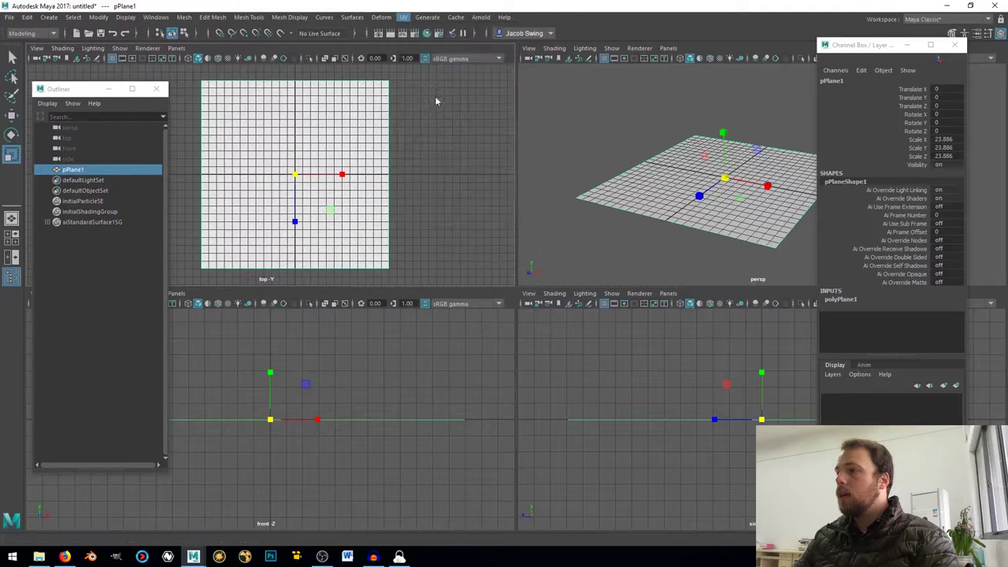
right_click_drag(680, 182, 674, 148)
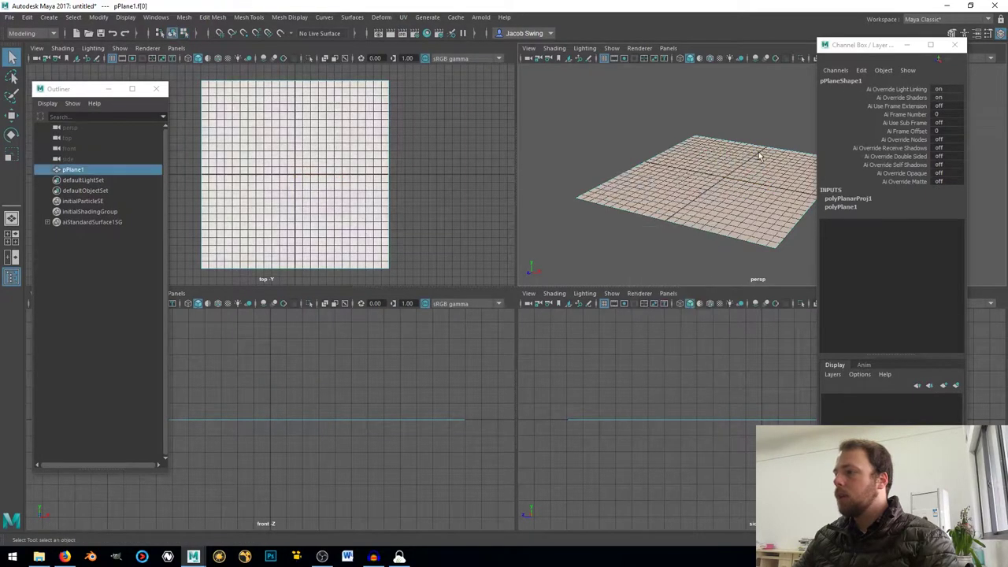
key("6")
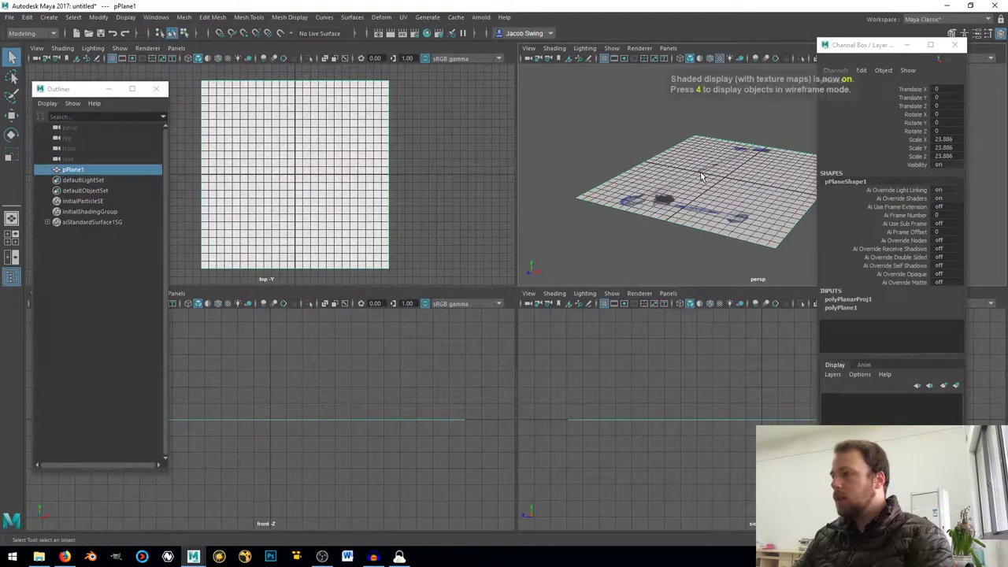
mouse_move(700, 173)
left_mouse_down("alt")
mouse_move(679, 169)
mouse_move(703, 232)
mouse_move(722, 213)
mouse_move(670, 219)
left_mouse_up("alt")
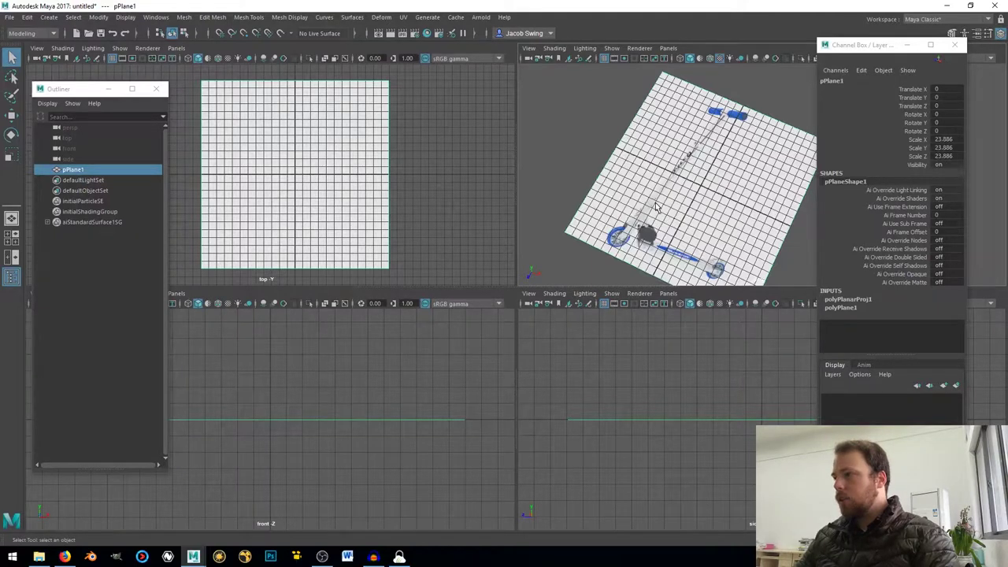
- Delete the plane's construction history, close the Attribute Editor and enlarge the perspective view to a single view
key("ctrl+a")
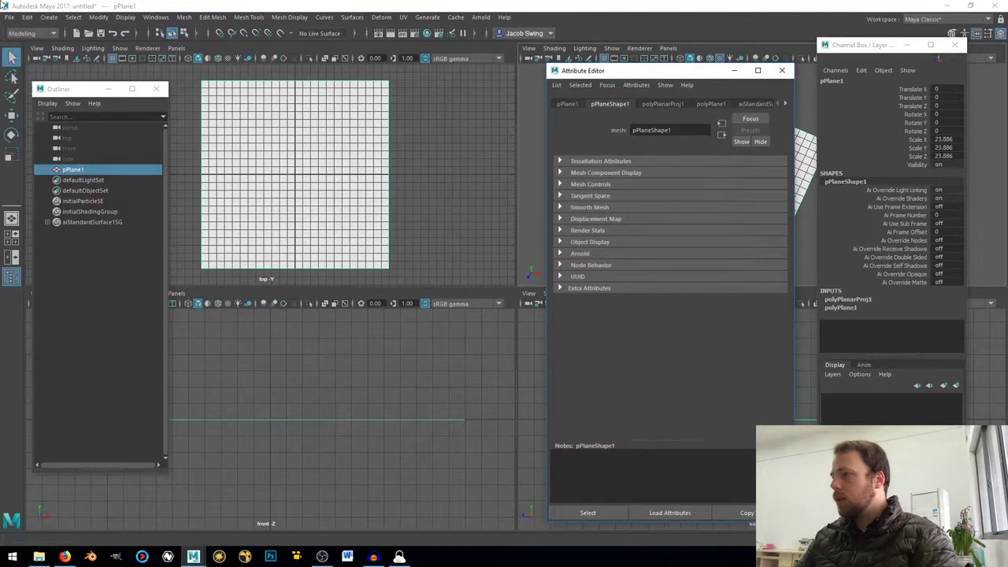
left_click(31, 17)
mouse_move(73, 142)
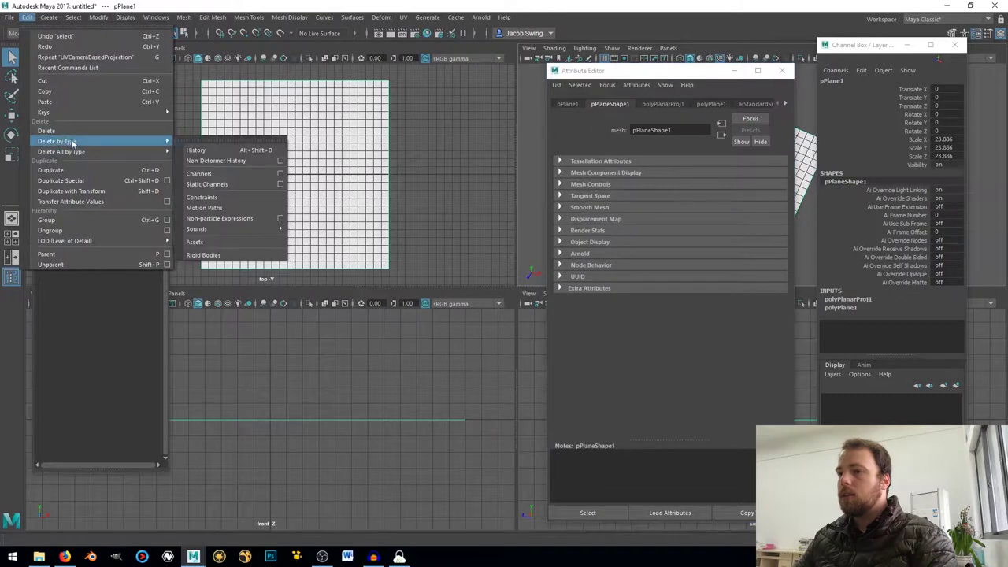
left_click(195, 149)
left_click(667, 104)
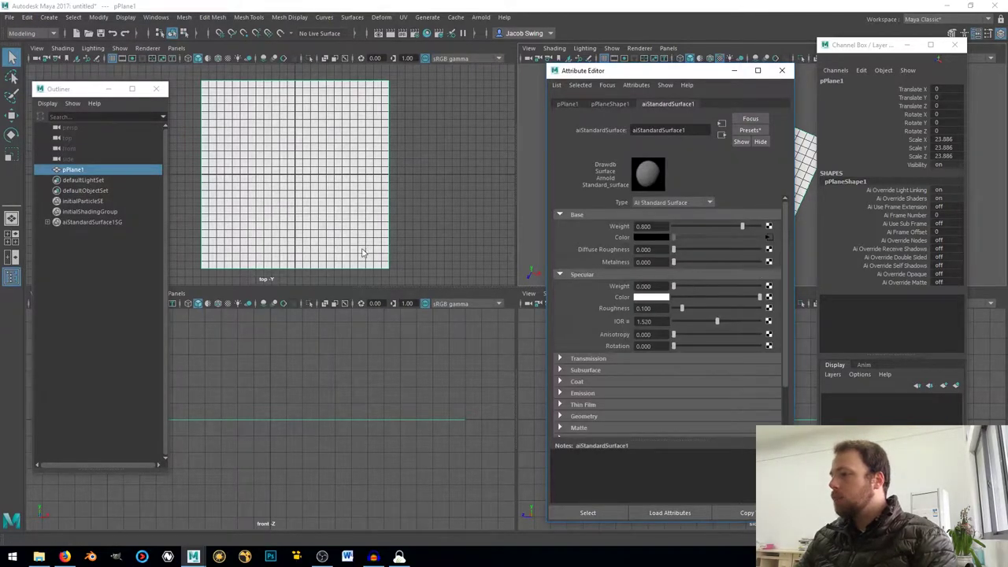
left_click(781, 70)
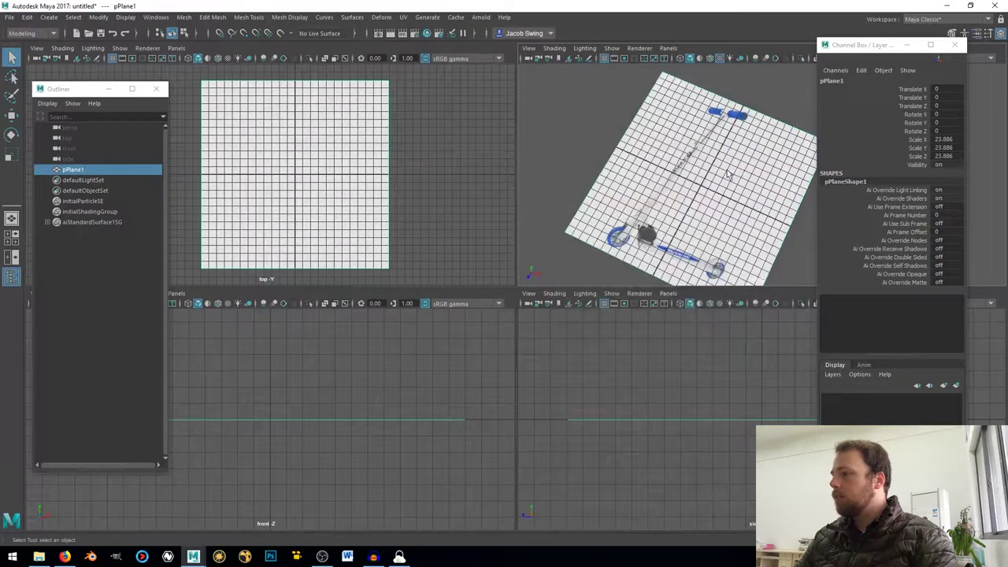
left_click_drag(720, 188, 665, 120, "alt")
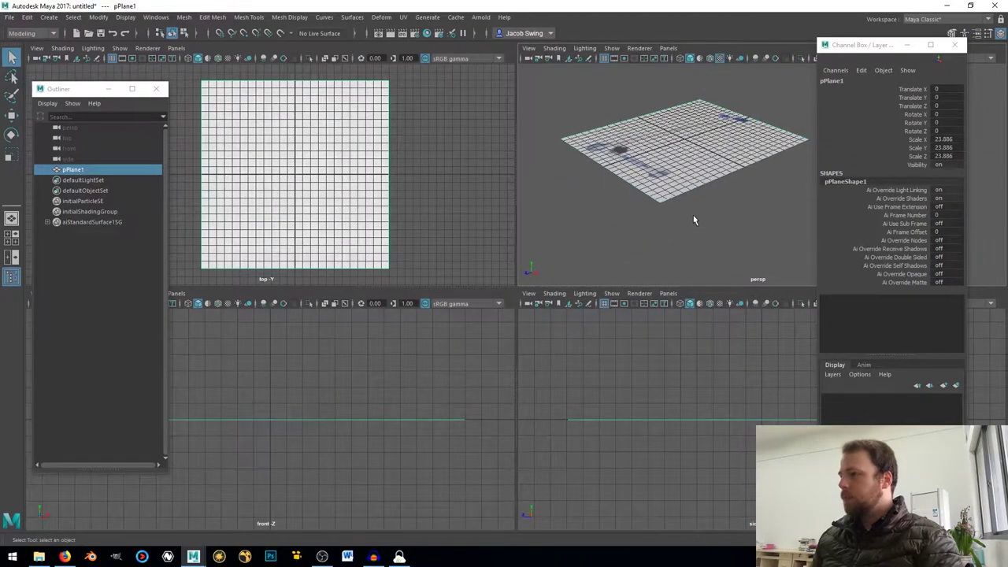
key("space")
- Try rotating the plane freehand about its X axis and reset Rotate X to 0
key("r")
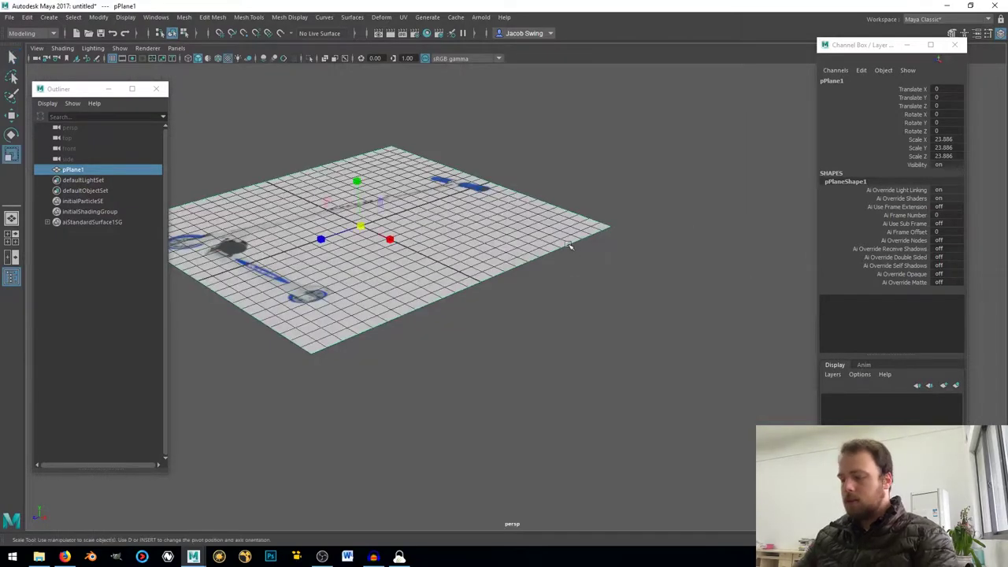
key("e")
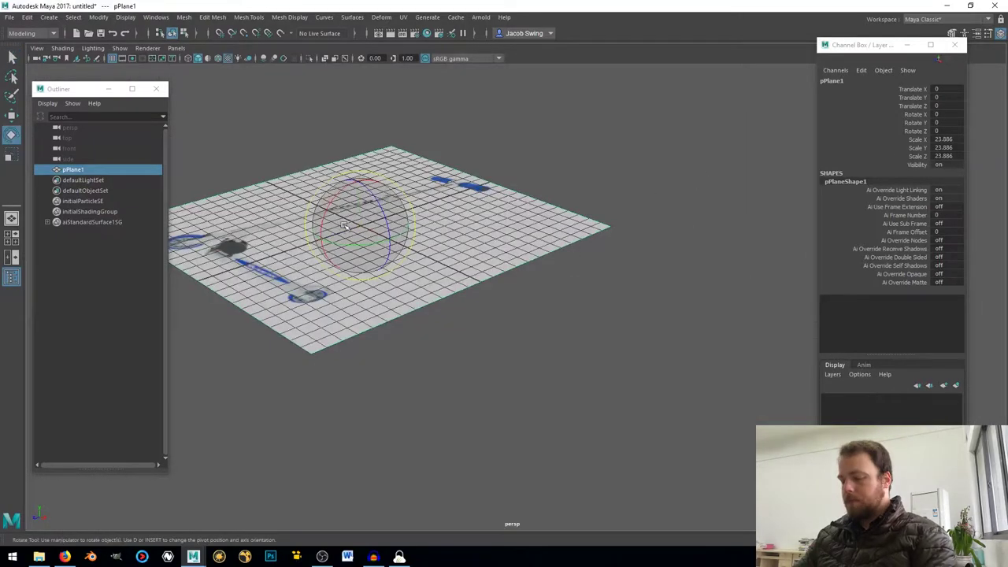
left_click_drag(344, 226, 307, 262)
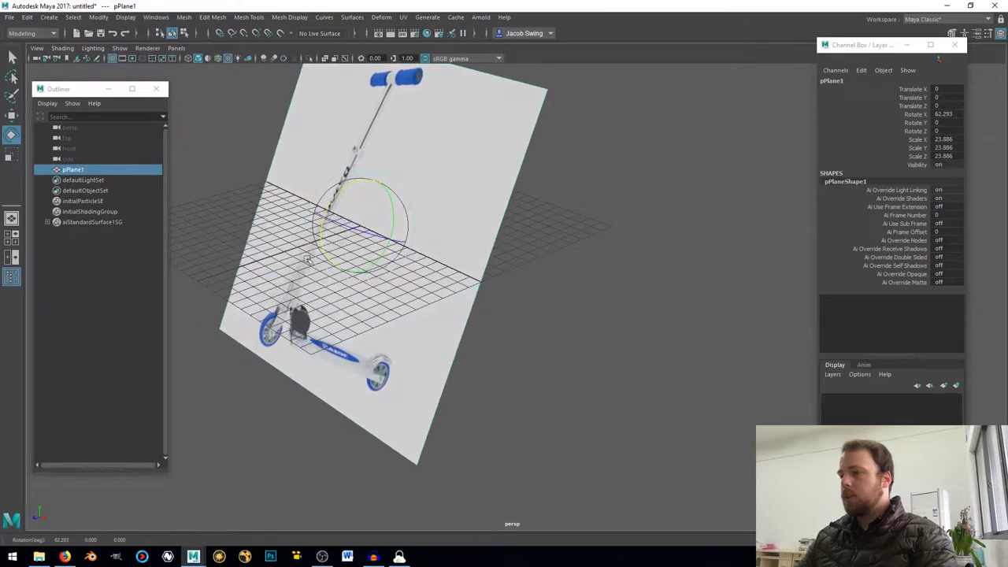
double_click(943, 115)
type("0")
key("Return")
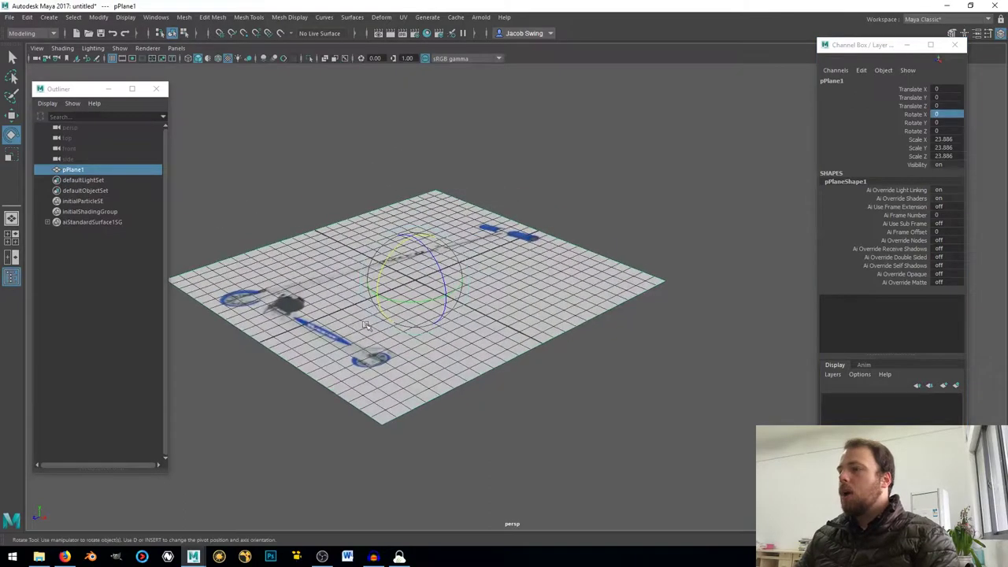
- Stand the plane upright by setting its Rotate X to 90
double_click(941, 114)
type("90")
key("Return")
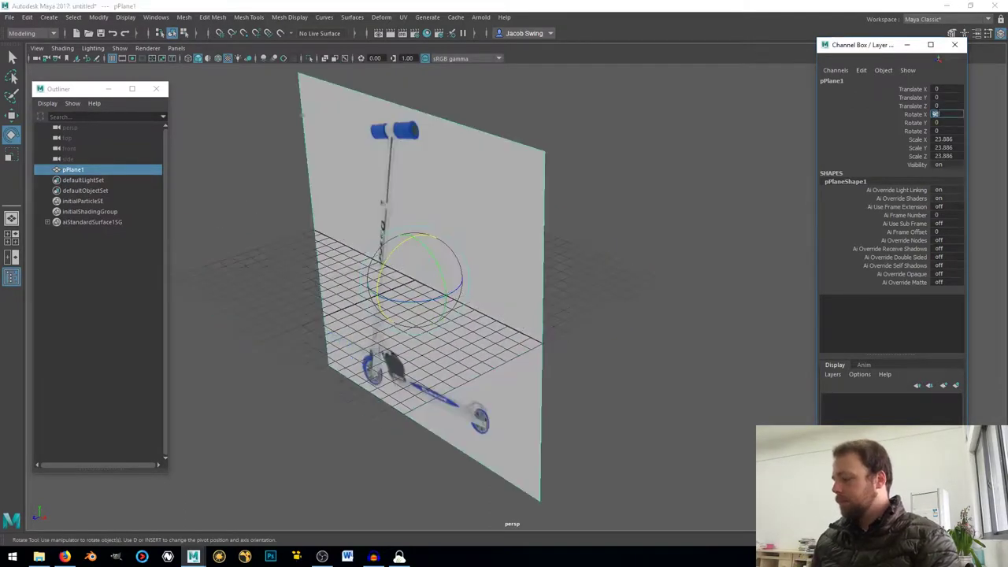
left_click(623, 197)
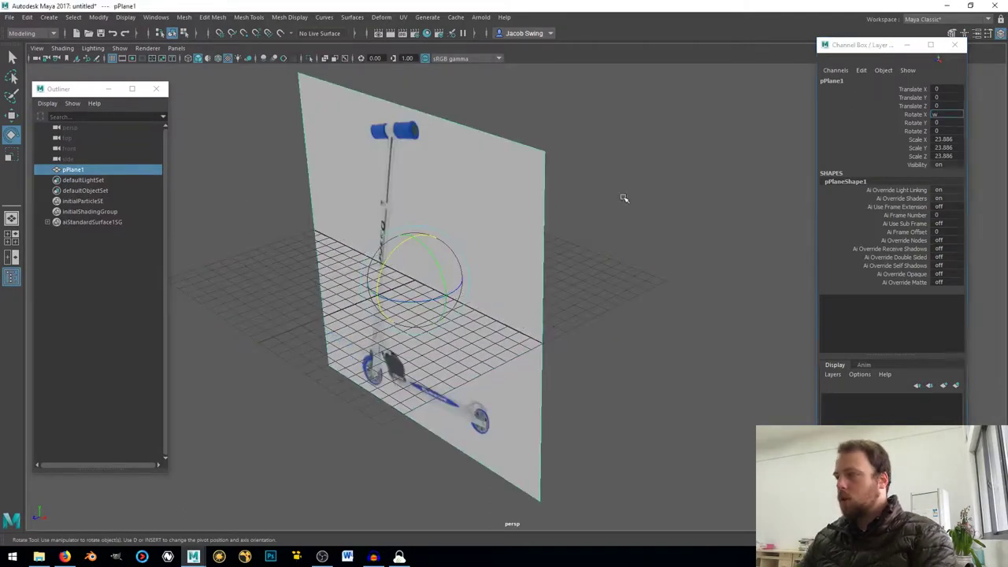
left_click(515, 196)
- Move the upright plane behind and above the grid, to about Translate Y 9.1 and Translate Z -19.6
key("w")
scroll(500, 243, "down", 2)
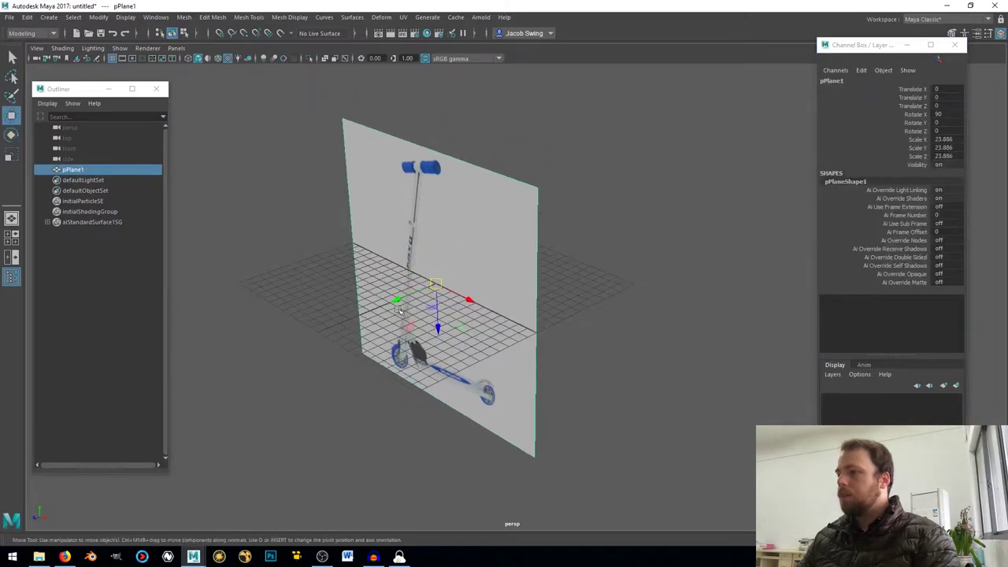
left_click_drag(397, 305, 590, 178)
left_click_drag(589, 284, 513, 306, "alt")
scroll(512, 307, "down", 3)
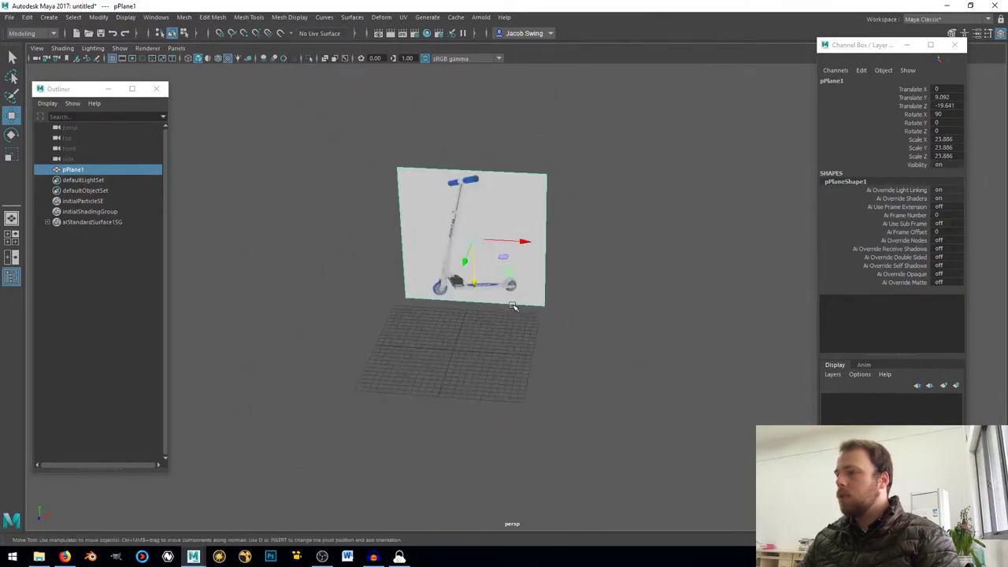
scroll(513, 306, "up", 3)
scroll(511, 308, "down", 1)
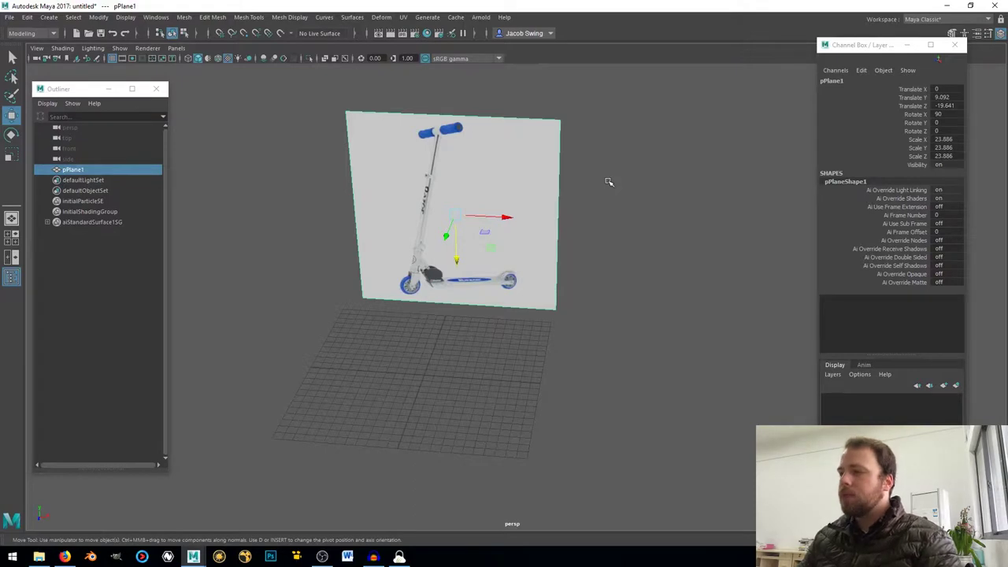
left_click_drag(593, 233, 563, 264, "alt")
left_click(12, 234)
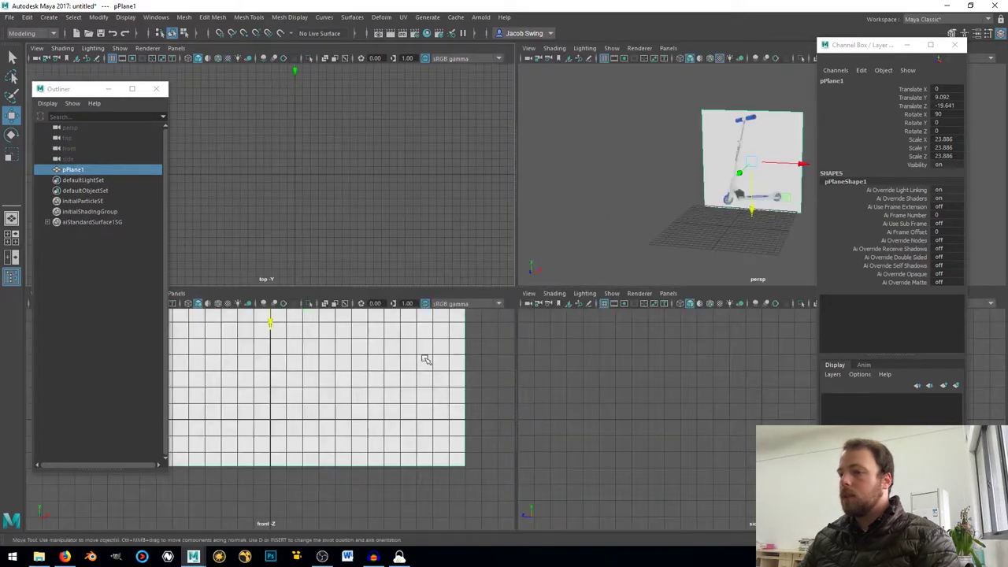
key("space")
left_click_drag(526, 331, 422, 324, "alt")
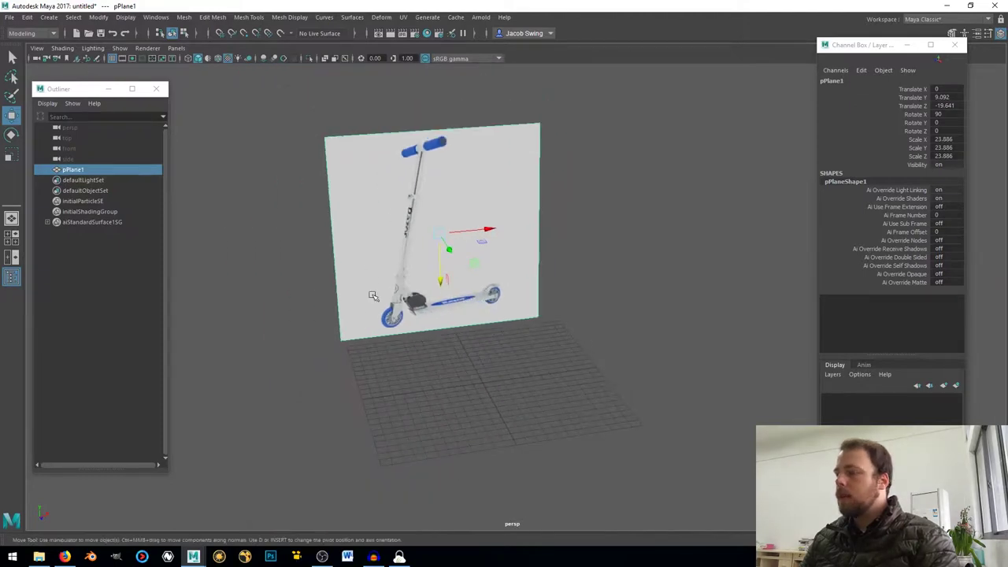
left_click_drag(484, 389, 448, 338, "alt")
- Deselect the plane, create a polygon cube in the side view and stretch it along Z to a scale of about 10.8
left_click(440, 338)
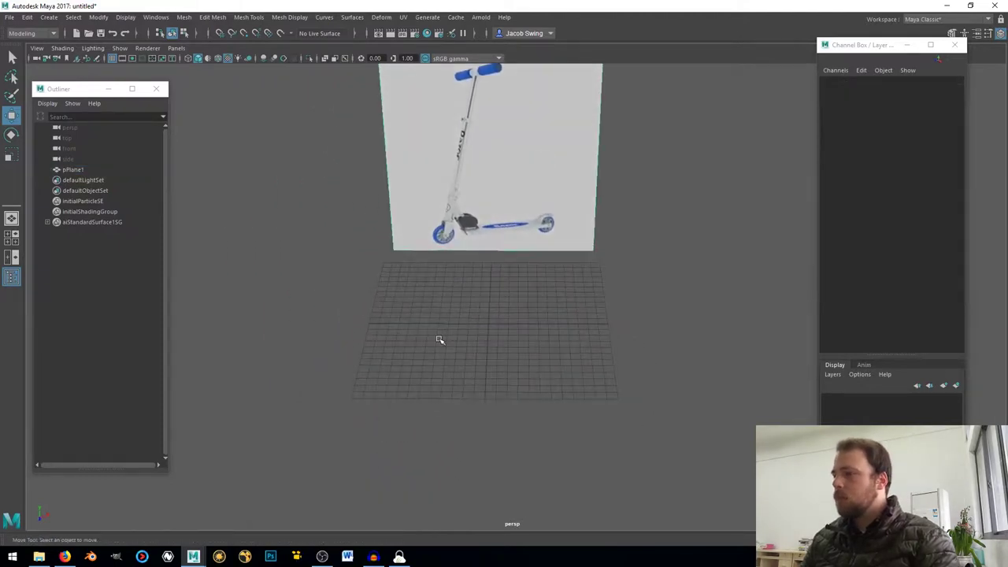
left_click(12, 240)
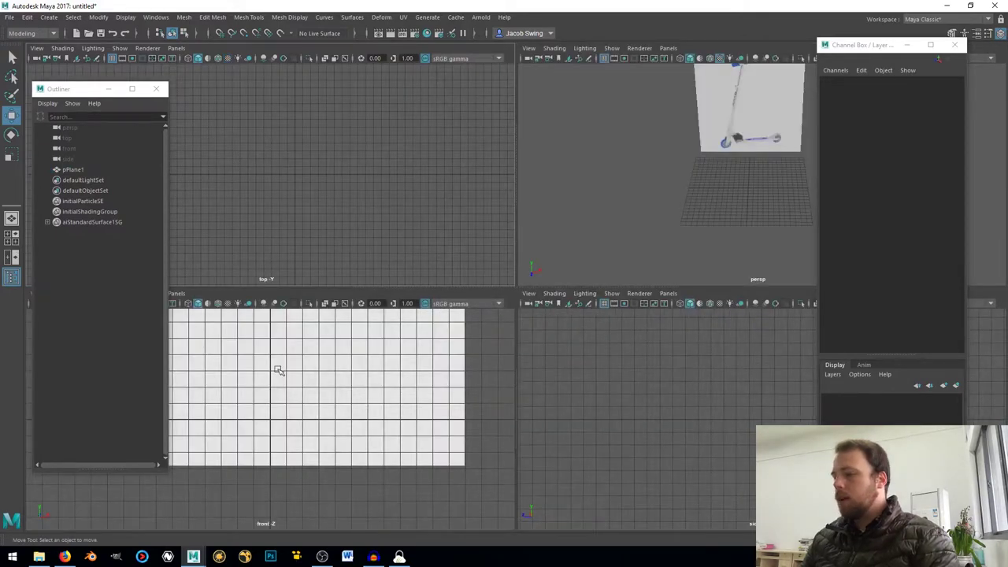
key("space")
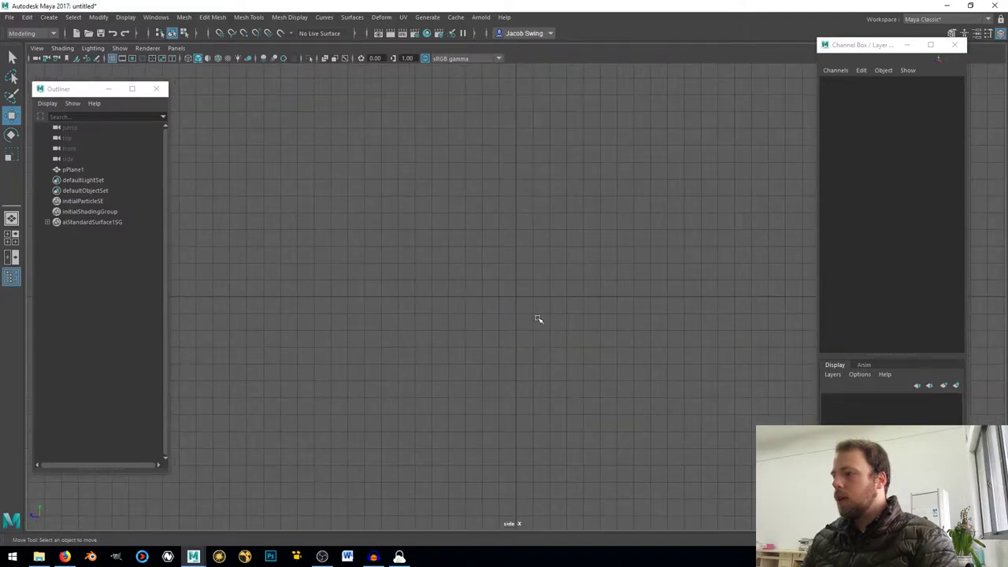
right_click(497, 253, "shift")
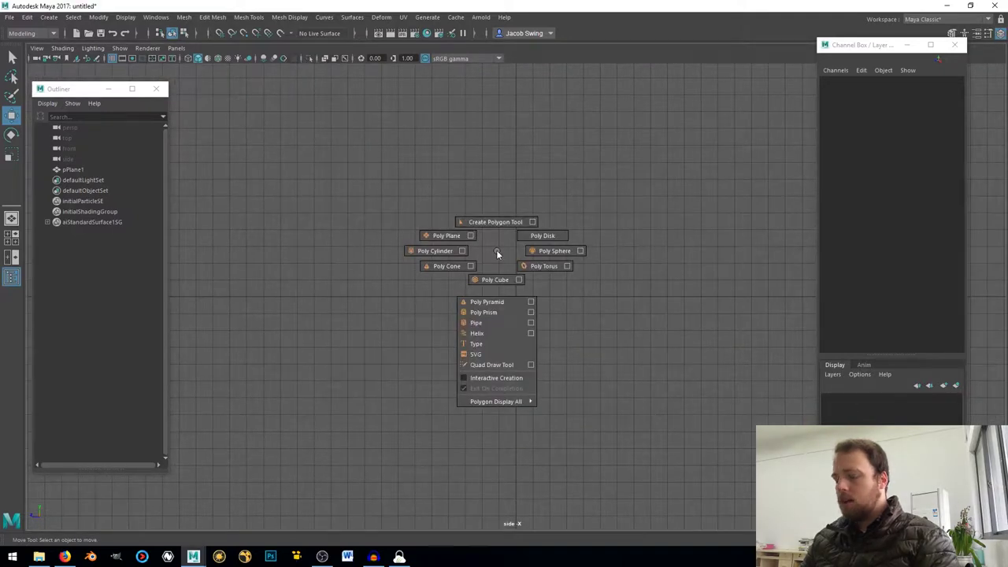
right_click_drag(497, 252, 490, 277, "shift")
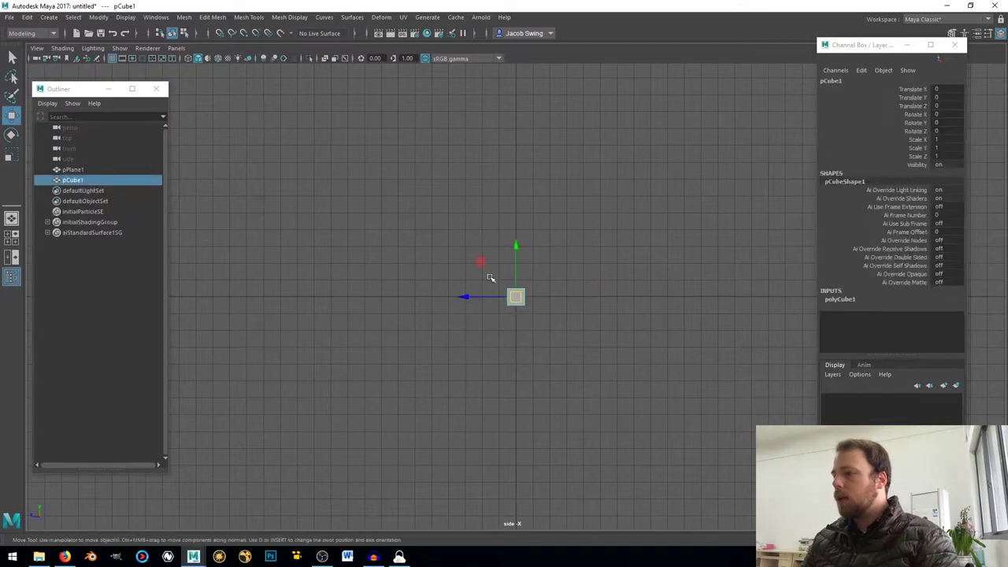
key("r")
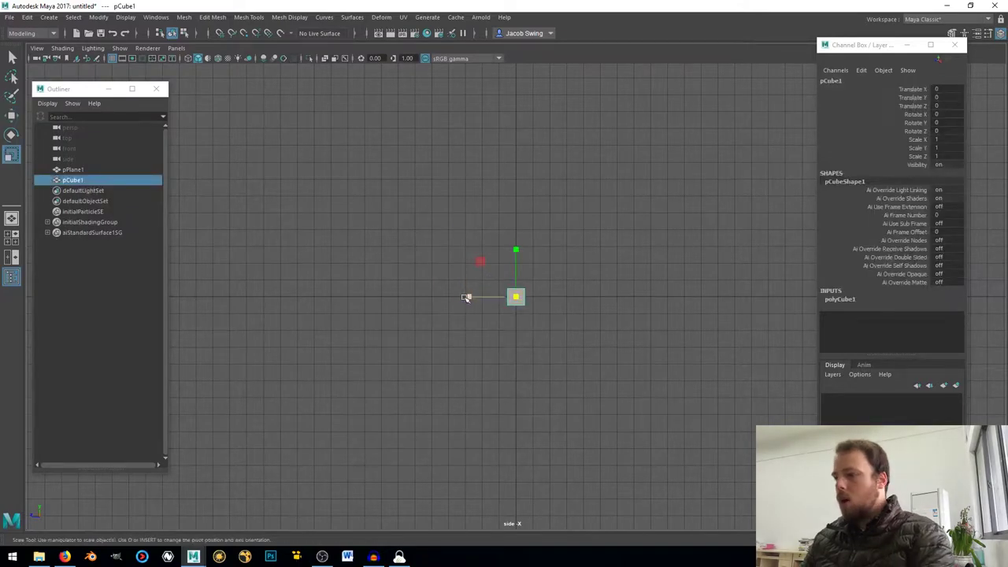
left_click_drag(467, 295, 28, 284)
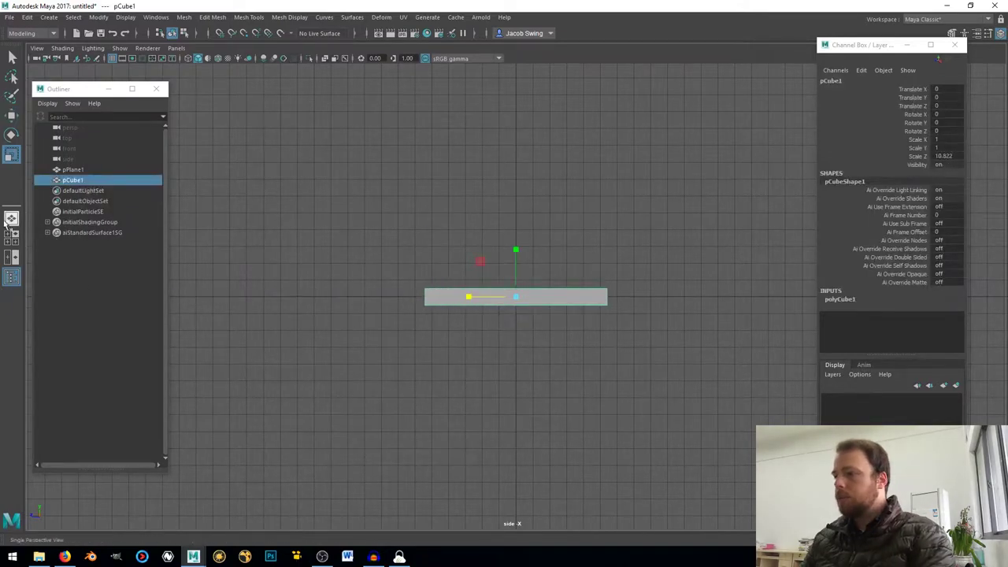
- Return to the single perspective view and select the scooter reference plane, keeping its scale as it was
left_click(11, 219)
scroll(464, 294, "down", 3)
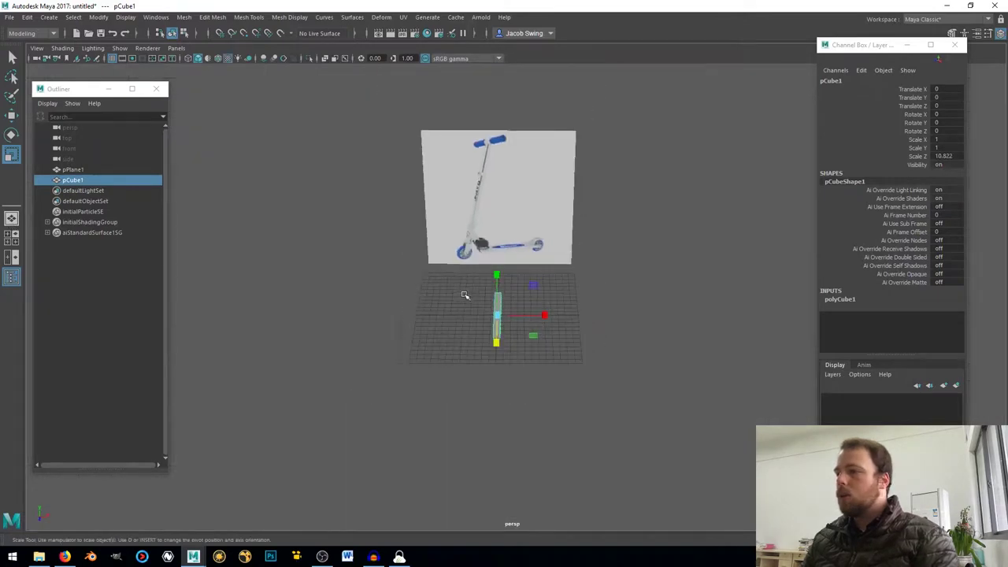
scroll(464, 294, "up", 2)
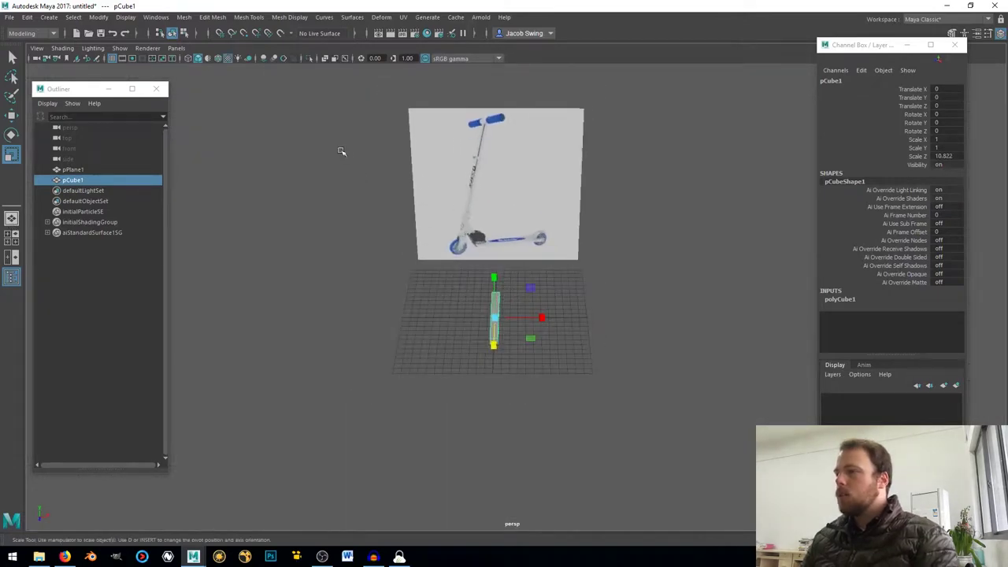
left_click(514, 207)
scroll(504, 331, "up", 2)
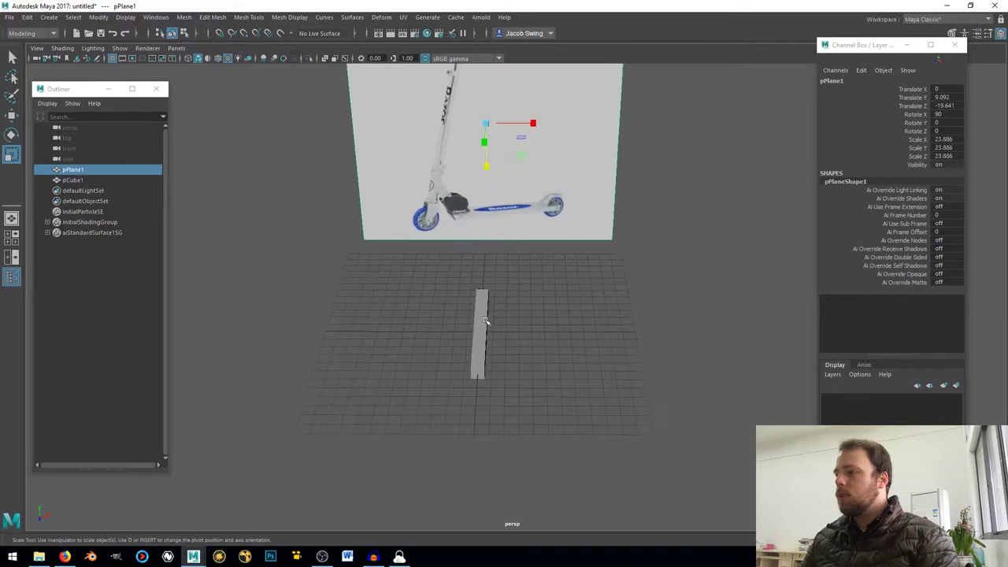
middle_click_drag(511, 248, 511, 260)
key("ctrl+z")
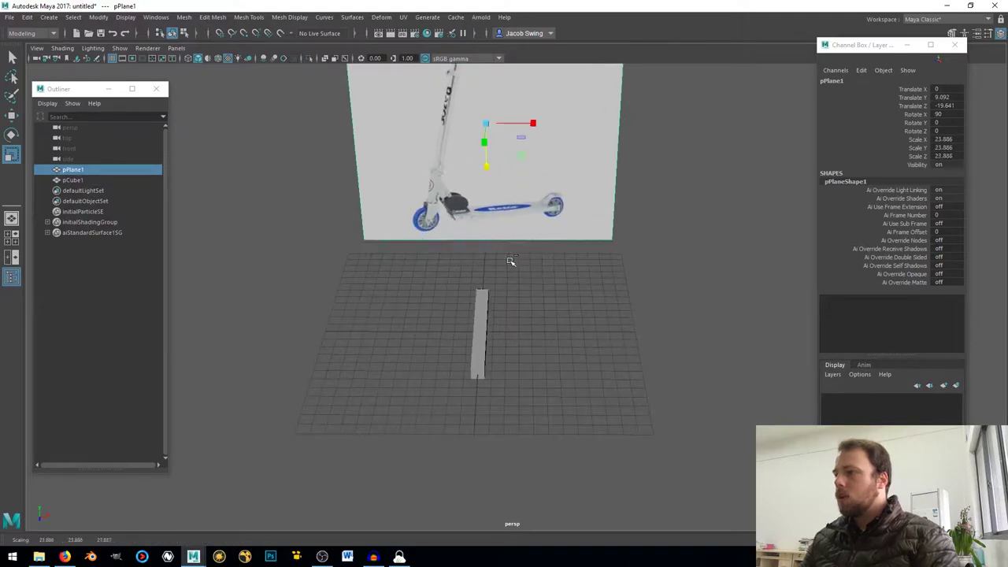
- Move the reference plane's pivot to the grid origin using grid snapping, leaving the plane itself in place
key("w")
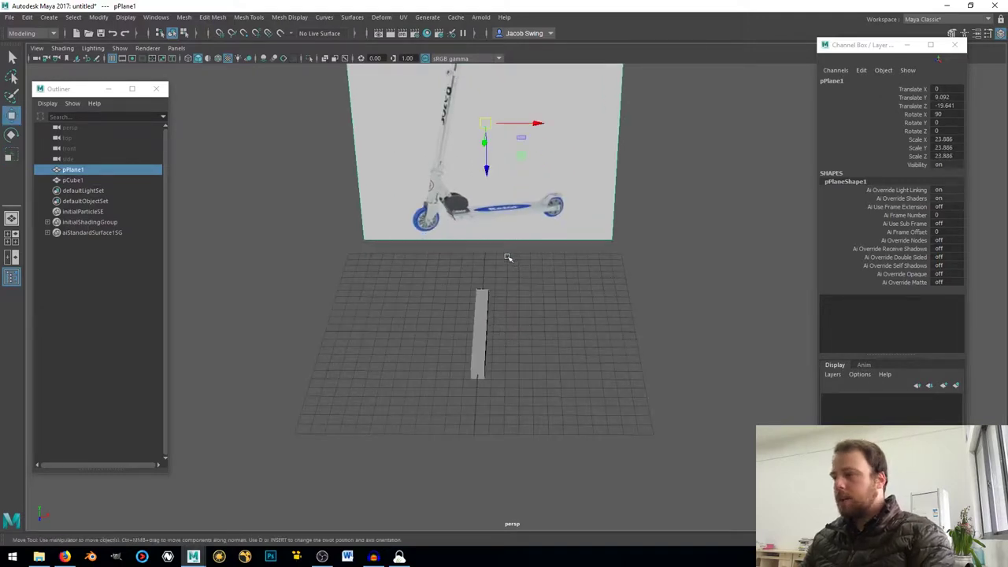
key("d")
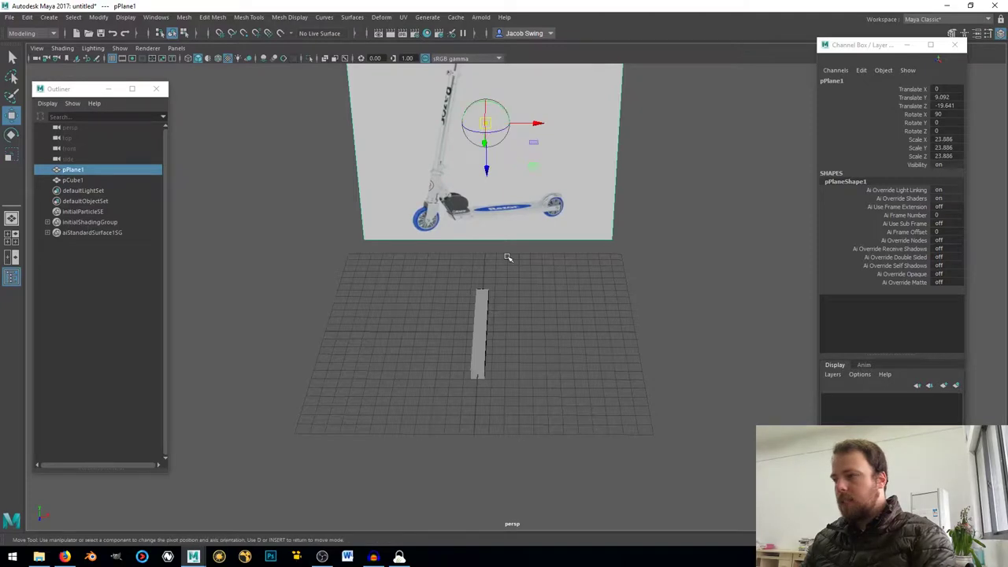
key("x")
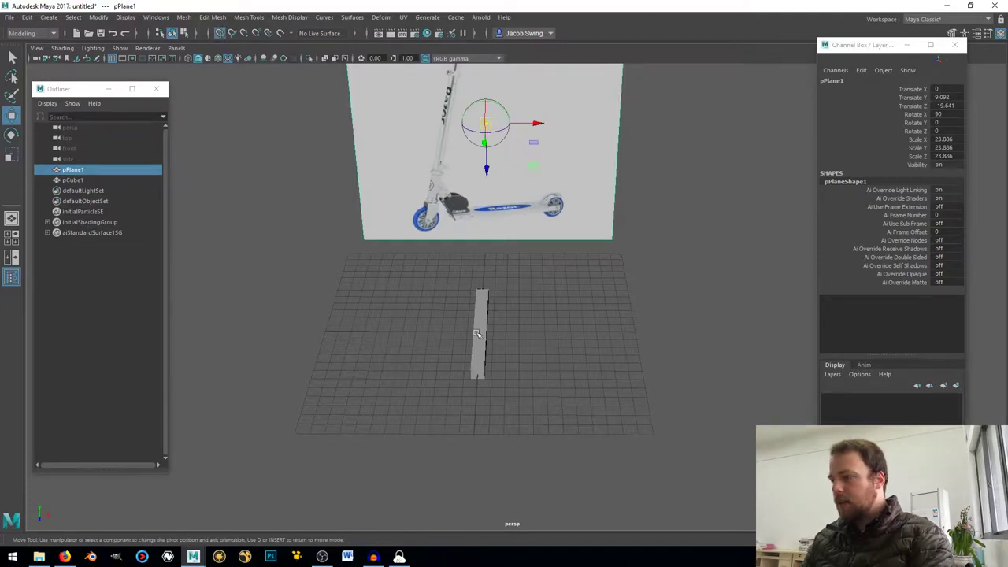
middle_click_drag(476, 334, 479, 331)
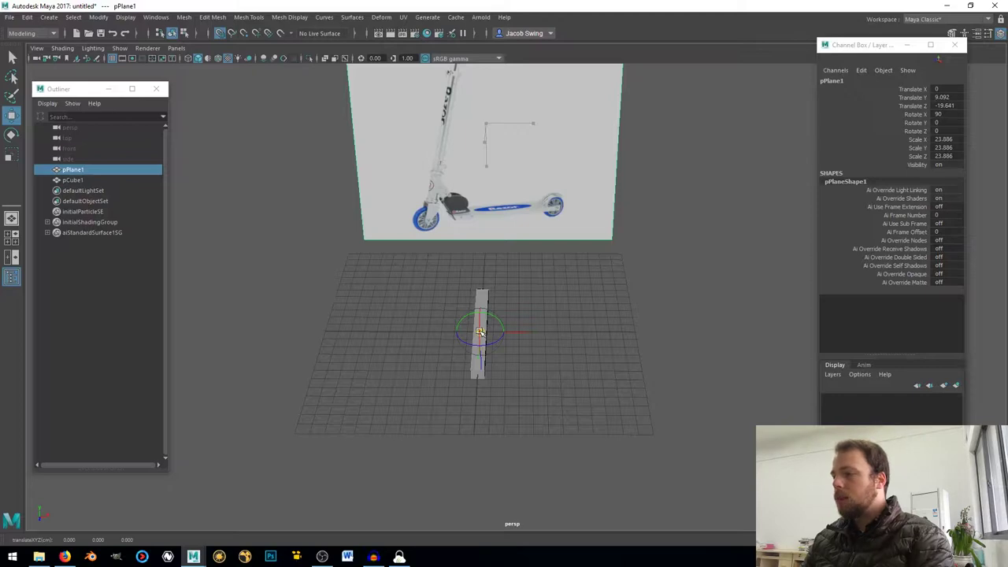
key("d")
scroll(518, 317, "down", 3)
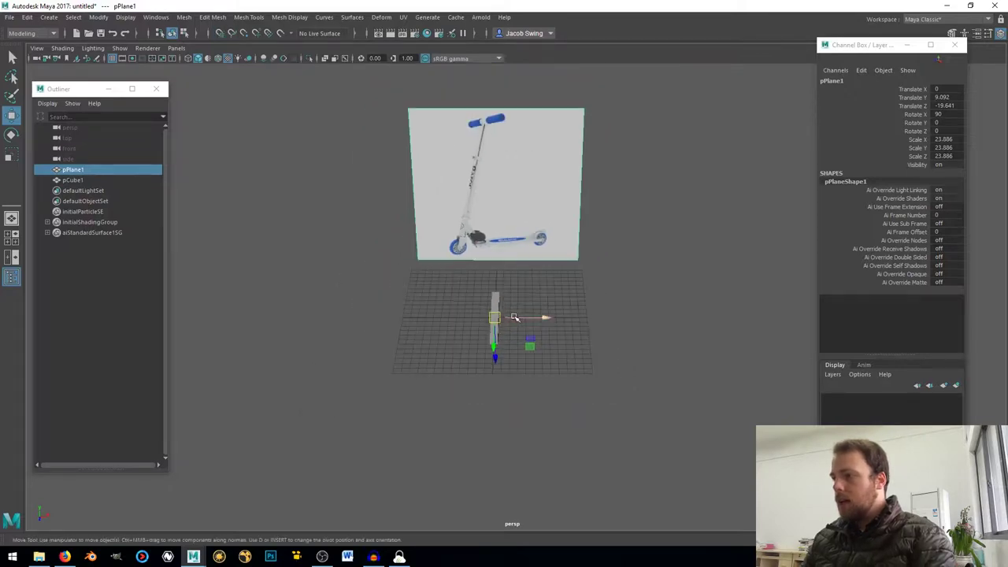
- Swing the reference plane around the origin by setting its Rotate Y to 90
key("e")
left_click_drag(516, 337, 540, 329)
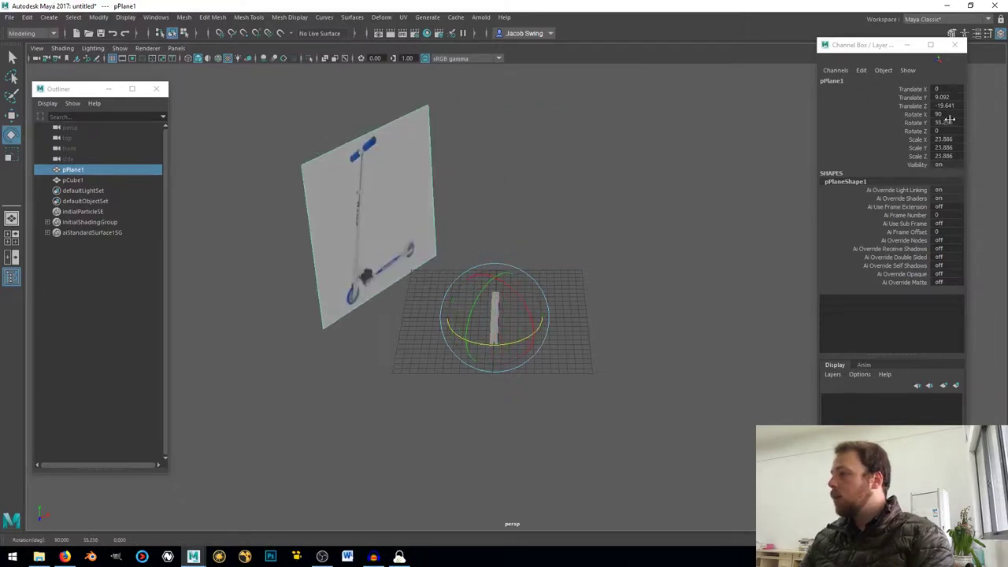
double_click(944, 122)
type("90")
key("Return")
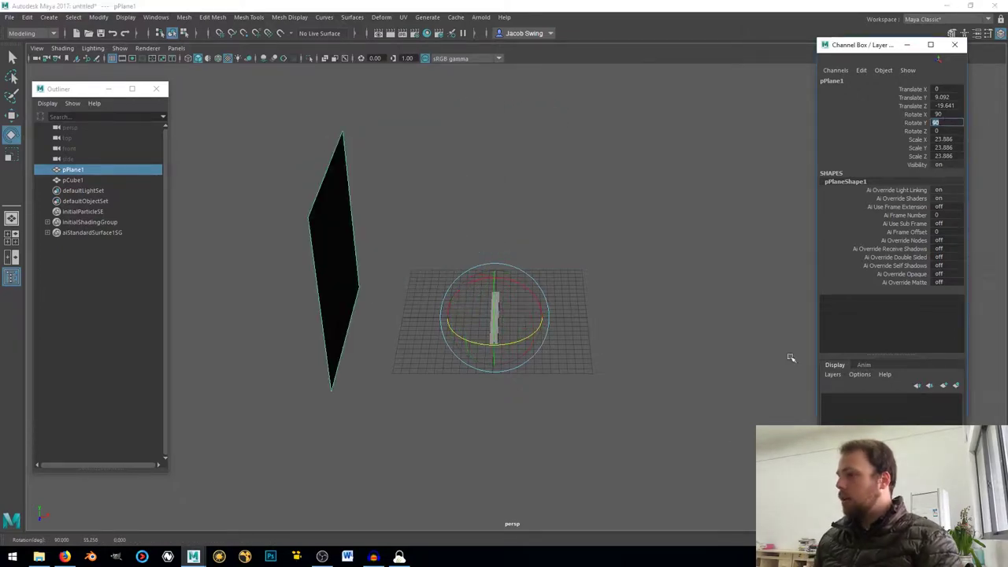
left_click_drag(645, 386, 530, 393, "alt")
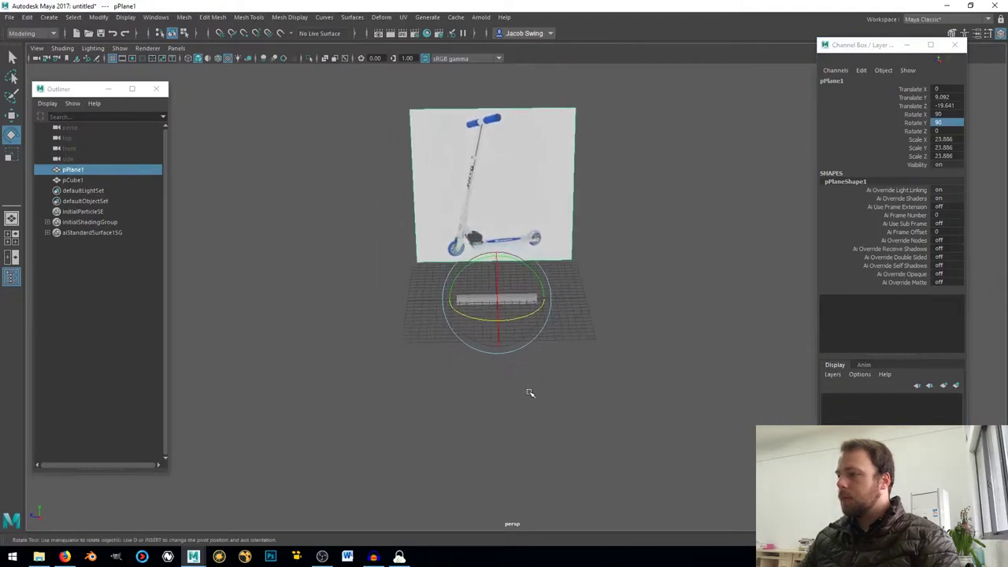
- Save the scene as scooter_0001 in D:\tutorials\tutorial_0003_razor_scooter\scene as Maya ASCII
left_click(8, 18)
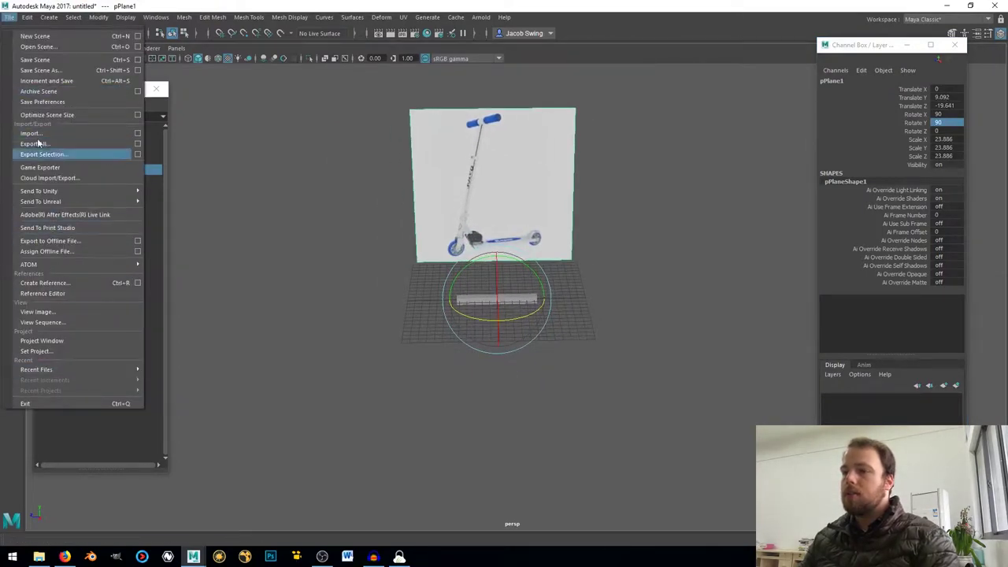
left_click(39, 70)
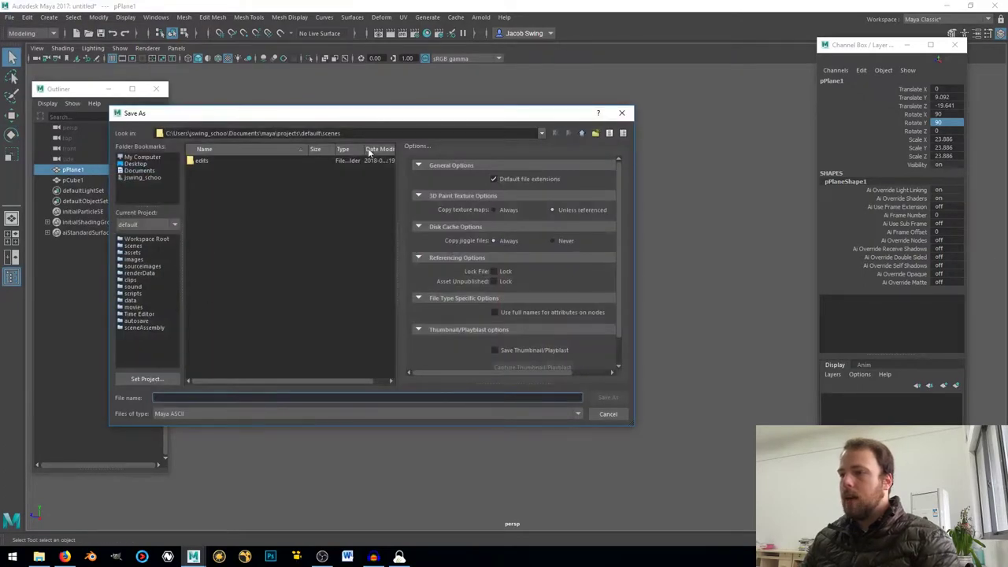
left_click_drag(351, 131, 9, 125)
type("D:\\tutorials\\tutorial_0003_razor_scooter\\reference_image")
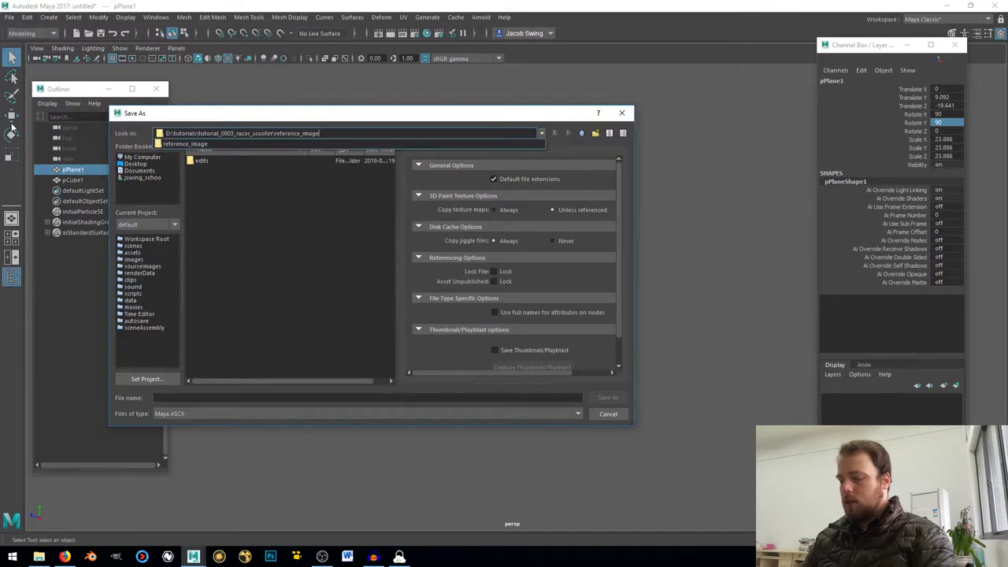
key("Return")
left_click(582, 133)
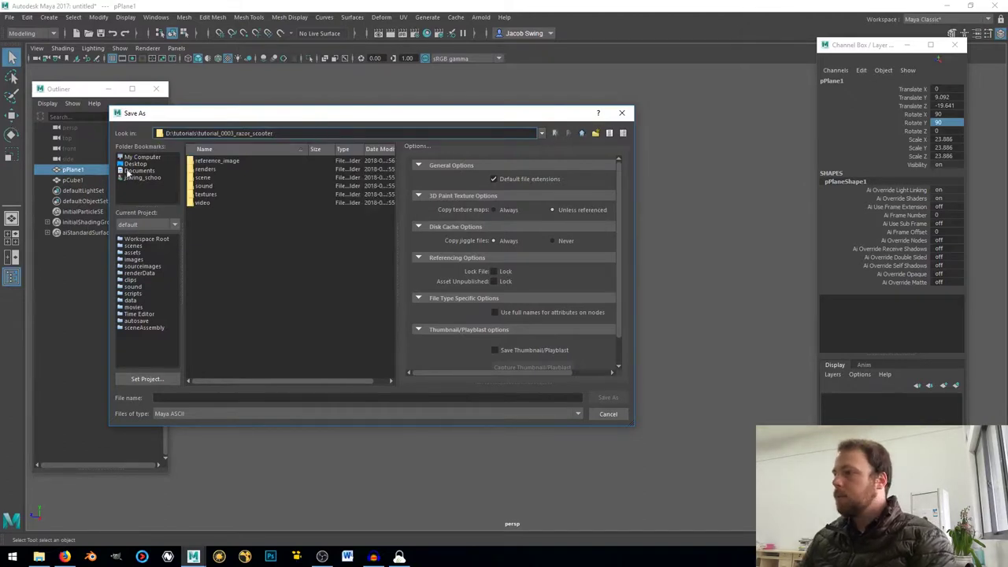
double_click(203, 178)
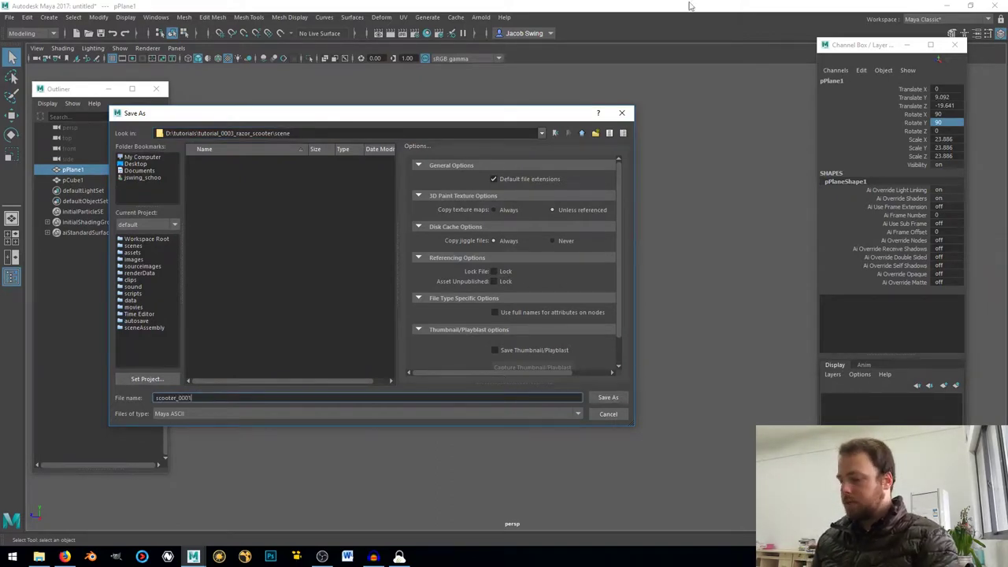
left_click(604, 398)
key("e")
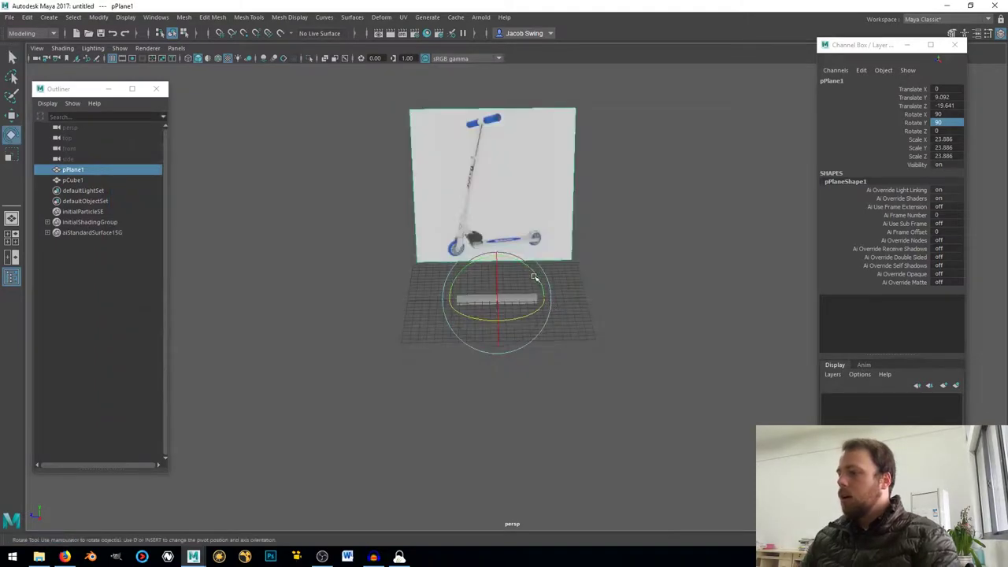
- Widen the long cube to about Scale X 2.37 and flatten it to about Scale Y 0.67
scroll(539, 283, "up", 5)
scroll(535, 275, "up", 3)
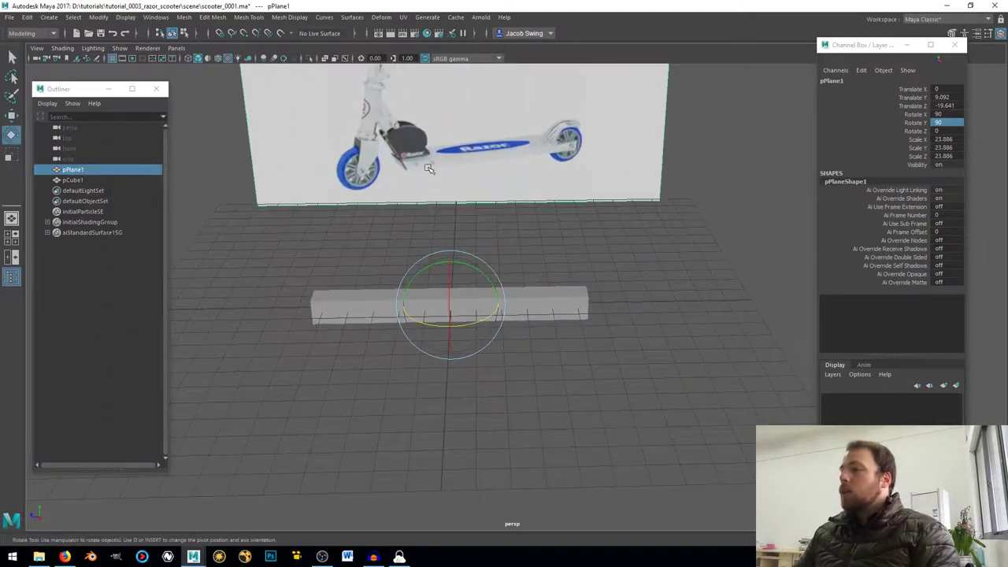
scroll(449, 236, "up", 1)
middle_click_drag(452, 236, 485, 244, "alt")
left_click(578, 316)
middle_click_drag(568, 306, 578, 345, "alt")
left_click_drag(578, 346, 644, 396, "alt")
key("r")
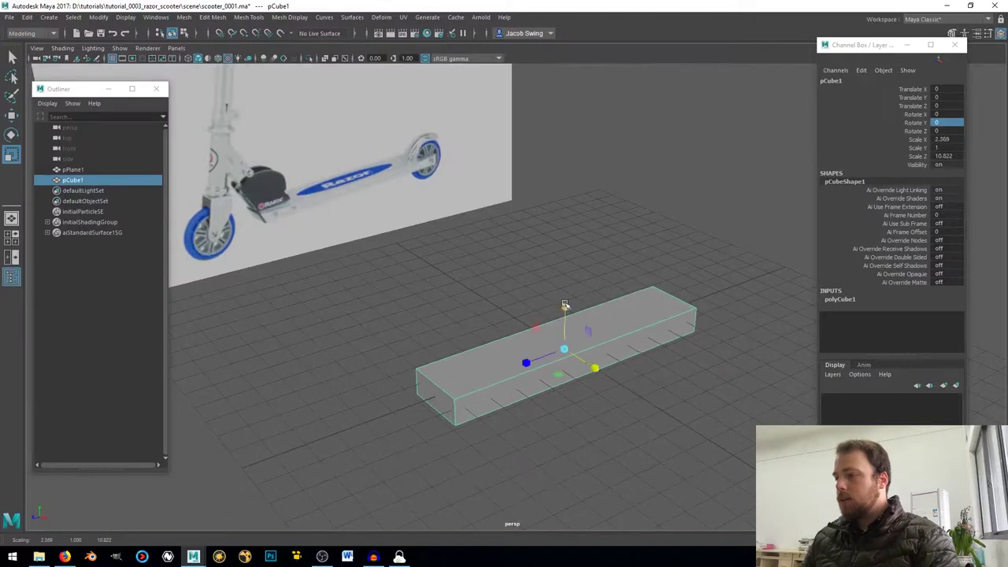
left_click_drag(565, 308, 566, 321)
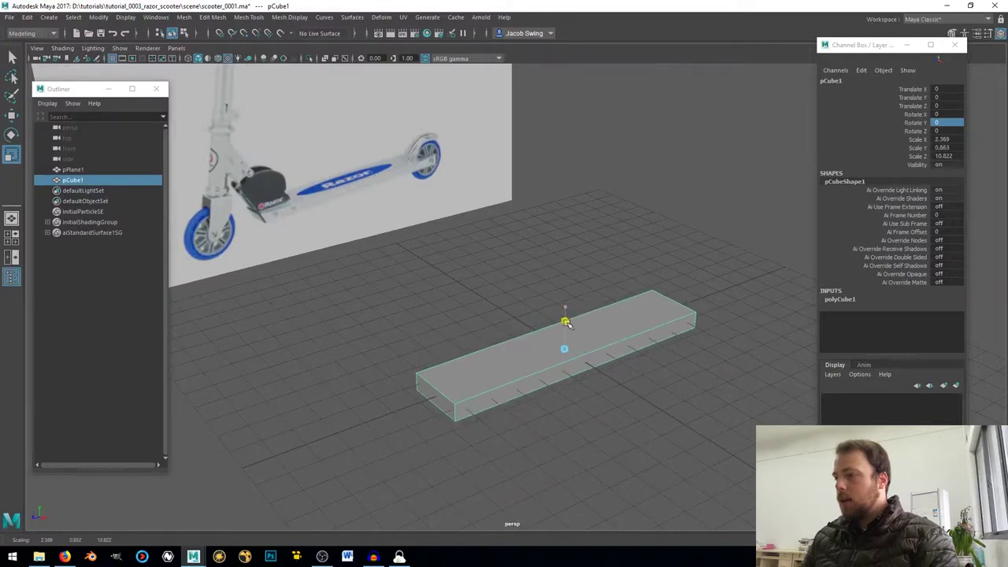
left_click_drag(614, 356, 522, 364, "alt")
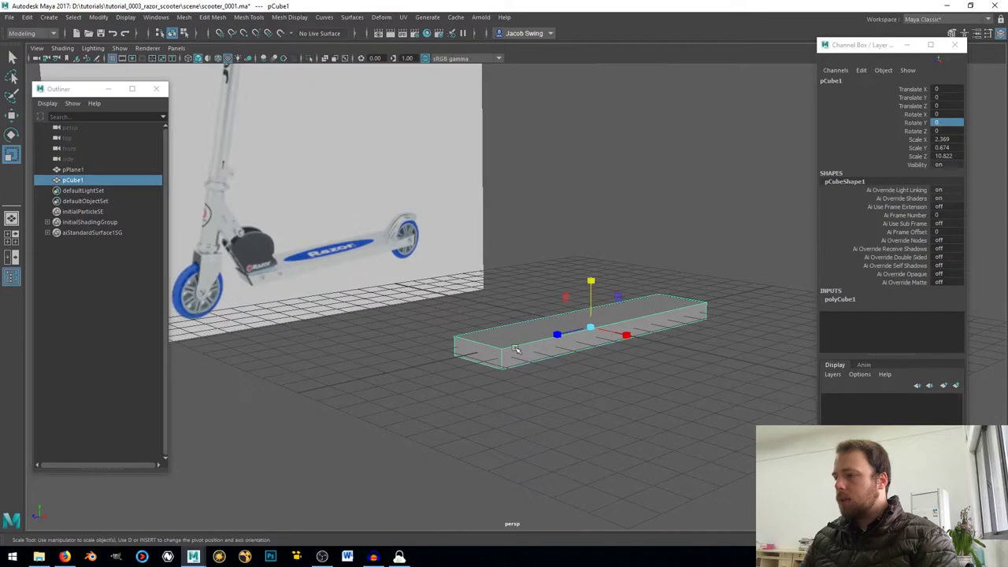
- Select the cube's two long bottom edges and scale them inward along X to taper the sides
right_click_drag(514, 268, 516, 232)
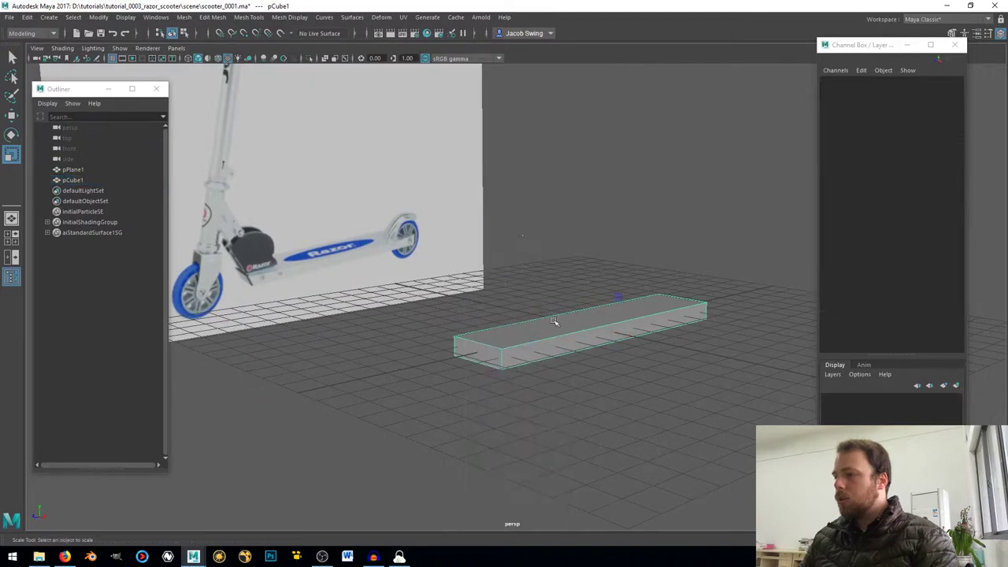
left_click(544, 362)
left_click_drag(554, 382, 524, 334, "alt")
left_click(533, 392, "shift")
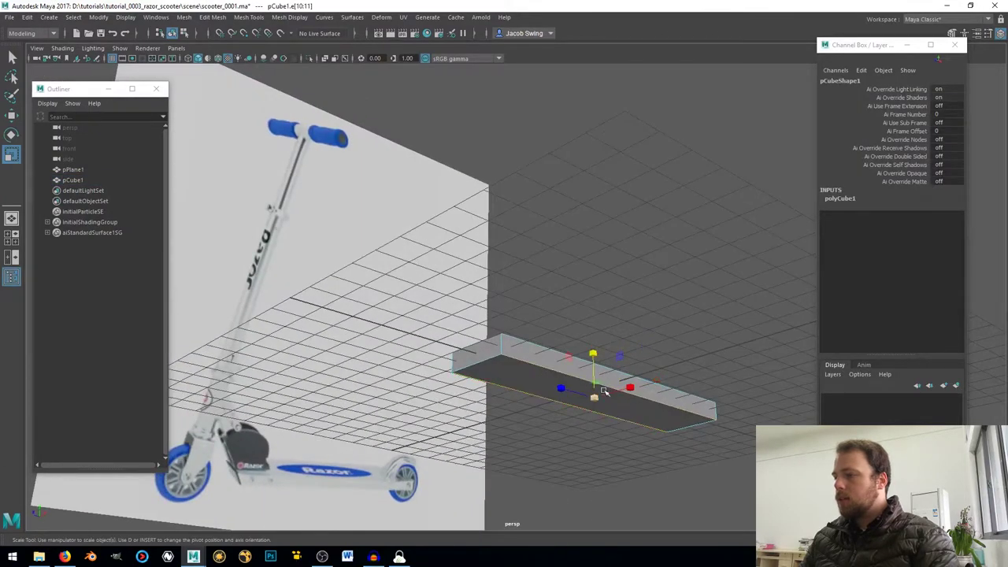
left_click_drag(630, 387, 614, 399)
mouse_move(545, 408)
left_mouse_down("alt")
mouse_move(525, 411)
mouse_move(514, 375)
mouse_move(556, 398)
mouse_move(572, 394)
mouse_move(476, 388)
mouse_move(548, 396)
left_mouse_up("alt")
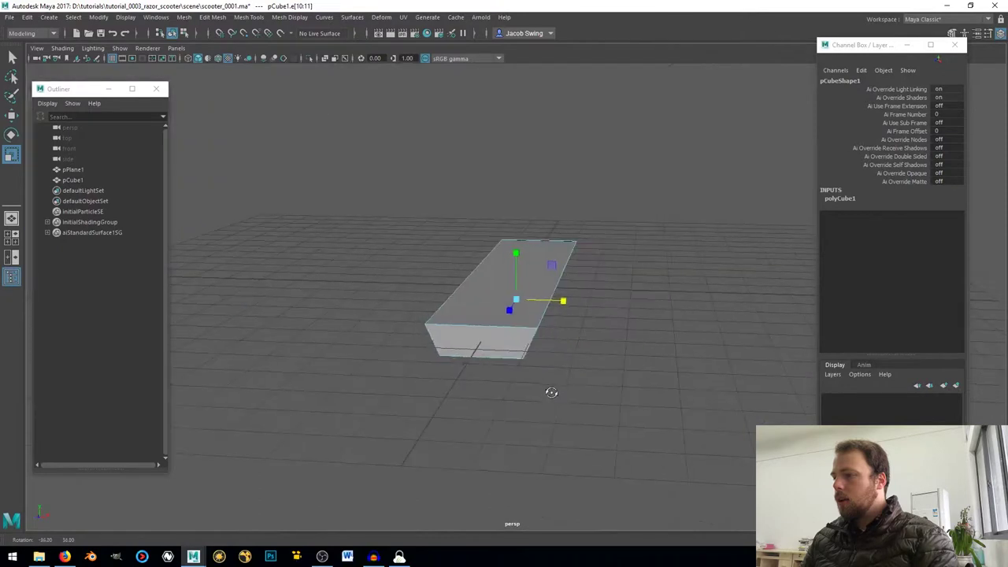
left_click_drag(498, 356, 472, 363, "alt")
- Insert two evenly spaced lengthwise edge loops through the tapered cube
right_click(473, 327)
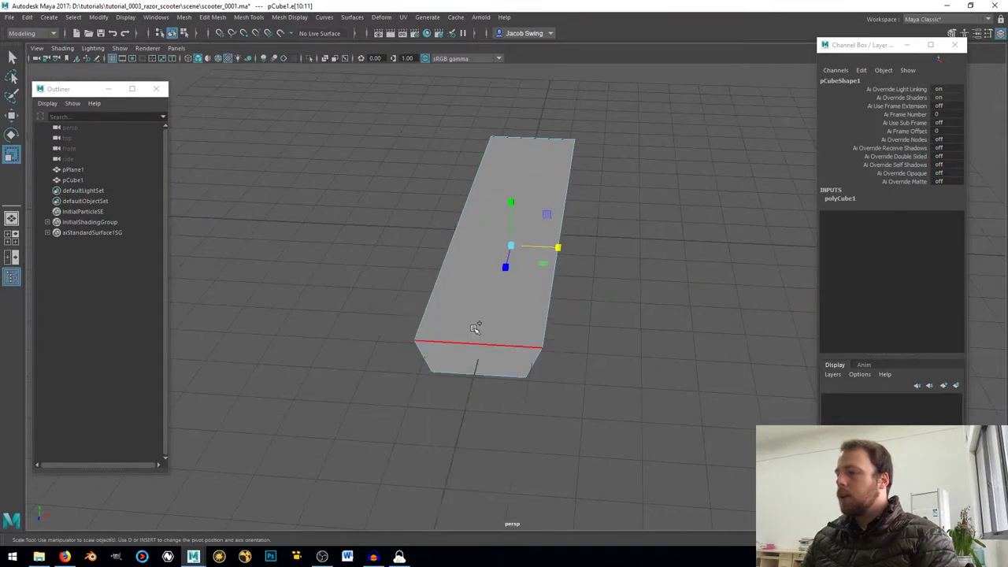
right_click_drag(473, 328, 514, 241)
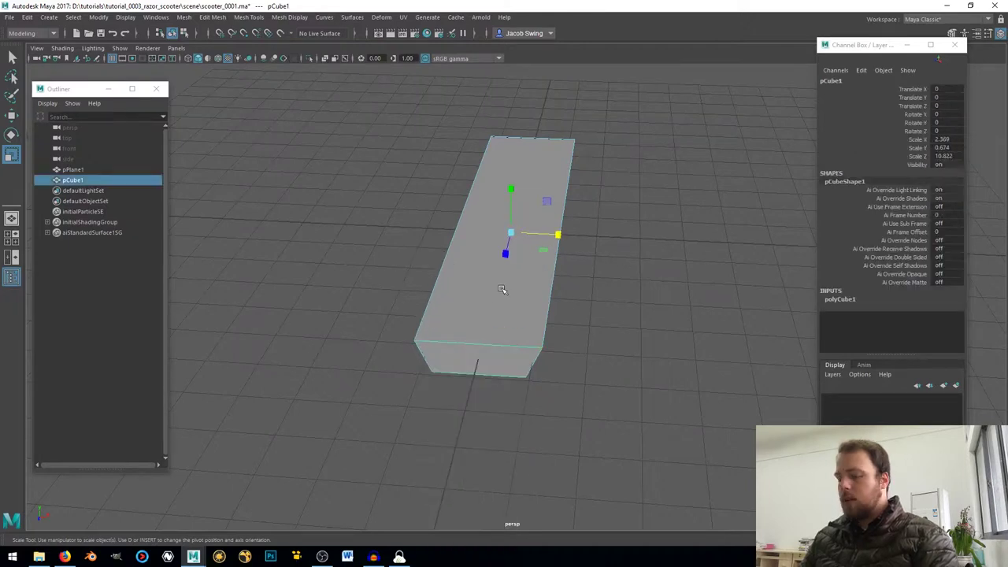
right_click_drag(501, 290, 481, 306, "shift")
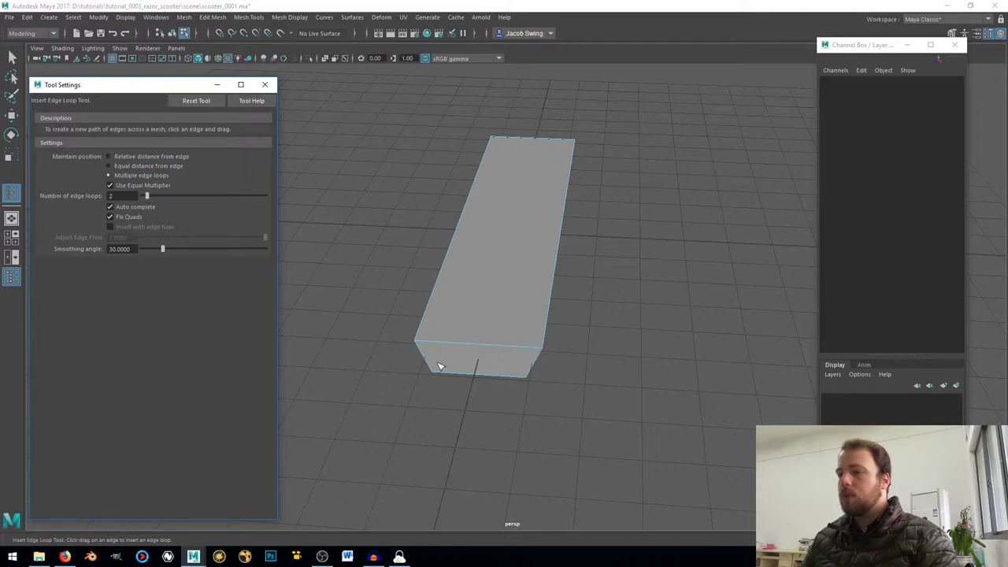
left_click(465, 346)
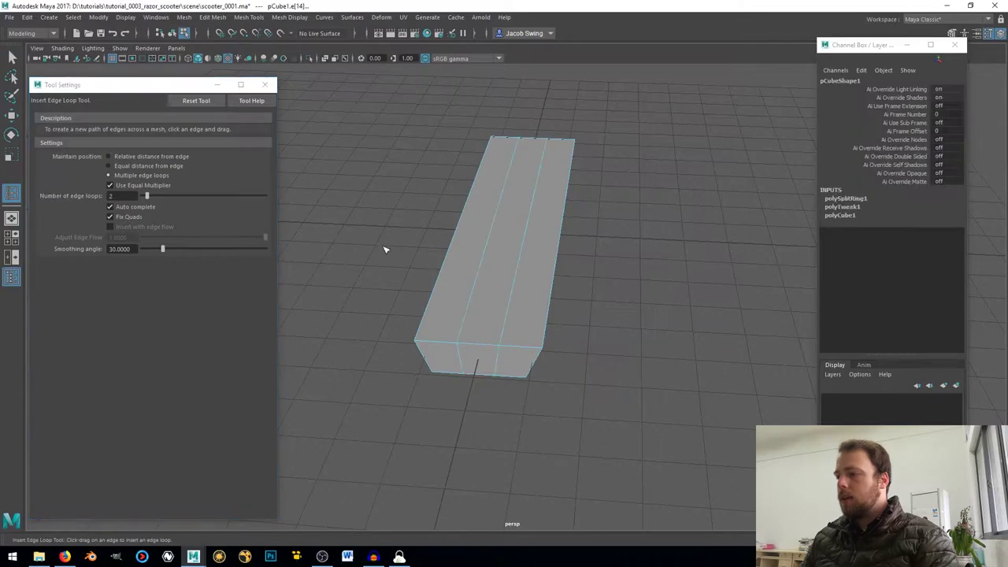
left_click(267, 84)
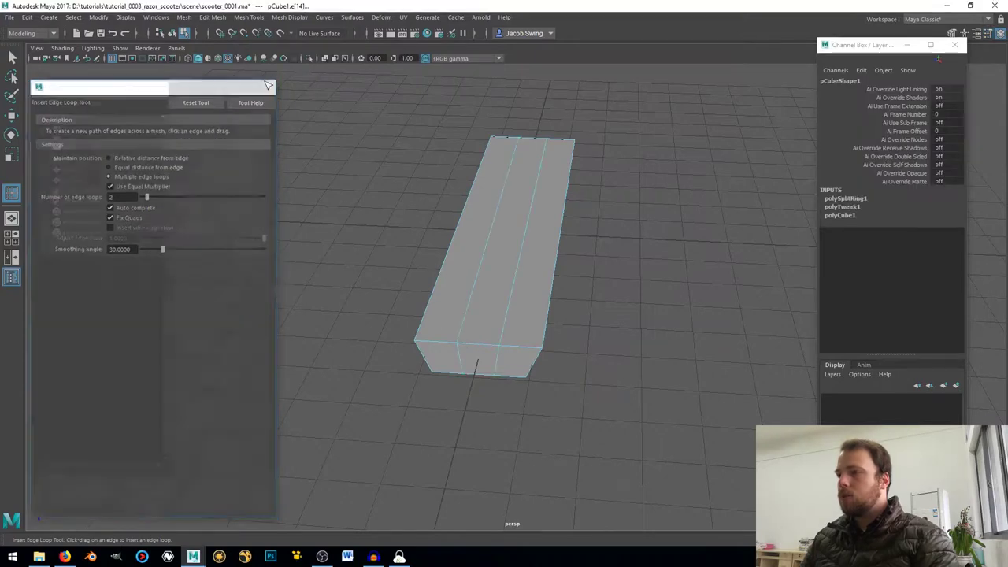
- Straighten each of the two lengthwise edge loops separately by scaling it flat along X
left_click(12, 56)
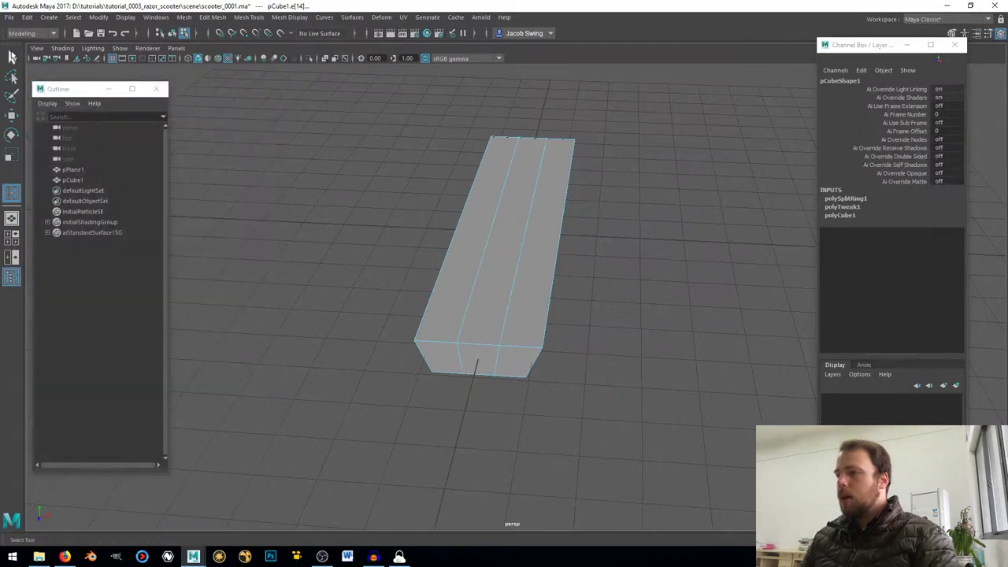
left_click(476, 300)
left_click_drag(512, 378, 520, 356, "alt")
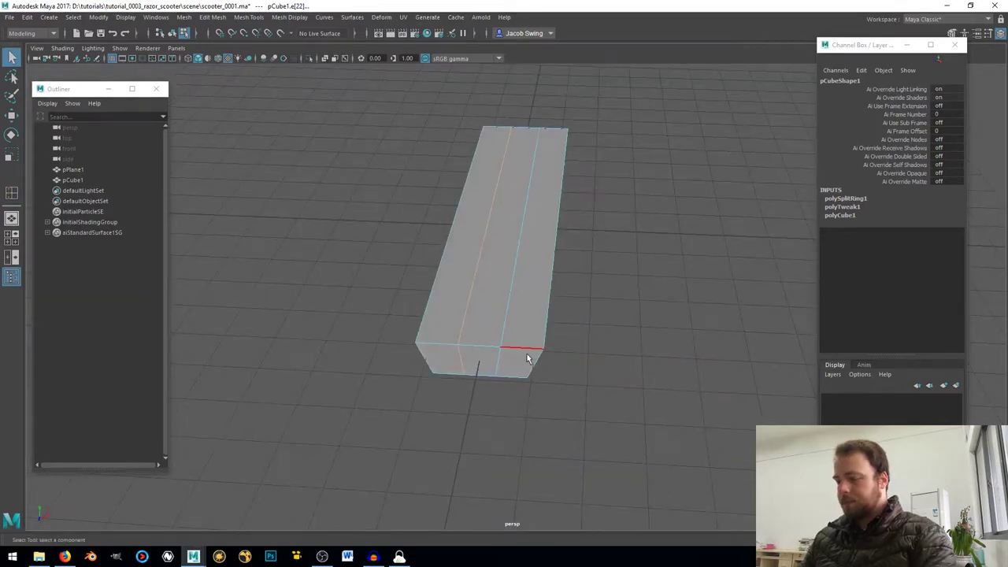
key("r")
left_click_drag(539, 227, 354, 226)
left_click(509, 291)
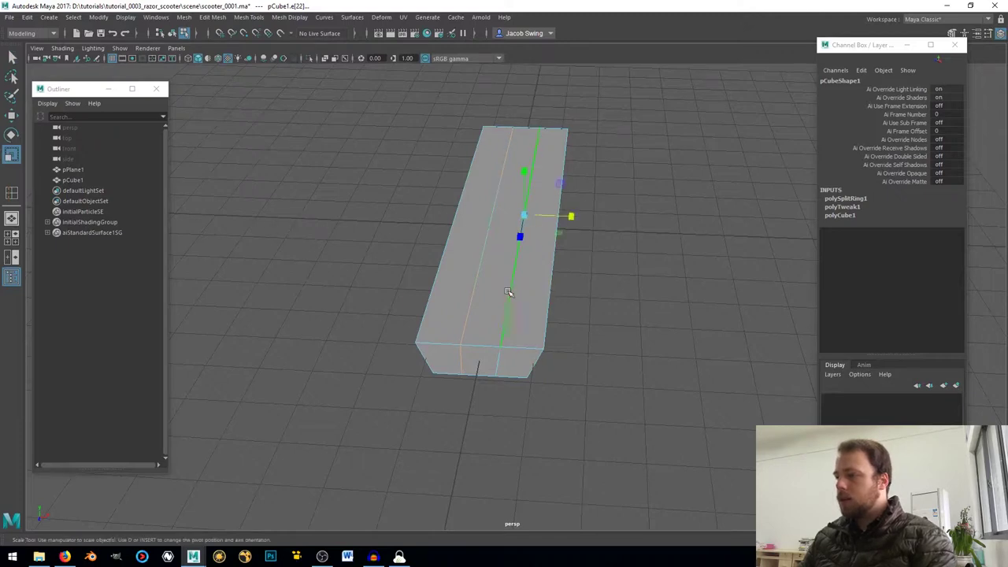
left_click_drag(573, 231, 270, 214)
- Scale both lengthwise edge loops together slightly outward along X, and return to object mode
left_click_drag(477, 306, 539, 229, "alt")
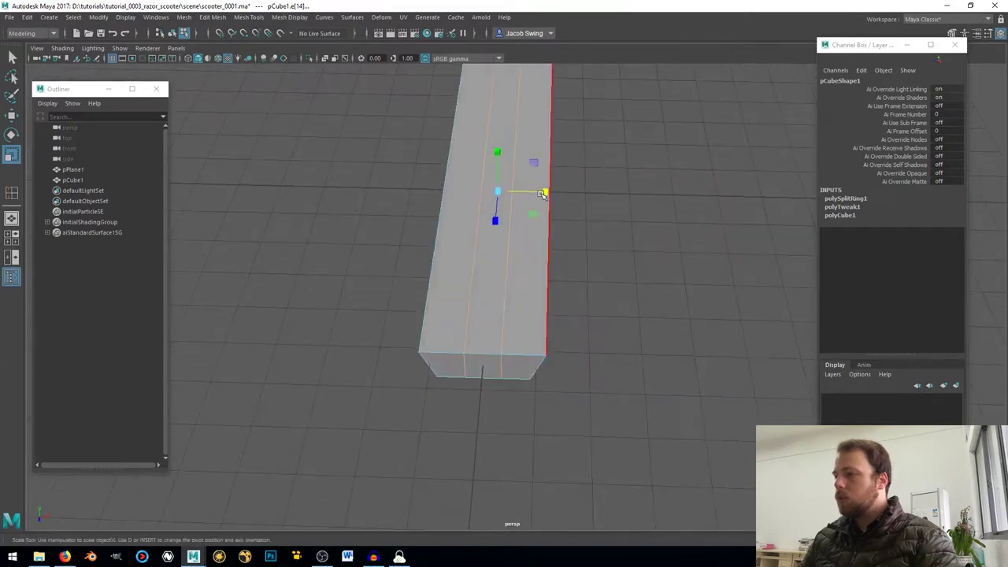
left_click_drag(556, 193, 571, 194)
left_click_drag(564, 321, 461, 258, "alt")
right_click_drag(455, 253, 516, 247)
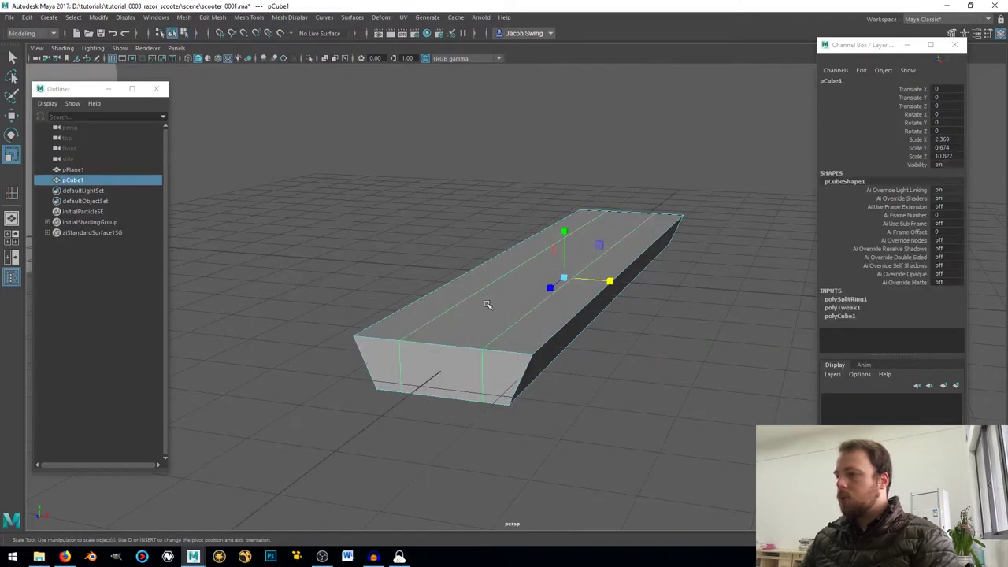
- Try inserting a single horizontal edge loop around the sides with reset tool settings and multiple edge loops, and undo it
right_click_drag(487, 304, 467, 314, "shift")
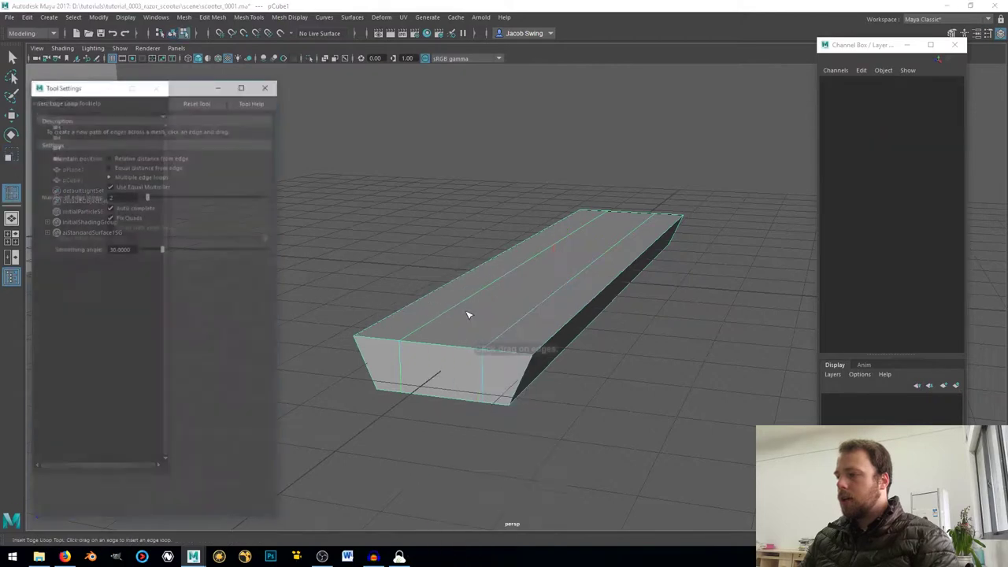
left_click(200, 100)
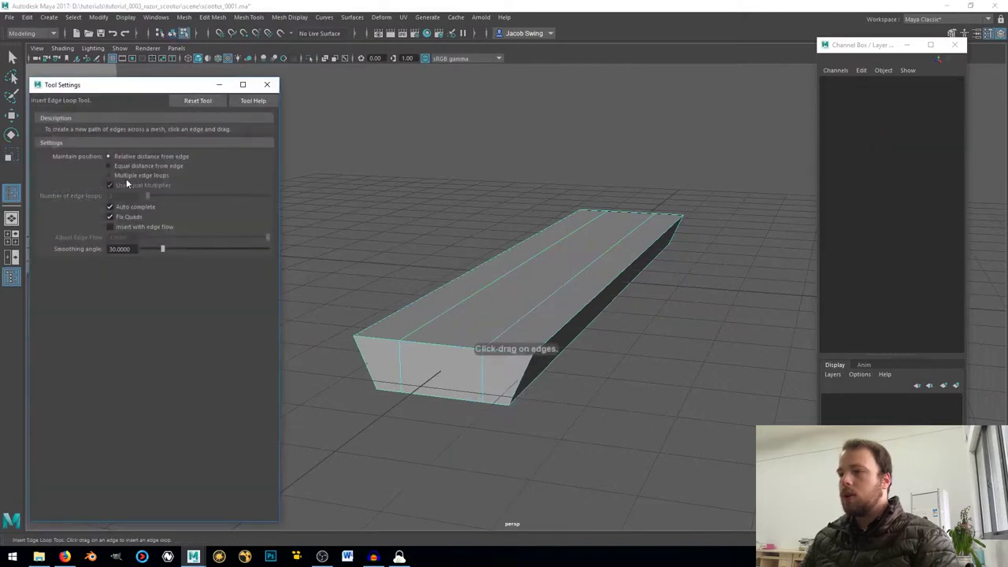
left_click(123, 175)
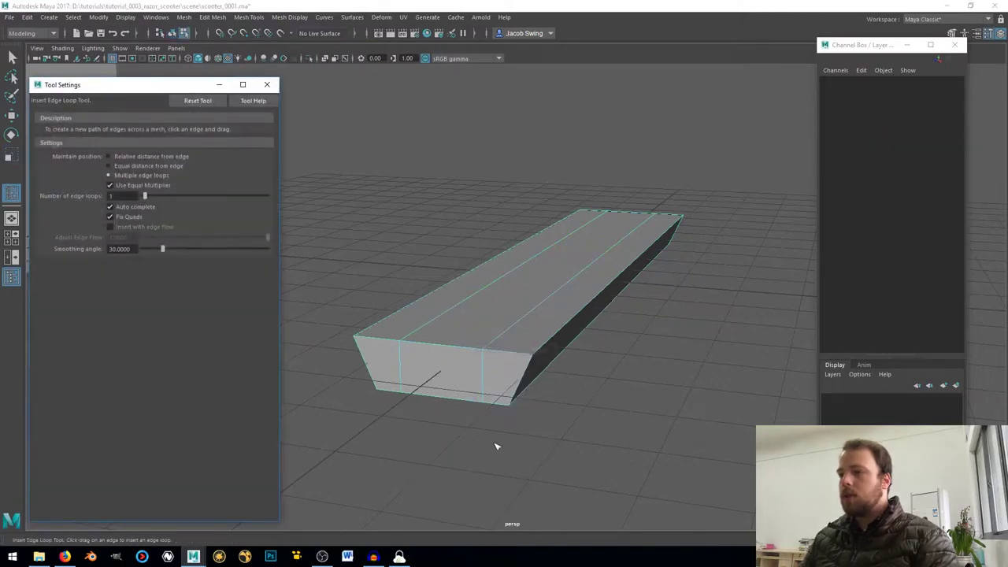
left_click(514, 387)
left_click_drag(443, 427, 463, 409, "alt")
key("ctrl+z")
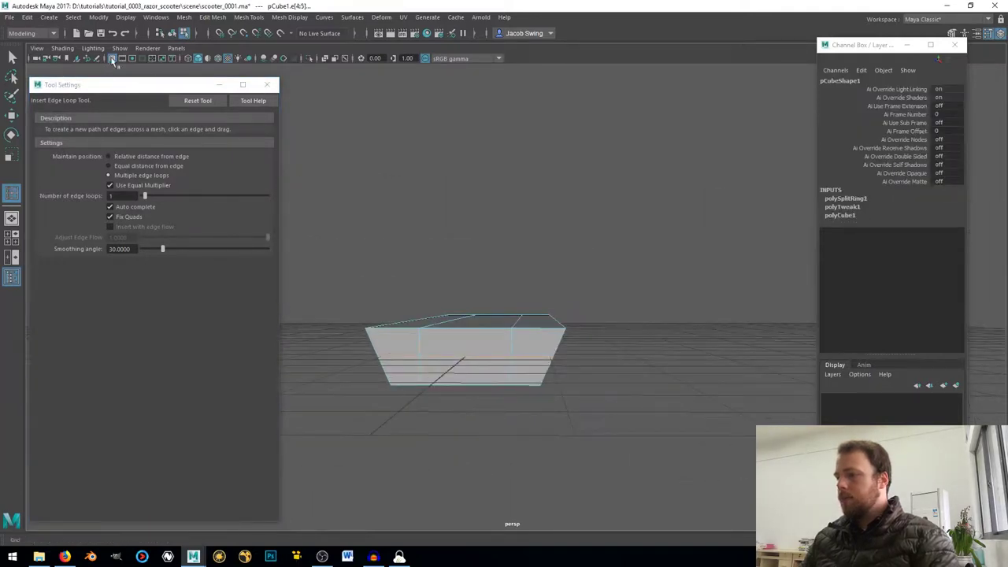
- Insert one edge loop around the deck's sides near the bottom edge with reset tool settings, and return to object mode
left_click(206, 100)
left_click_drag(504, 302, 418, 312, "alt")
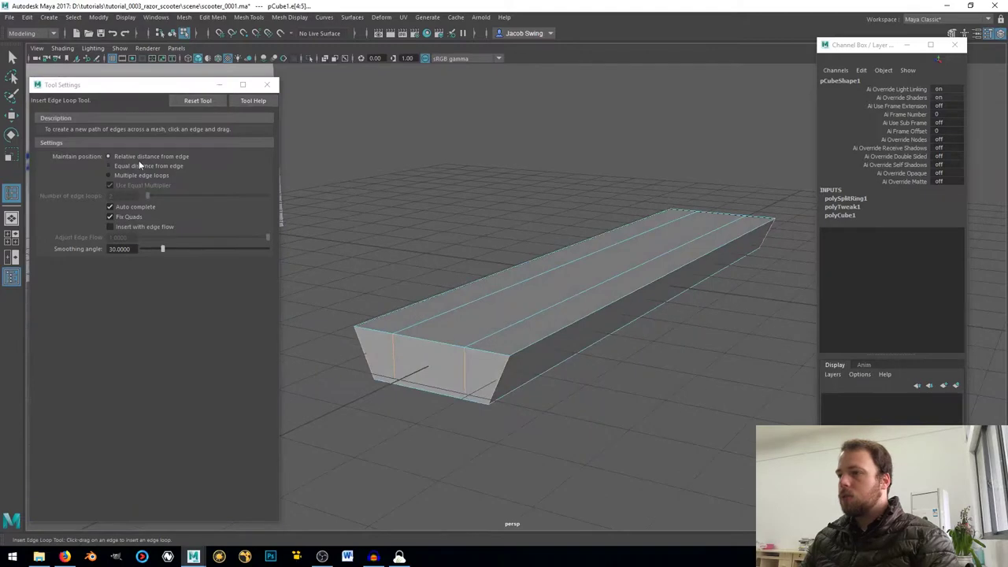
left_click(501, 391)
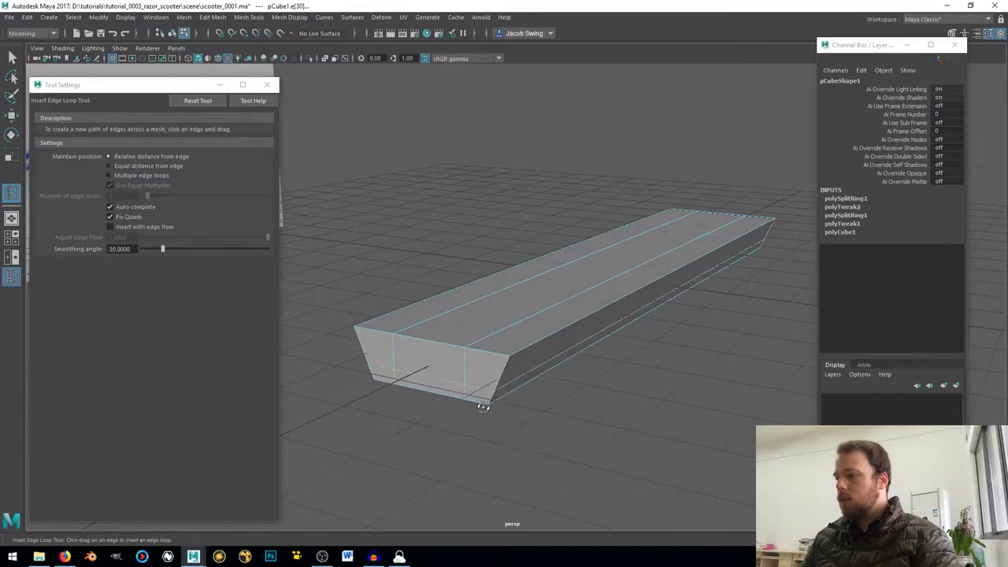
left_click_drag(501, 391, 521, 367, "alt")
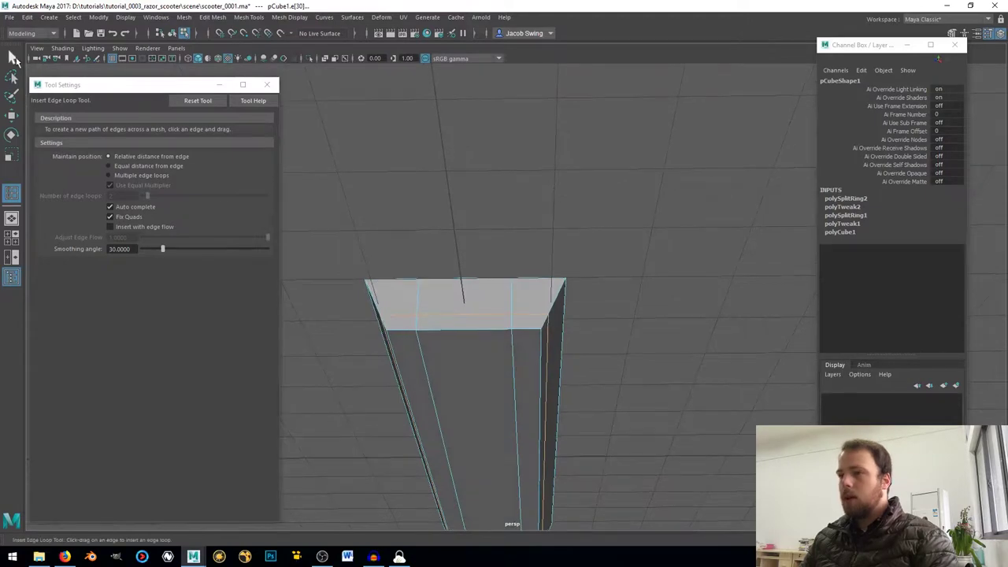
right_click_drag(495, 356, 538, 230)
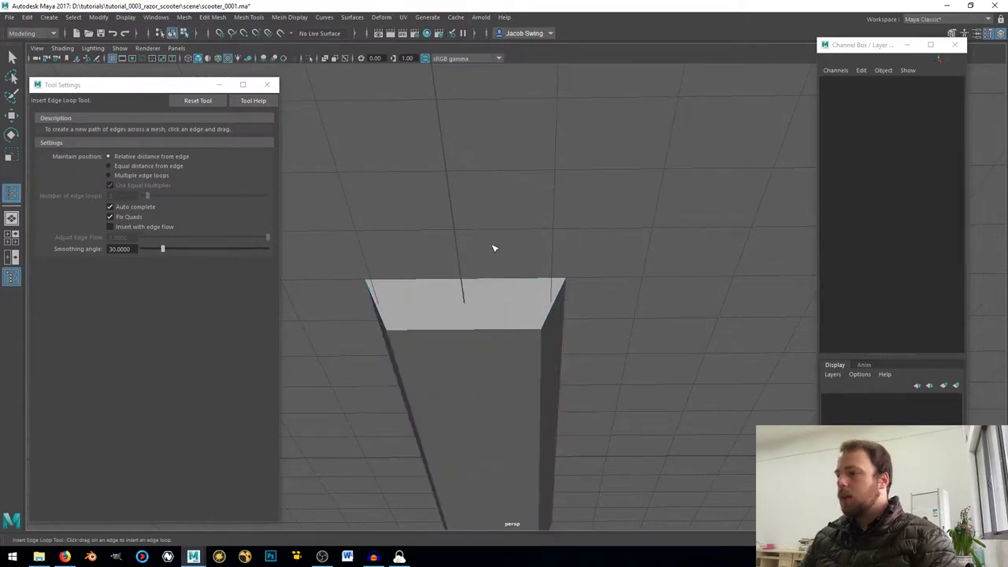
- Delete the middle bottom face and the lower middle face at each end of the deck
key("w")
left_click(463, 317)
right_click_drag(459, 253, 470, 283)
left_click(472, 329)
left_click(472, 350)
left_click_drag(472, 350, 501, 254, "alt")
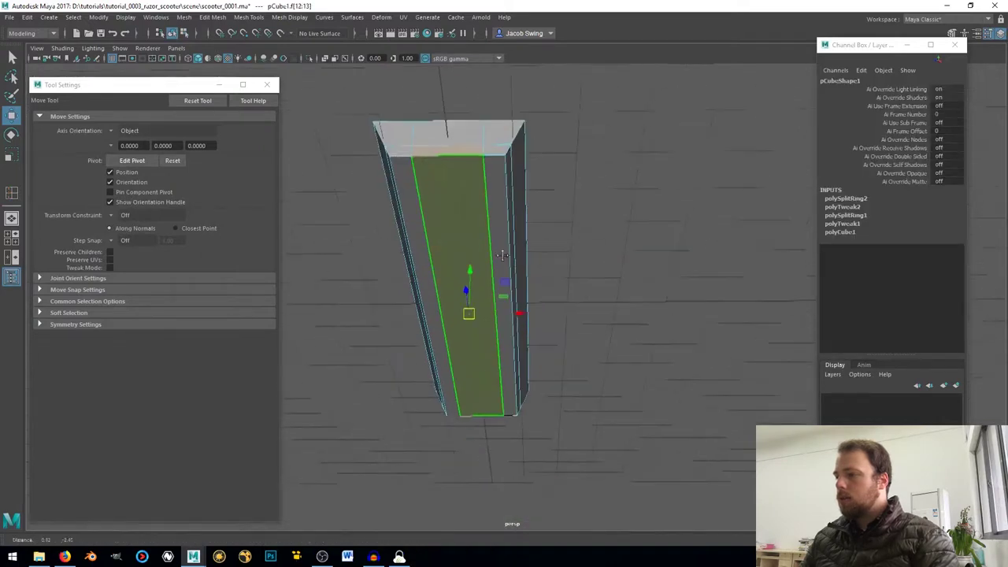
middle_click_drag(502, 255, 497, 244, "alt")
left_click_drag(537, 280, 494, 294)
left_click(439, 139)
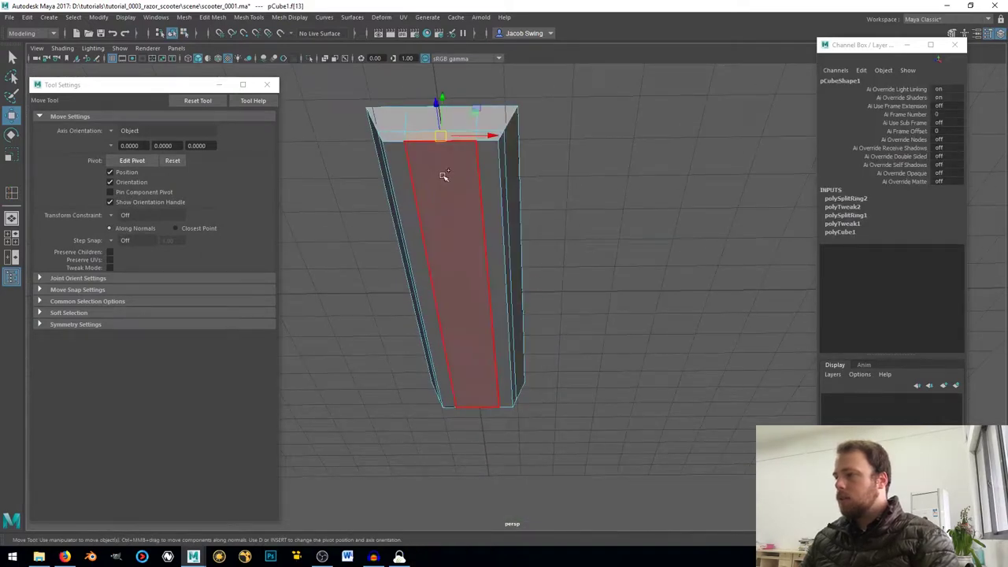
left_click(443, 175)
left_click_drag(527, 214, 473, 261, "alt")
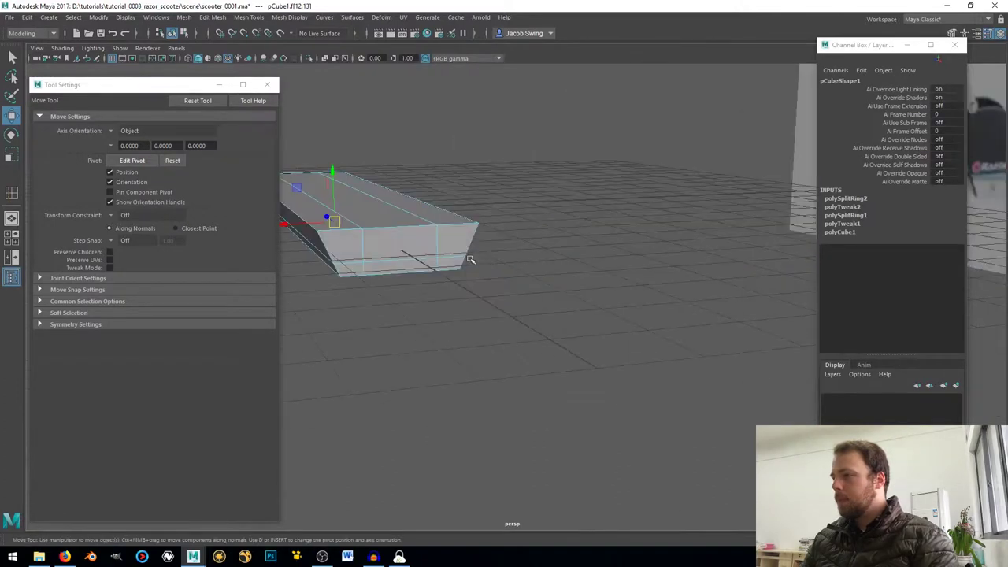
left_click(413, 266)
key("Delete")
left_click_drag(389, 281, 377, 171, "alt")
- Bridge the two short border edges at opposite ends of the underside opening with a linear path and 0 divisions
right_click_drag(377, 170, 371, 135)
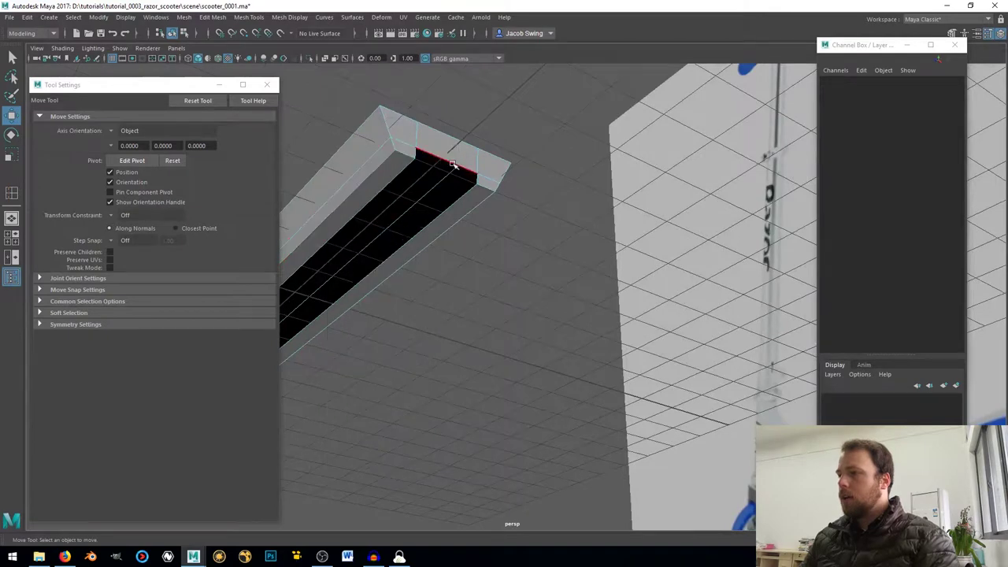
left_click(447, 161)
left_click_drag(452, 166, 292, 373, "alt")
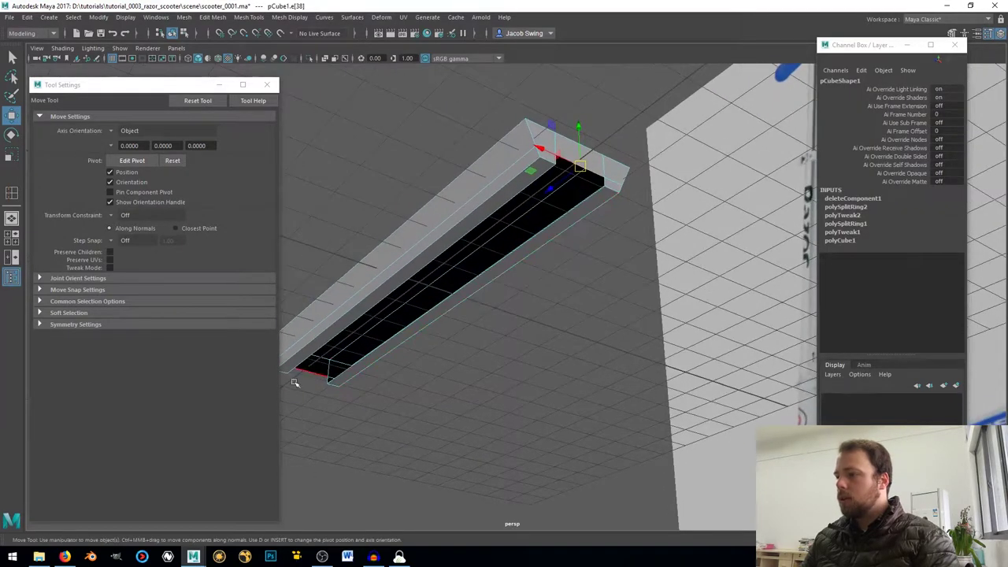
left_click(313, 378)
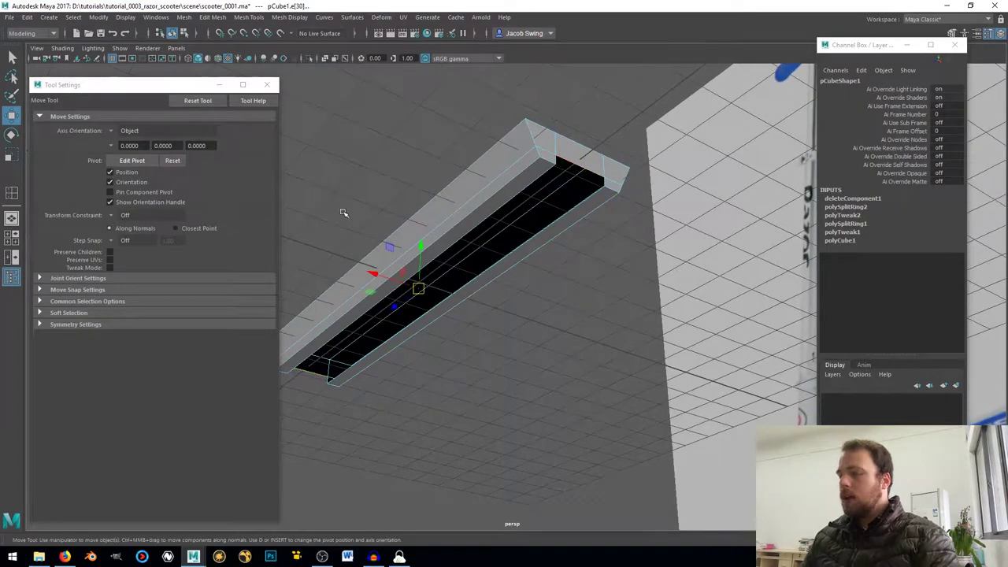
right_click_drag(346, 212, 383, 329, "shift")
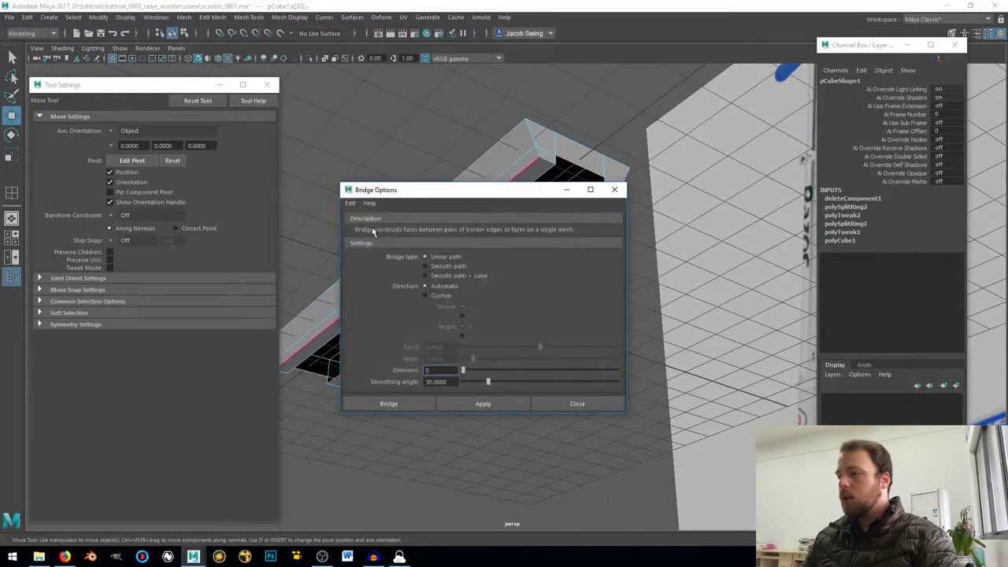
left_click(350, 203)
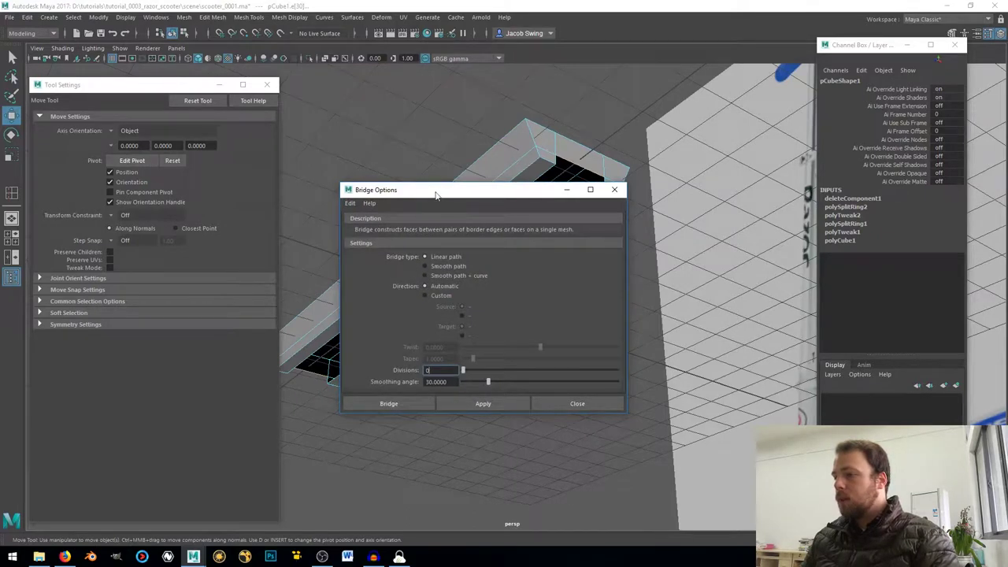
left_click_drag(412, 195, 480, 175)
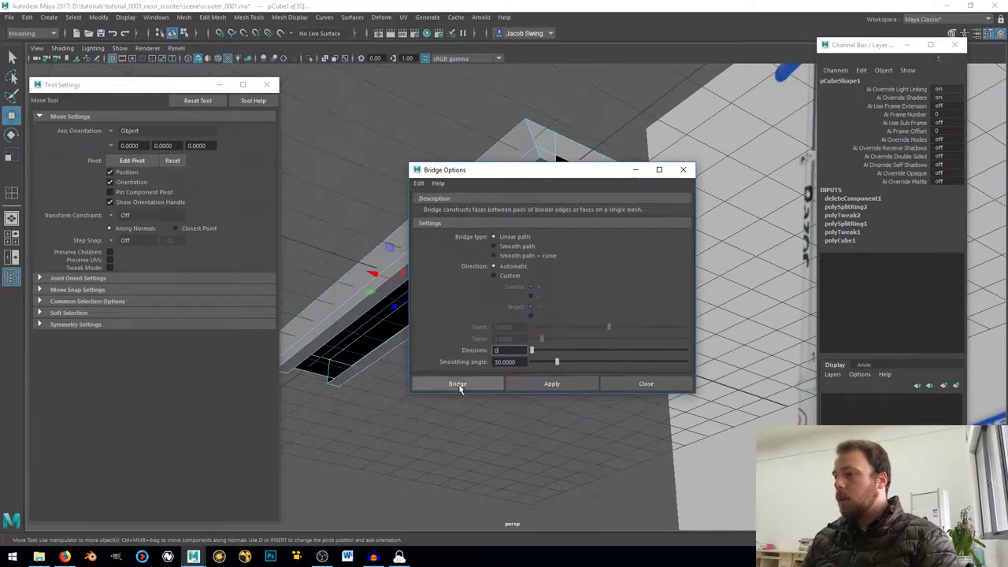
left_click(460, 384)
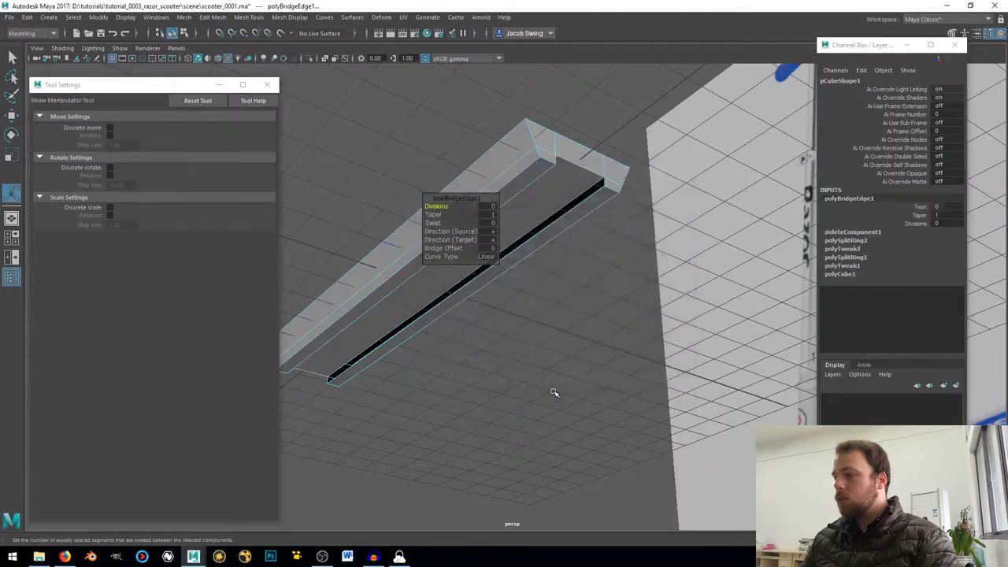
- Bridge the pair of long open edges along each side of the underside channel to close both gaps
left_click_drag(581, 276, 522, 216, "alt")
left_click(523, 216)
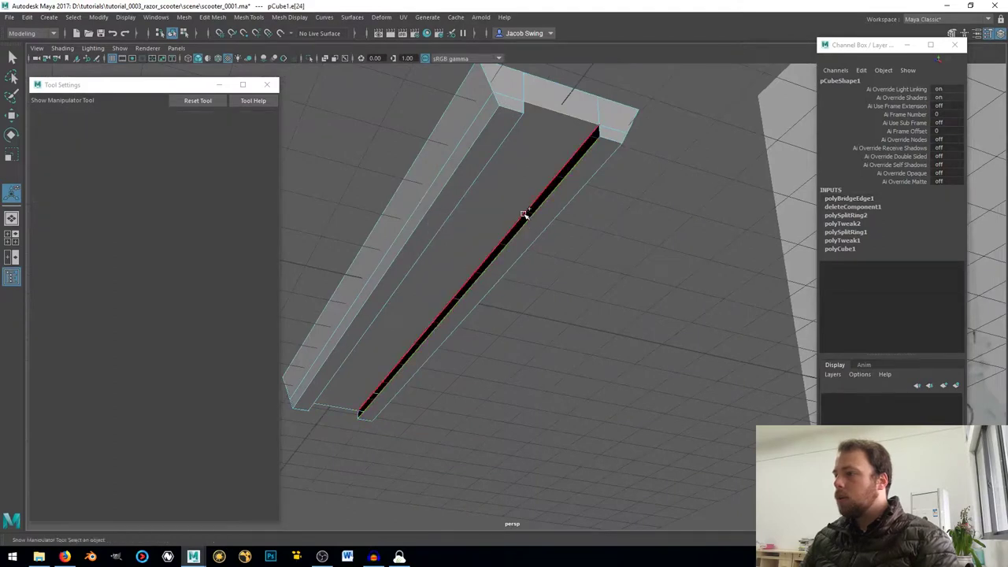
right_click_drag(523, 214, 517, 334, "shift")
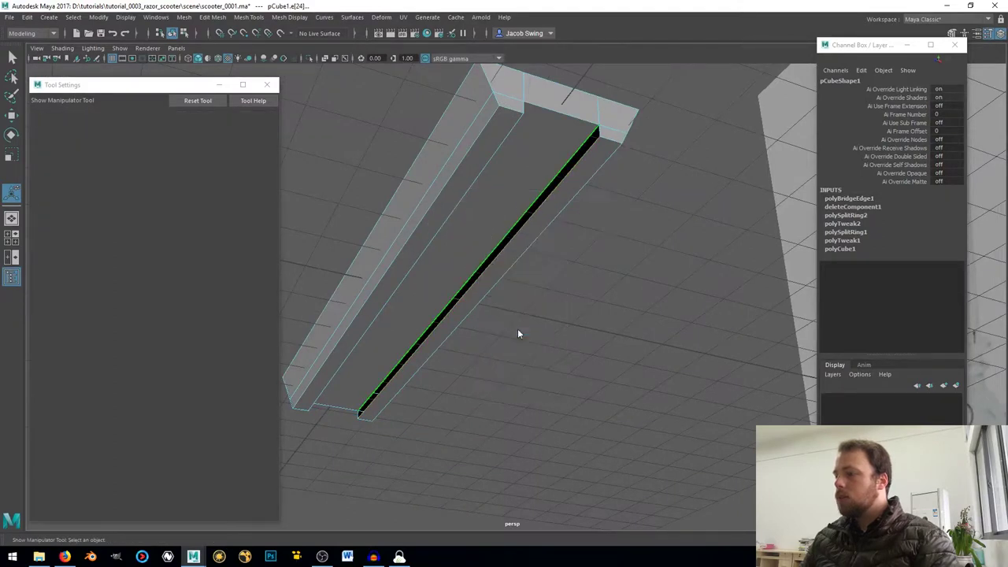
left_click_drag(518, 330, 490, 277, "alt")
left_click(393, 205)
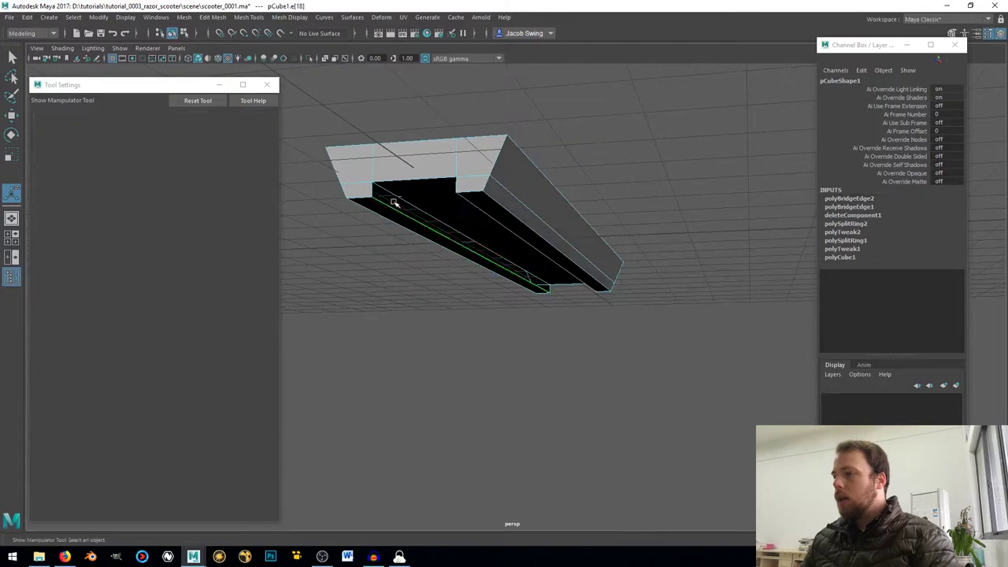
left_click(400, 194, "shift")
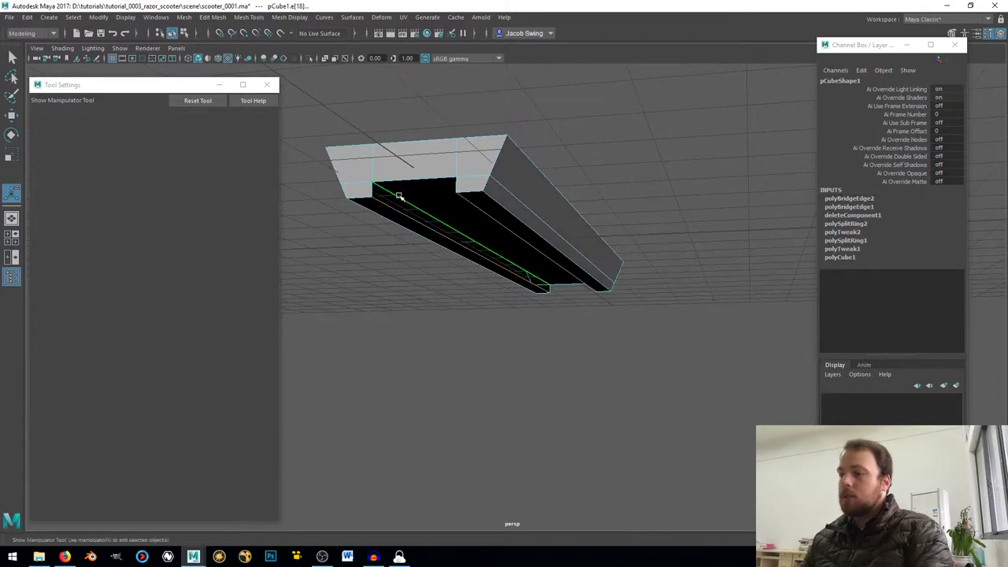
key("g")
left_click_drag(399, 197, 535, 304, "alt")
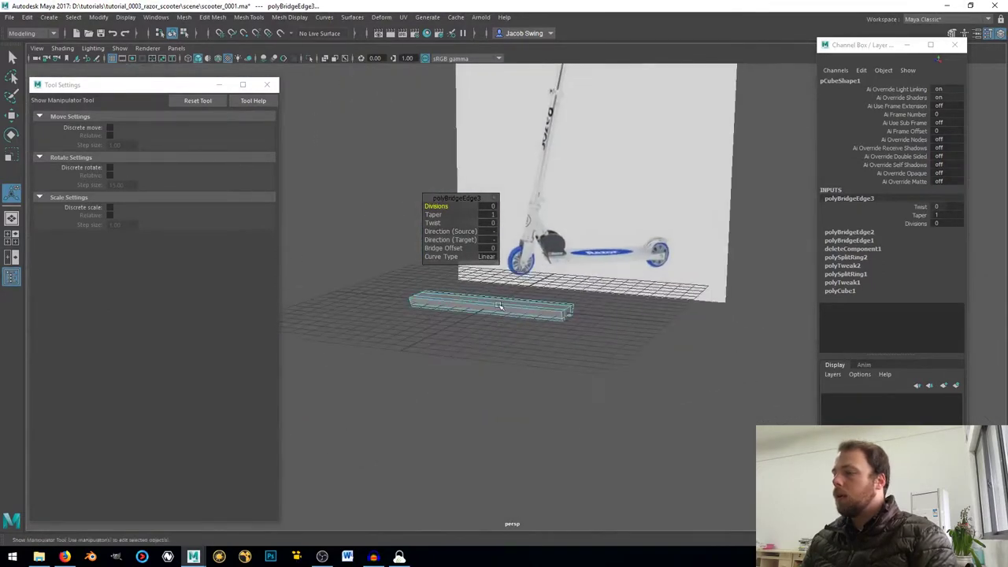
- Extrude the outer end faces on both sides of the deck's rear end outward into two short prongs, and return to object mode
scroll(589, 310, "up", 6)
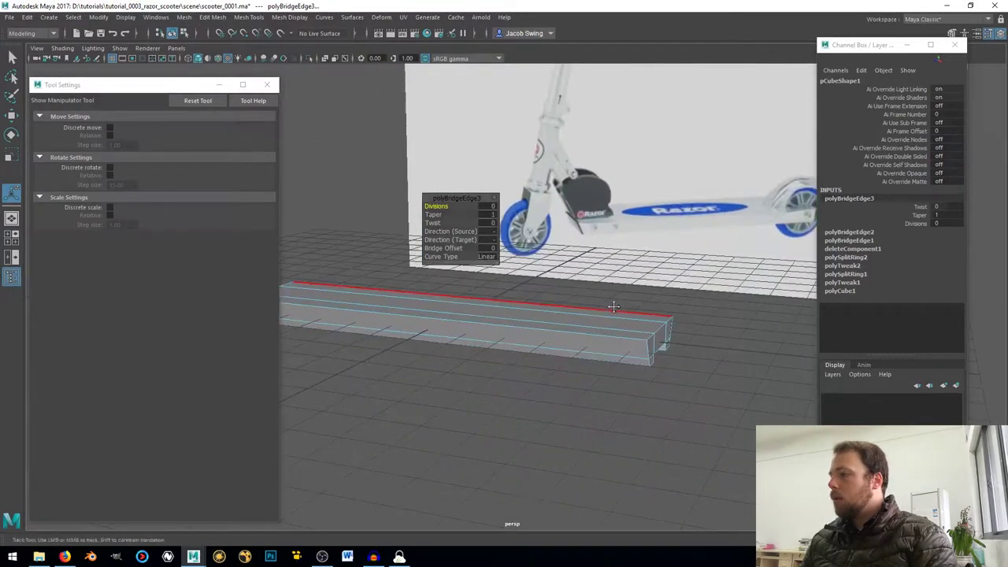
left_click_drag(612, 304, 740, 229, "alt")
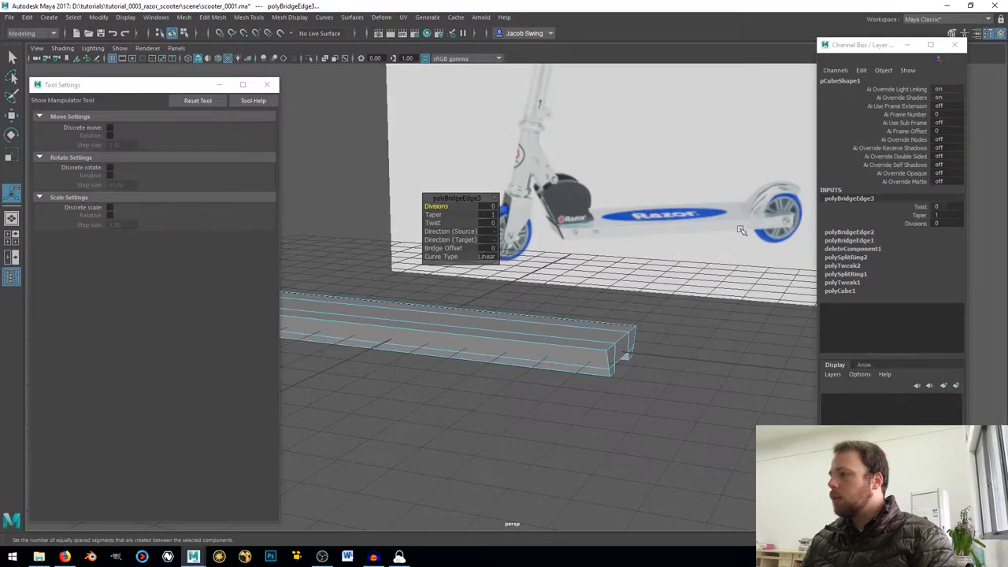
left_click_drag(653, 318, 470, 396, "alt")
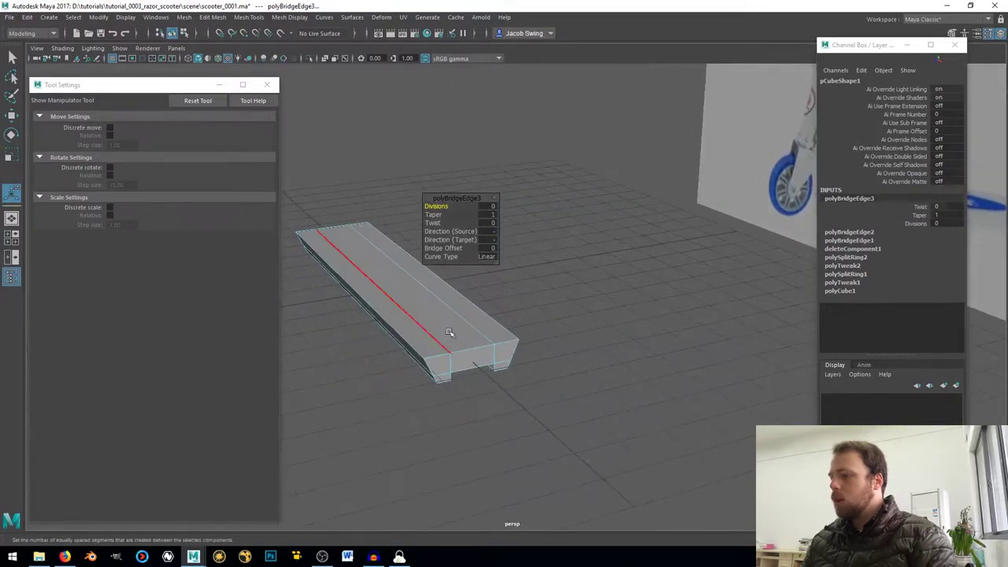
right_click(452, 303)
left_click(450, 283)
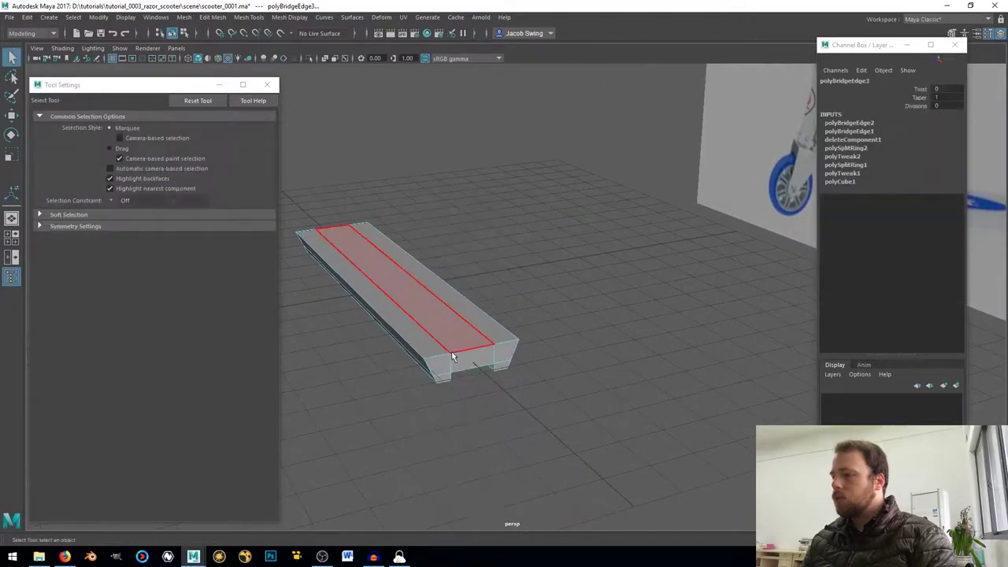
left_click(440, 368)
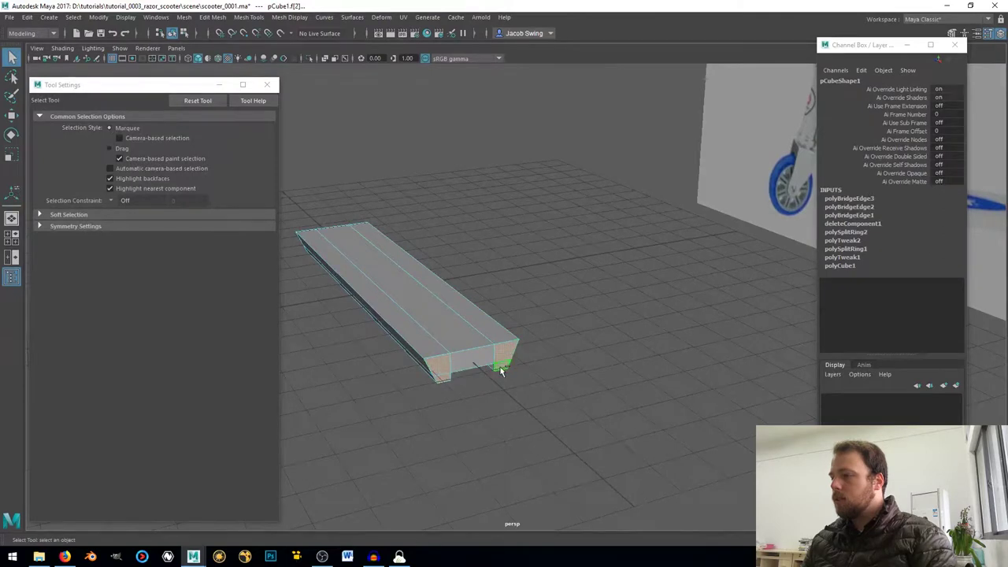
left_click_drag(501, 372, 485, 286, "alt")
right_click(485, 272, "shift")
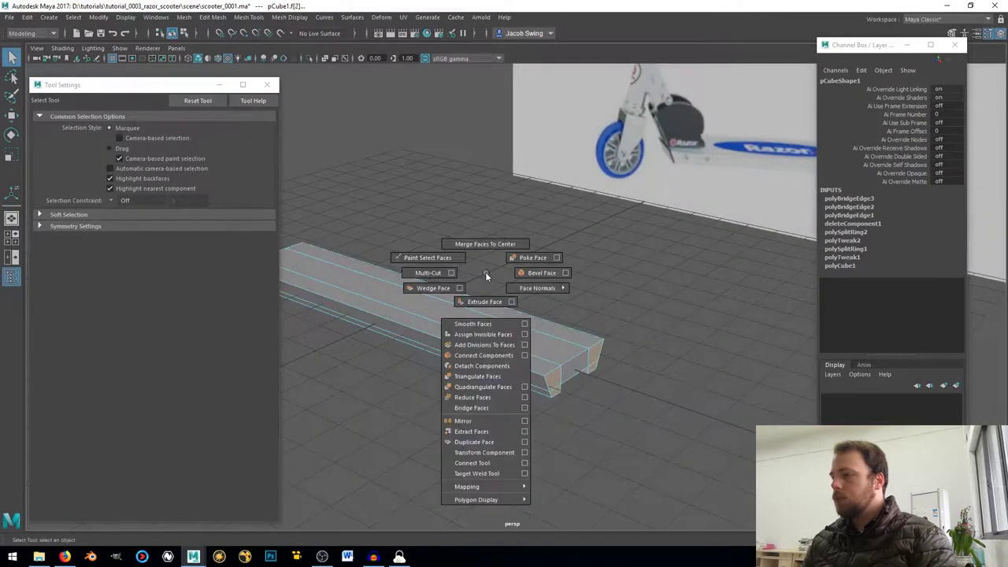
left_click(484, 302)
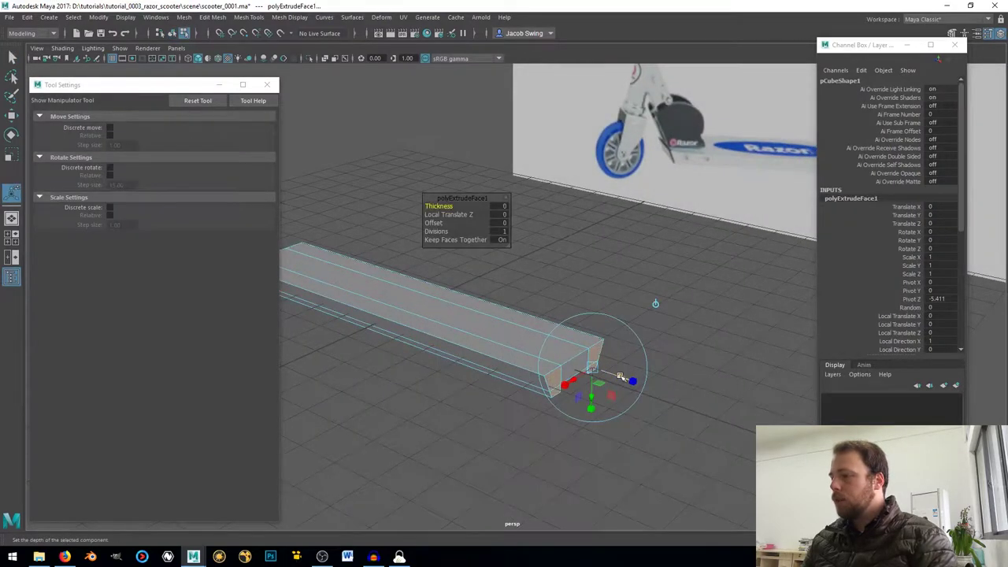
key("w")
left_click_drag(536, 355, 626, 389)
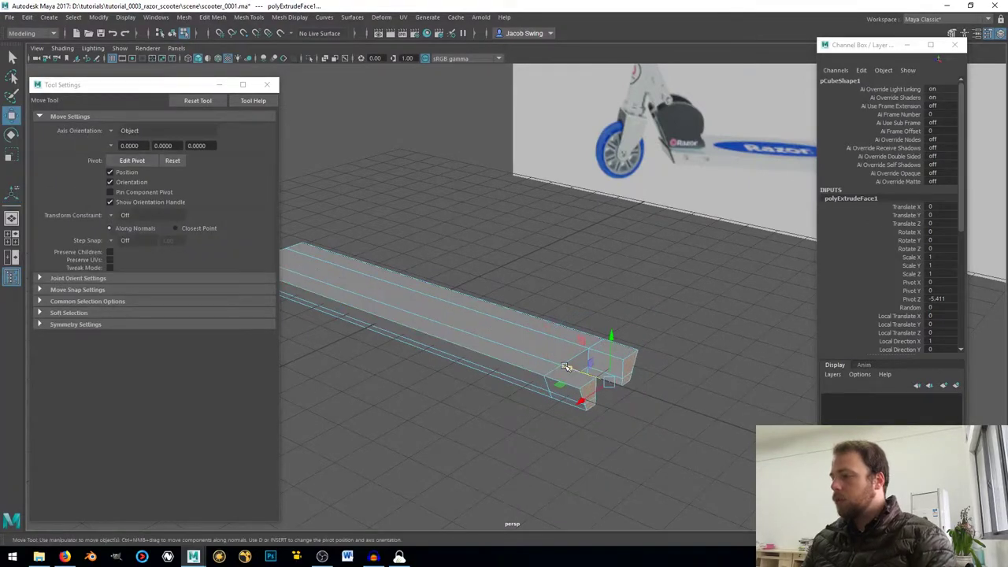
left_click_drag(654, 394, 585, 385, "alt")
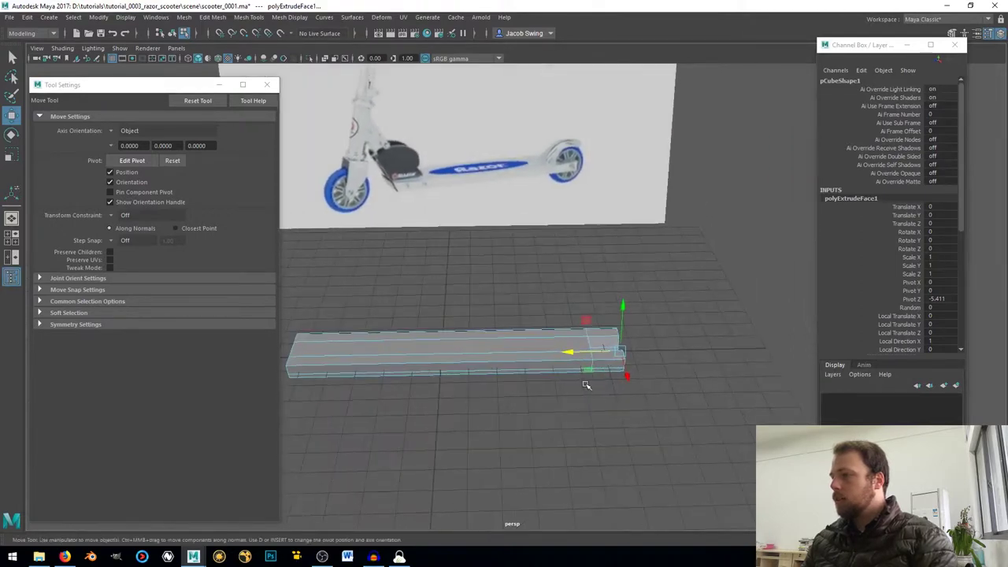
right_click_drag(517, 259, 590, 221)
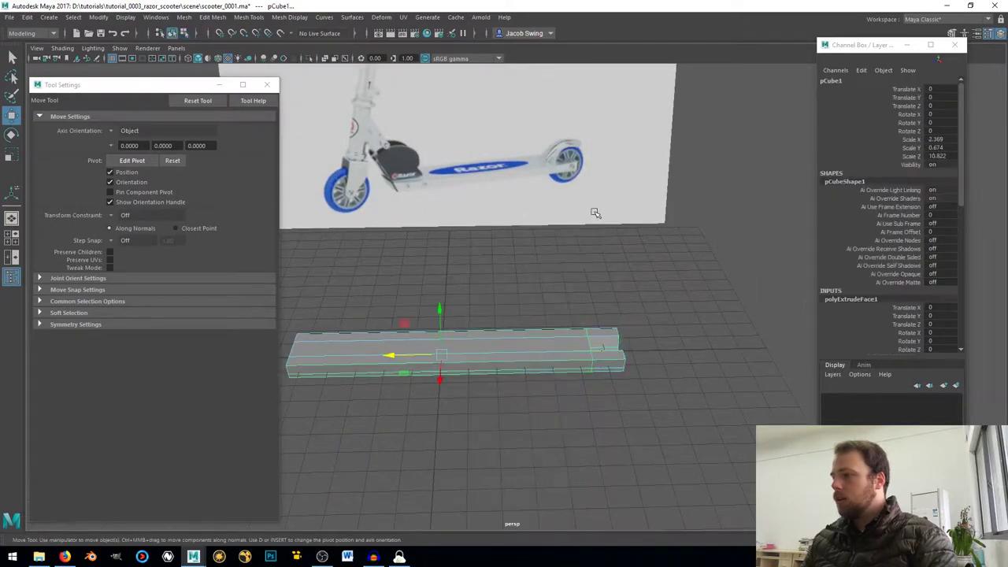
- Compare the shape of the modeled deck with the scooter deck in the reference image, then deselect it
left_click_drag(595, 212, 499, 302, "alt")
scroll(500, 301, "up", 3)
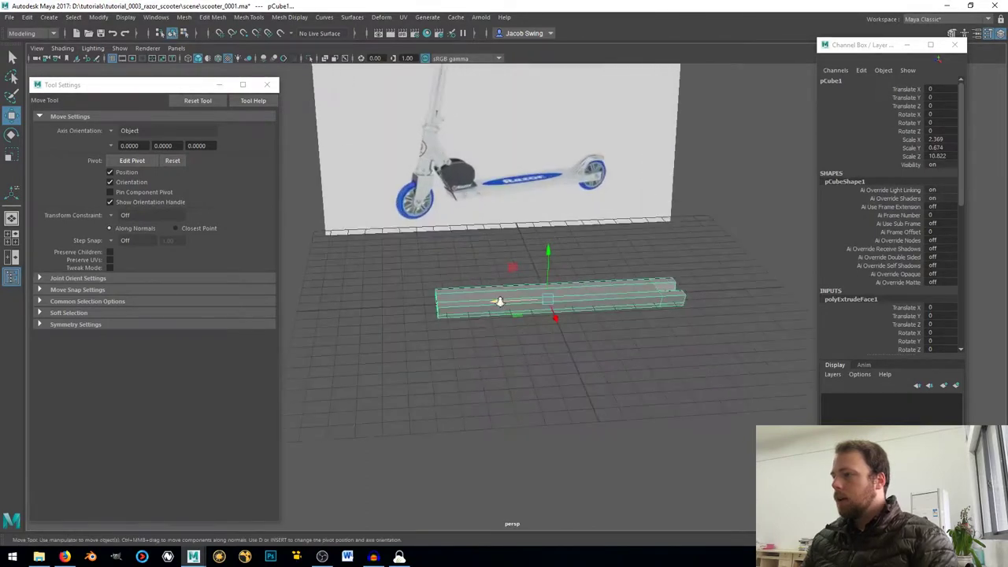
scroll(499, 302, "up", 2)
scroll(498, 304, "up", 2)
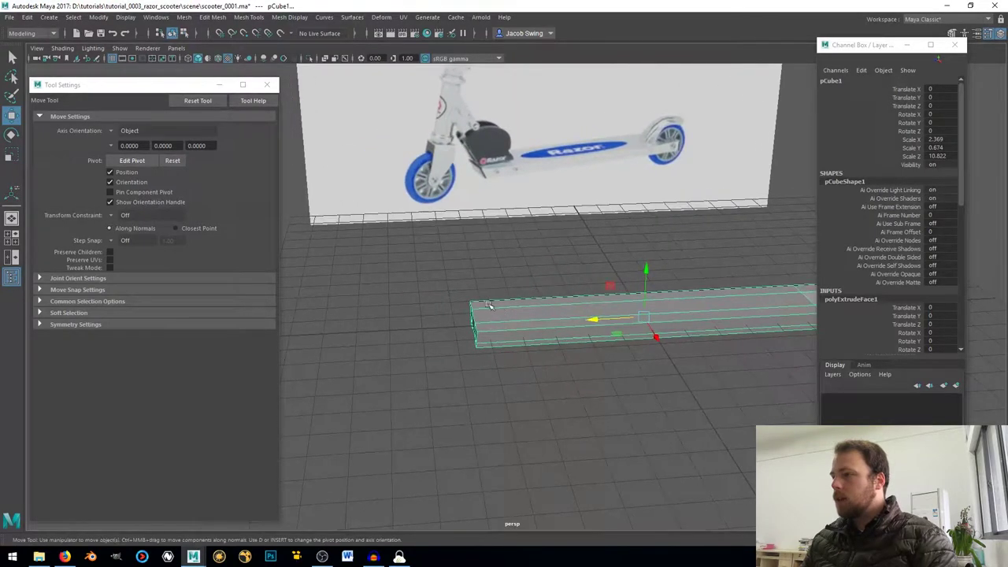
left_click_drag(548, 177, 520, 200, "alt")
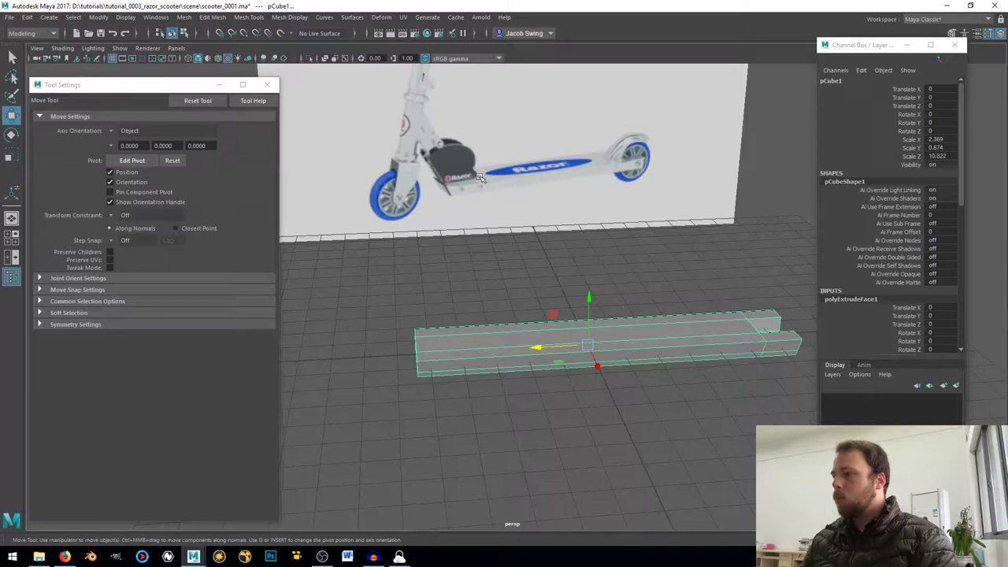
left_click(425, 281)
scroll(399, 281, "down", 5)
scroll(404, 286, "up", 3)
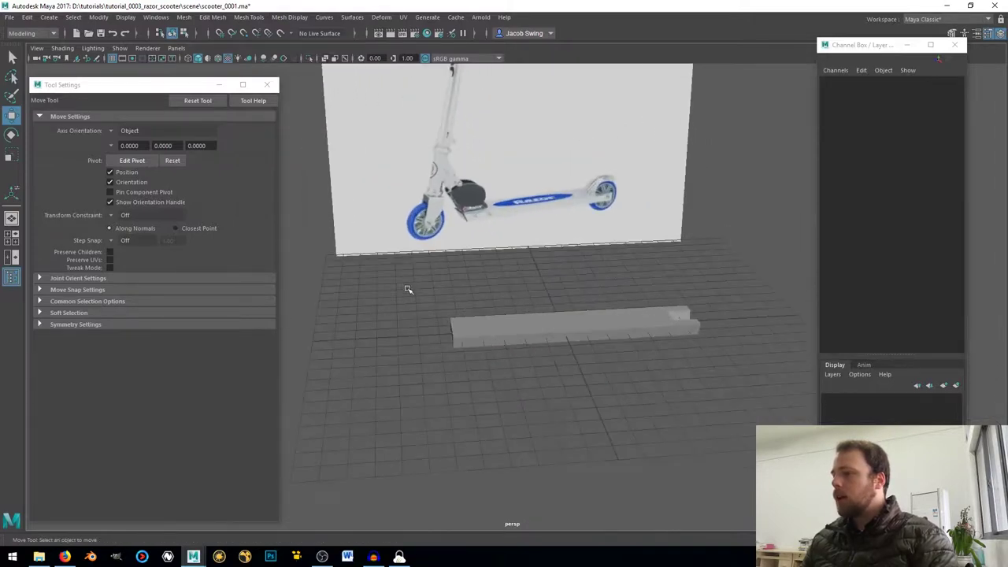
scroll(402, 295, "up", 2)
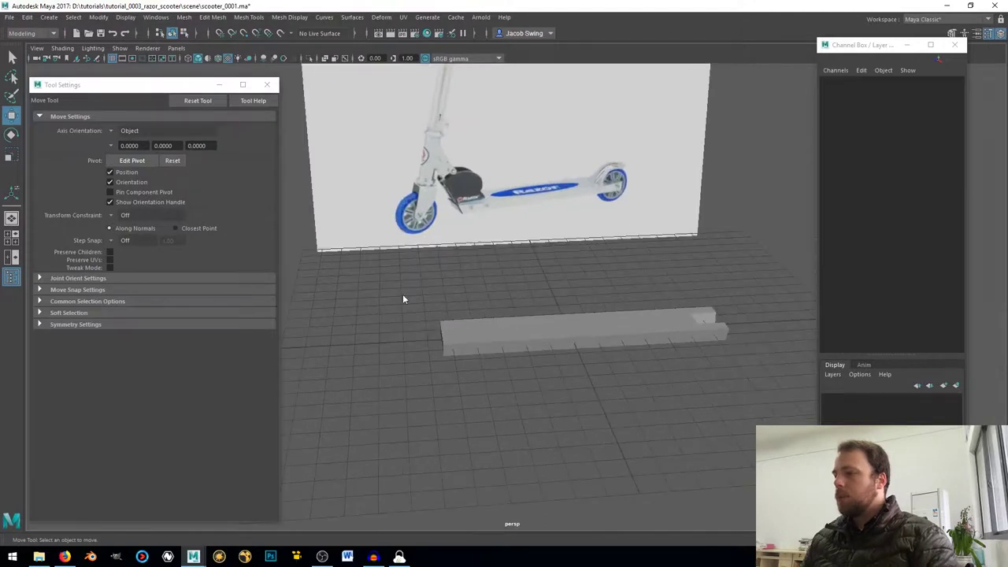
- Create a polygon cylinder for the rear wheel and set its axis subdivisions to 16
right_click(403, 298, "shift")
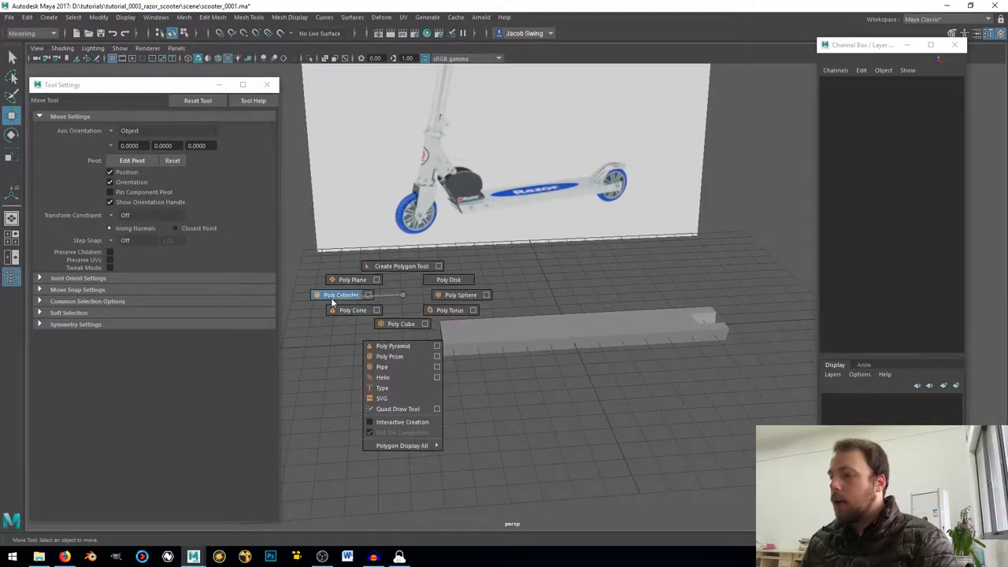
right_click_drag(333, 299, 335, 301, "shift")
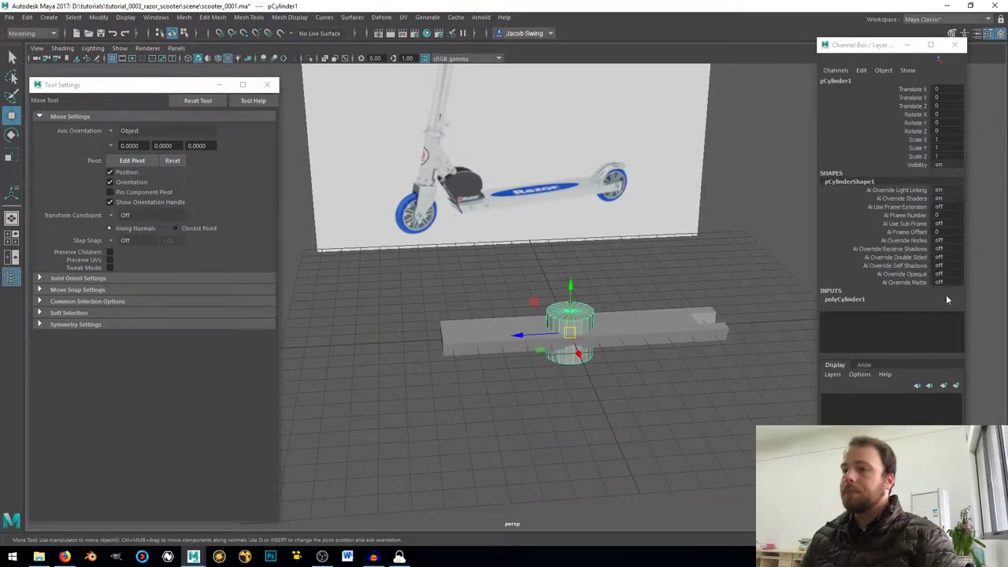
left_click(839, 300)
scroll(951, 311, "down", 1)
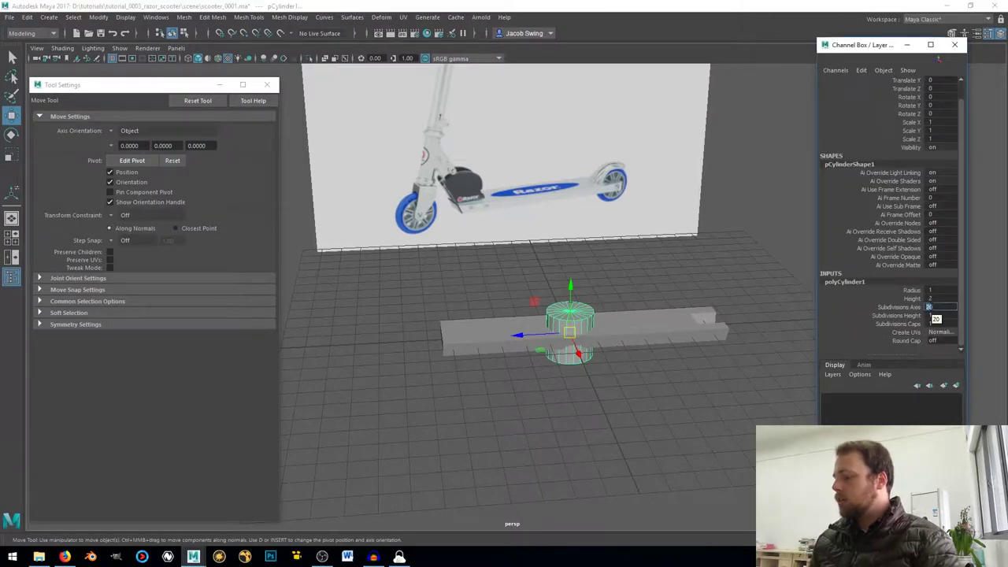
type("8")
- Turn the cylinder onto its side across the deck by setting Rotate Z to 90
mouse_move(642, 362)
left_mouse_down("alt")
mouse_move(653, 349)
mouse_move(641, 375)
left_mouse_up("alt")
left_click_drag(528, 390, 551, 407, "alt")
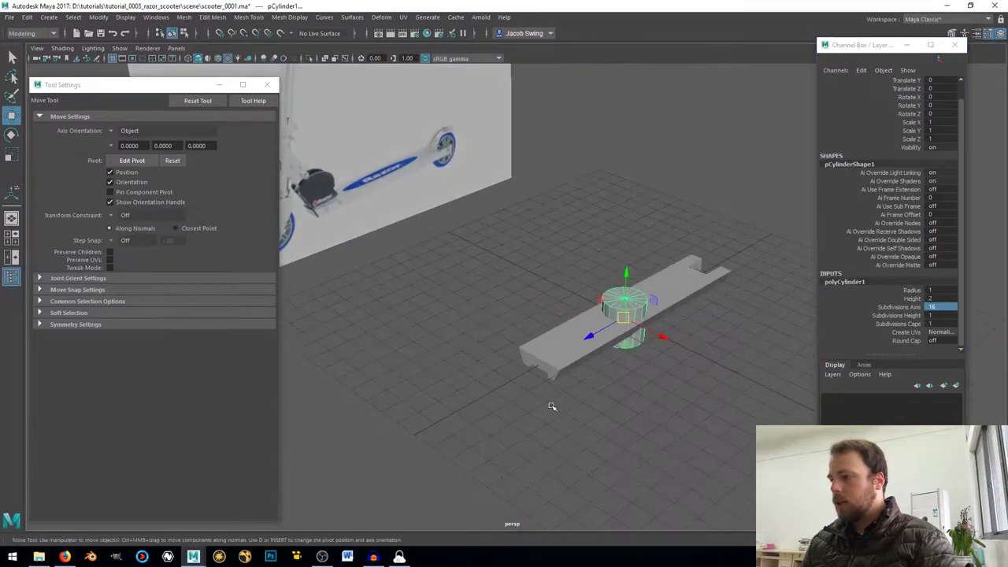
key("e")
left_click_drag(645, 296, 590, 281)
double_click(949, 113)
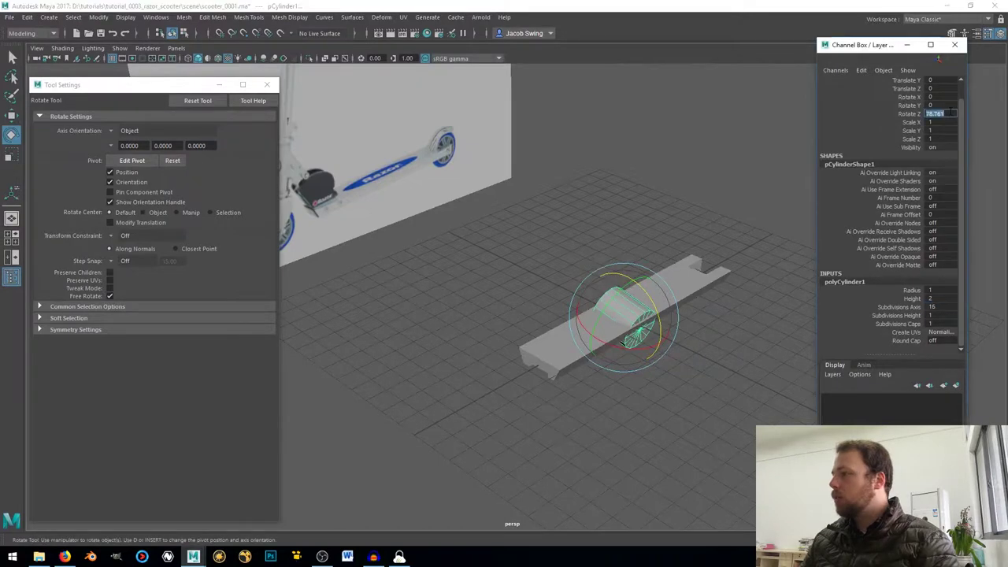
key("Return")
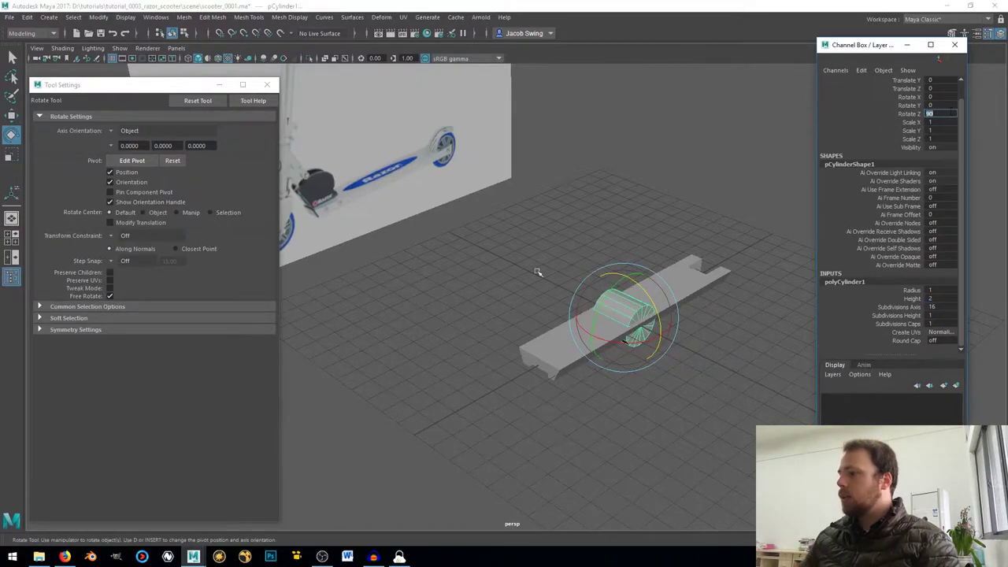
- Move the cylinder along Z to about -6.345, at the pronged rear end of the deck
left_click_drag(536, 272, 594, 259, "alt")
key("w")
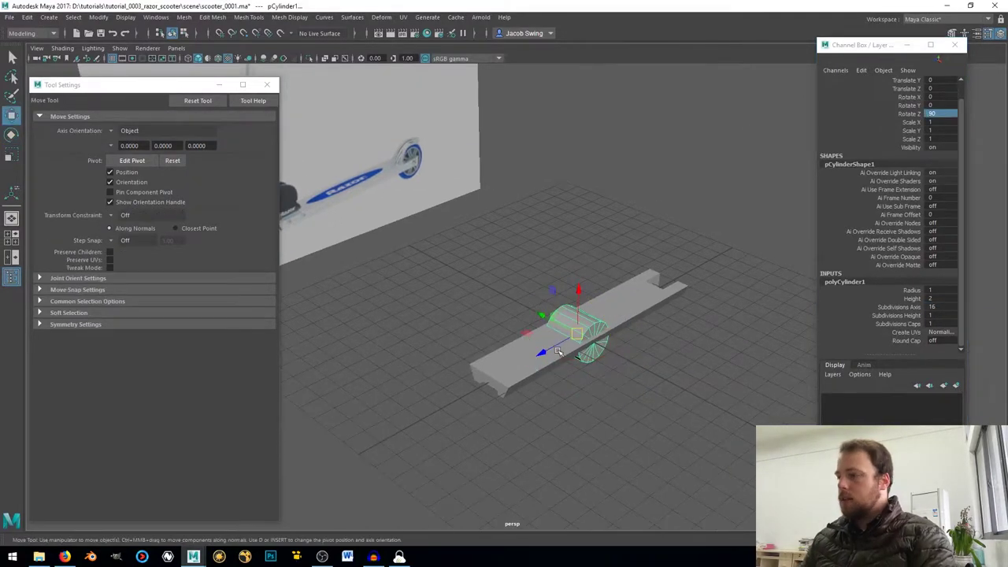
left_click_drag(548, 351, 641, 303)
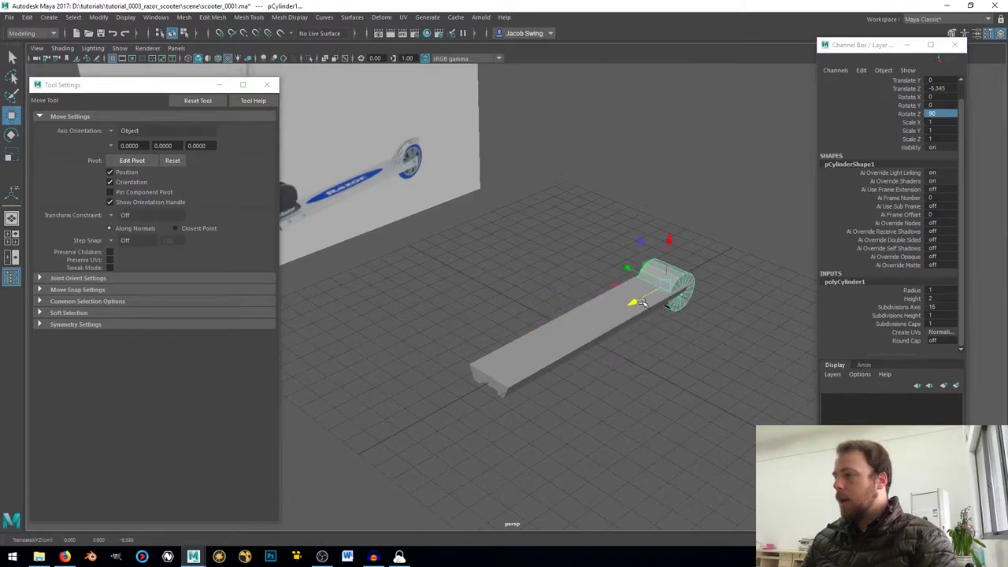
- Minimize the Tool Settings and Outliner windows in the four-view layout, and narrow the cylinder to a Scale Y of about 0.333
left_click(14, 237)
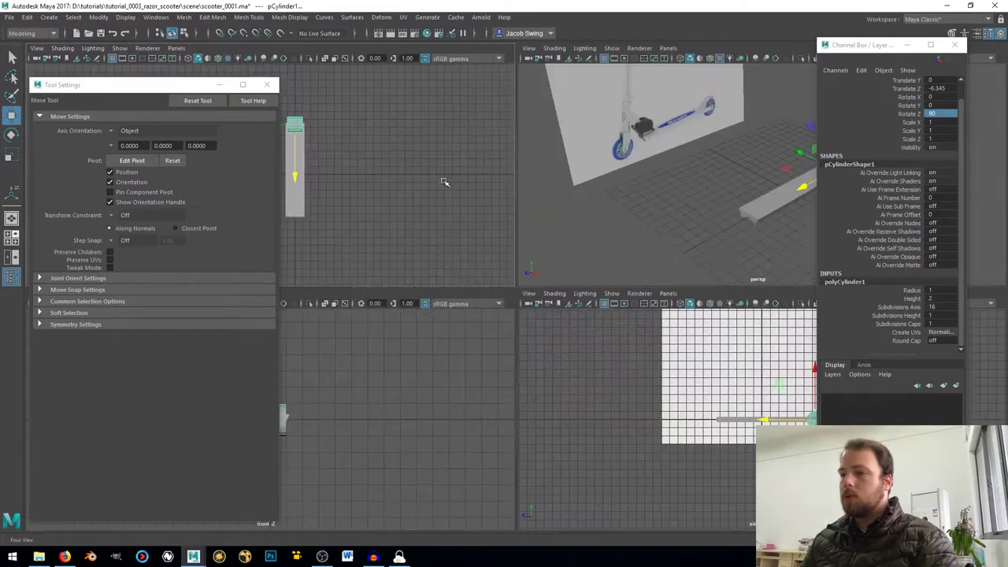
left_click(220, 85)
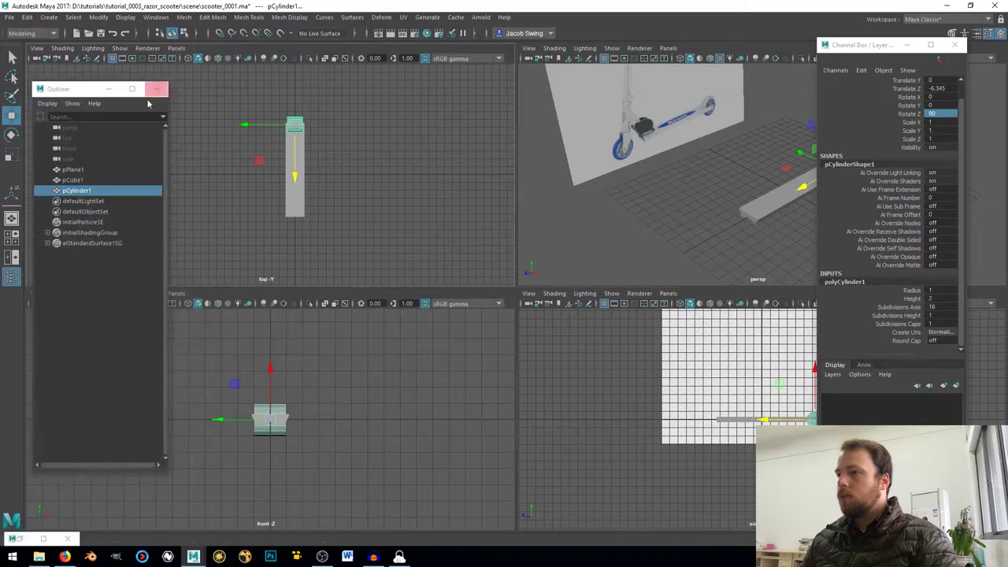
left_click(109, 86)
scroll(307, 443, "up", 5)
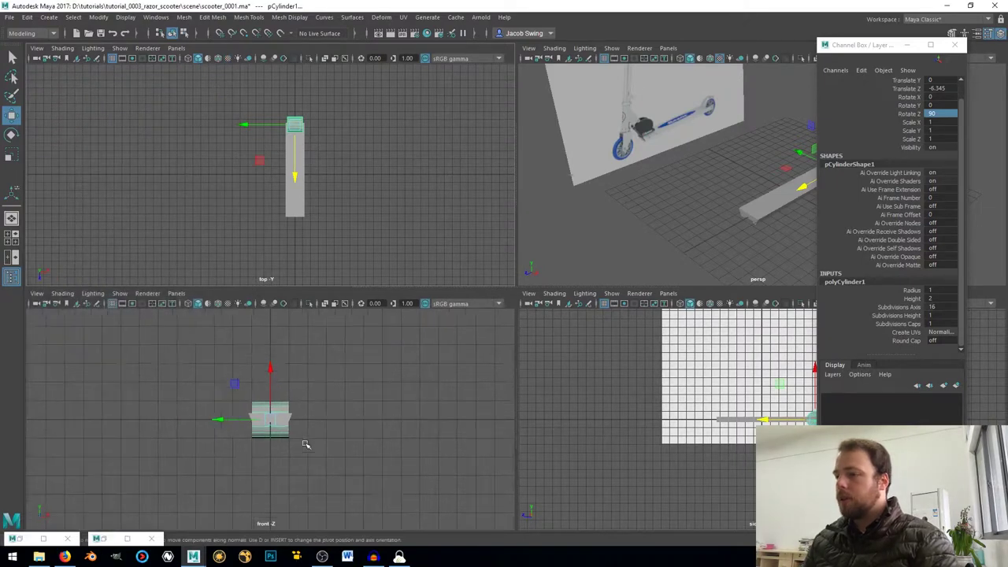
scroll(303, 443, "up", 2)
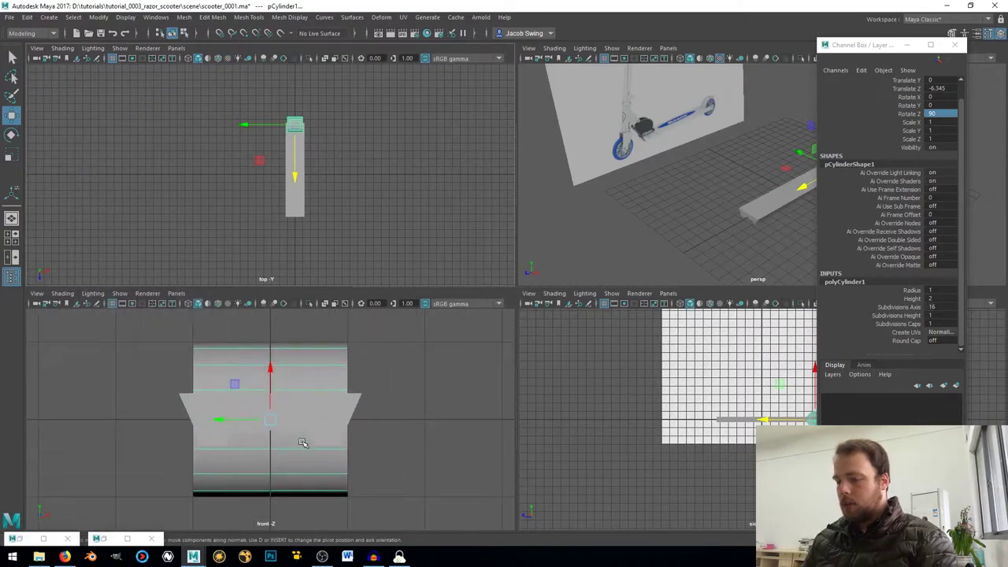
key("r")
left_click_drag(228, 418, 254, 425)
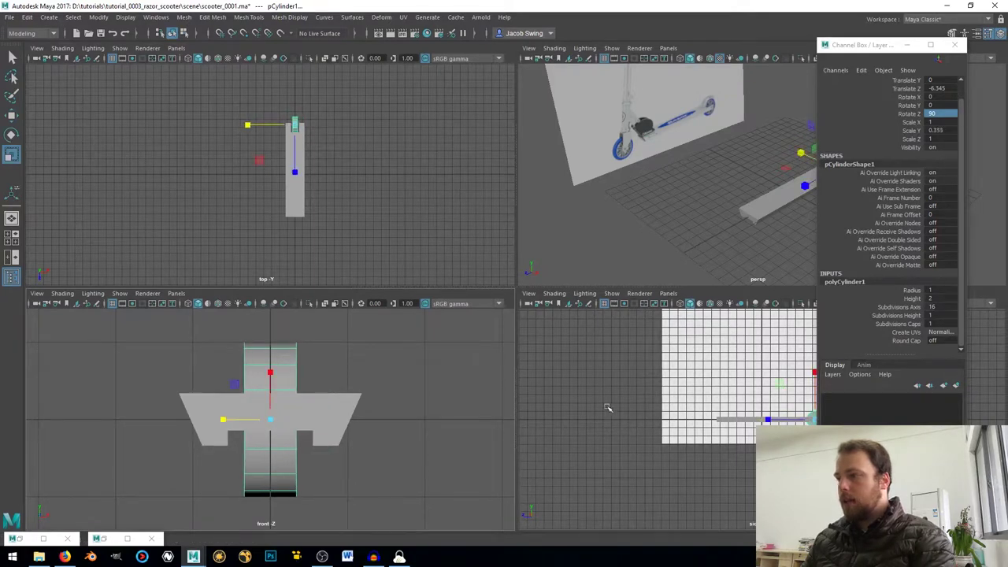
- Nudge the wheel cylinder in the side view to a Translate Z of about -6.274
mouse_move(741, 417)
middle_mouse_down("alt")
mouse_move(612, 420)
mouse_move(745, 433)
middle_mouse_up("alt")
scroll(666, 425, "up", 5)
scroll(746, 435, "up", 6)
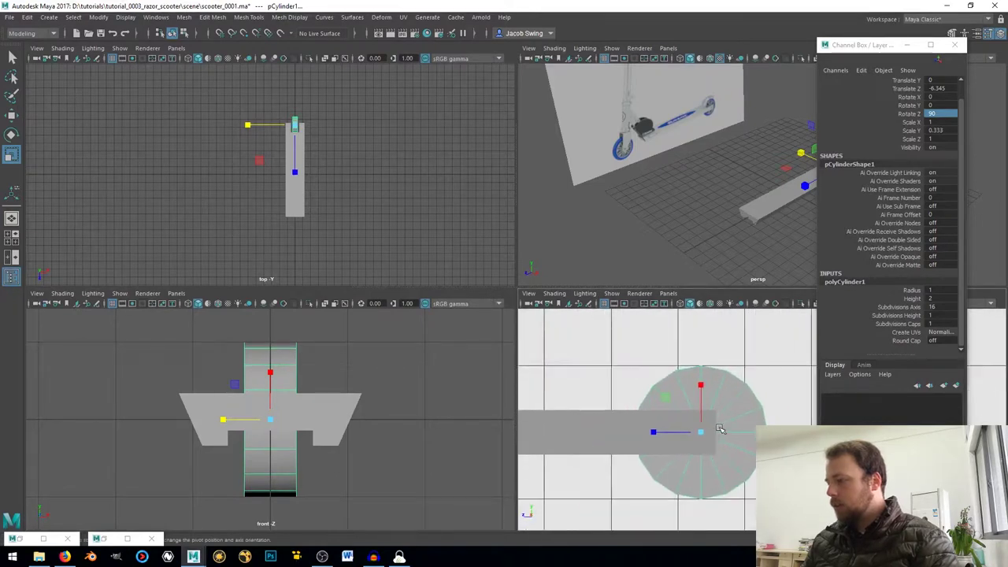
key("w")
left_click_drag(633, 437, 626, 437)
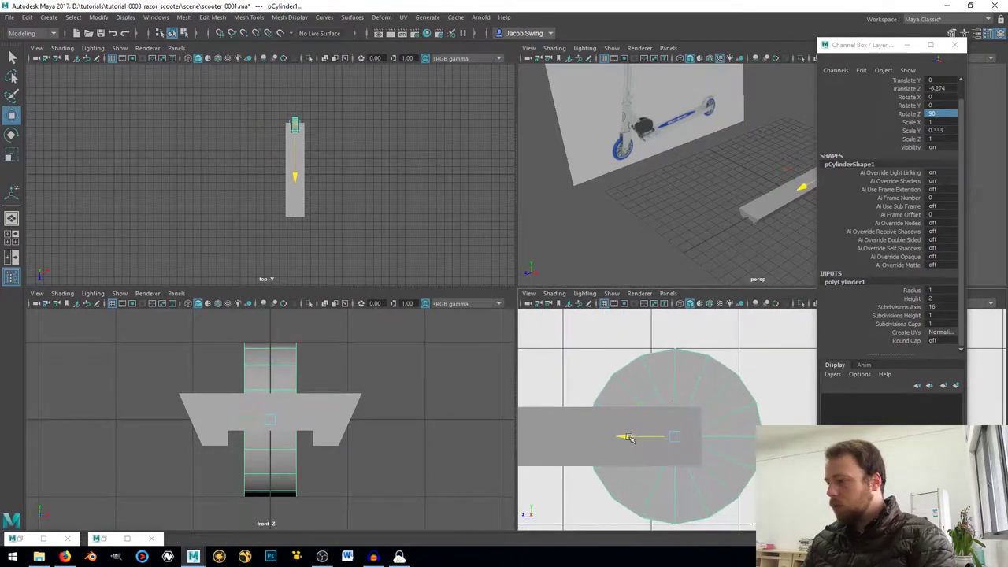
- Move the wheel cylinder farther back between the prongs in the perspective view, to a Translate Z of about -6.802
scroll(667, 180, "down", 2)
key("space")
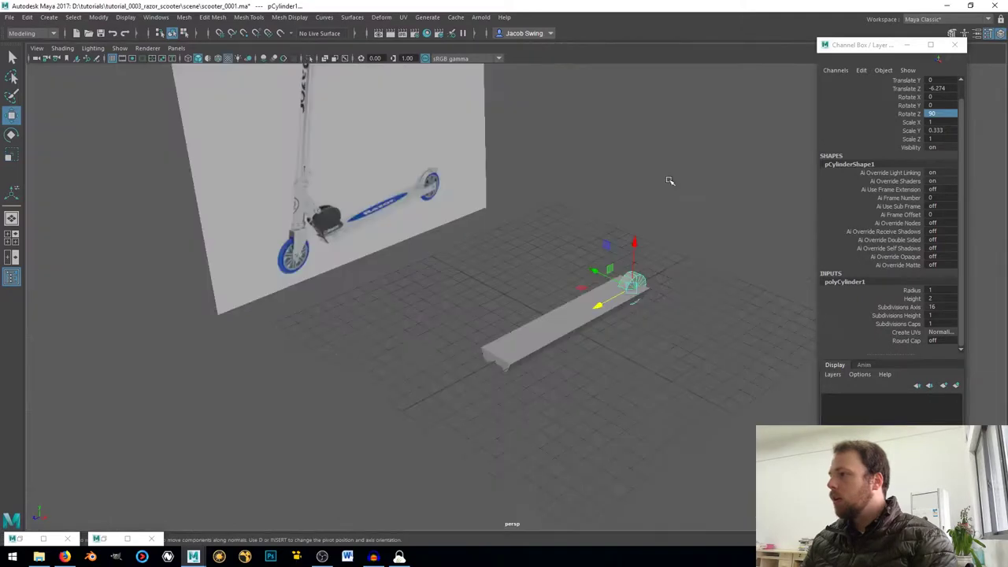
scroll(710, 247, "down", 1)
middle_click_drag(711, 247, 696, 251, "alt")
left_click_drag(695, 251, 639, 294, "alt")
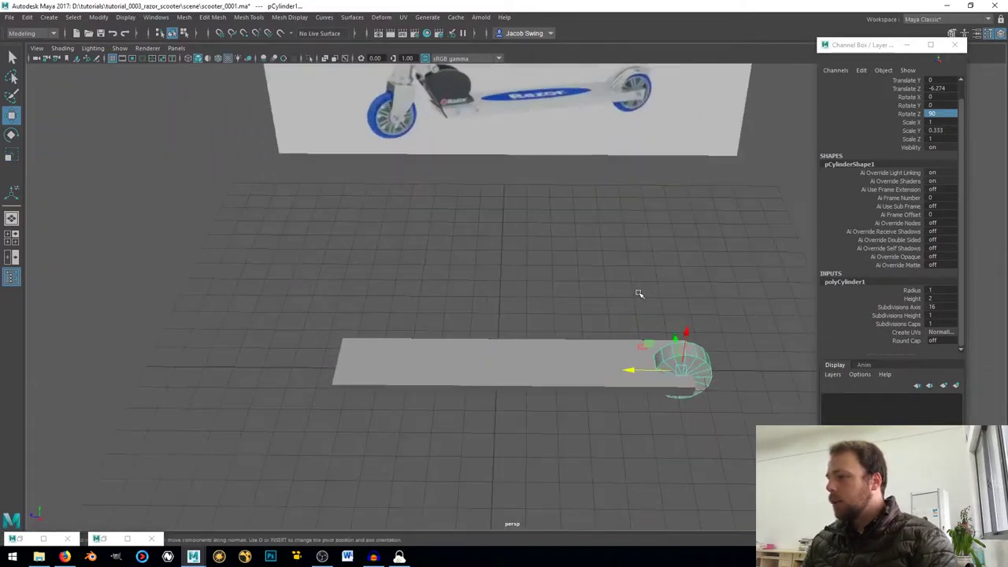
middle_click_drag(690, 321, 591, 295, "alt")
scroll(600, 306, "up", 4)
middle_click_drag(660, 344, 589, 336, "alt")
left_click_drag(529, 359, 545, 362)
- Lengthen the deck's two rear prongs past the wheel's center by moving their end vertices backward, and deselect the deck
left_click(470, 376)
right_click_drag(453, 366, 407, 259)
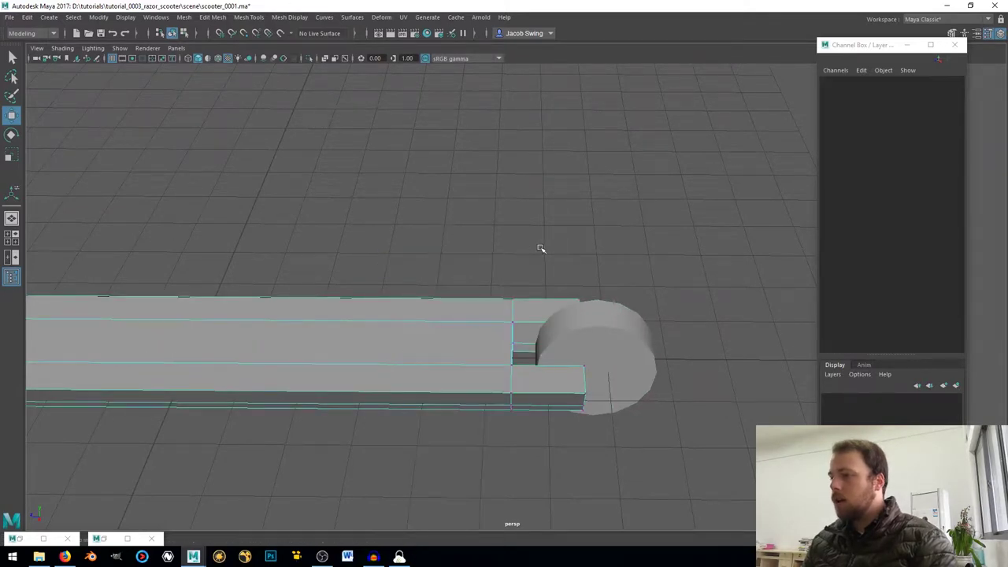
left_click_drag(540, 249, 655, 498)
left_click_drag(540, 367, 590, 360)
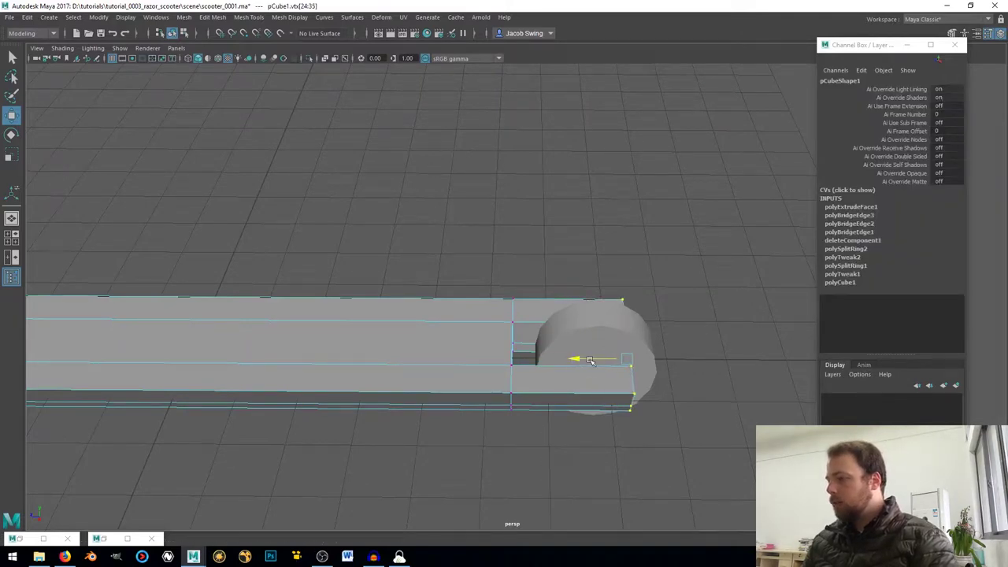
right_click_drag(586, 360, 512, 331, "alt")
left_click_drag(511, 331, 528, 346, "alt")
left_click(506, 324)
- Delete all cap faces on both sides of the wheel cylinder, leaving only its outer band
scroll(551, 335, "up", 5)
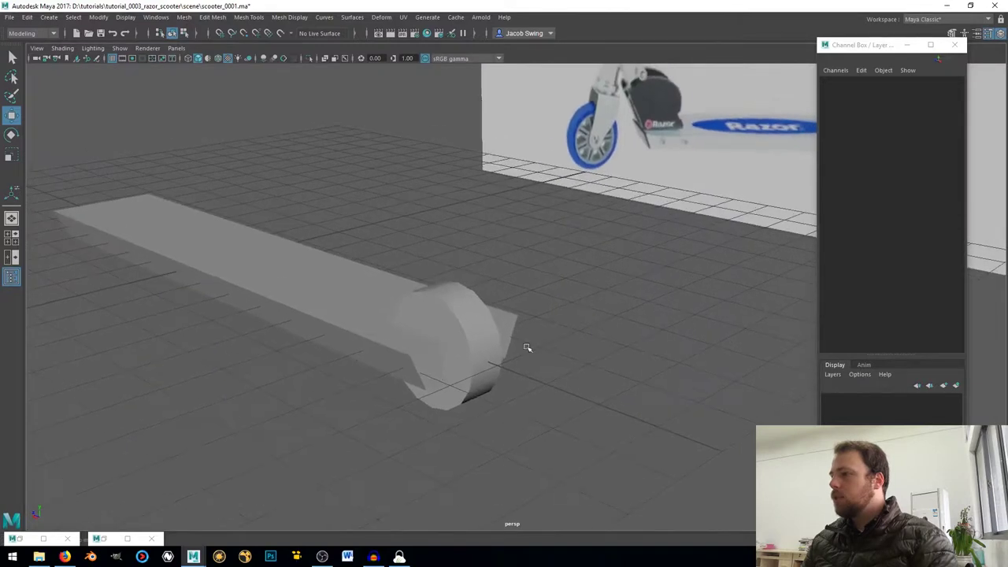
scroll(531, 344, "up", 2)
left_click(529, 336)
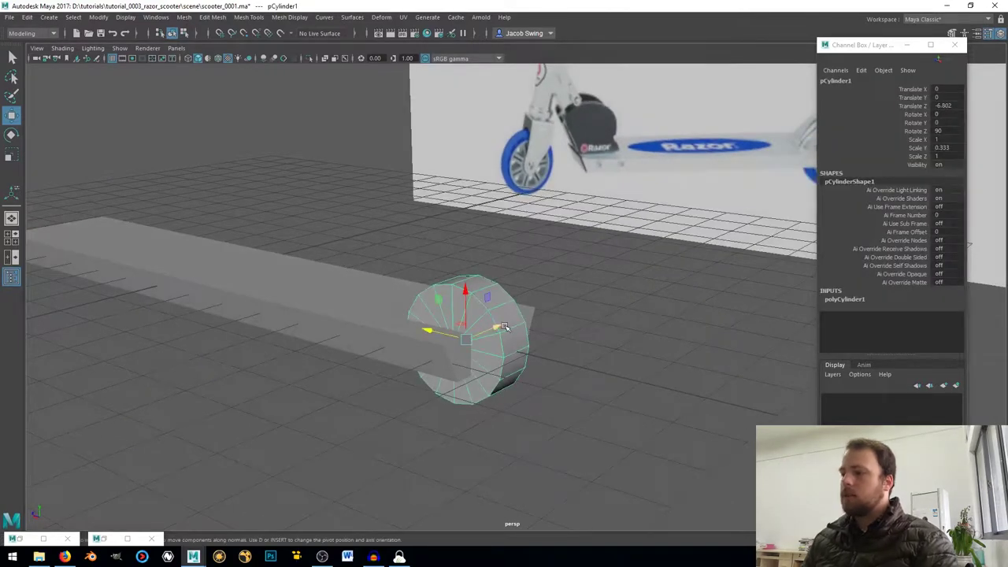
right_click_drag(504, 309, 538, 228)
scroll(491, 315, "up", 4)
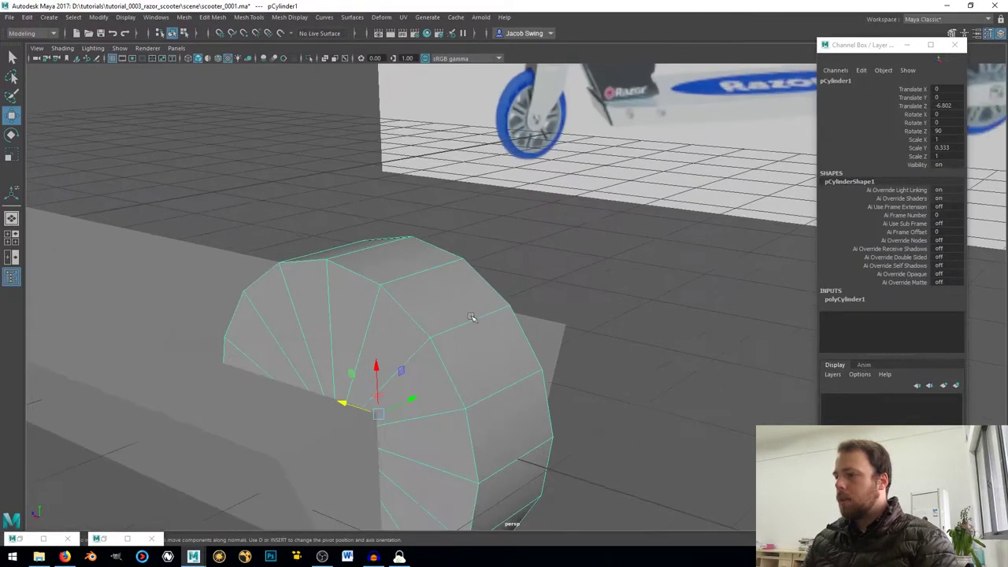
middle_click_drag(414, 319, 469, 298, "alt")
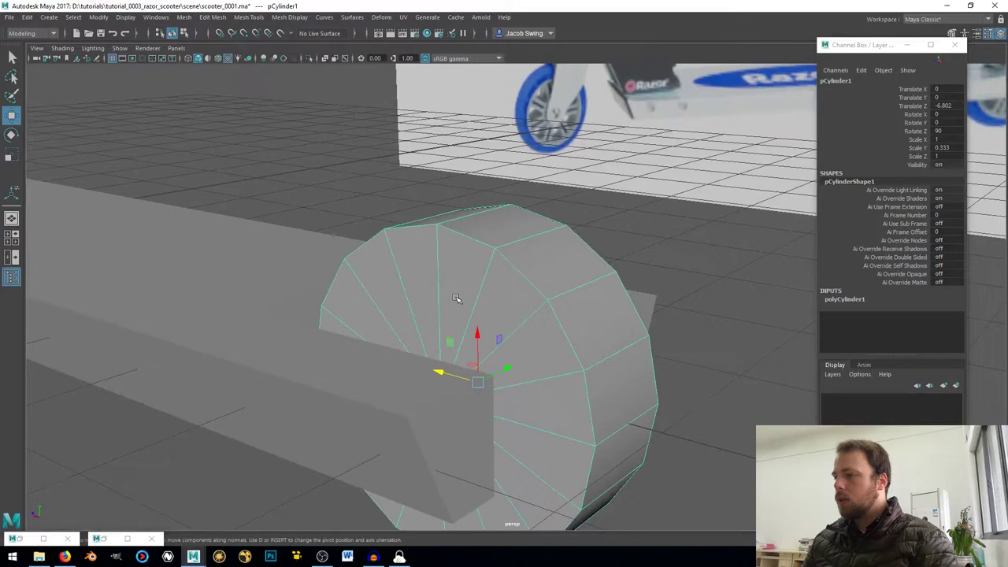
left_click(12, 234)
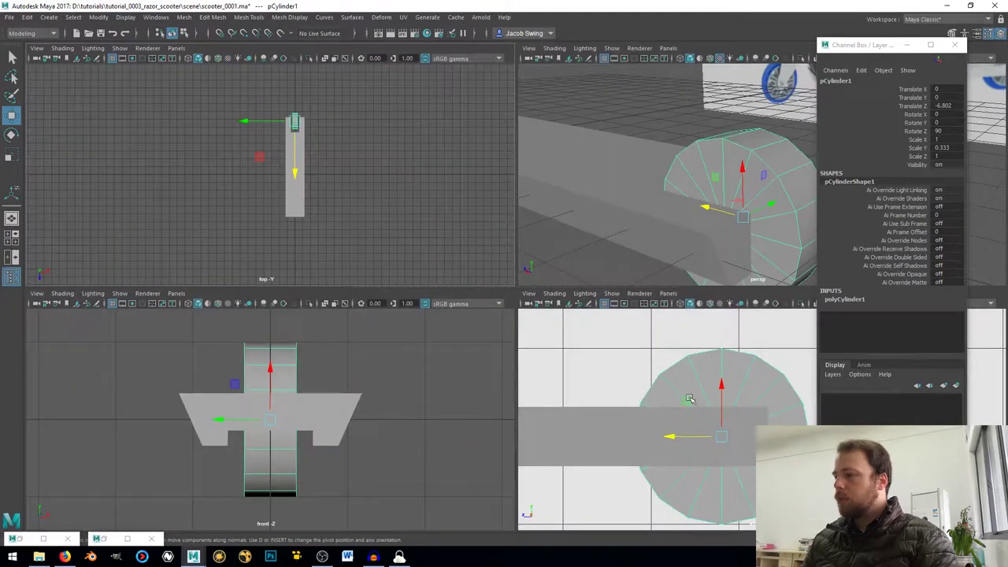
key("space")
right_click_drag(545, 266, 544, 279)
left_click_drag(375, 267, 511, 400)
scroll(535, 344, "down", 4)
key("space")
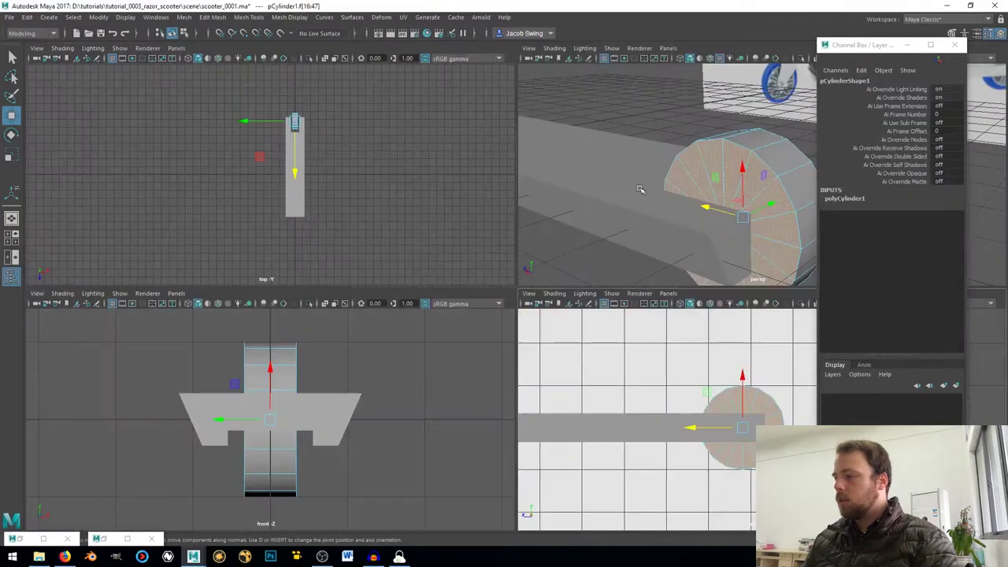
key("space")
left_click_drag(654, 204, 325, 183, "alt")
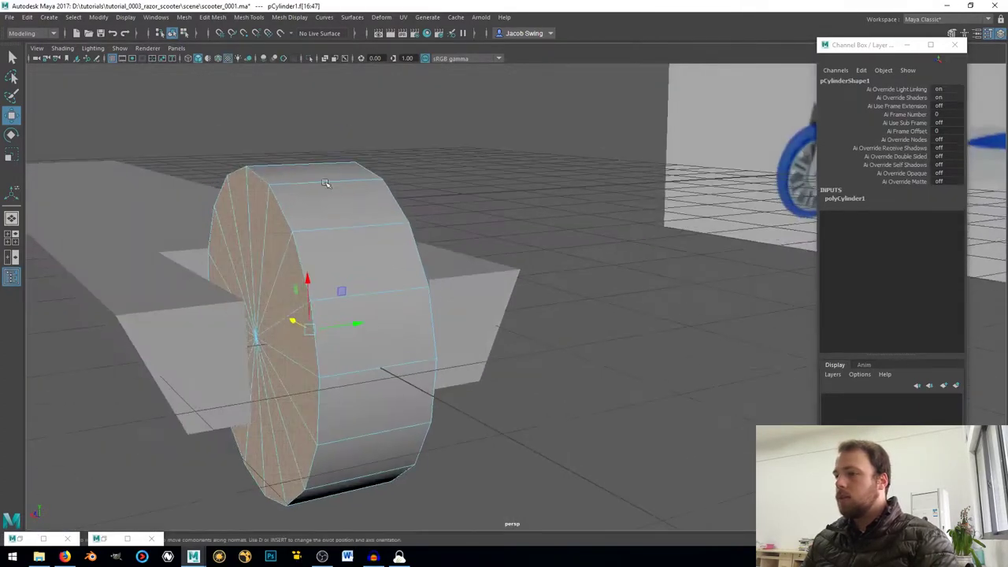
key("Delete")
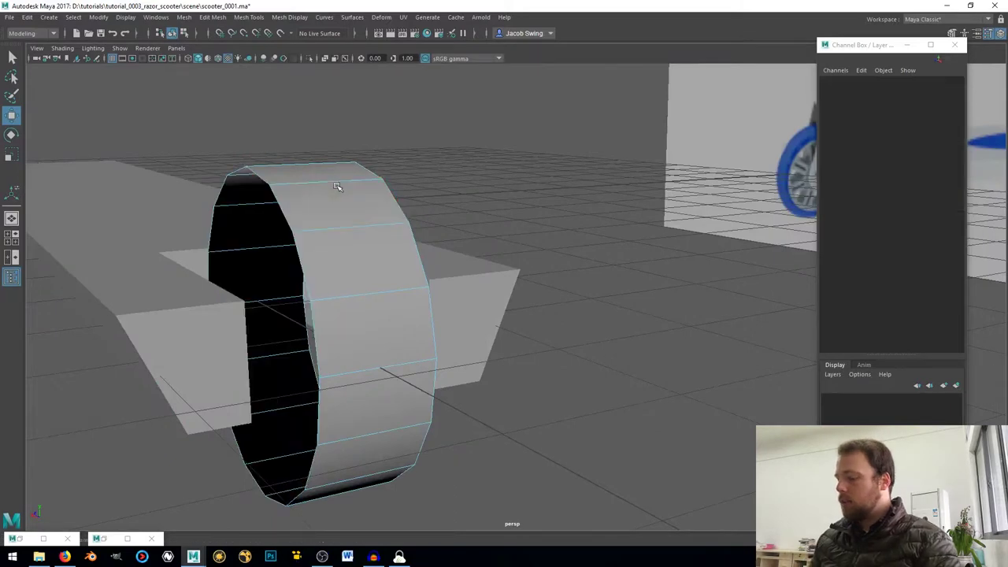
- Extrude both open border edge loops of the wheel band inward with a Local Translate Z of -0.145, and return to object mode
right_click_drag(340, 186, 286, 180)
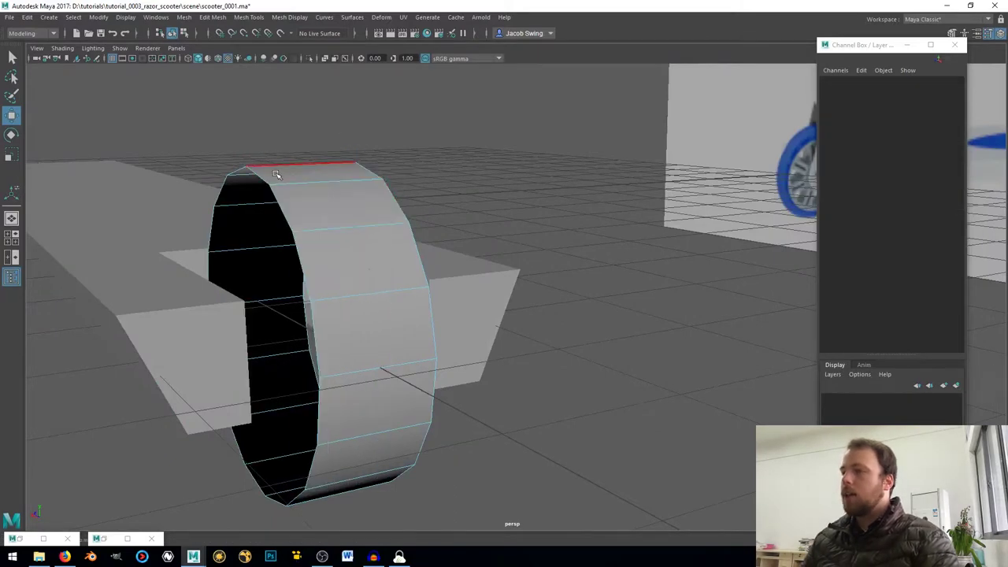
left_click(270, 175)
double_click(268, 174)
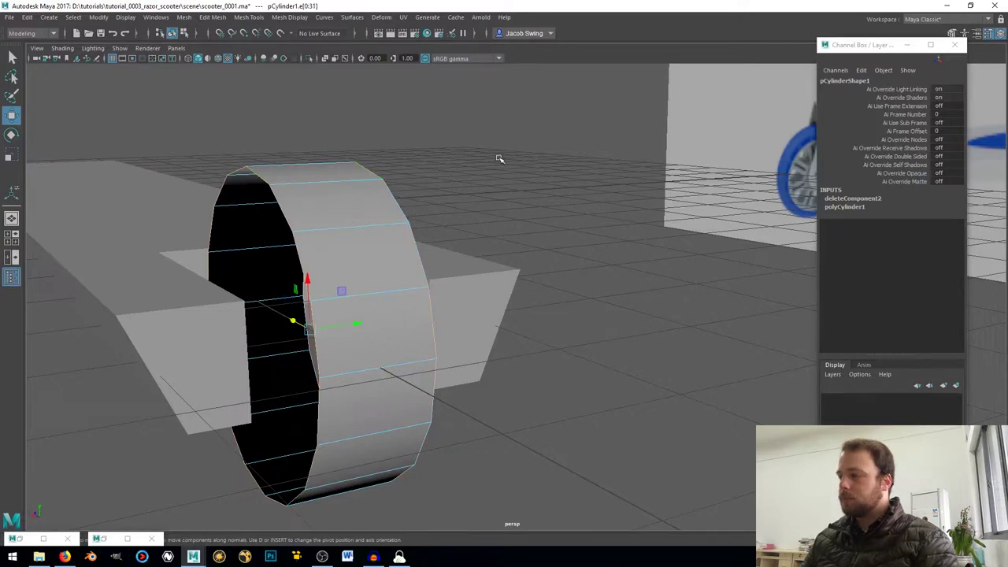
key("ctrl+e")
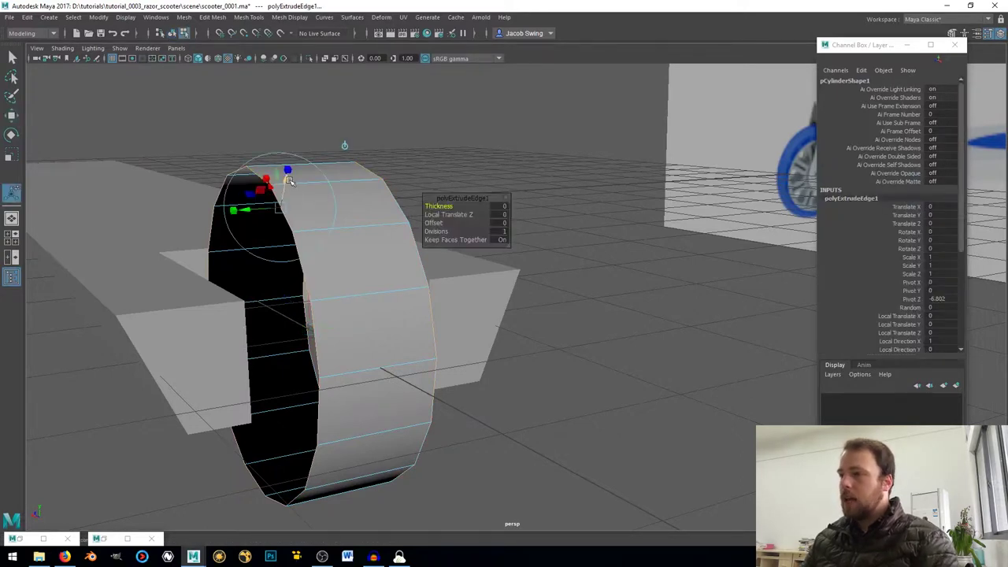
left_click_drag(289, 180, 299, 228)
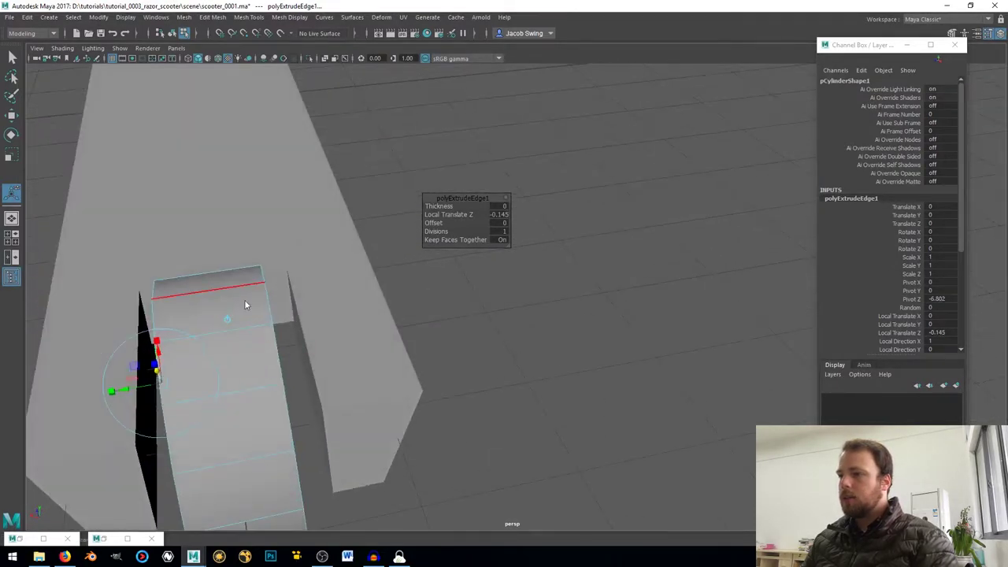
right_click_drag(245, 305, 288, 268)
left_click_drag(241, 299, 328, 249, "alt")
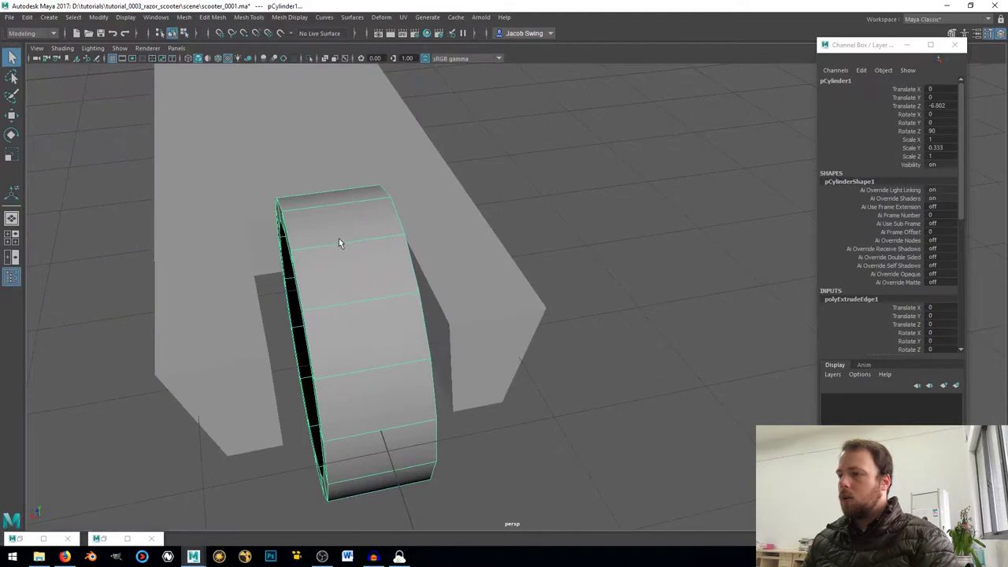
- Insert two evenly spaced edge loops around the wheel's outer band using the multiple edge loops option
right_click_drag(339, 242, 312, 251, "shift")
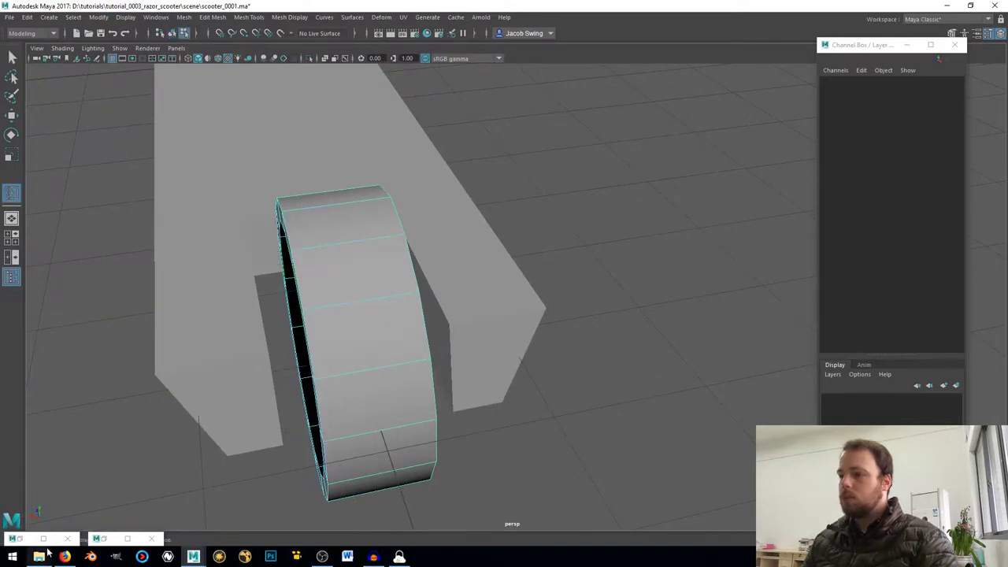
left_click(24, 539)
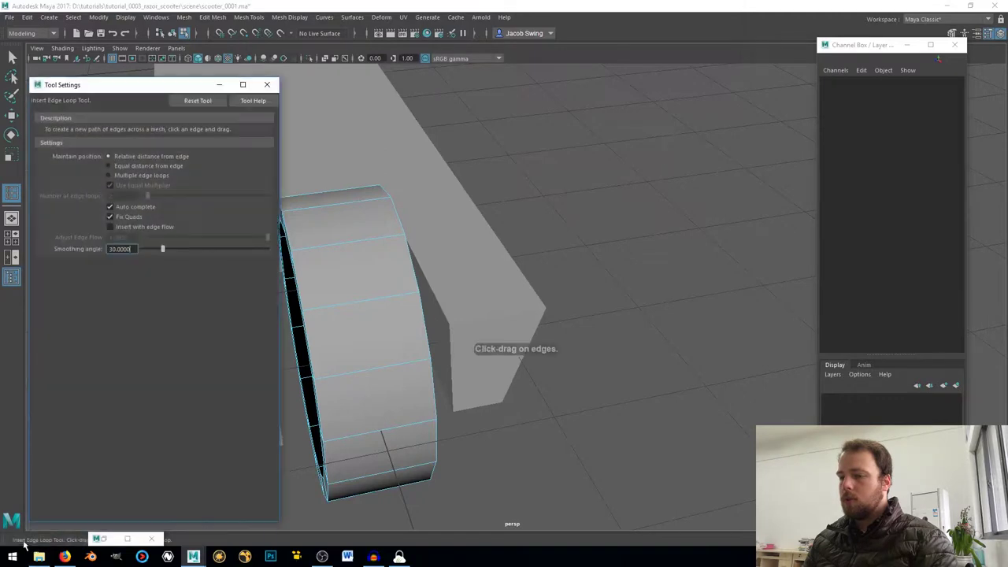
left_click(130, 175)
left_click(360, 252)
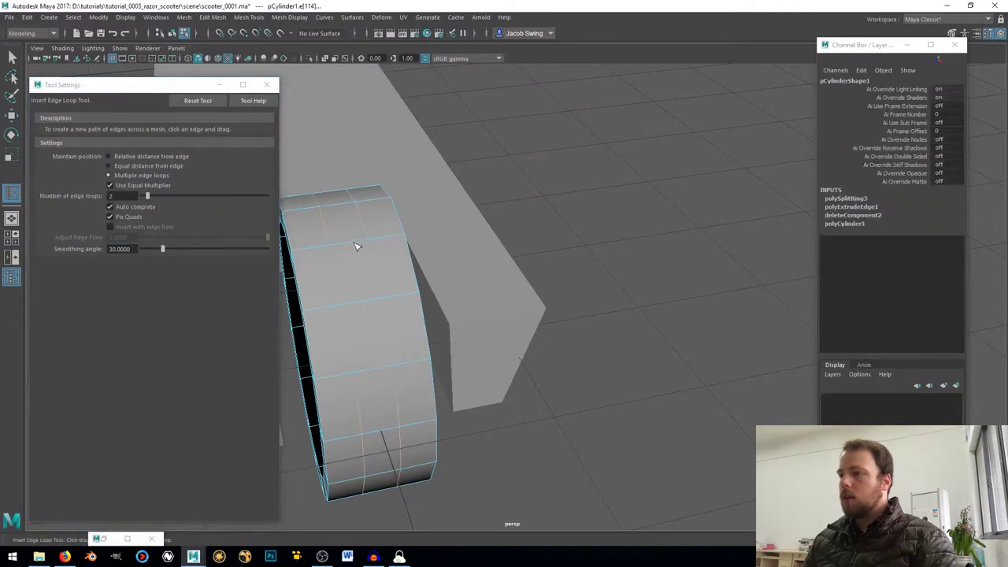
left_click(266, 85)
mouse_move(420, 292)
left_mouse_down("alt")
mouse_move(367, 313)
mouse_move(407, 292)
left_mouse_up("alt")
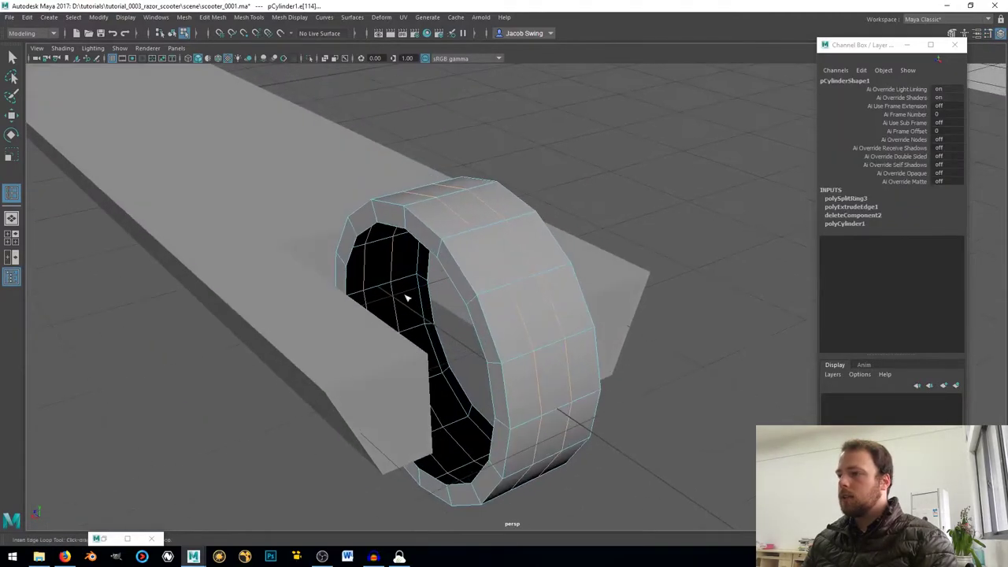
- Bevel the two outer rim edge loops of the wheel with a fraction of 1 and 3 segments
right_click_drag(451, 247, 453, 217, "shift")
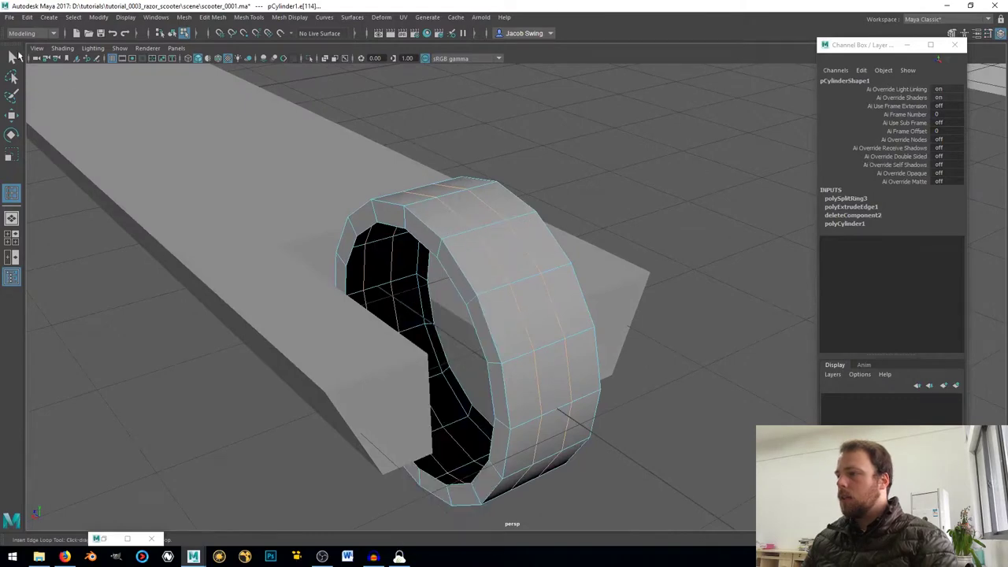
left_click(14, 57)
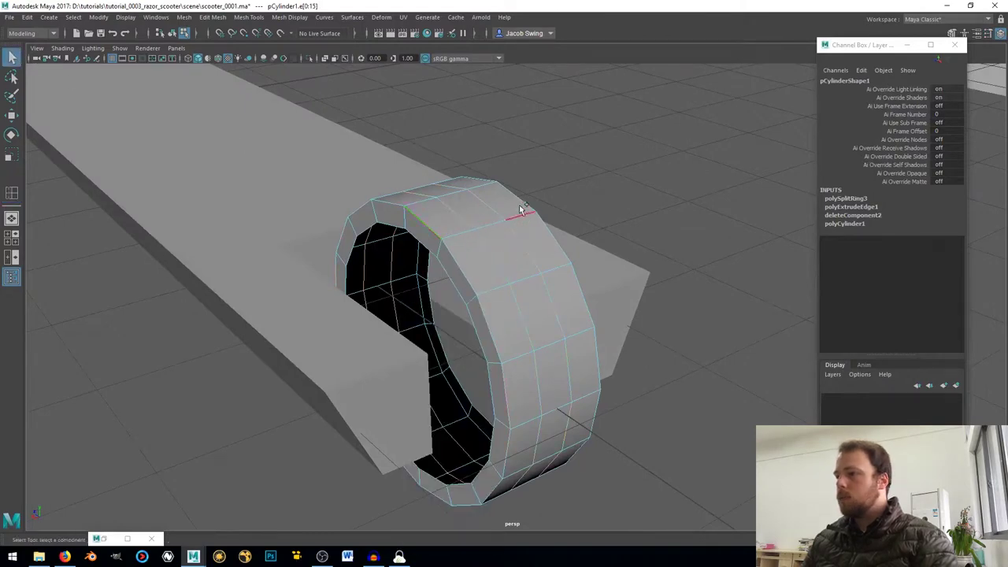
right_click(600, 169, "shift")
right_click_drag(602, 170, 641, 168, "shift")
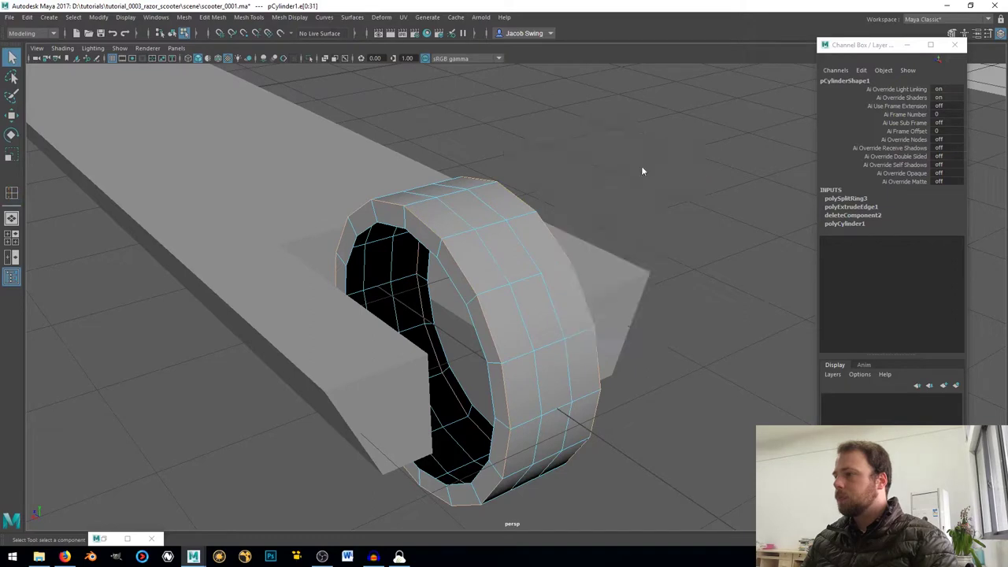
left_click_drag(437, 206, 458, 215)
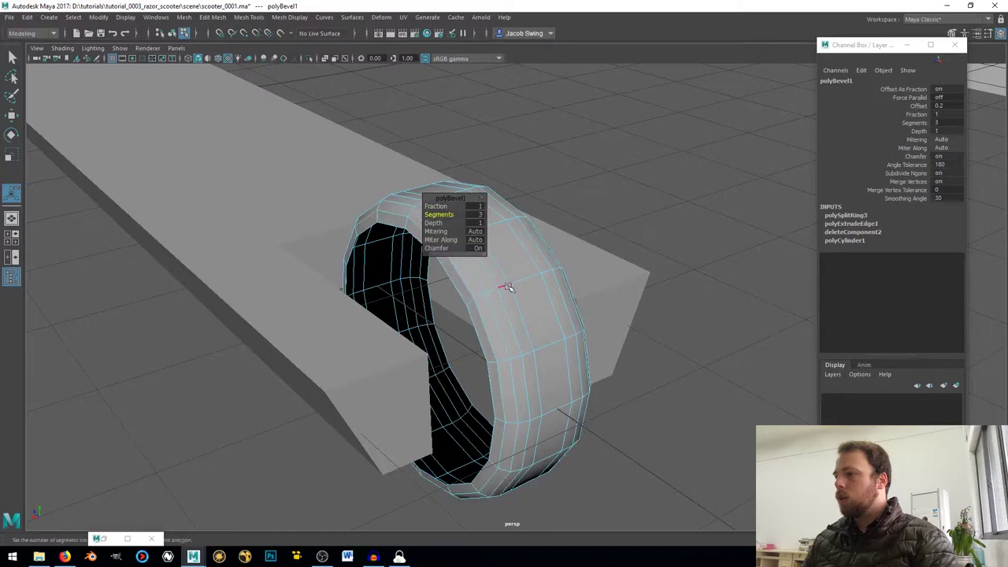
right_click_drag(509, 254, 594, 224)
- Merge all of the wheel's vertices with a distance threshold of 0.01, and deselect the wheel in object mode
right_click_drag(559, 226, 466, 230, "alt")
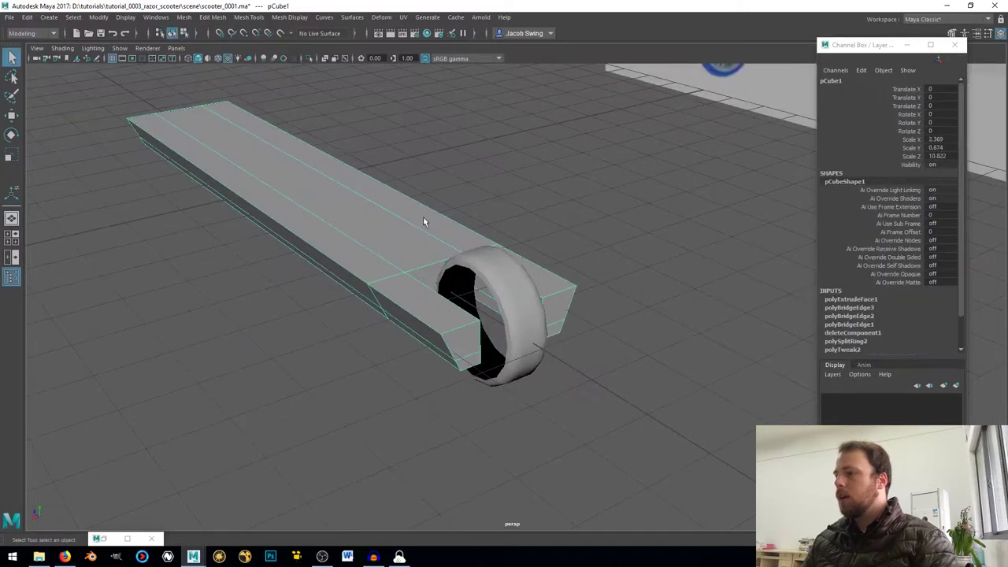
right_click_drag(490, 271, 449, 248)
left_click_drag(348, 169, 696, 482)
right_click_drag(602, 358, 668, 312, "shift")
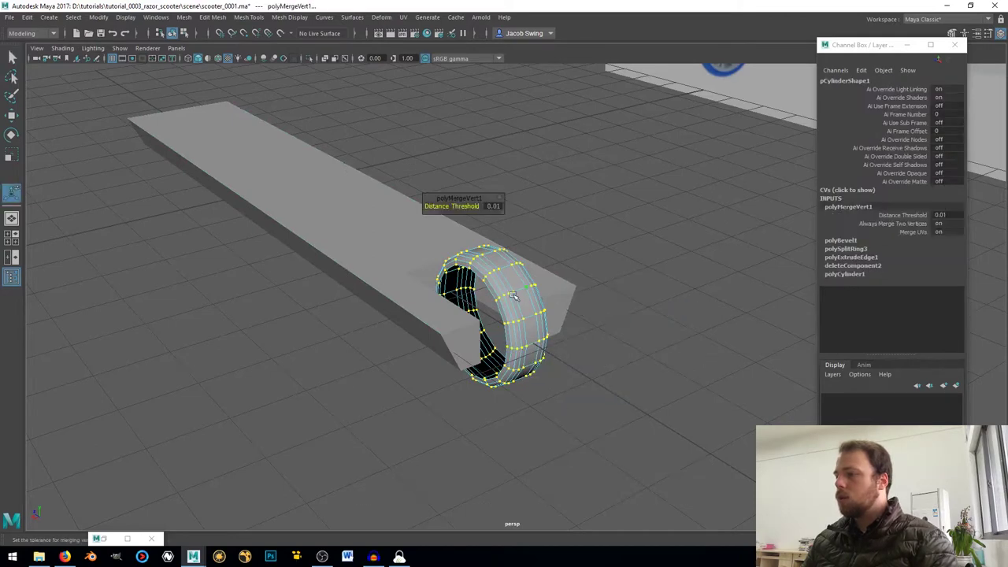
right_click_drag(604, 178, 599, 178)
left_click(587, 342)
- Duplicate the wheel ring in place between the deck's rear prongs
scroll(595, 381, "up", 5)
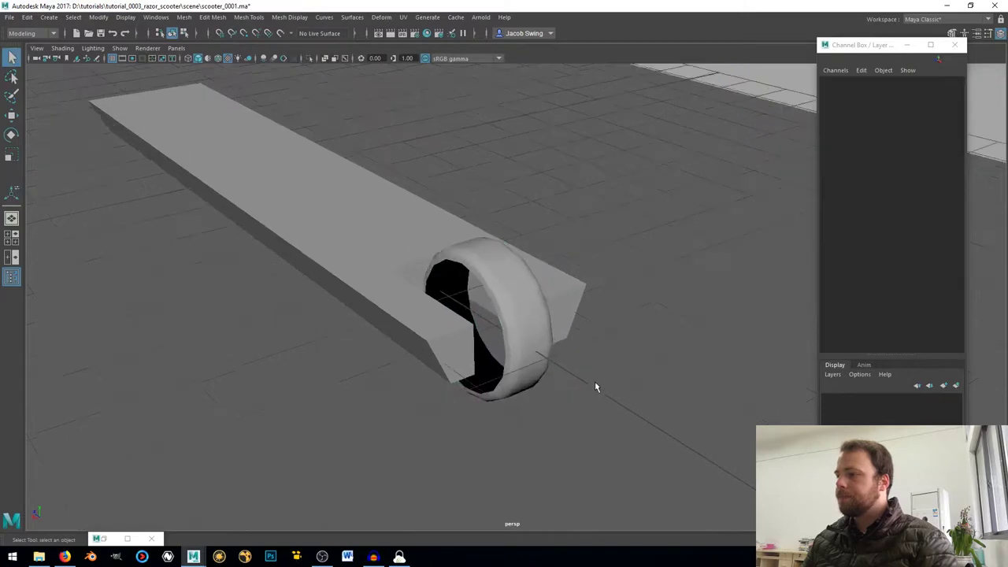
middle_click_drag(594, 381, 531, 335, "alt")
left_click_drag(531, 334, 318, 241, "alt")
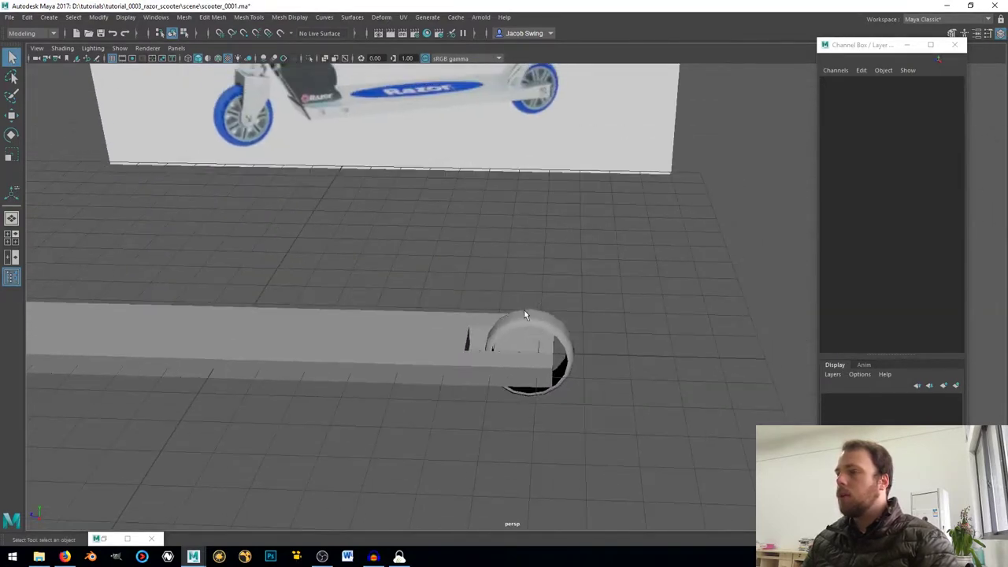
scroll(535, 338, "up", 2)
left_click(536, 333)
left_click_drag(536, 333, 583, 288, "alt")
key("ctrl+d")
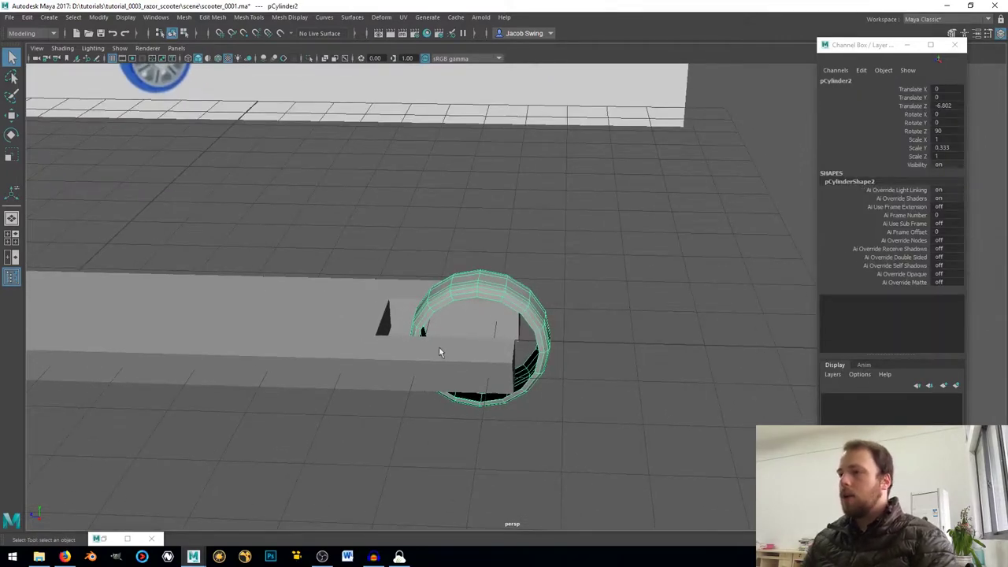
- Isolate the duplicate wheel ring together with the reference image plane, and frame the ring in the perspective view
left_click(683, 109, "shift")
right_click_drag(662, 119, 603, 157, "alt")
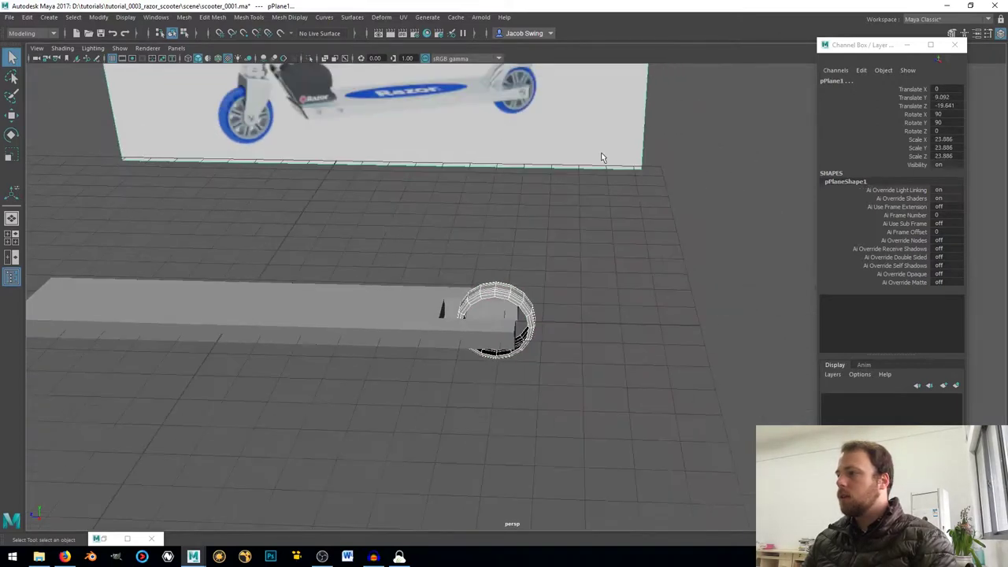
left_click(308, 59)
left_click(603, 292)
left_click_drag(603, 292, 600, 309, "alt")
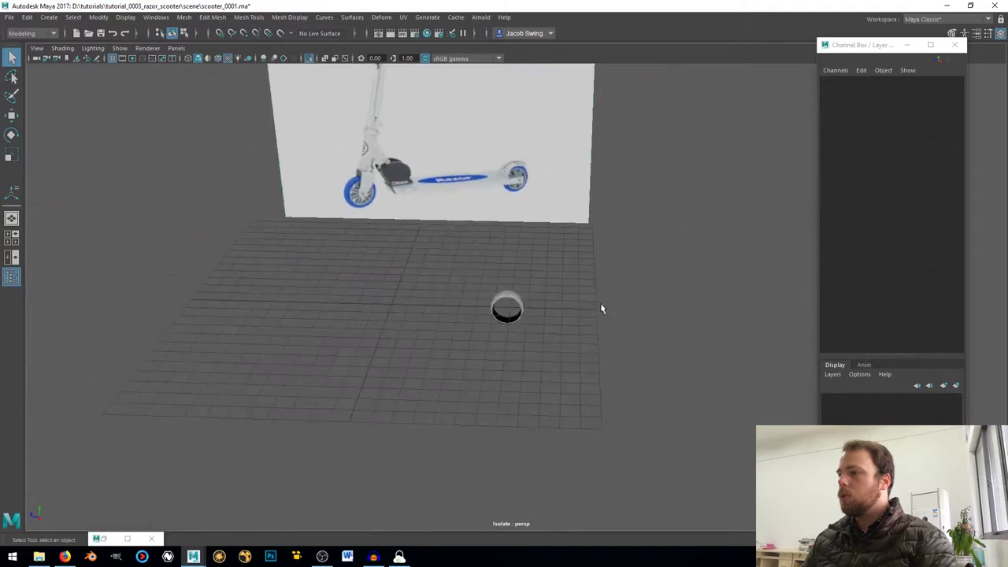
left_click_drag(376, 244, 471, 276, "alt")
left_click(505, 296)
key("f")
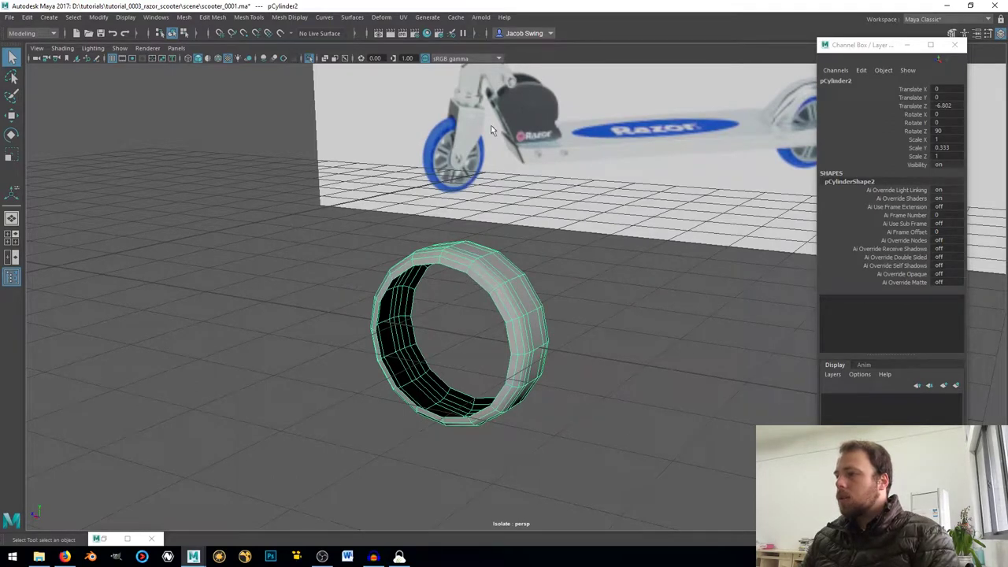
- Insert a single edge loop around the middle of the duplicate ring, with the number of edge loops set to 1
left_click_drag(451, 316, 417, 325, "alt")
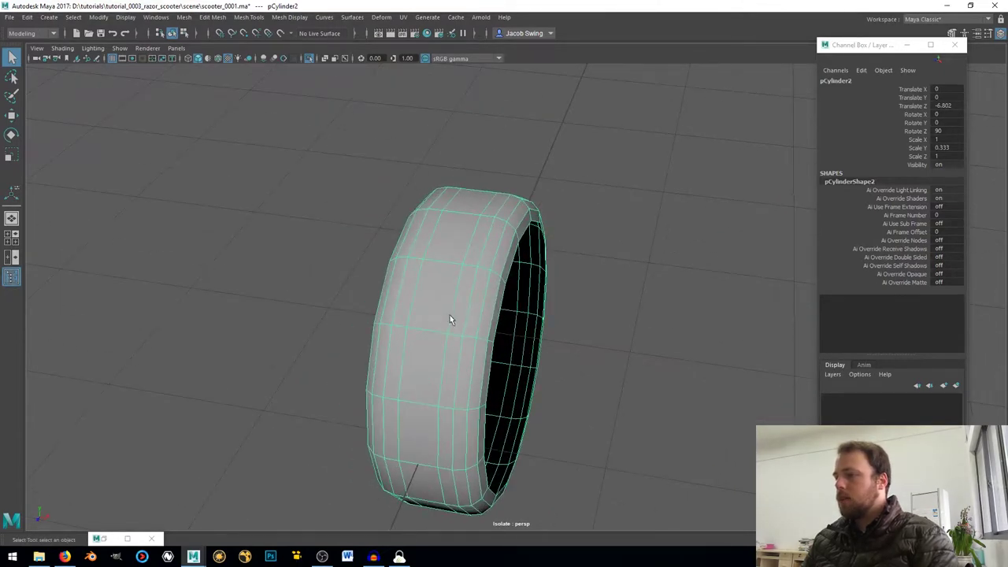
left_click_drag(513, 306, 465, 306, "alt")
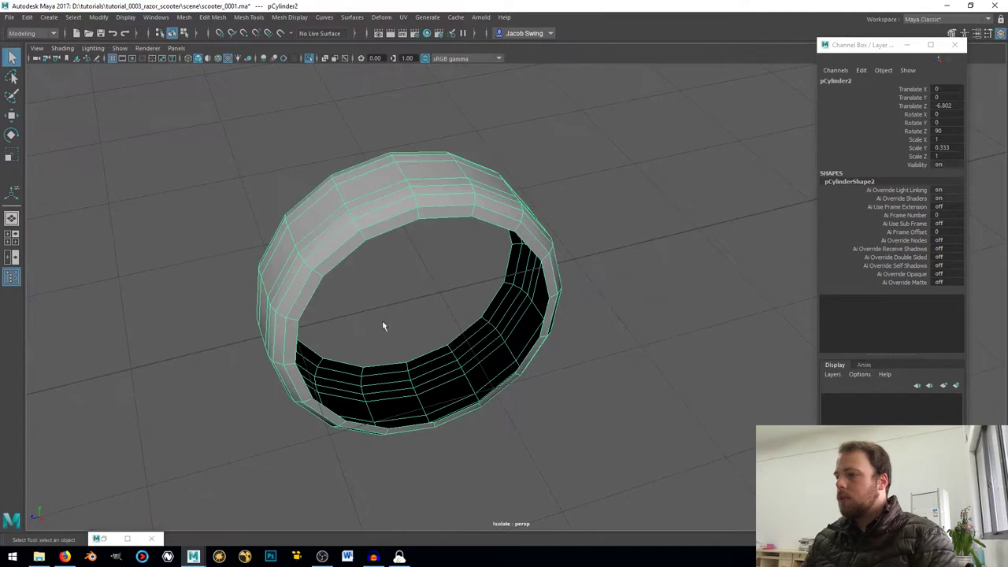
left_click_drag(383, 325, 431, 281, "alt")
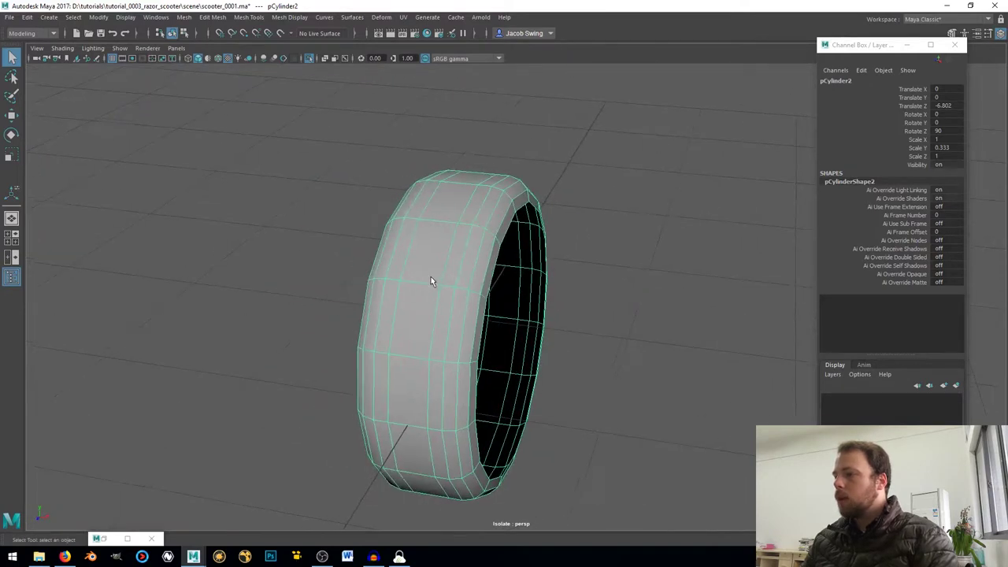
right_click_drag(428, 267, 360, 262, "shift")
left_click(191, 103)
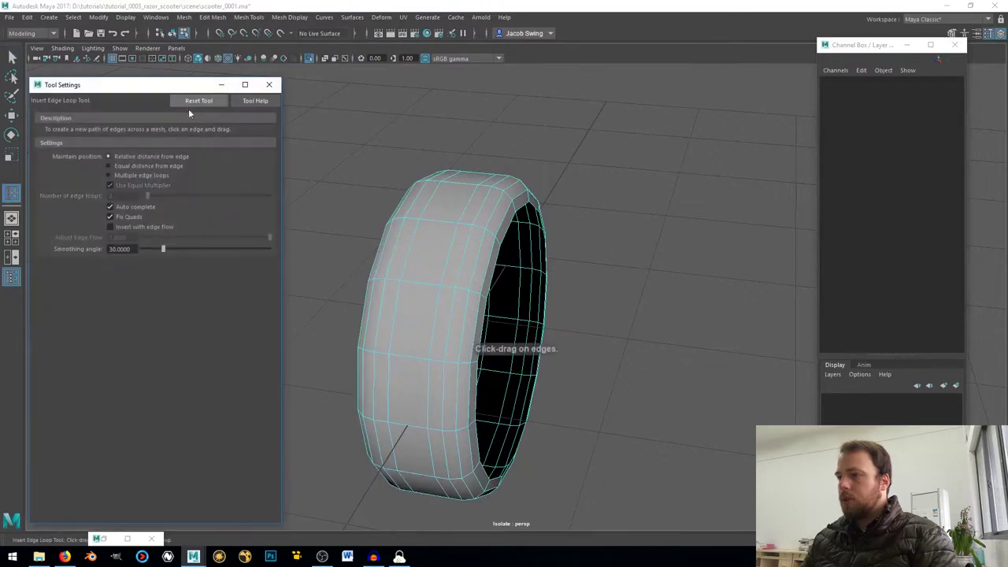
left_click(136, 176)
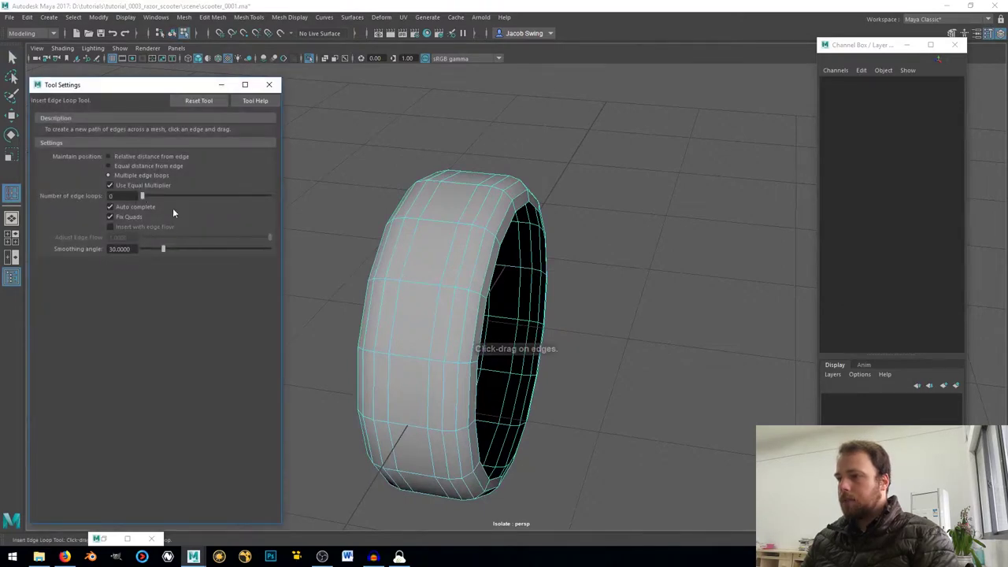
left_click(142, 196)
left_click_drag(142, 196, 145, 196)
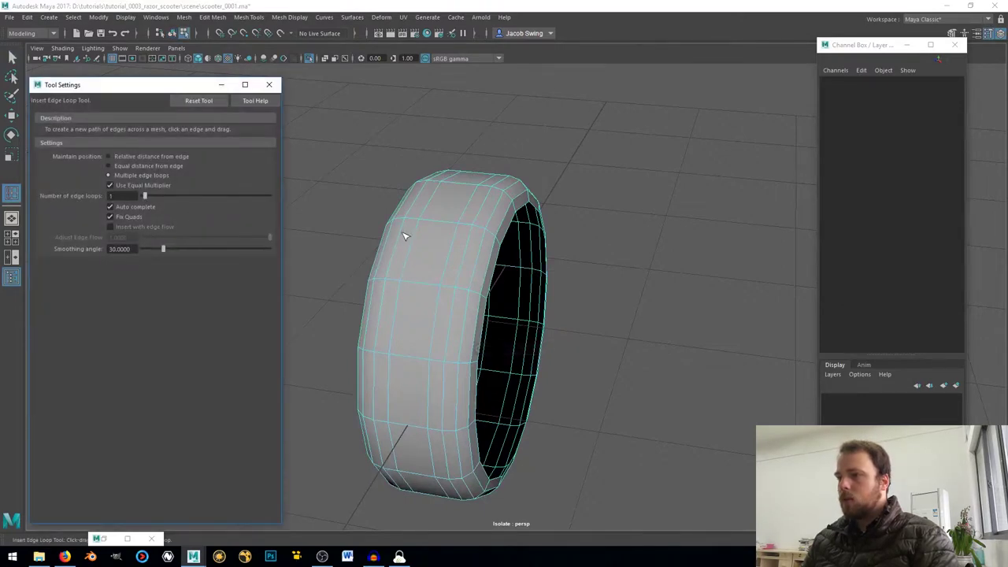
left_click(434, 228)
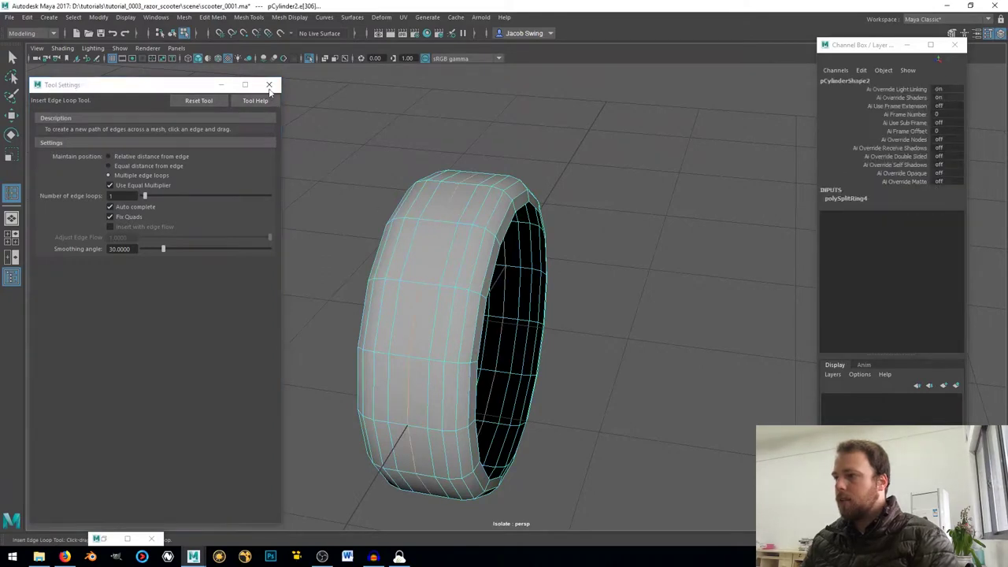
left_click(268, 84)
- Delete all faces on one side of the duplicate ring's center edge loop, keeping only half of its width
key("q")
right_click(447, 254)
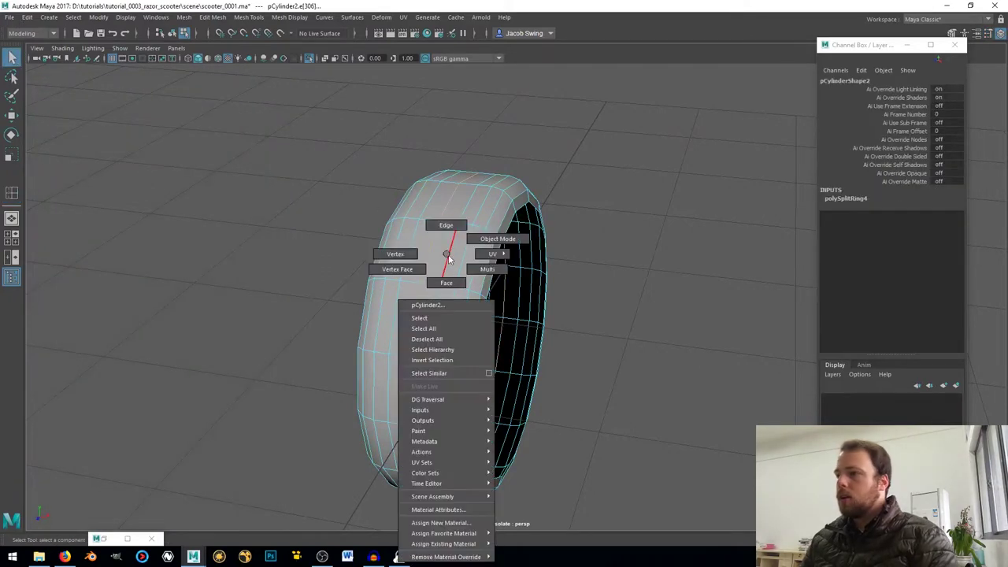
right_click_drag(449, 256, 447, 283)
double_click(421, 239)
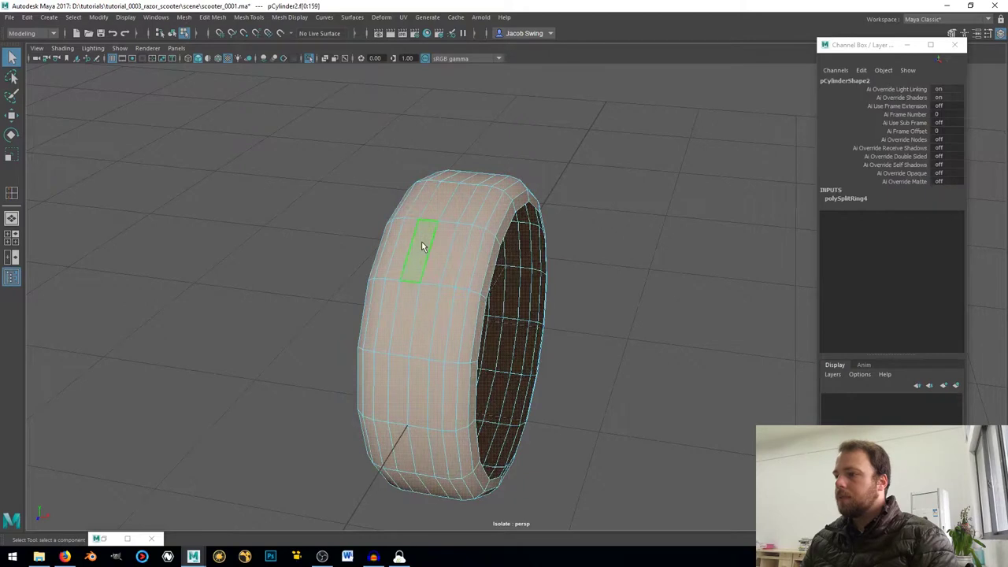
double_click(422, 241)
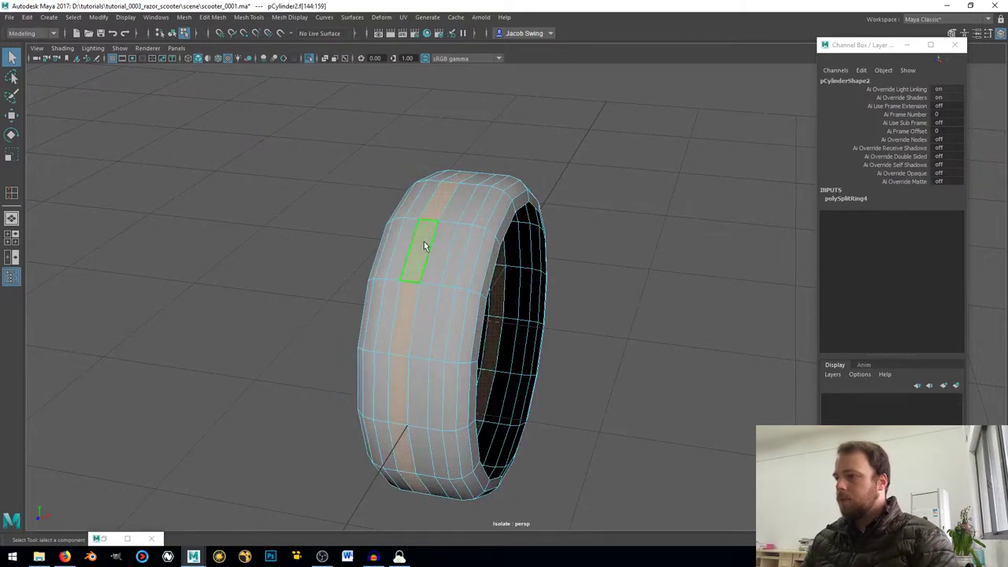
key("Delete")
double_click(399, 247)
key("Delete")
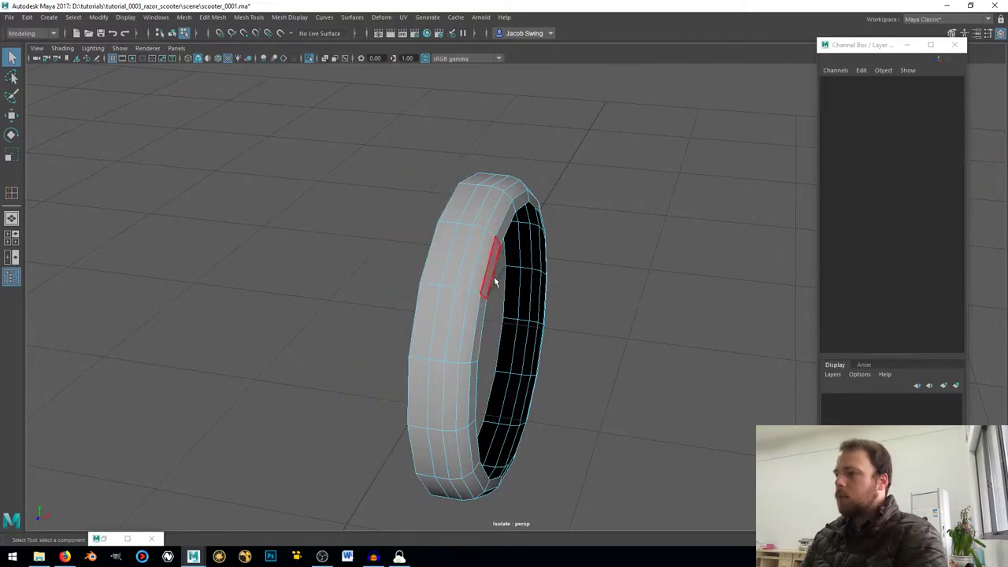
- Extrude the inner border edge loop on the half ring's closed side and move the new edges slightly sideways along the wheel's axle direction
left_click_drag(495, 281, 425, 312, "alt")
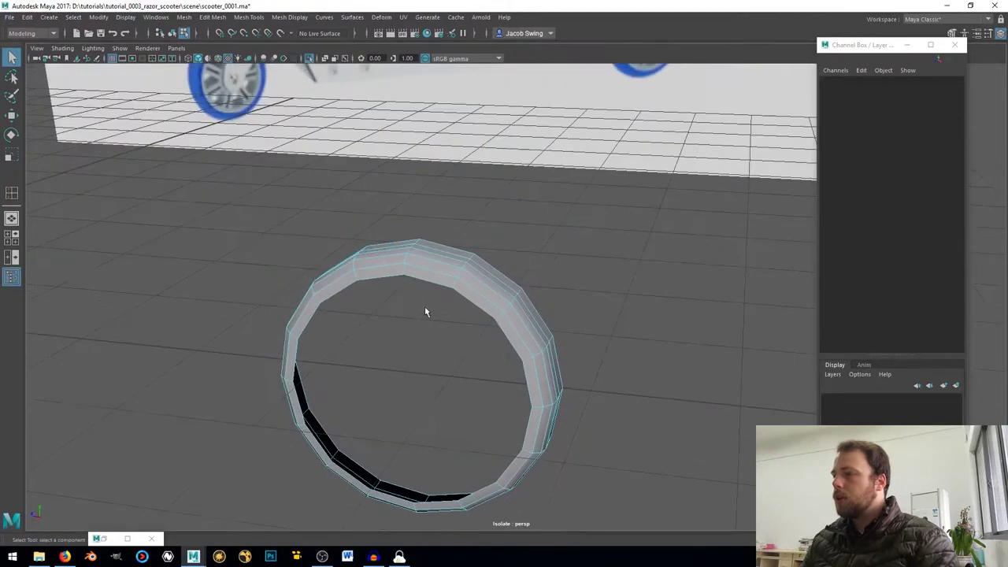
right_click(410, 260)
left_click(420, 224)
double_click(384, 278)
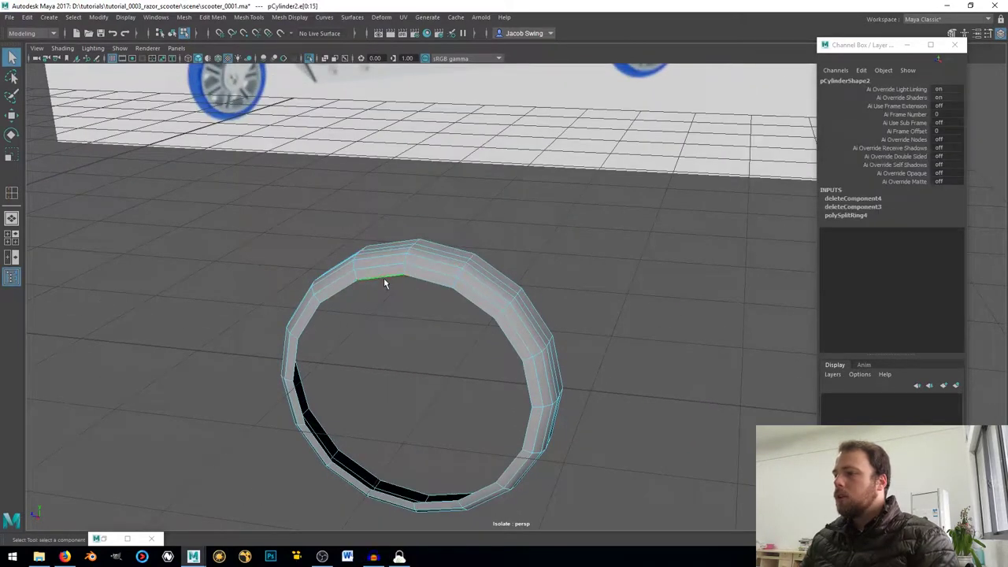
left_click_drag(384, 278, 386, 307, "alt")
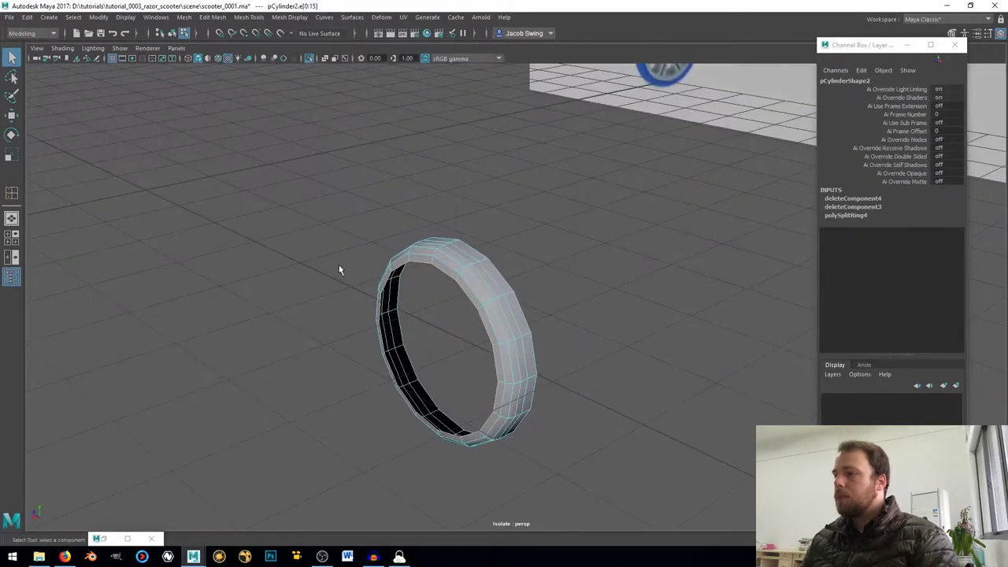
right_click_drag(335, 261, 338, 282, "shift")
key("w")
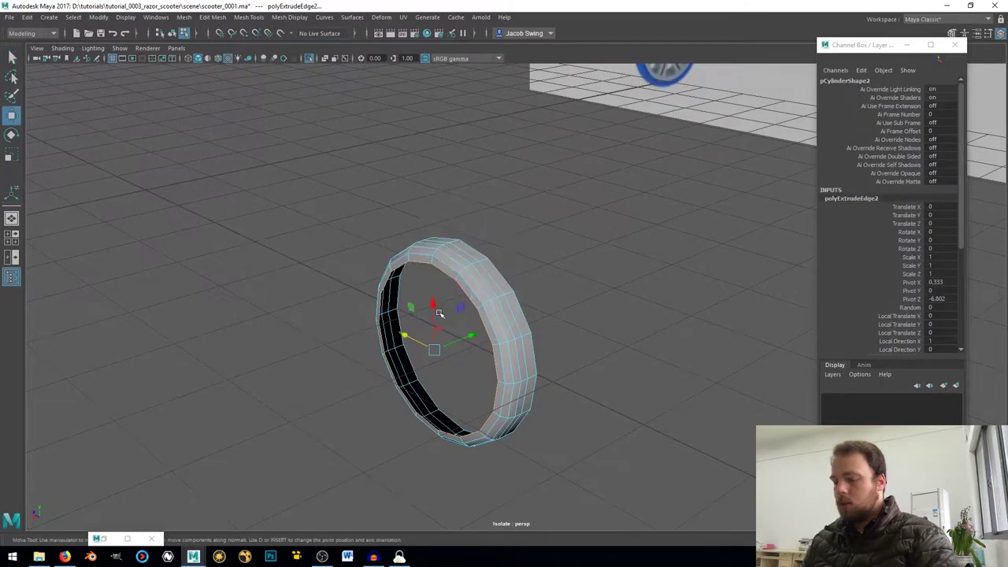
left_click_drag(472, 335, 488, 246)
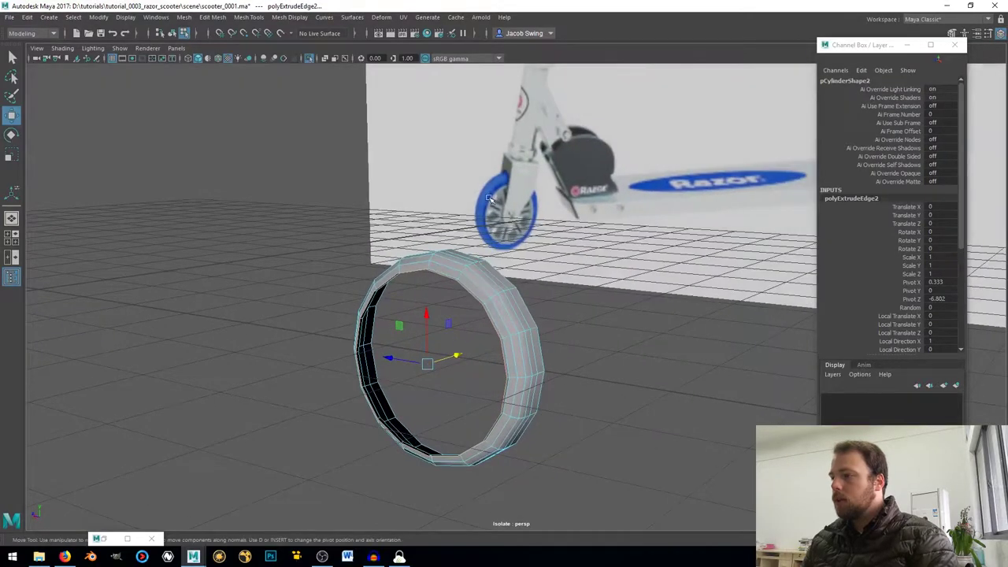
- Extrude the ring's inner edge loop again toward the wheel's center with a Local Translate Z of about -0.054
scroll(468, 259, "up", 4)
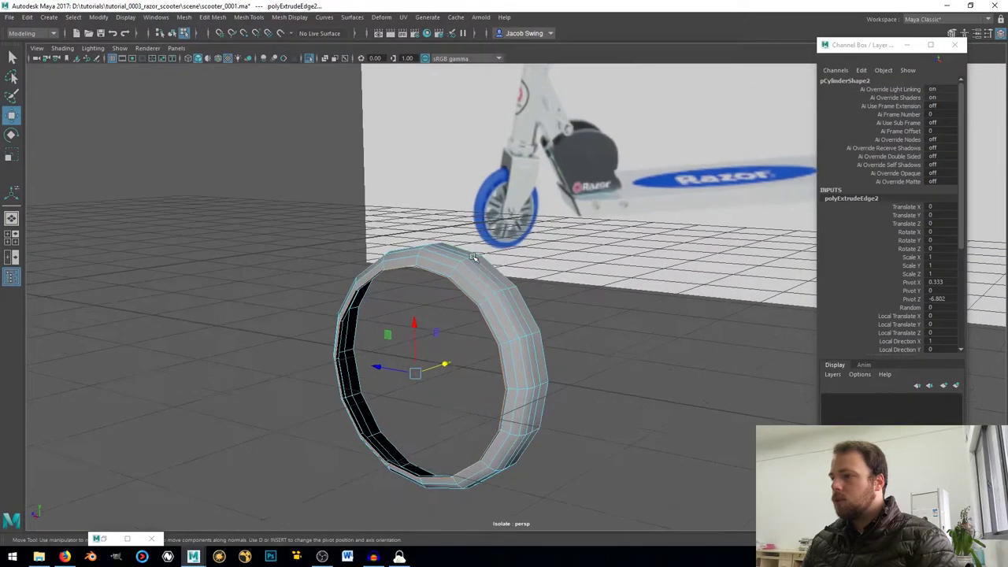
left_click_drag(327, 360, 319, 371, "alt")
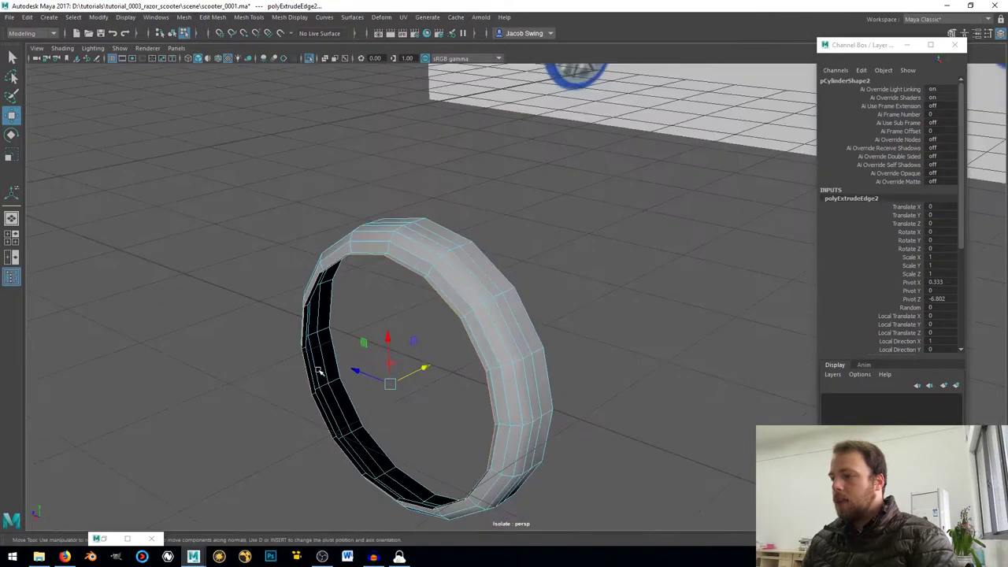
key("ctrl+e")
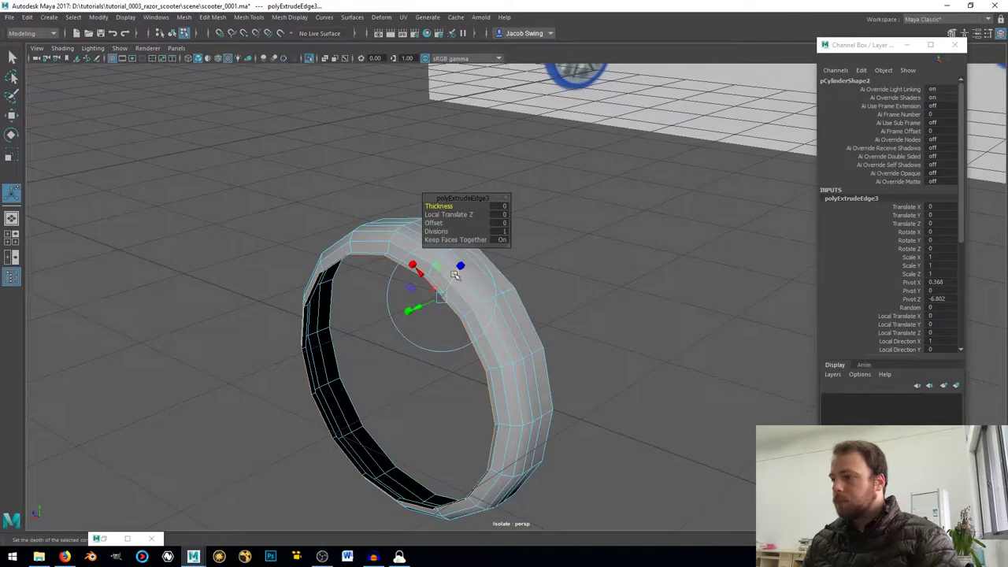
left_click_drag(455, 274, 449, 284)
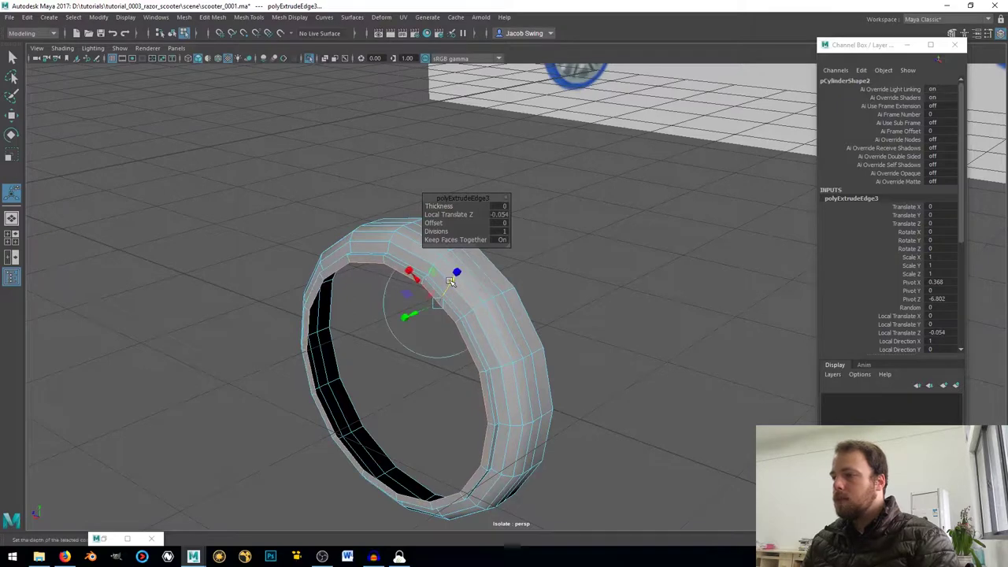
- Extrude the inner edge loop further toward the wheel's center, forming a wide flat disc around a small hub opening
scroll(445, 288, "down", 3)
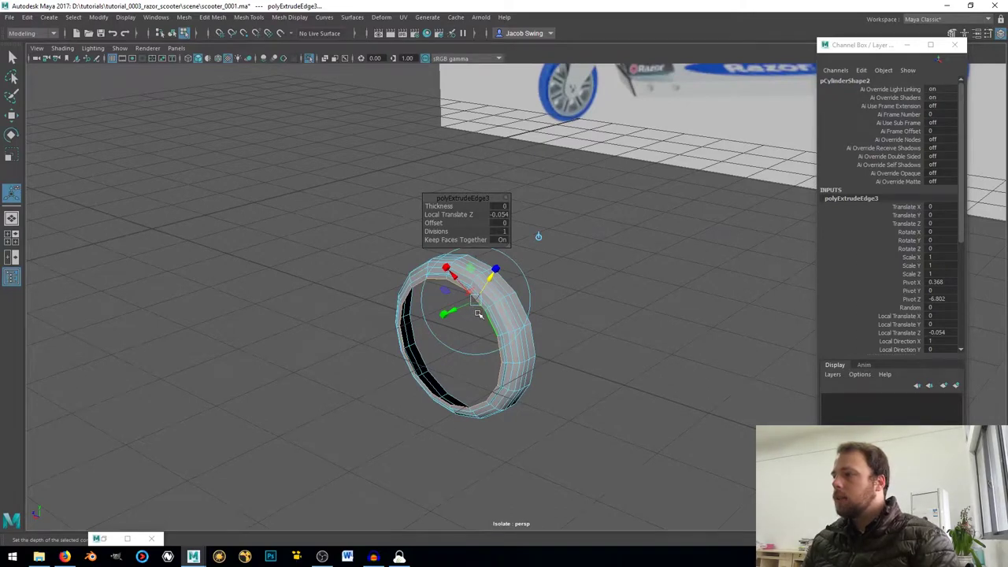
middle_click_drag(606, 104, 574, 236, "alt")
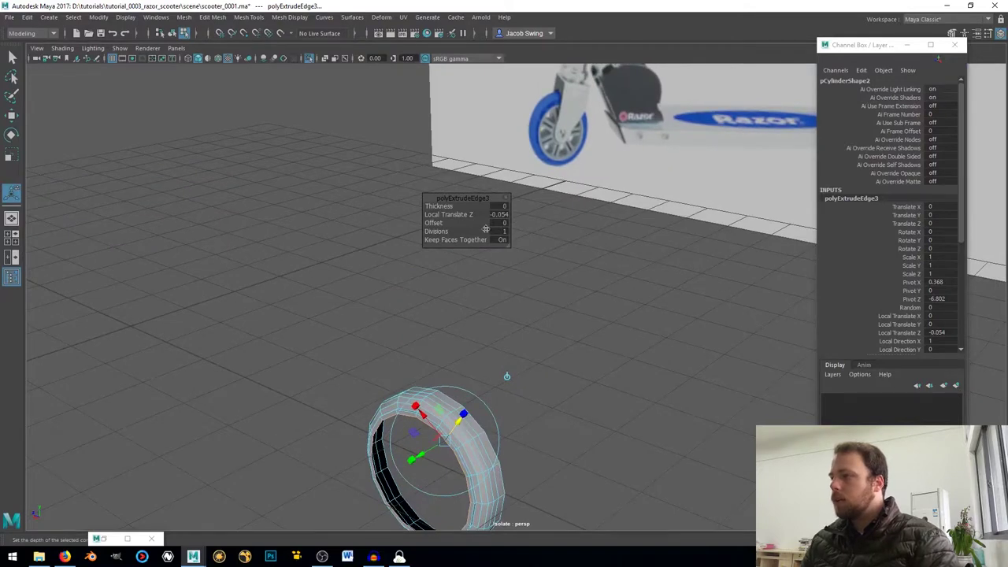
middle_click_drag(496, 441, 543, 336, "alt")
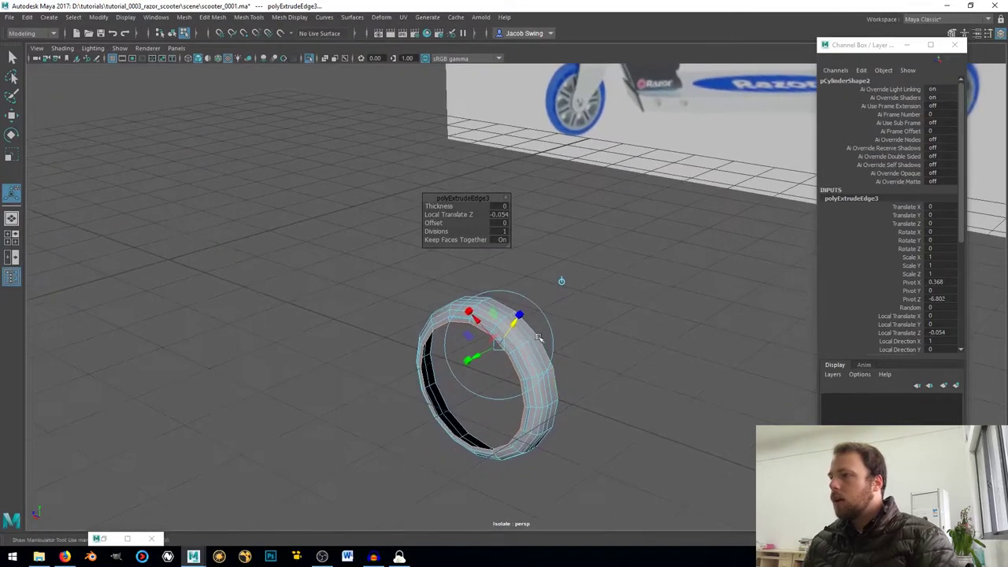
scroll(549, 345, "up", 4)
mouse_move(495, 373)
middle_mouse_down("alt")
mouse_move(515, 318)
mouse_move(501, 357)
middle_mouse_up("alt")
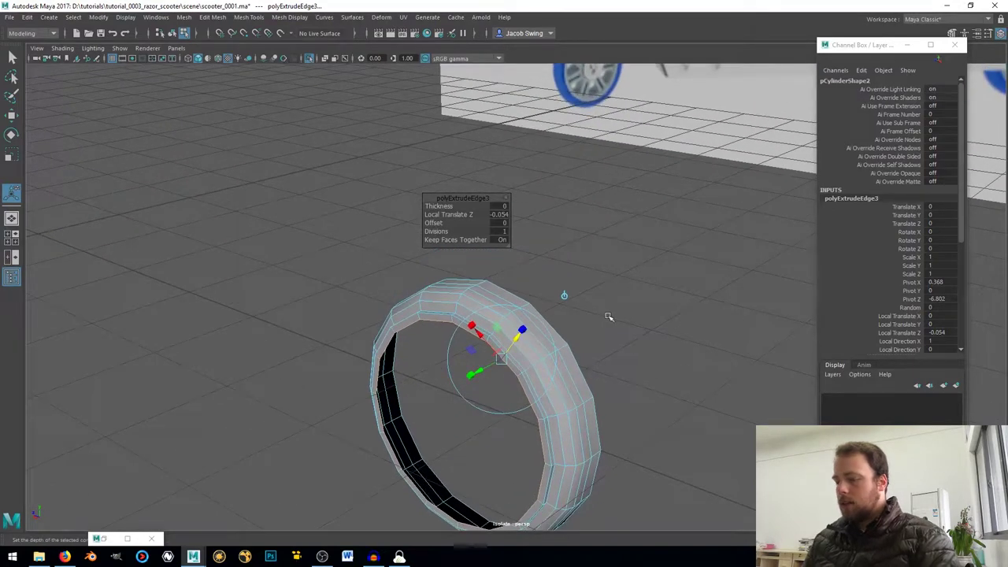
key("ctrl+e")
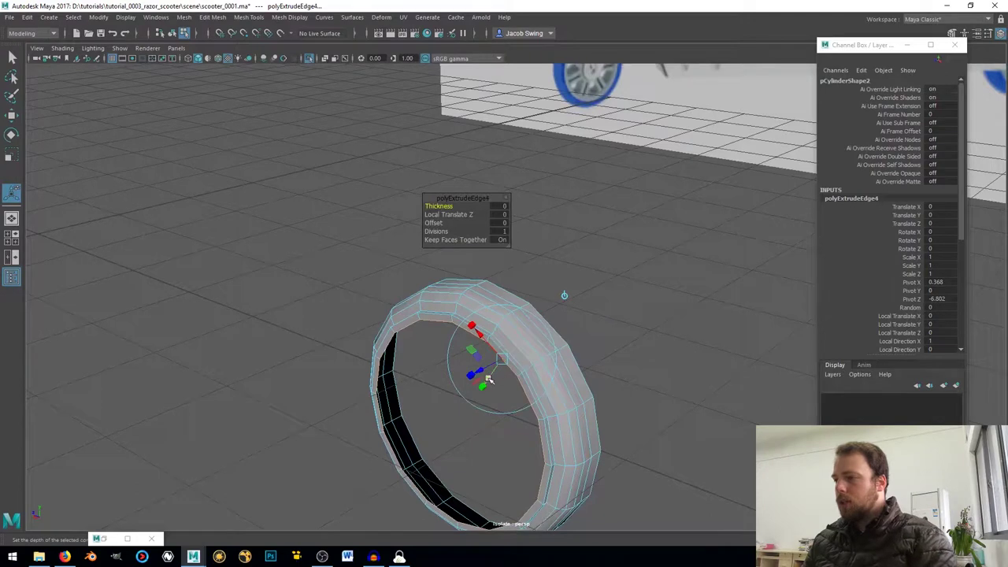
left_click_drag(487, 379, 504, 417)
- Extrude the hub opening's edge loop inward once more with a Local Translate Y of about 0.102, forming a narrow band around the hole
key("ctrl+e")
middle_click_drag(504, 413, 524, 348, "alt")
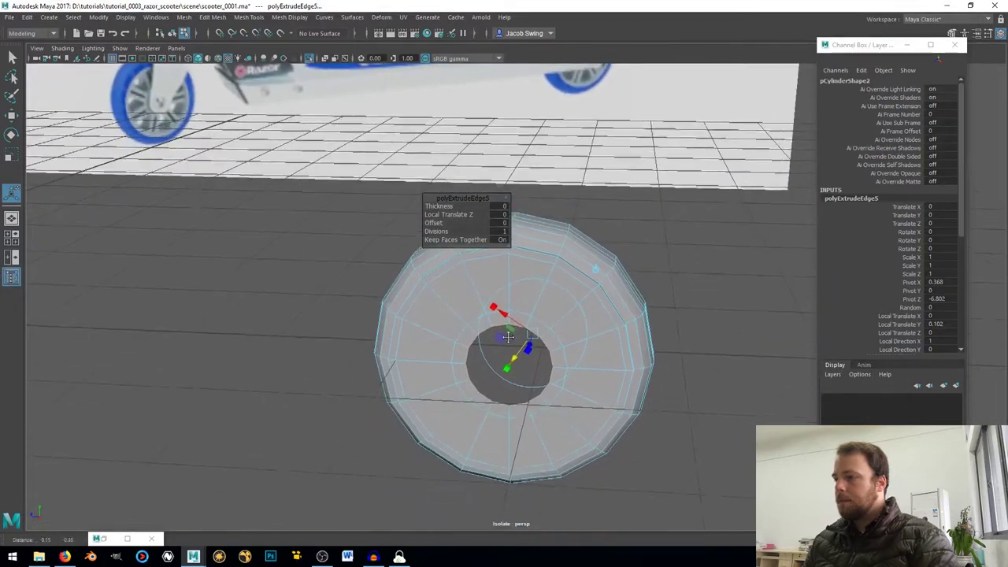
scroll(464, 331, "up", 2)
middle_click_drag(467, 324, 437, 362, "alt")
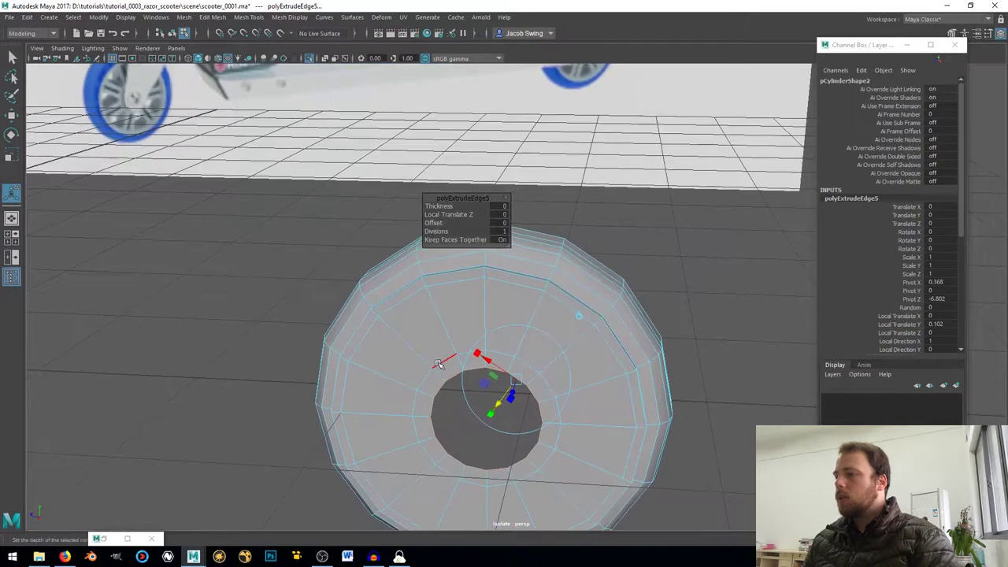
- Select the full ring of wide disc faces between the outer rim and the narrow hub band
right_click_drag(459, 314, 461, 280)
left_click(471, 315)
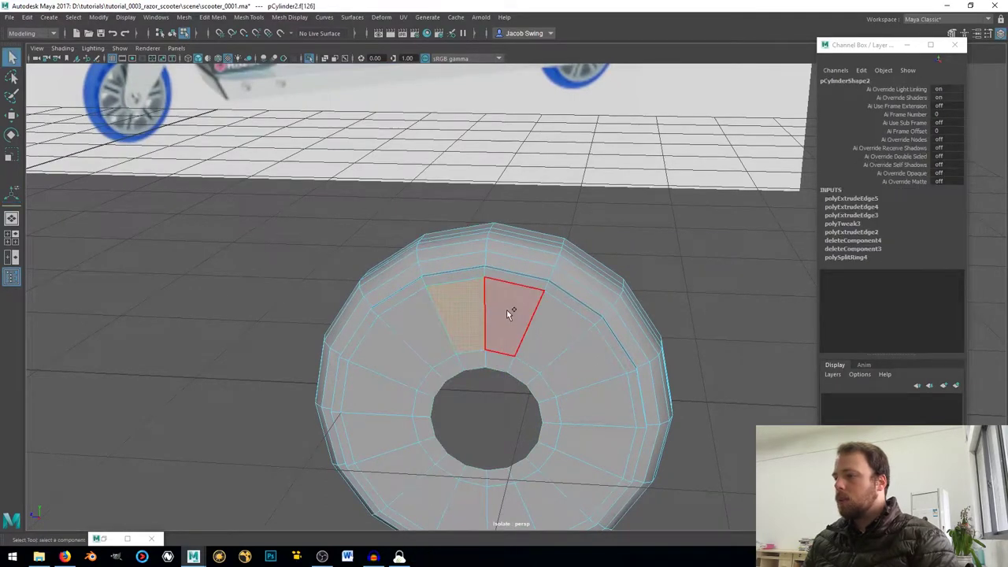
left_click(510, 314, "shift")
left_click(573, 370, "shift")
left_click(586, 404, "shift")
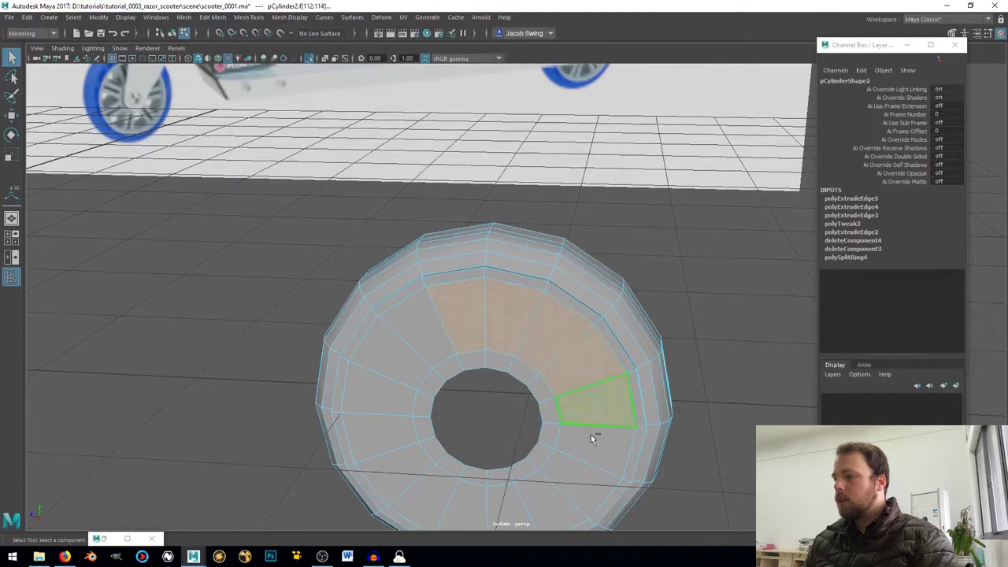
left_click(592, 439, "shift")
left_click(558, 479, "shift")
left_click(535, 491, "shift")
left_click(488, 501, "shift")
left_click(425, 496, "shift")
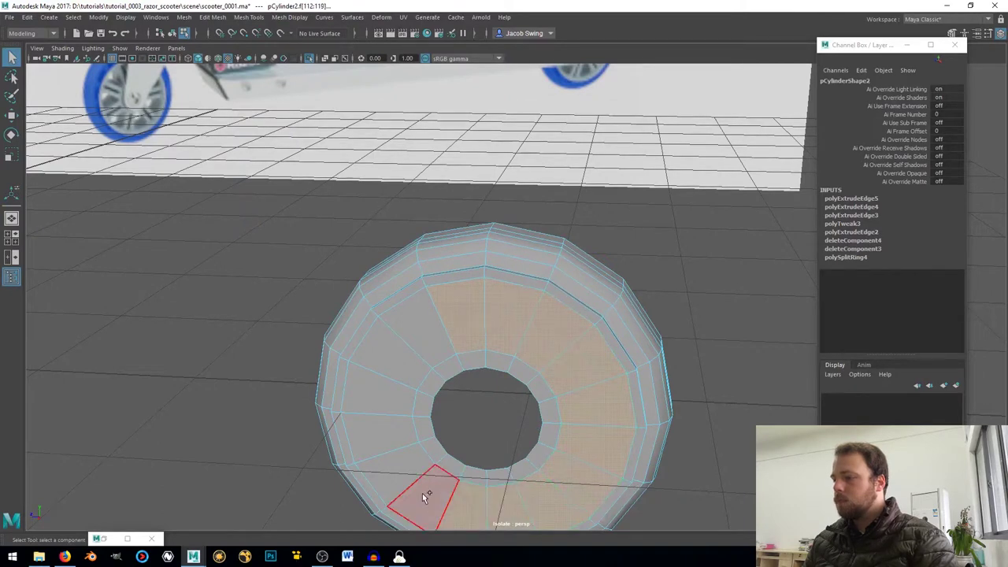
left_click(398, 471, "shift")
left_click(380, 432, "shift")
left_click(384, 390, "shift")
left_click(386, 354, "shift")
left_click(429, 347, "shift")
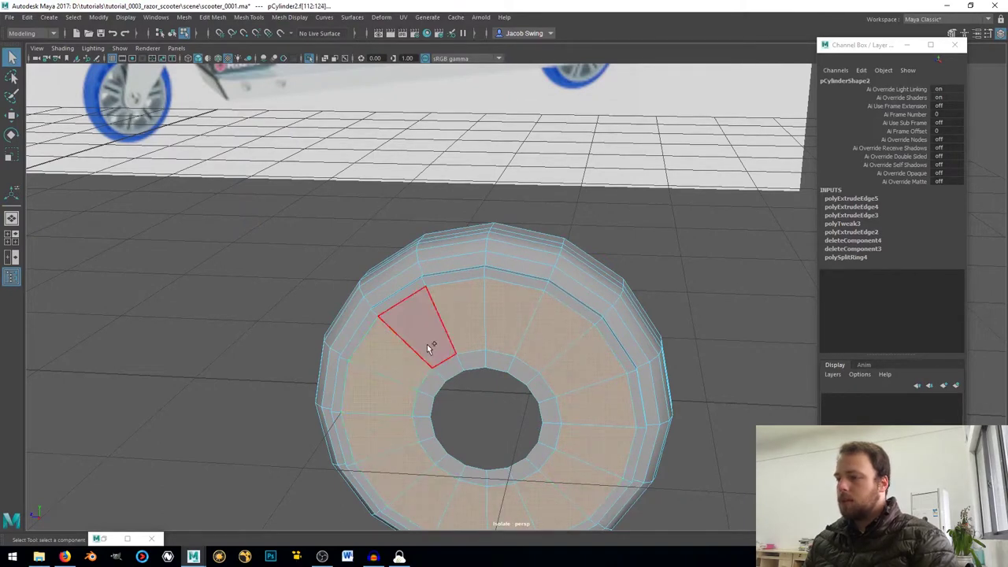
left_click(427, 344, "shift")
- Extrude the selected disc faces individually, with Keep Faces Together off and an Offset of 0.03, to outline the spokes
middle_click_drag(437, 363, 450, 307, "alt")
left_click_drag(450, 307, 398, 305, "alt")
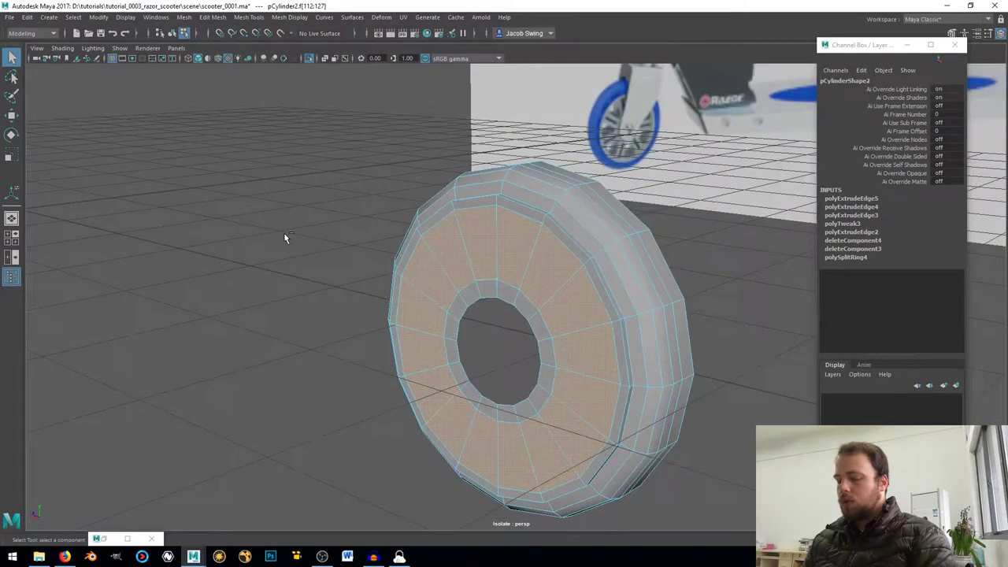
key("ctrl+e")
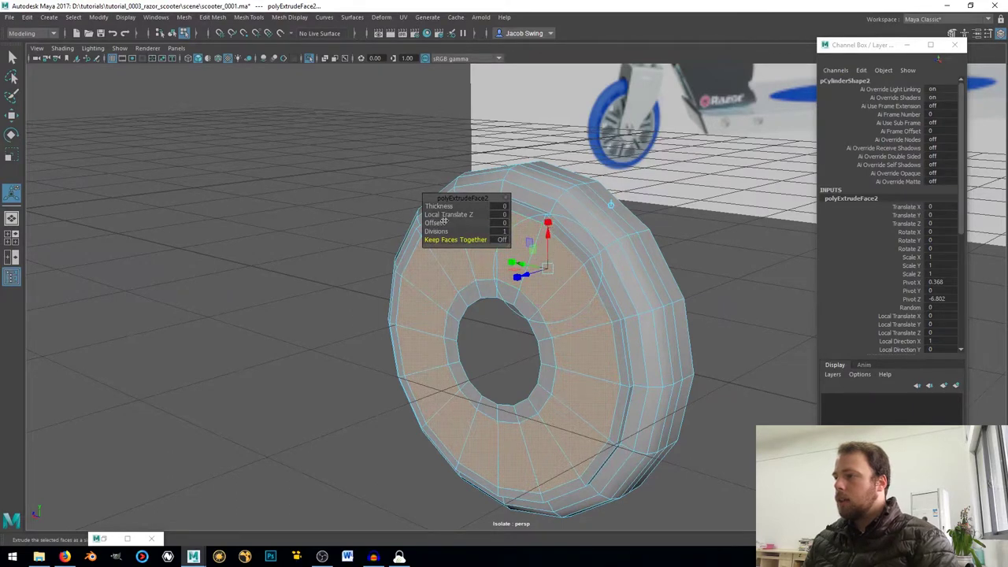
left_click_drag(433, 223, 433, 222)
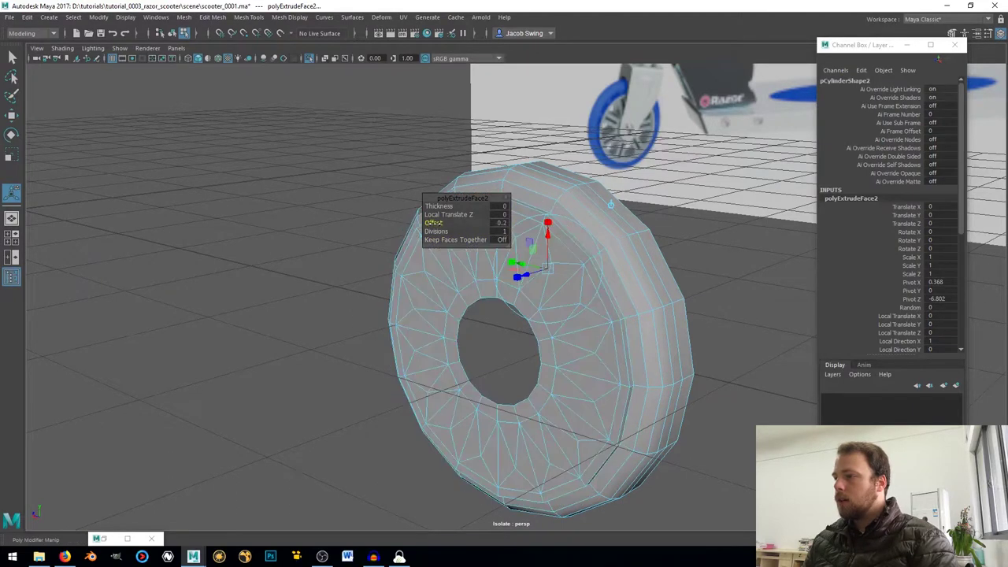
left_click(499, 224)
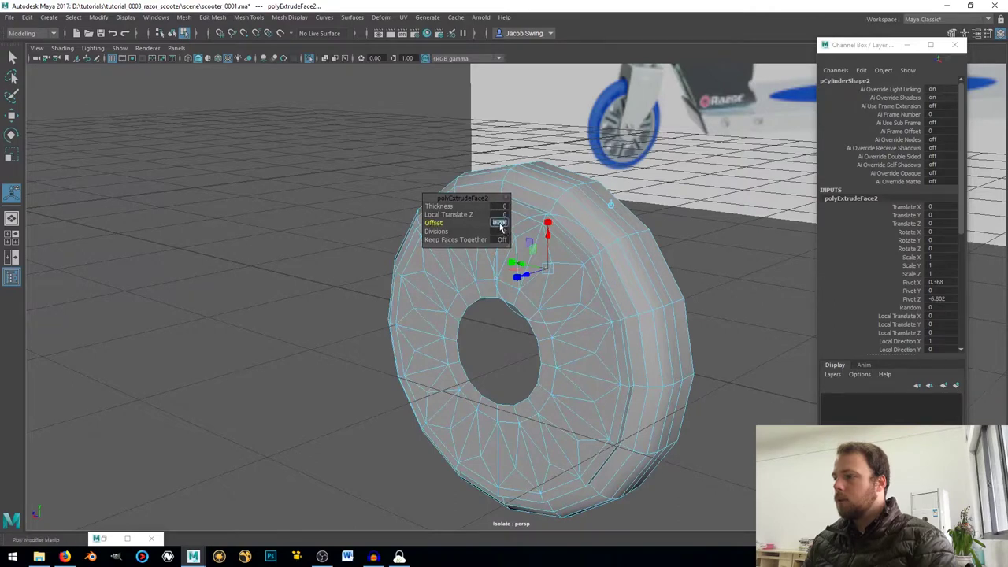
type(".01")
key("Return")
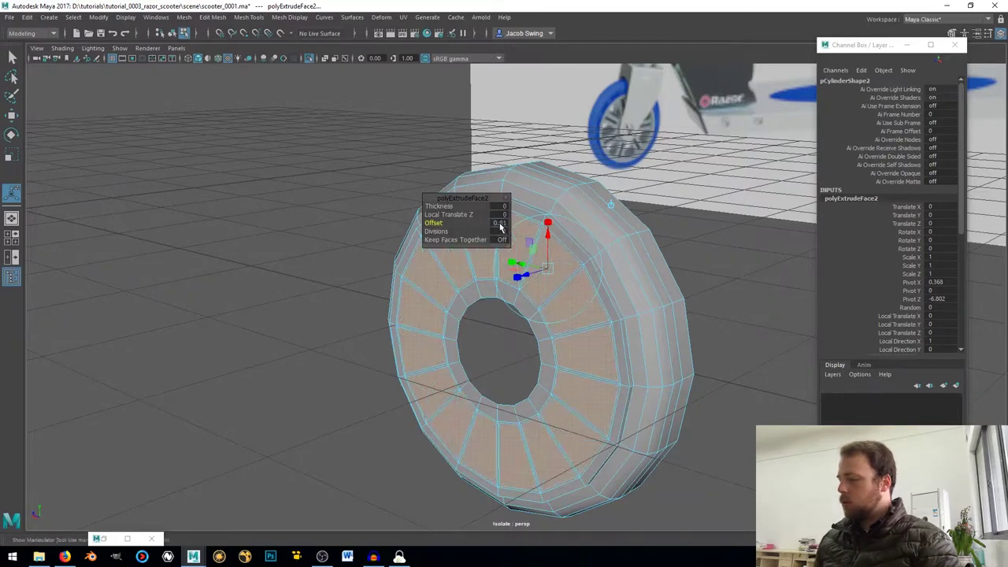
scroll(543, 271, "up", 5)
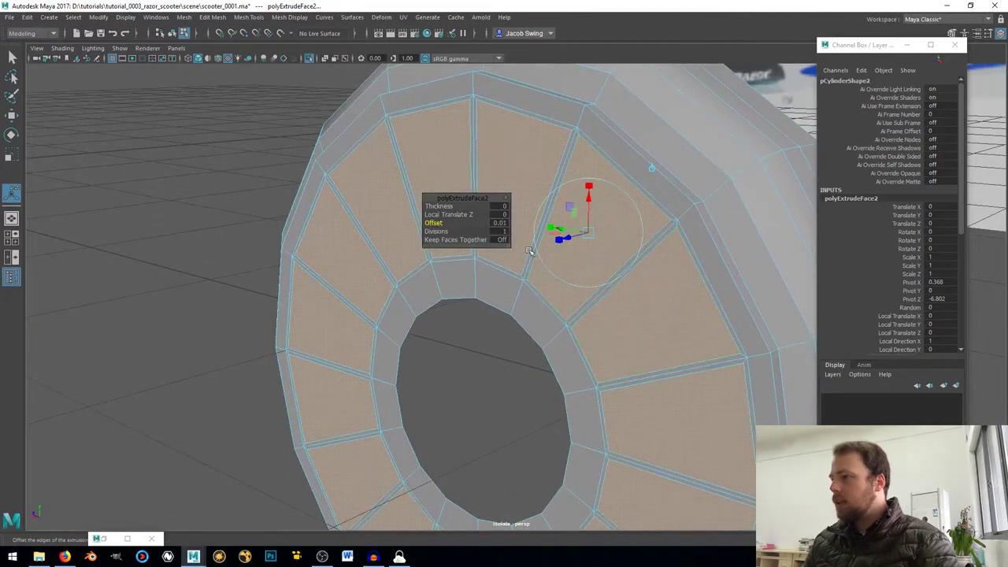
left_click(499, 223)
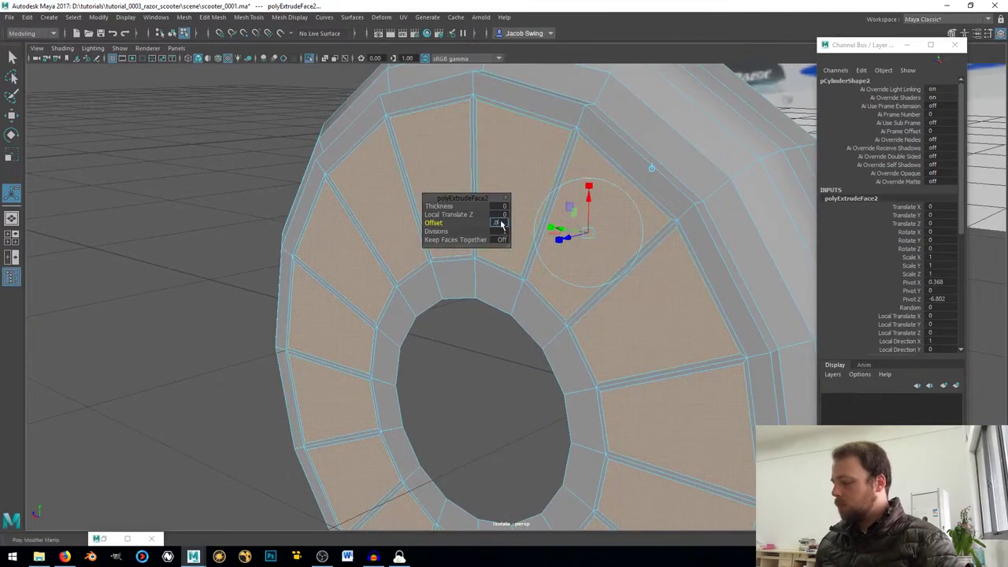
type("0.3")
key("Return")
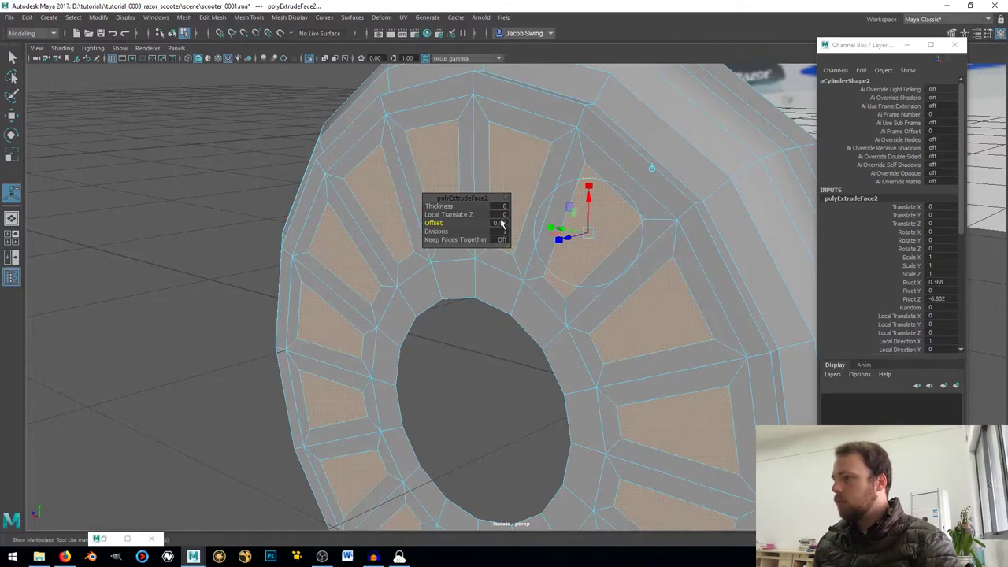
left_click(500, 223)
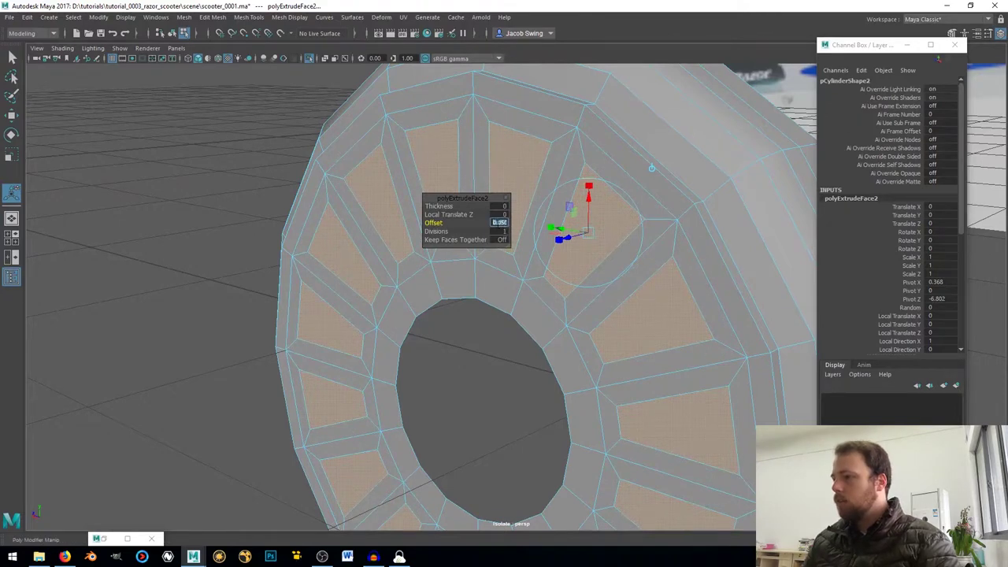
type("0.03")
key("Return")
- Extrude the inset faces between the spokes into the wheel with a Local Translate Z of about -0.368, and delete the end faces
scroll(604, 286, "down", 5)
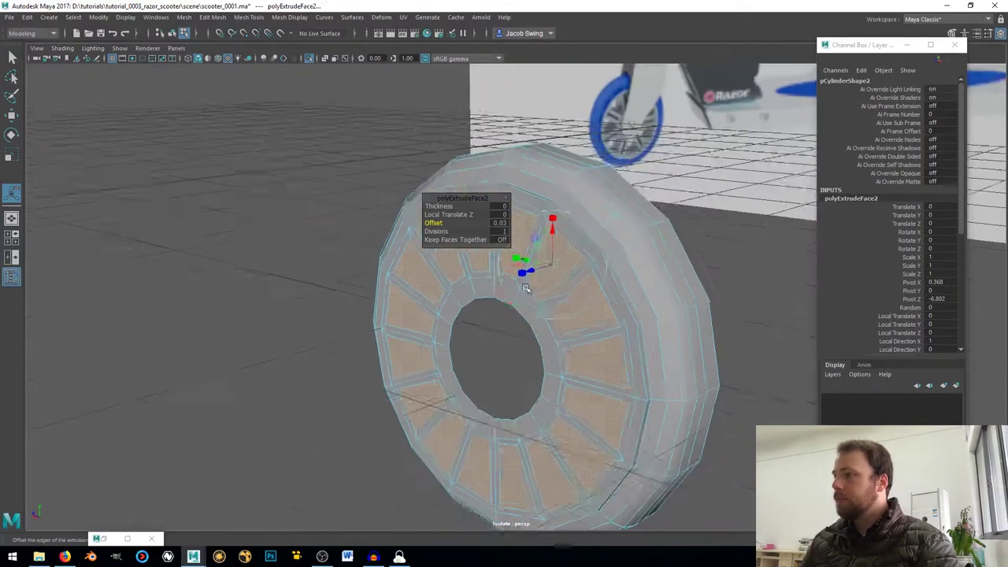
left_click_drag(604, 286, 636, 330, "alt")
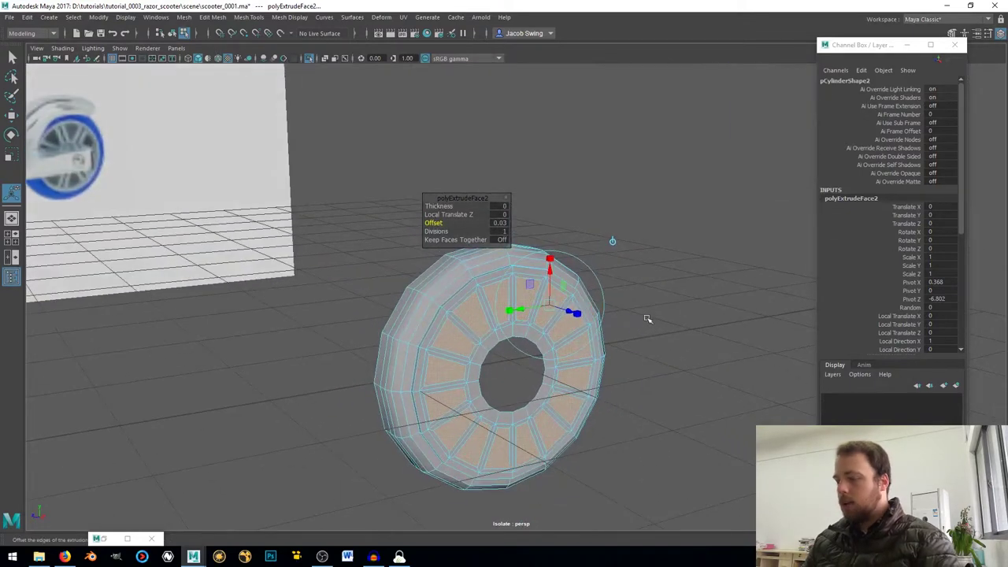
key("ctrl+e")
left_click_drag(551, 323, 587, 351, "alt")
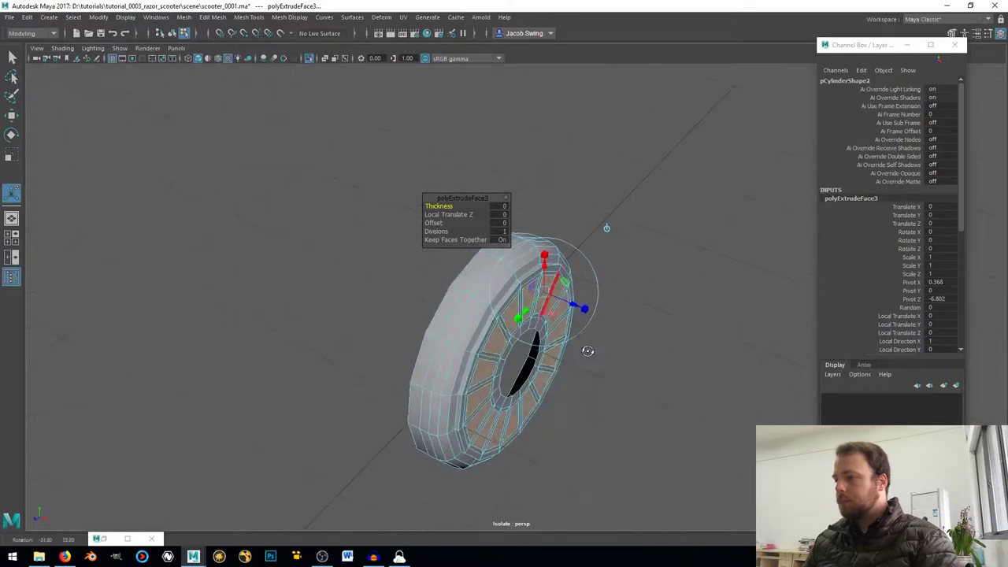
left_click_drag(578, 308, 444, 333)
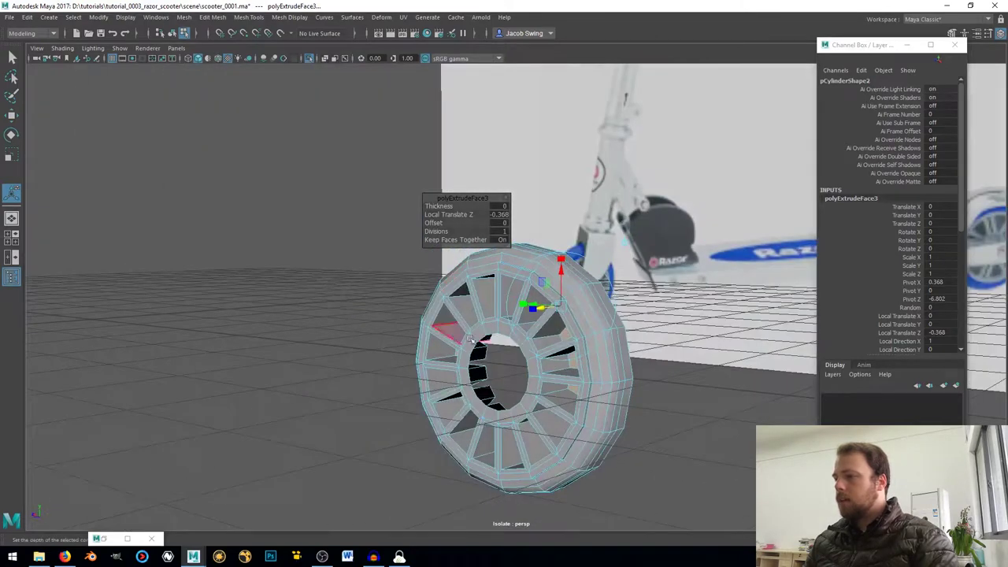
left_click(377, 328)
- Delete the face ring bordering the spoked disc and the remaining rim faces outside it, leaving only the spoked part
left_click_drag(376, 331, 480, 269, "alt")
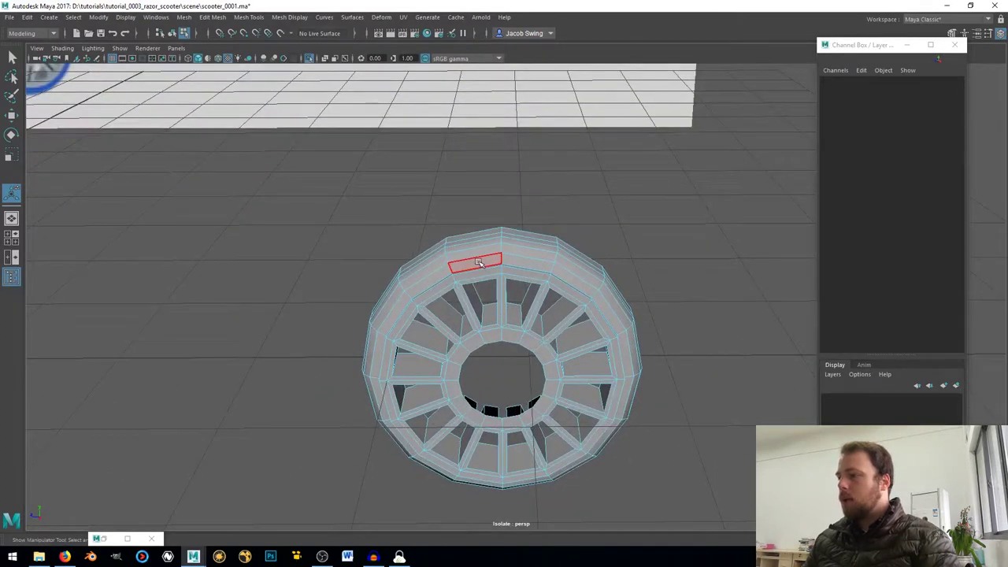
left_click(478, 263)
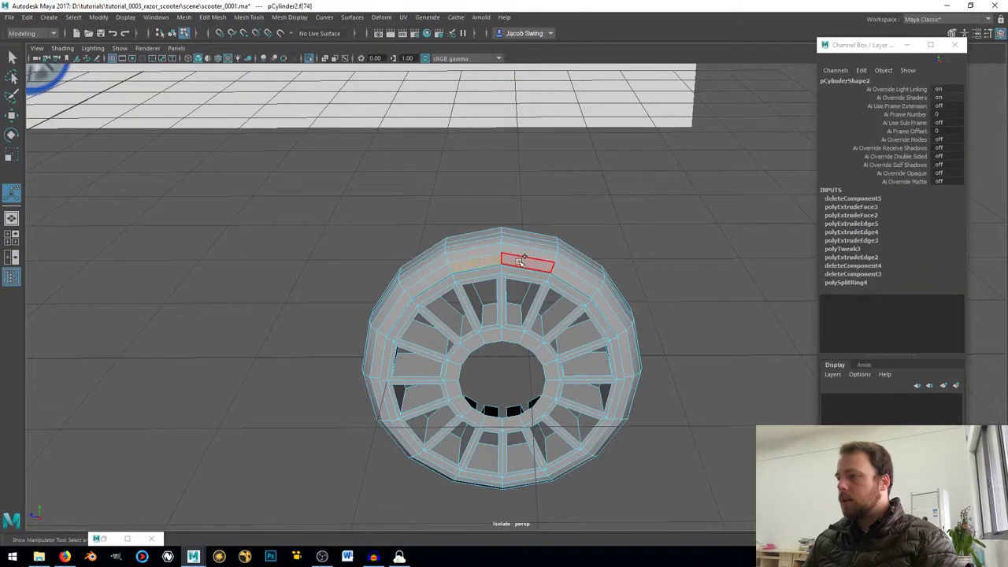
left_click(520, 262)
key("Delete")
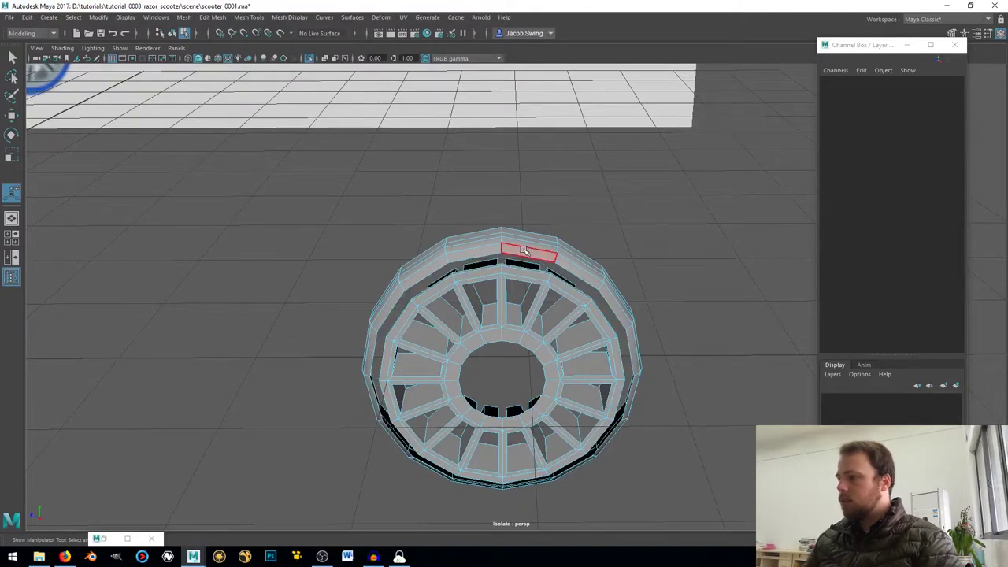
left_click(524, 251)
key("Delete")
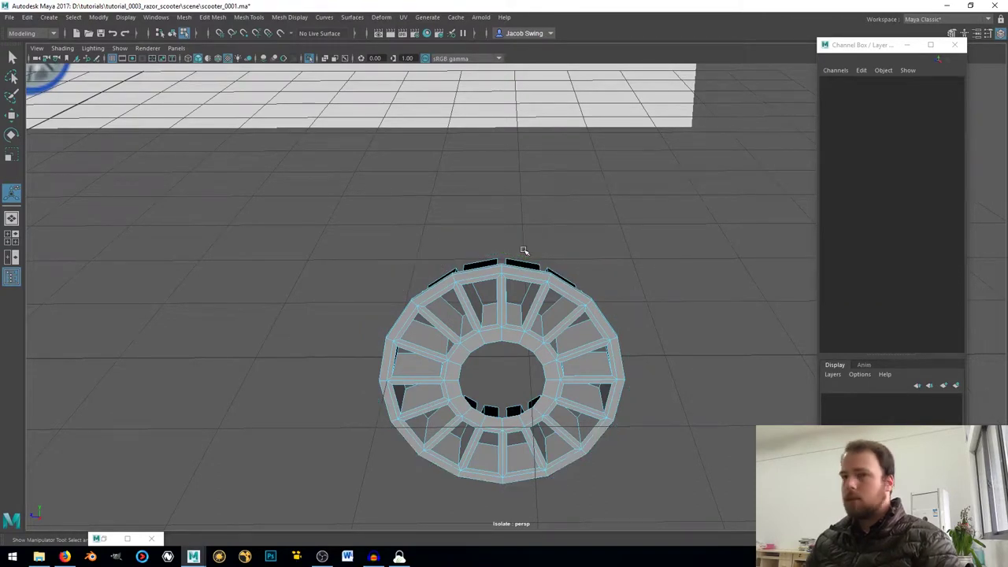
- Select the full ring of hub faces around the center hole and extrude it outward with a Local Translate Z of about 0.034
scroll(514, 271, "up", 3)
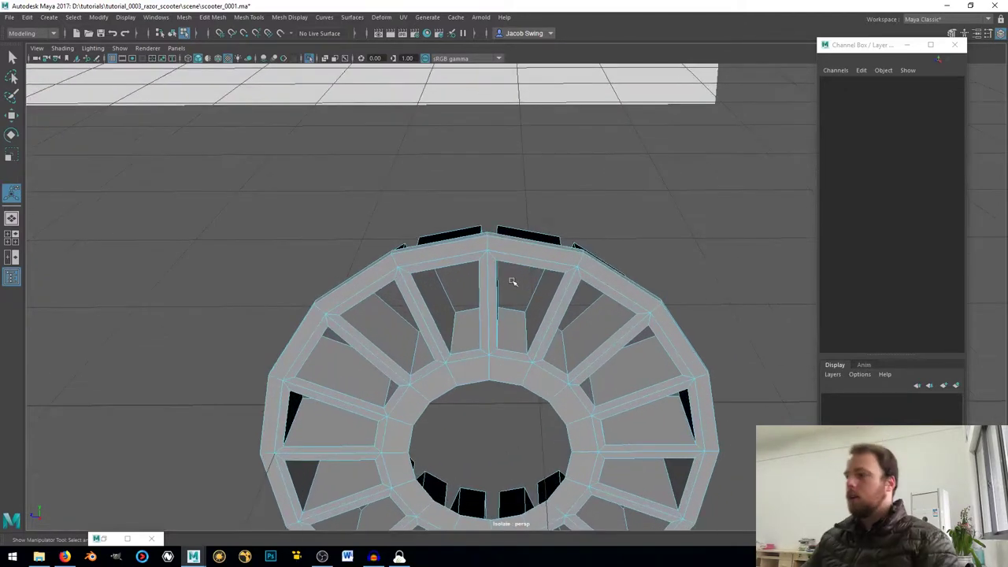
left_click_drag(547, 273, 509, 360, "alt")
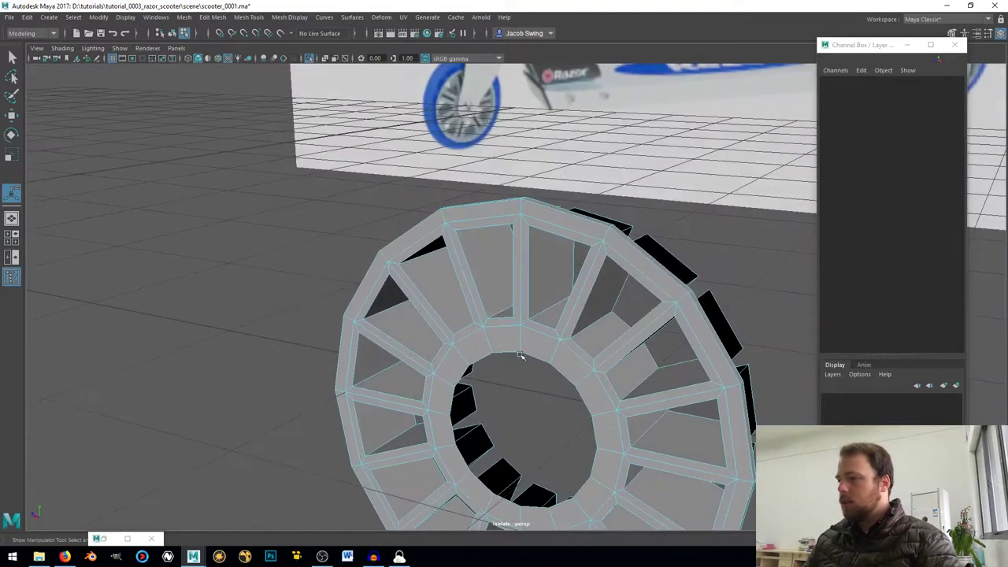
left_click(510, 337)
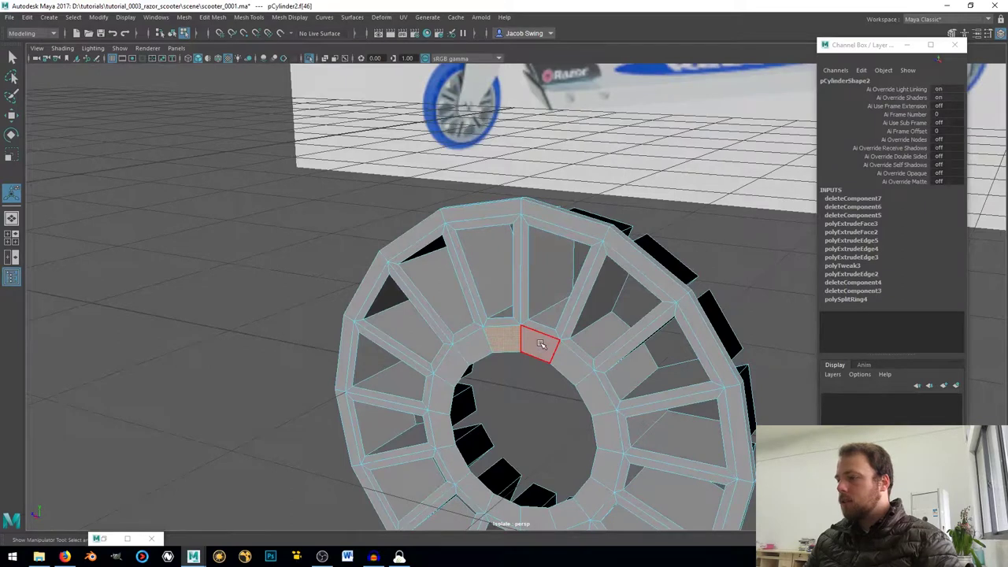
double_click(540, 343, "shift")
left_click_drag(549, 365, 491, 305, "alt")
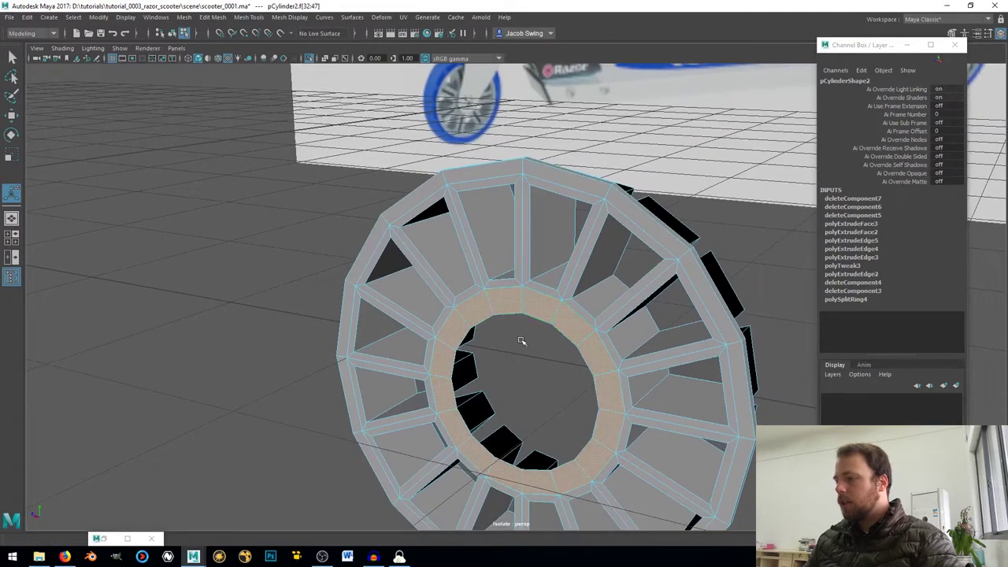
left_click_drag(522, 342, 422, 331, "alt")
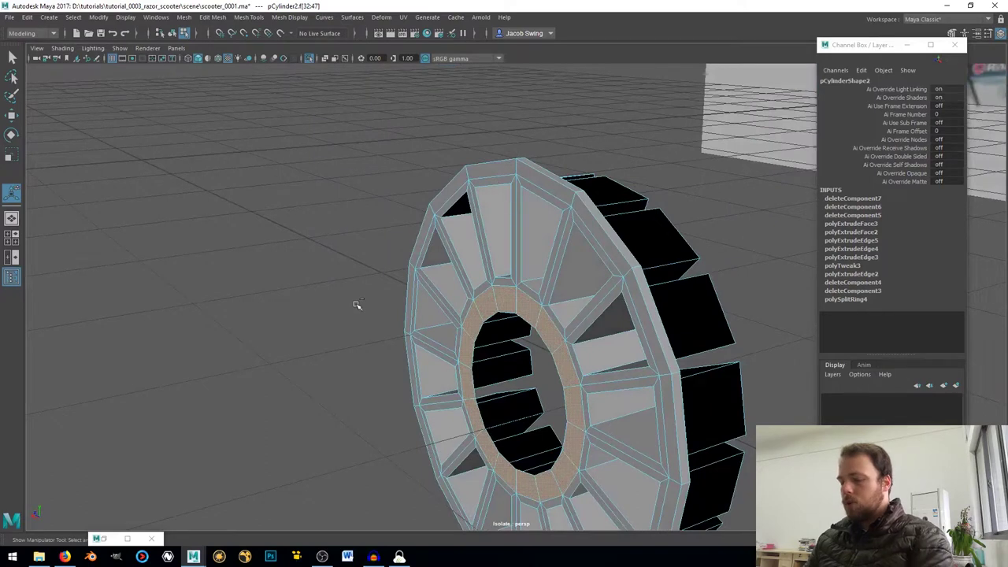
key("ctrl+e")
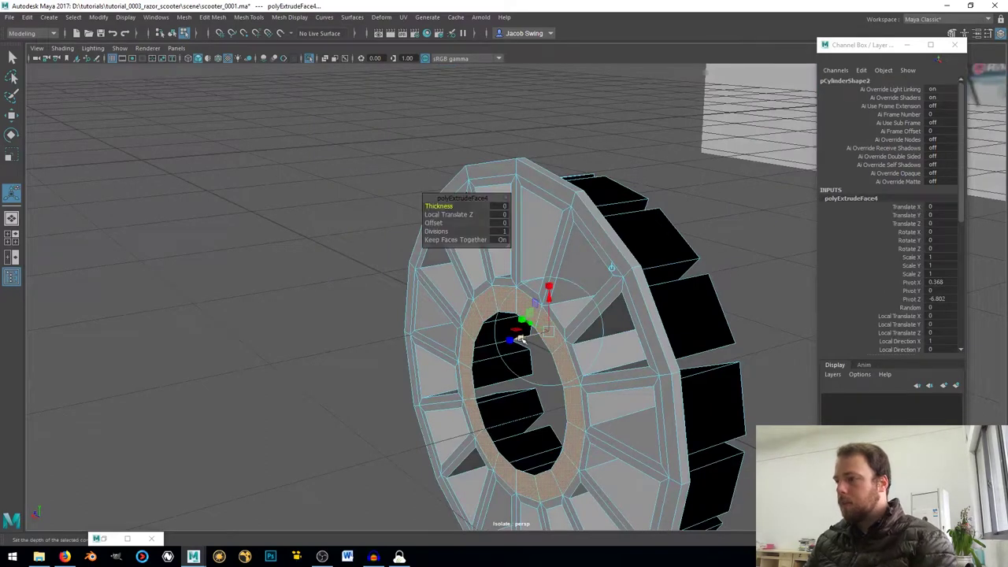
left_click_drag(519, 339, 504, 344)
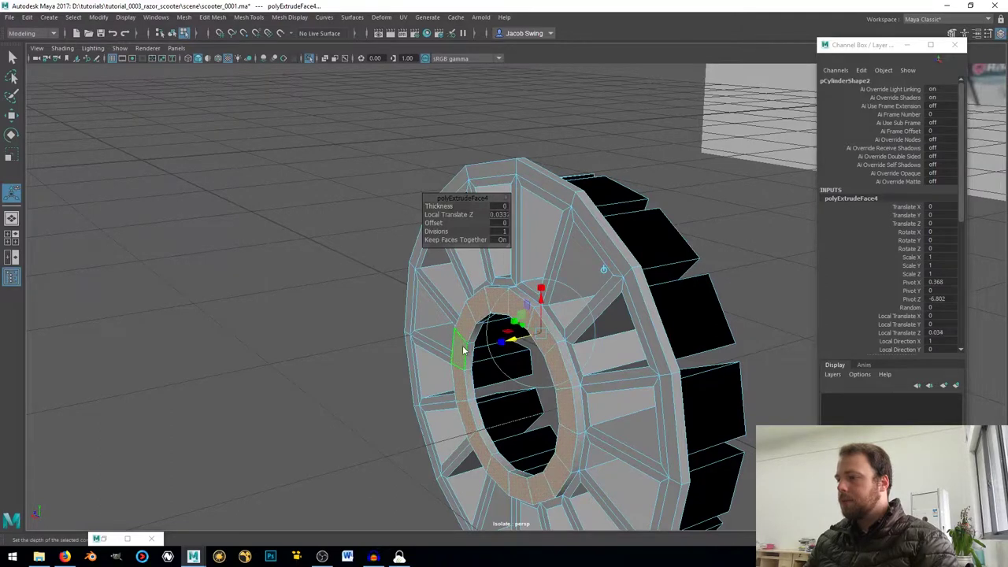
- Try to snap the hub hole's inner edge loop to the back ends of the extruded spoke walls
right_click_drag(462, 350, 465, 230)
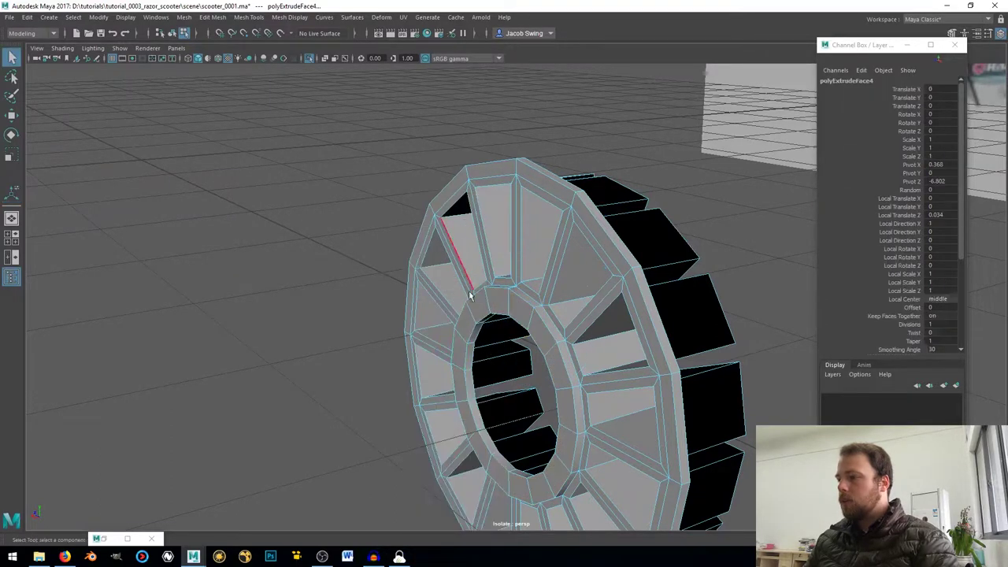
double_click(477, 337)
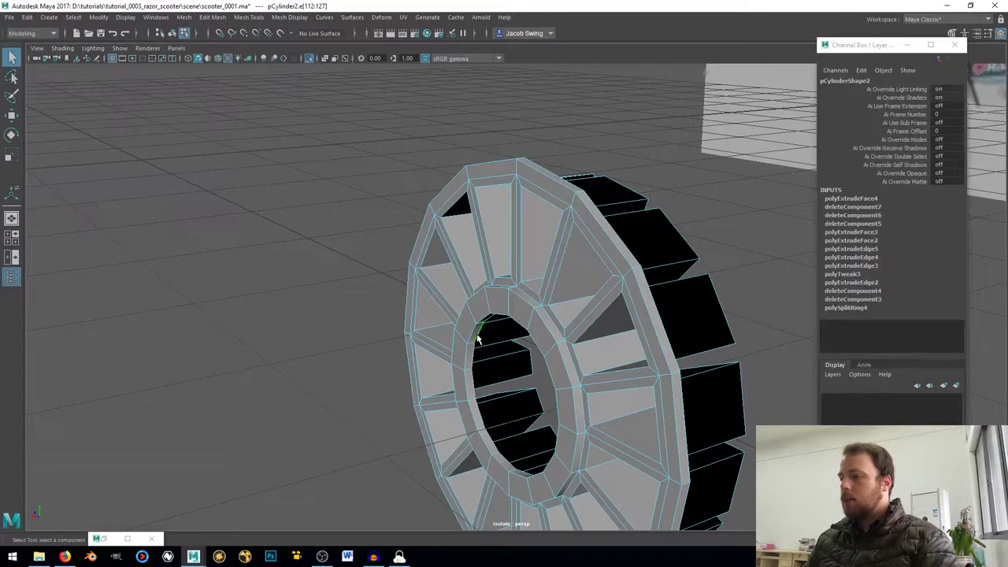
key("w")
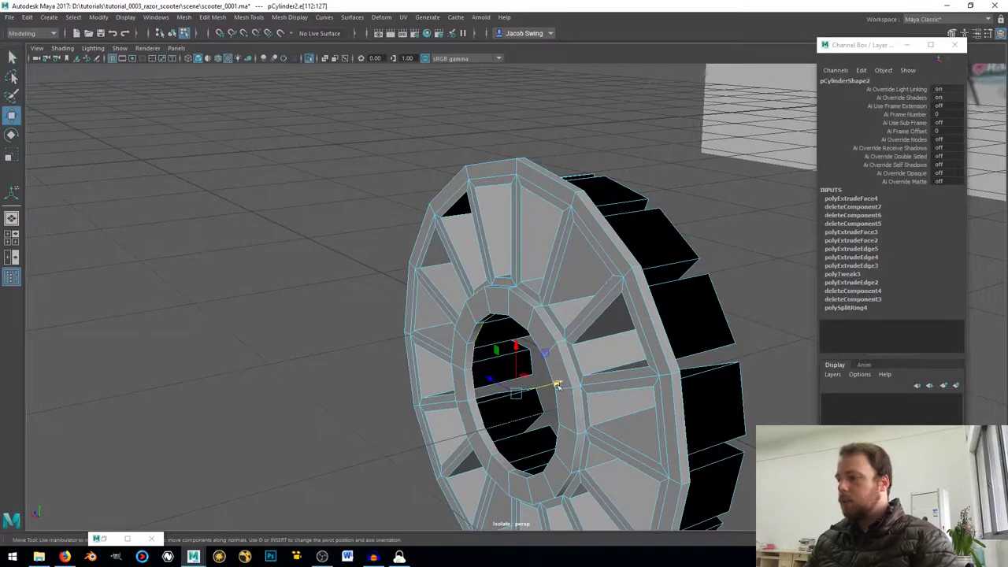
left_click_drag(558, 386, 529, 387)
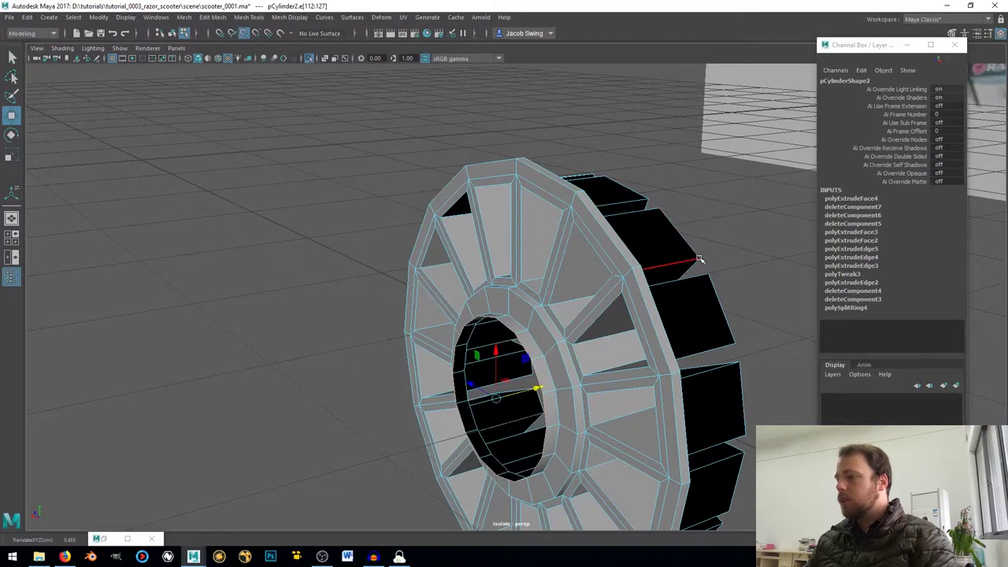
middle_click(699, 258)
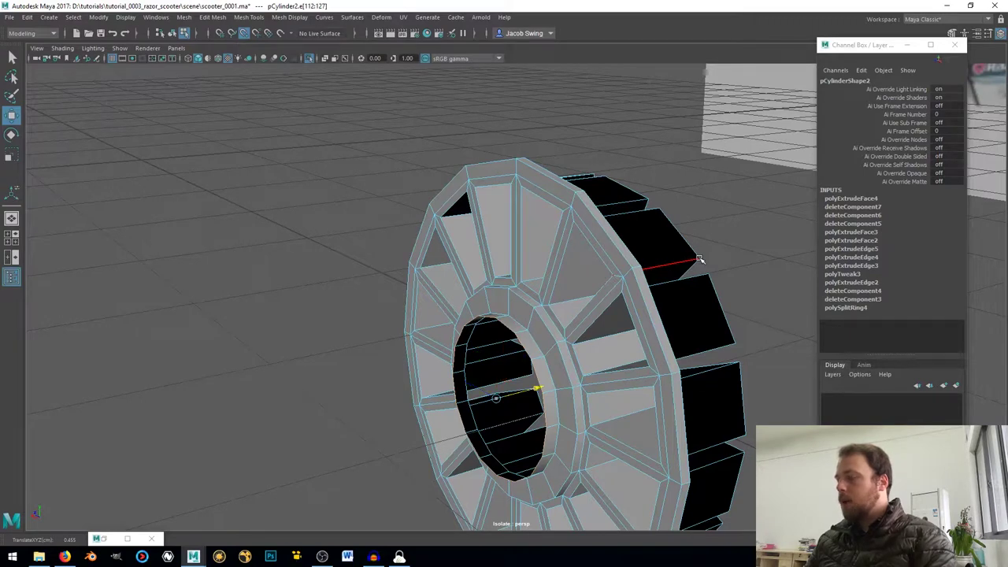
middle_click(699, 258)
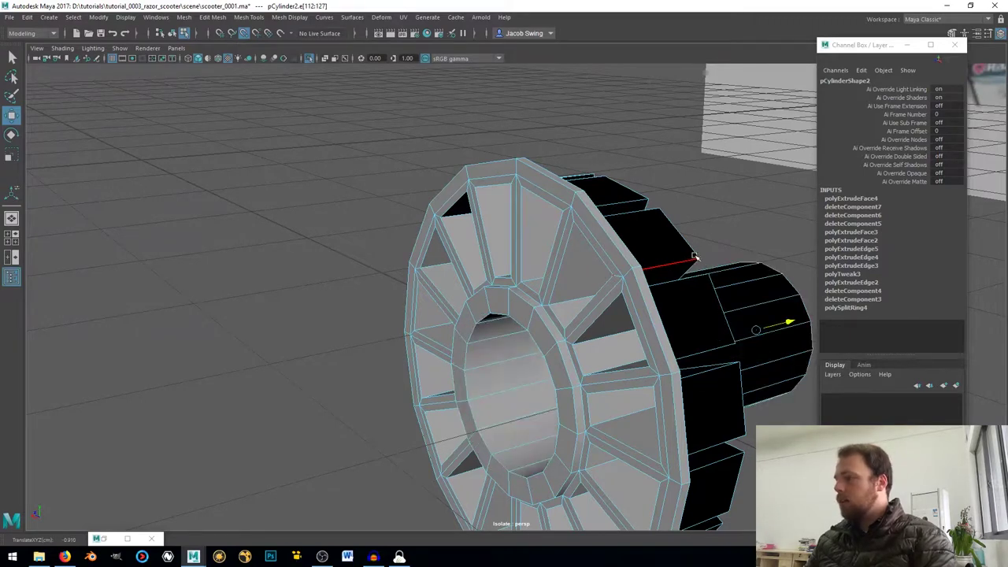
scroll(682, 267, "down", 3)
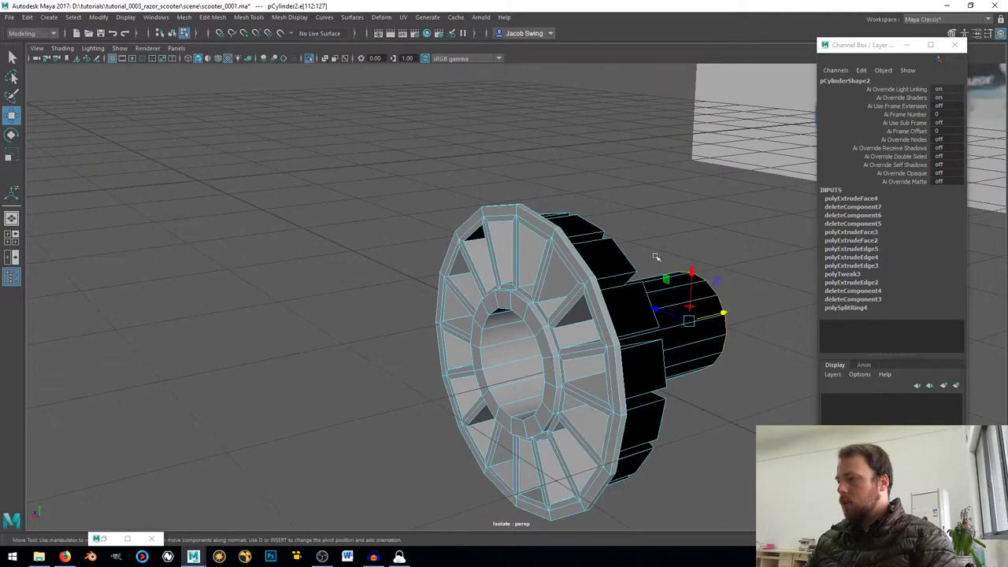
middle_click_drag(634, 266, 299, 415)
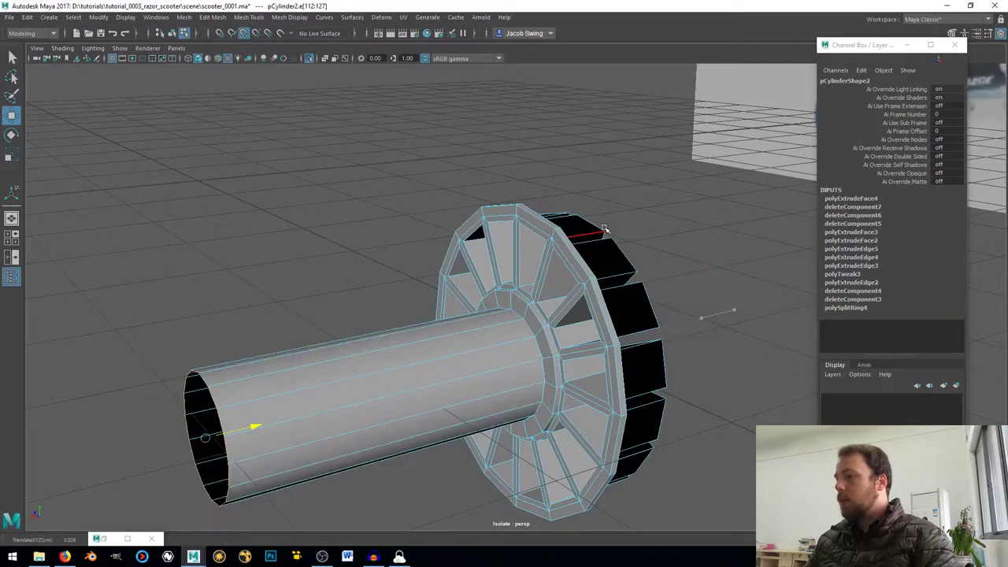
- Delete the construction history of the spoked wheel part and freeze its transformations
right_click_drag(556, 229, 607, 196)
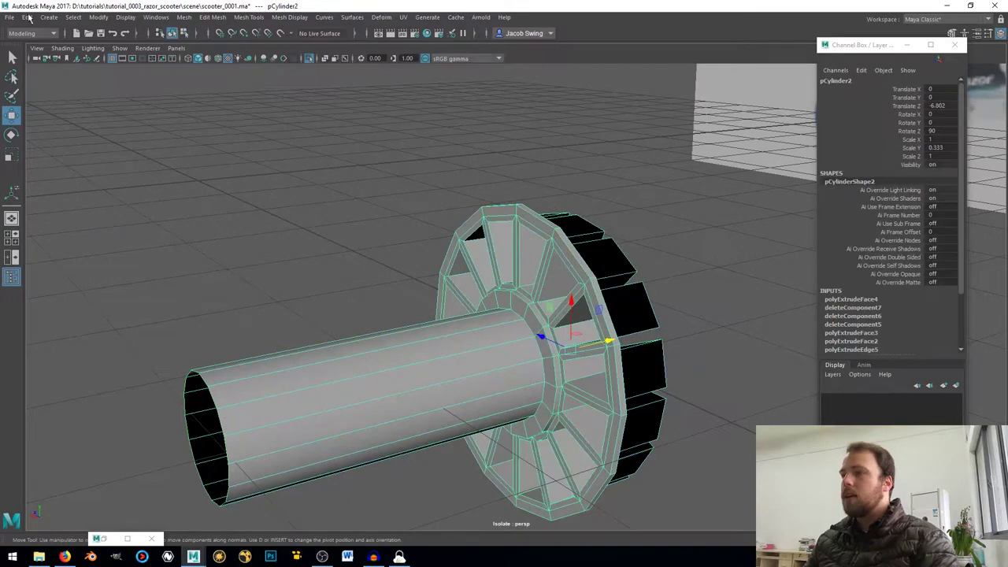
left_click(28, 17)
mouse_move(81, 148)
left_click(214, 150)
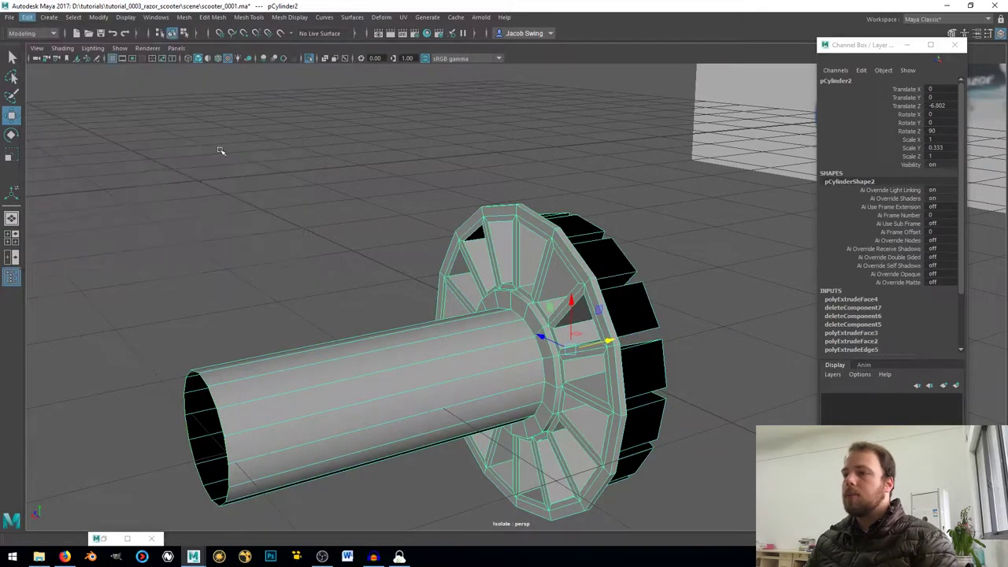
left_click(98, 18)
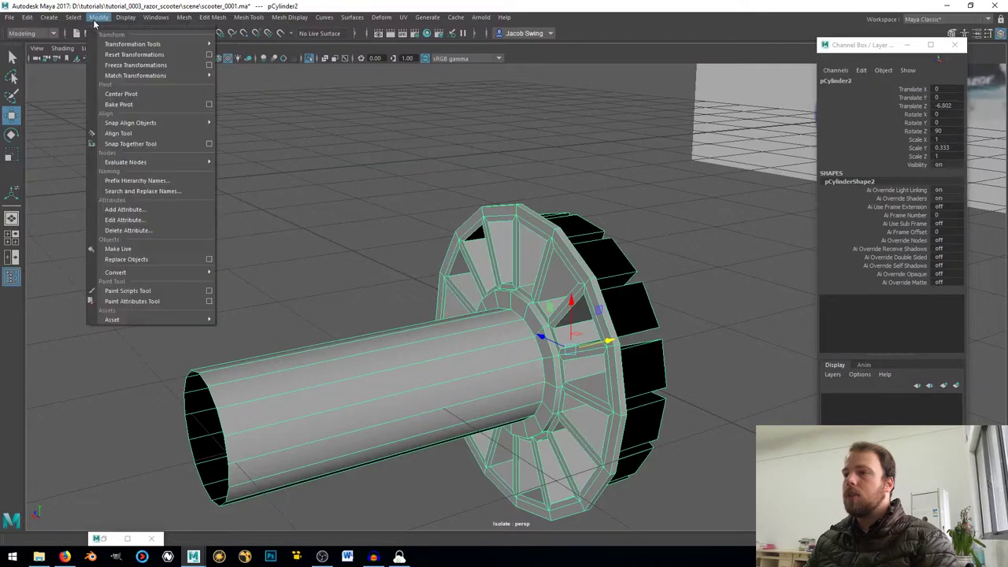
left_click(136, 65)
- Snap the hub tube's open edge loop along the X axis to the back vertices of the spokes, and preview the smoothed mesh
right_click_drag(316, 389, 315, 225)
double_click(206, 381)
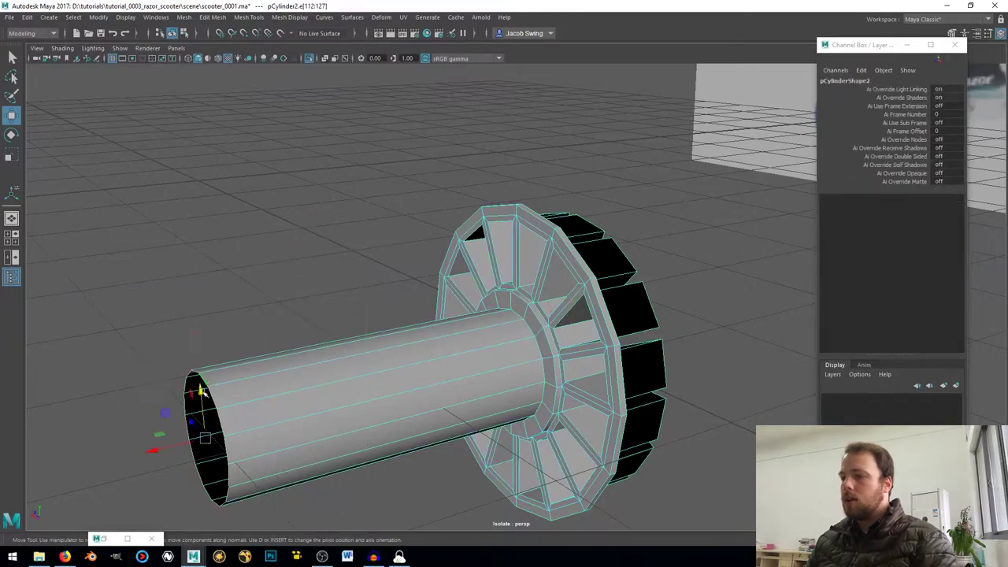
left_click(153, 449)
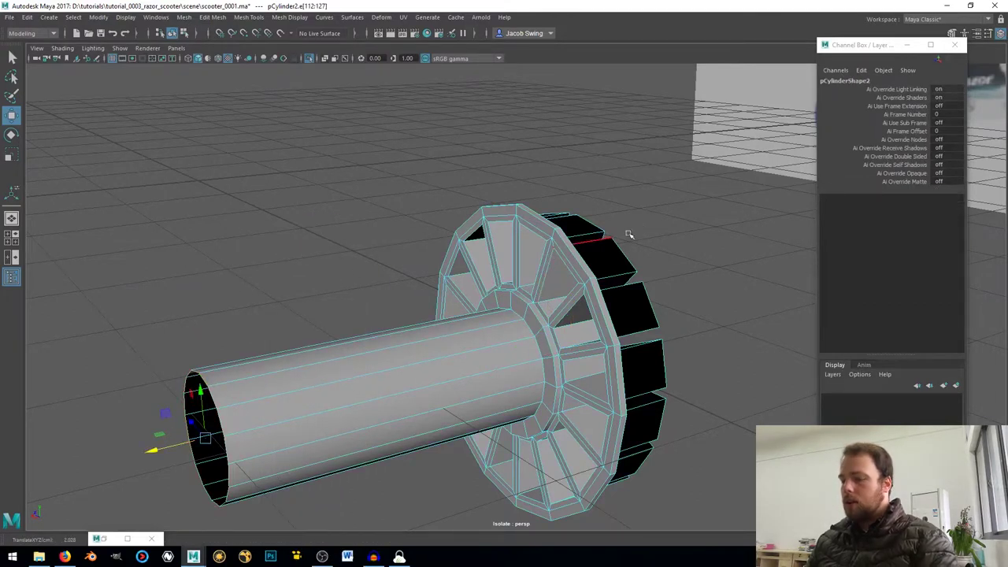
key("v")
mouse_move(614, 245)
middle_mouse_down()
mouse_move(614, 236)
mouse_move(622, 252)
middle_mouse_up()
left_click_drag(633, 259, 608, 289, "alt")
right_click_drag(489, 253, 544, 239)
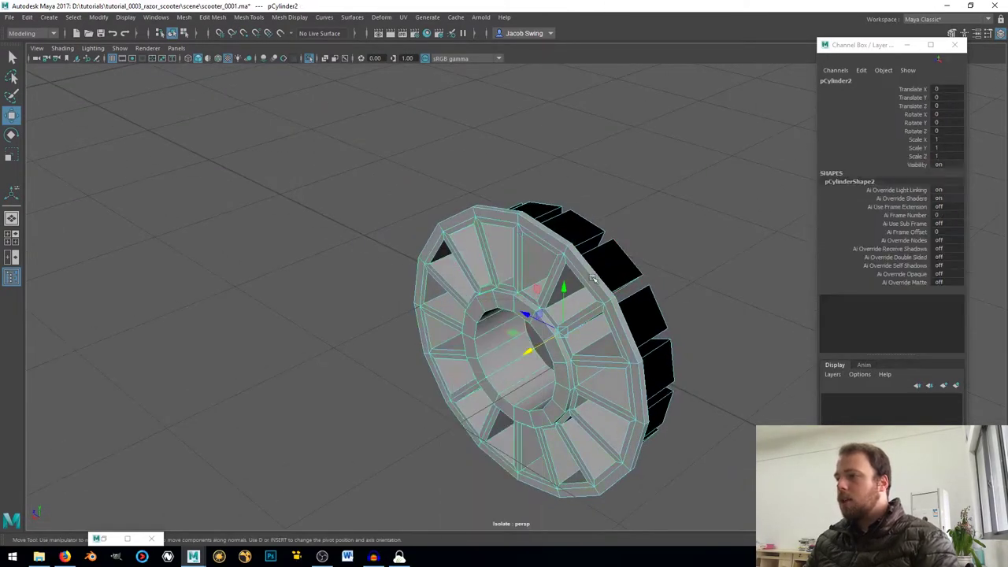
scroll(592, 281, "up", 2)
key("3")
key("1")
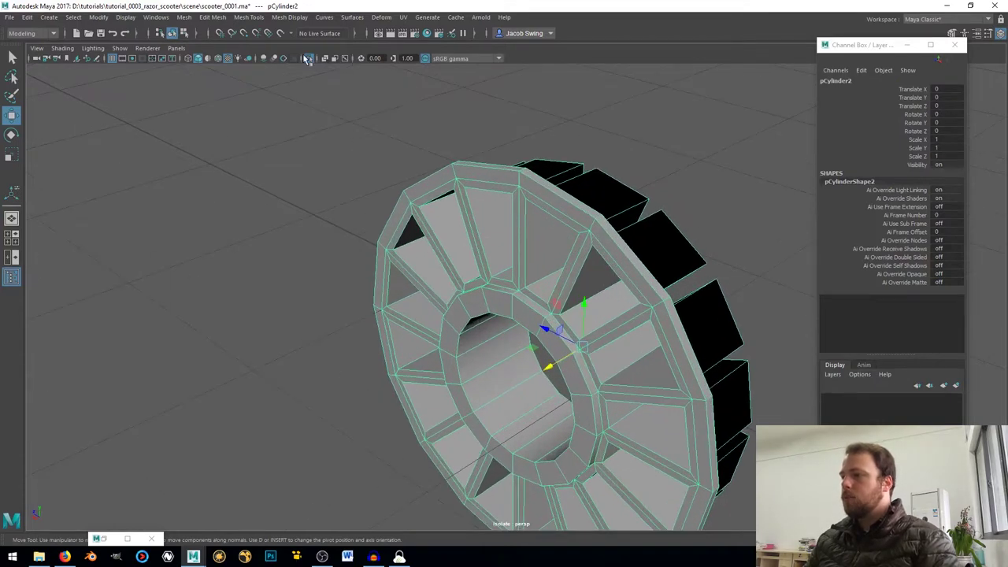
- Leave the isolated view, duplicate the spoked wheel half, and mirror the duplicate with a Scale X of -1
scroll(436, 246, "down", 3)
left_click_drag(437, 252, 665, 232, "alt")
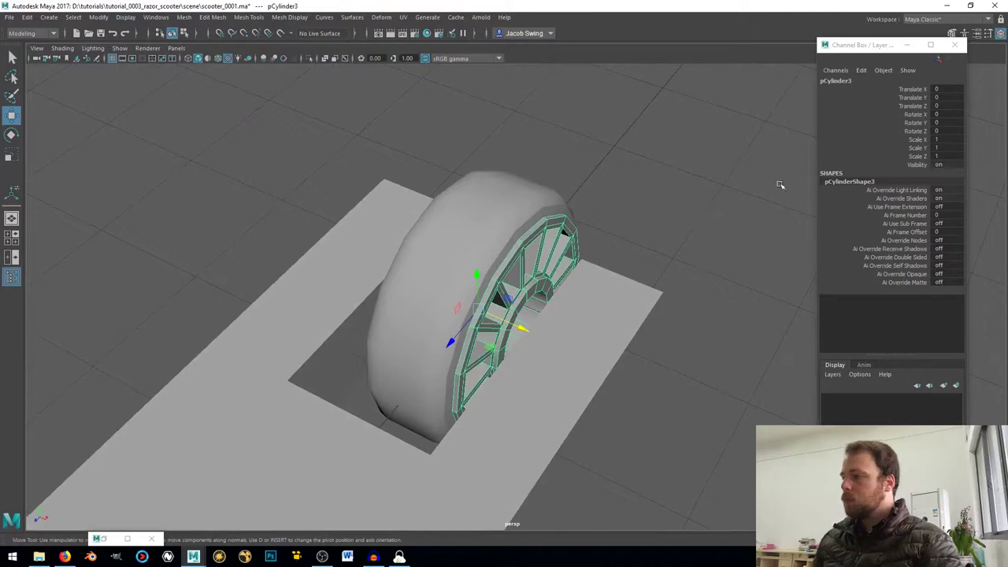
left_click(937, 140)
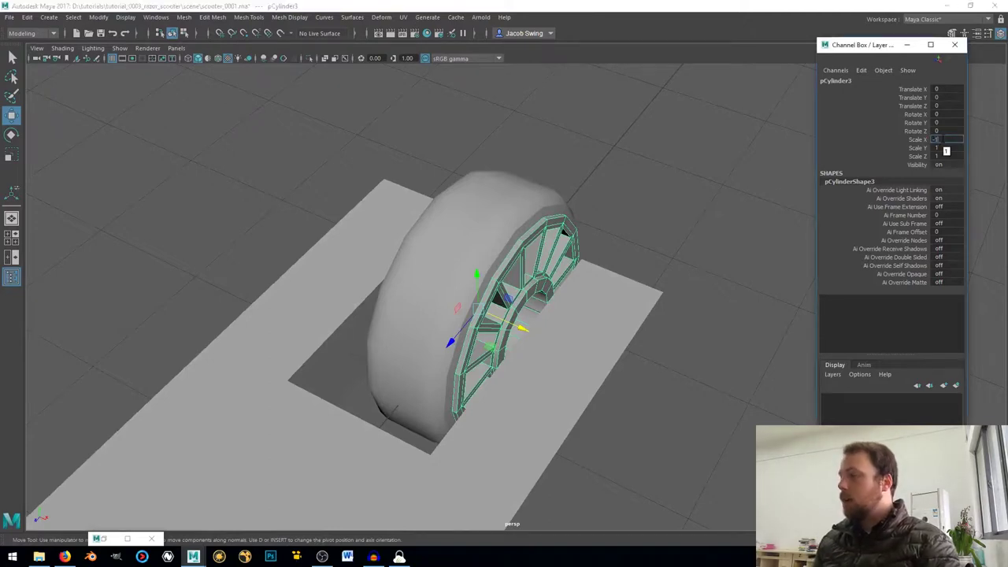
type("-1")
key("Return")
- Combine the two mirrored spoked halves into one mesh and merge all of its vertices
left_click_drag(418, 233, 395, 214, "alt")
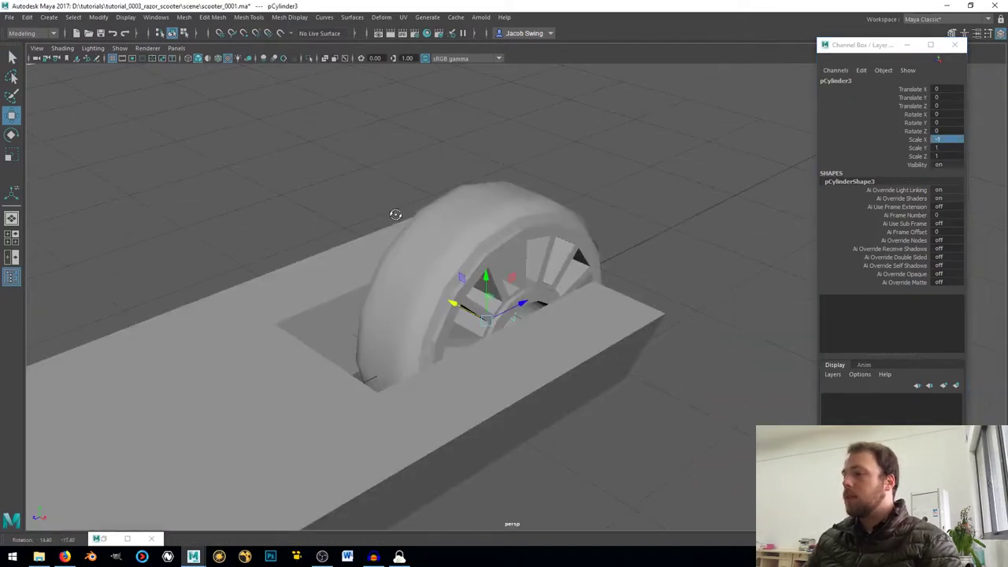
left_click(528, 269)
right_click_drag(527, 264, 494, 455, "shift")
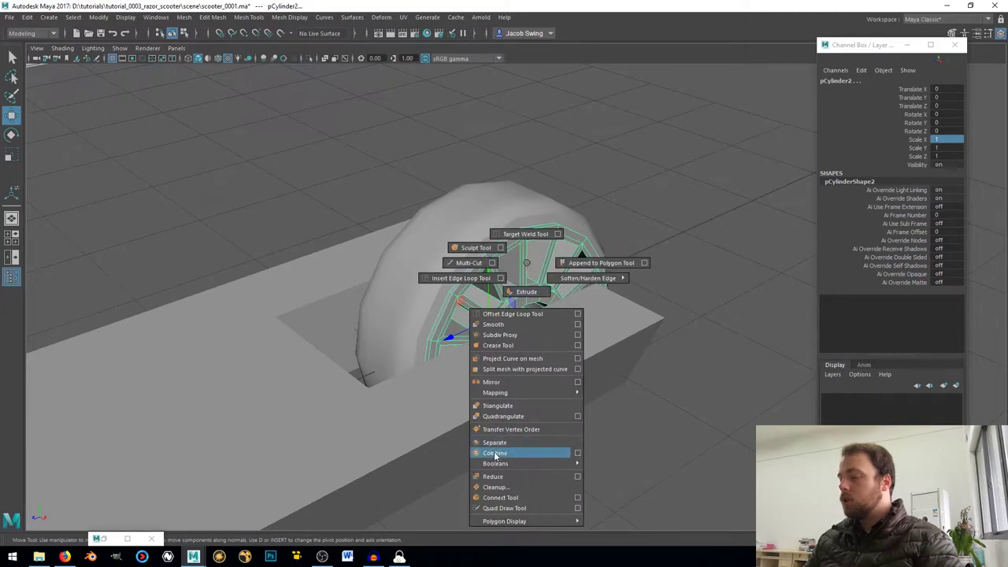
right_click_drag(495, 455, 494, 455, "shift")
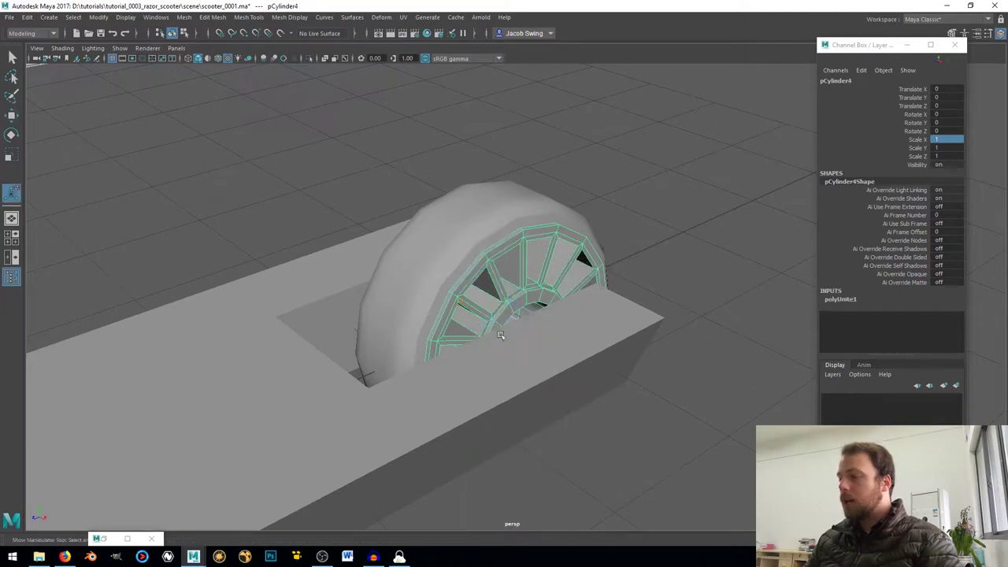
right_click_drag(500, 274, 465, 260)
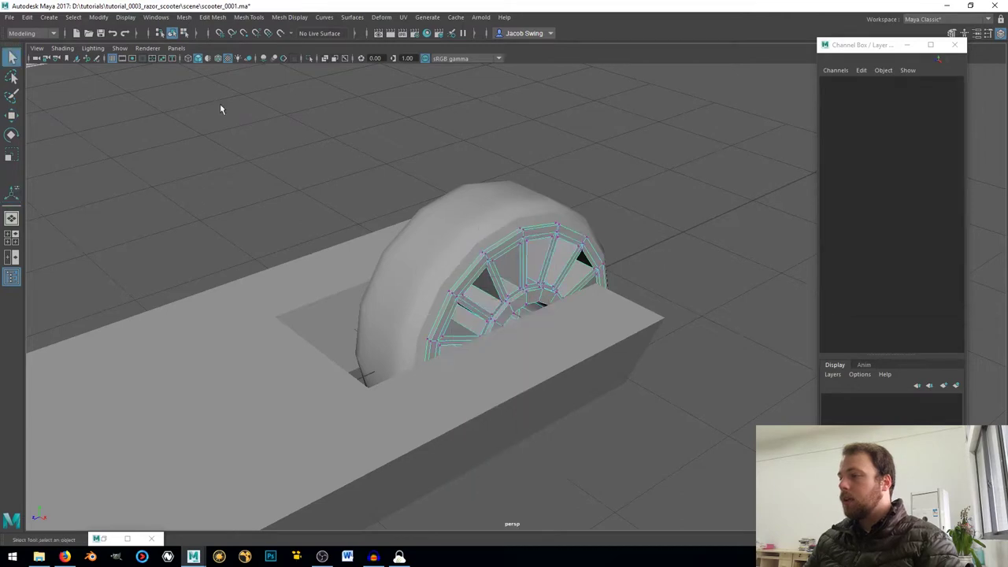
left_click_drag(213, 103, 706, 553)
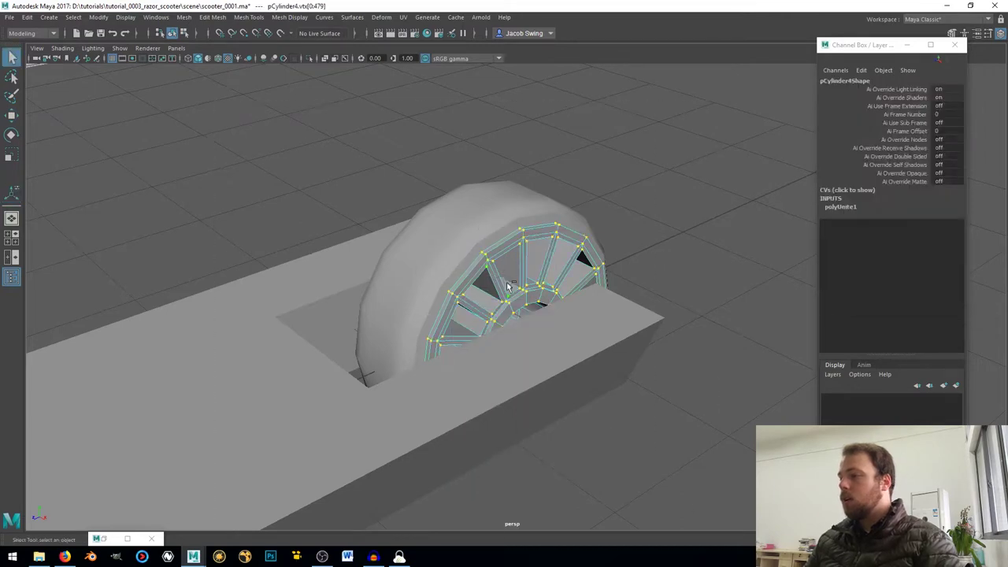
right_click_drag(507, 287, 566, 224, "shift")
right_click_drag(511, 254, 583, 200)
- Duplicate the combined spoked wheel part and isolate the duplicate
scroll(589, 246, "down", 2)
left_click_drag(590, 247, 496, 276, "alt")
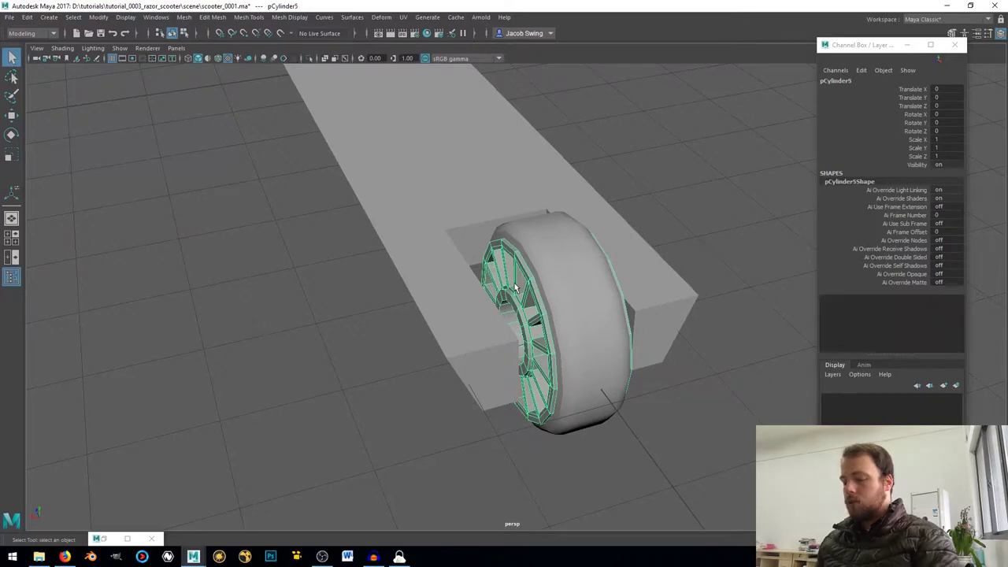
key("ctrl+d")
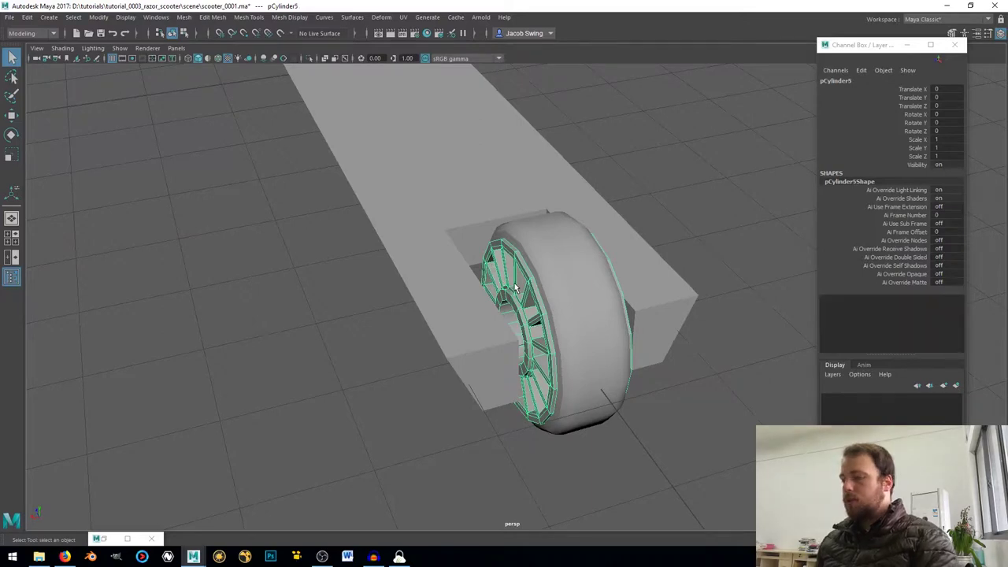
left_click(309, 59)
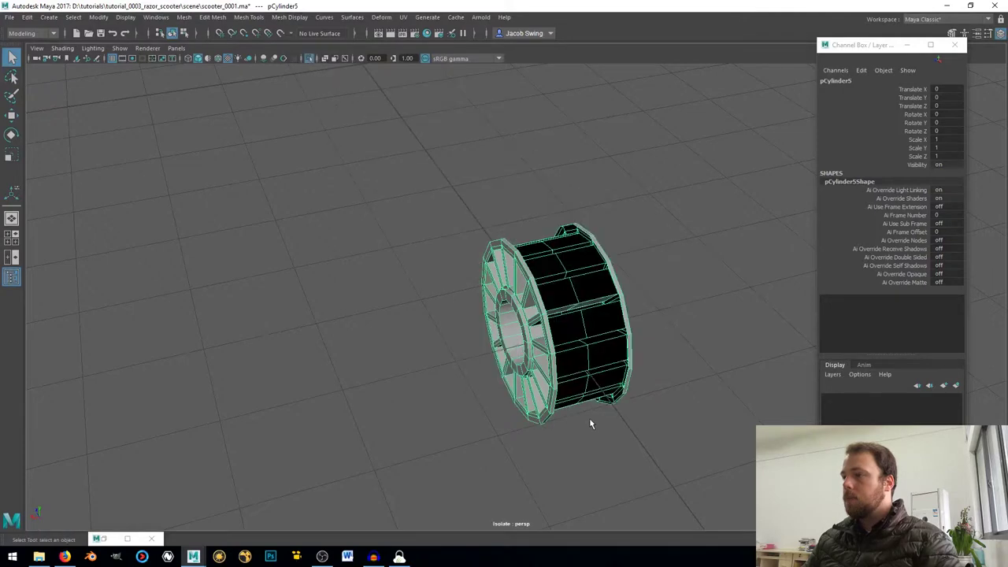
right_click_drag(589, 423, 683, 504, "alt")
middle_click_drag(683, 504, 570, 437, "alt")
left_click_drag(411, 328, 511, 285, "alt")
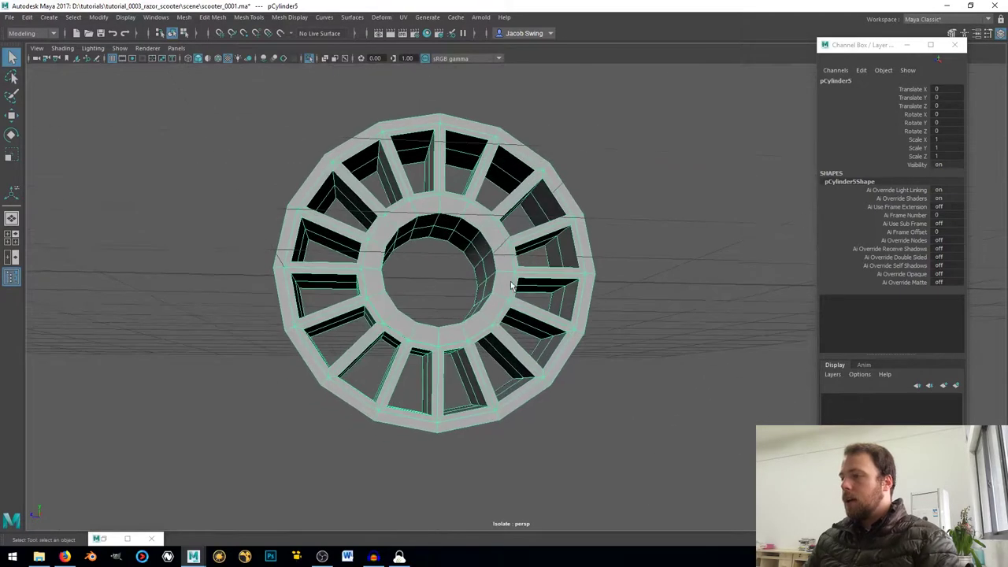
- Delete the hub's ring faces on both sides of the duplicate and its spoke and rim faces, keeping only the inner tube
right_click(502, 232)
left_click(503, 259)
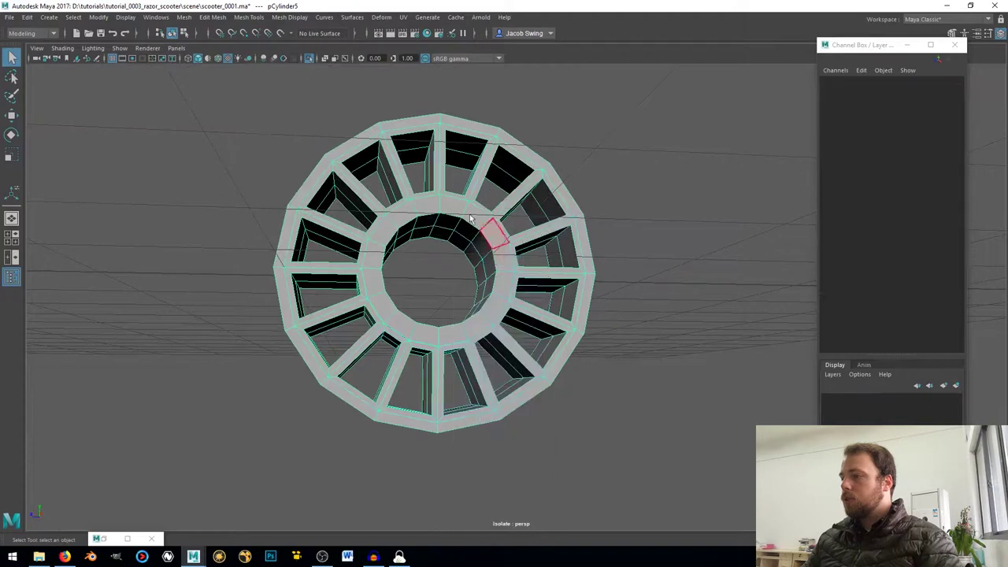
double_click(449, 207)
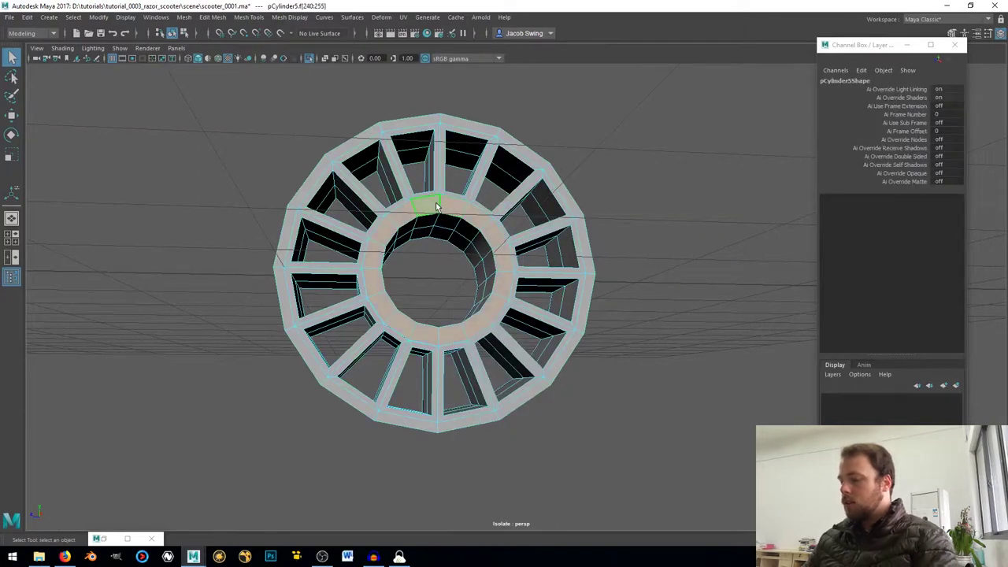
key("Delete")
left_click_drag(463, 222, 578, 233, "alt")
left_click(600, 230)
left_click(619, 228, "shift")
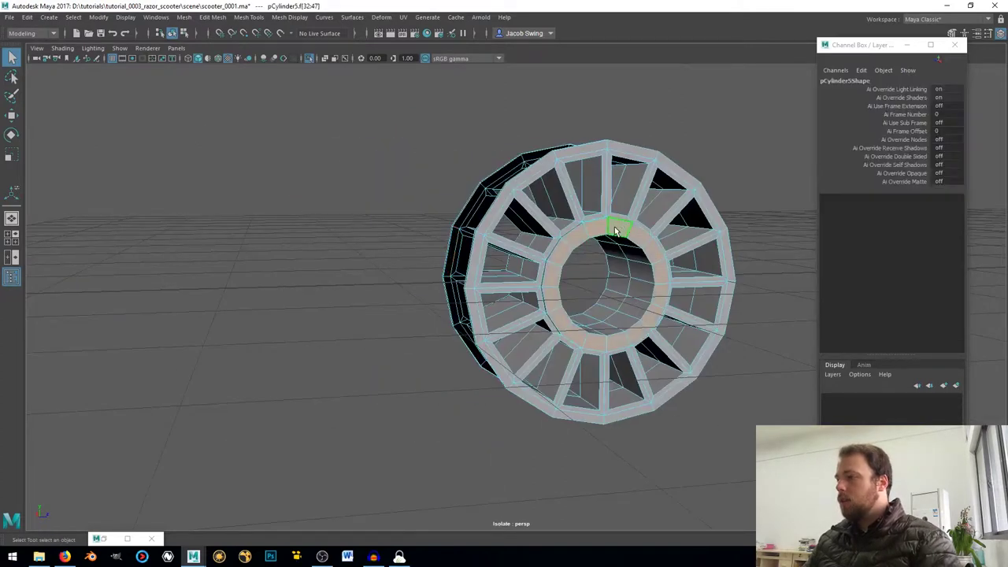
key("Delete")
double_click(607, 218)
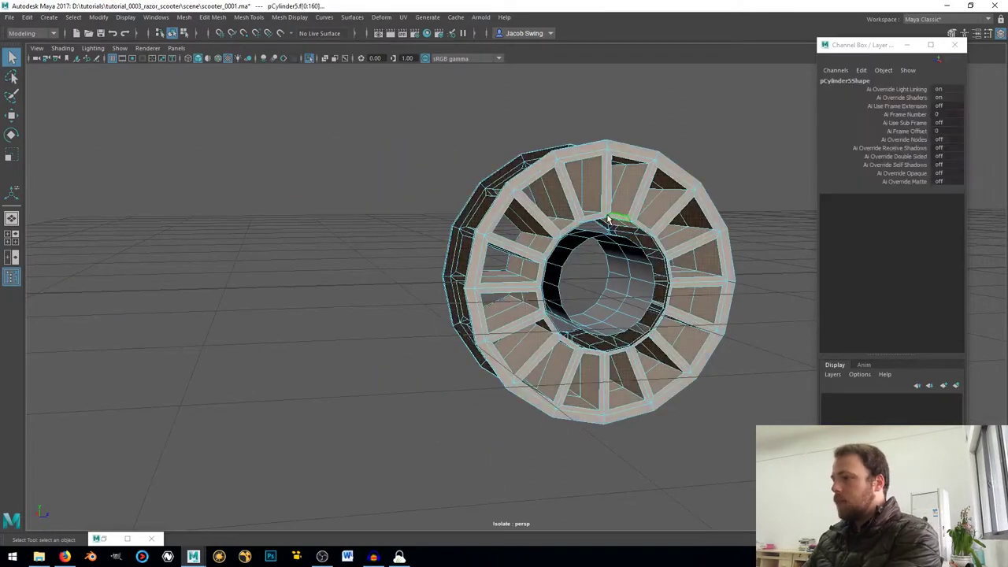
key("Delete")
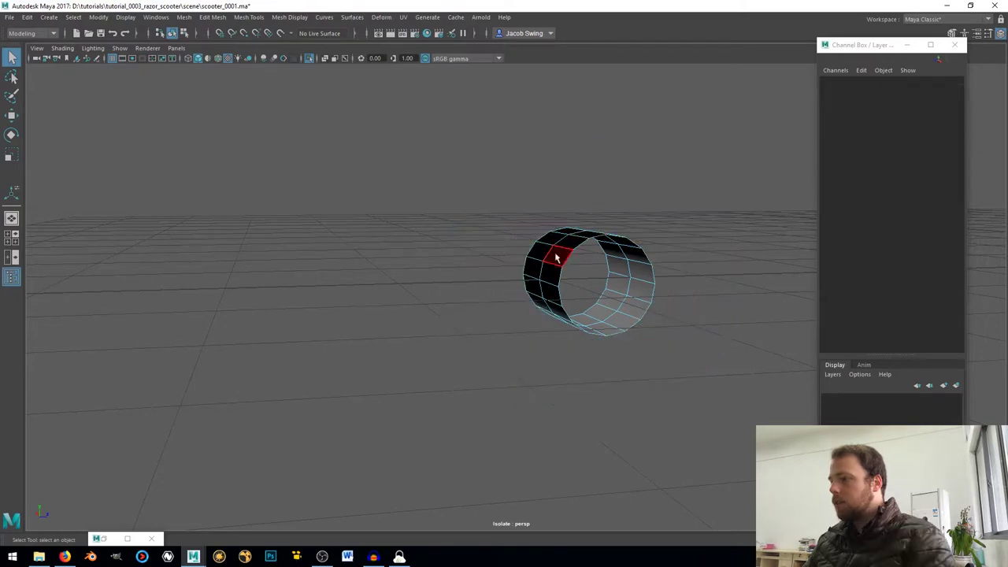
- Delete the edge loop around the middle of the tube and return to object selection
right_click_drag(554, 253, 555, 224)
left_click_drag(548, 245, 532, 237, "alt")
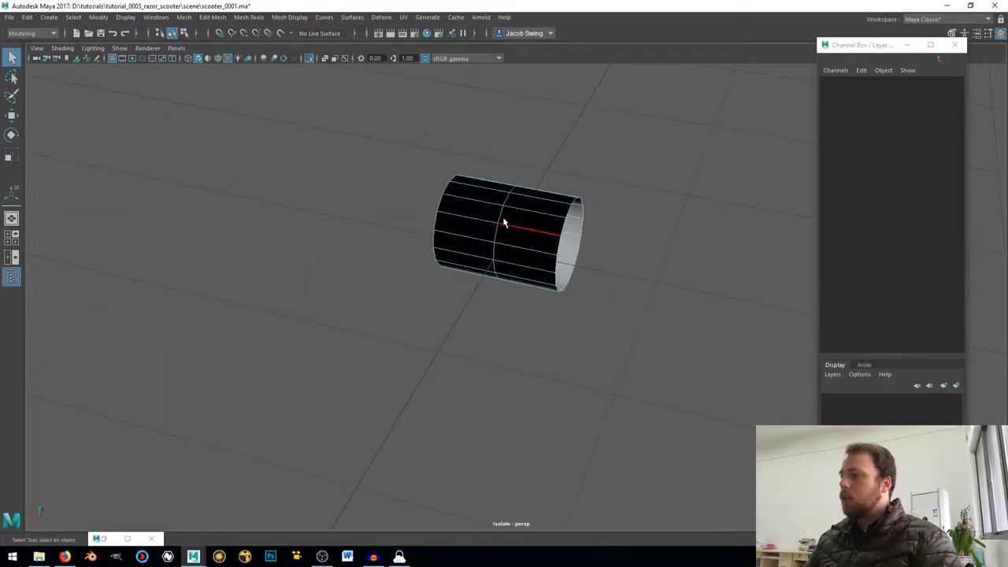
double_click(501, 219)
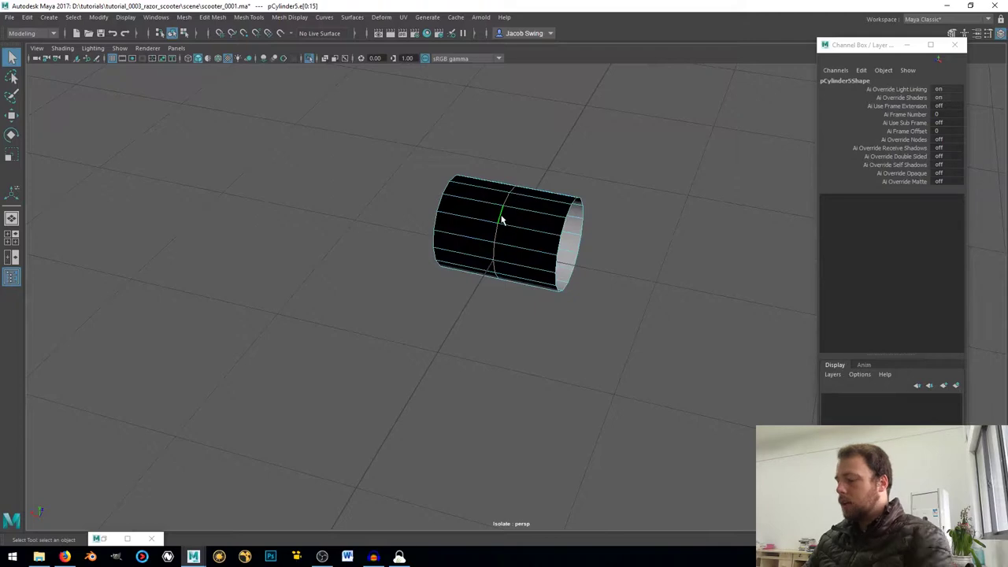
right_click_drag(501, 219, 563, 194)
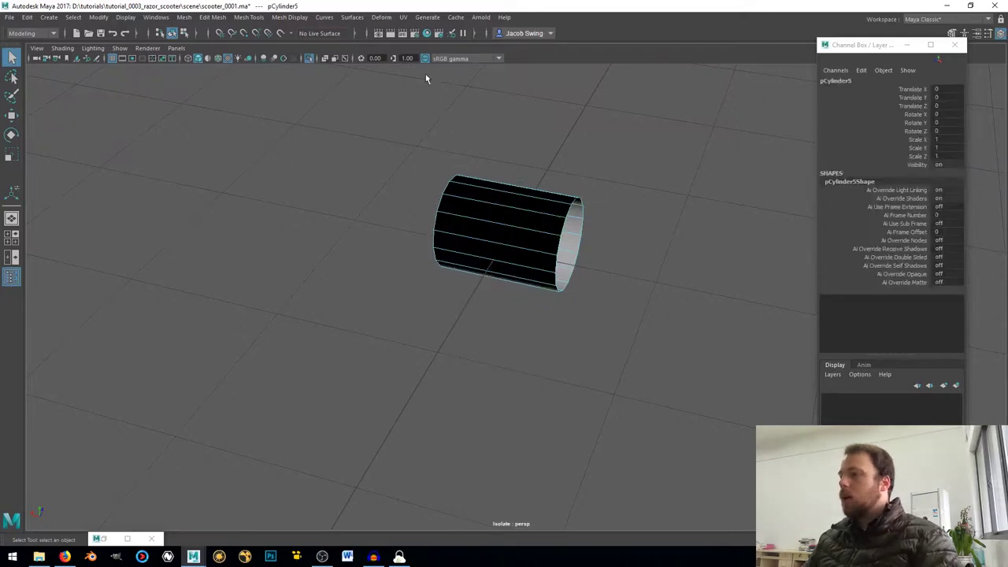
- Leave the isolated view and stretch the tube along the X axis to a Scale X of 3.129
left_click(310, 60)
left_click_drag(494, 232, 331, 303, "alt")
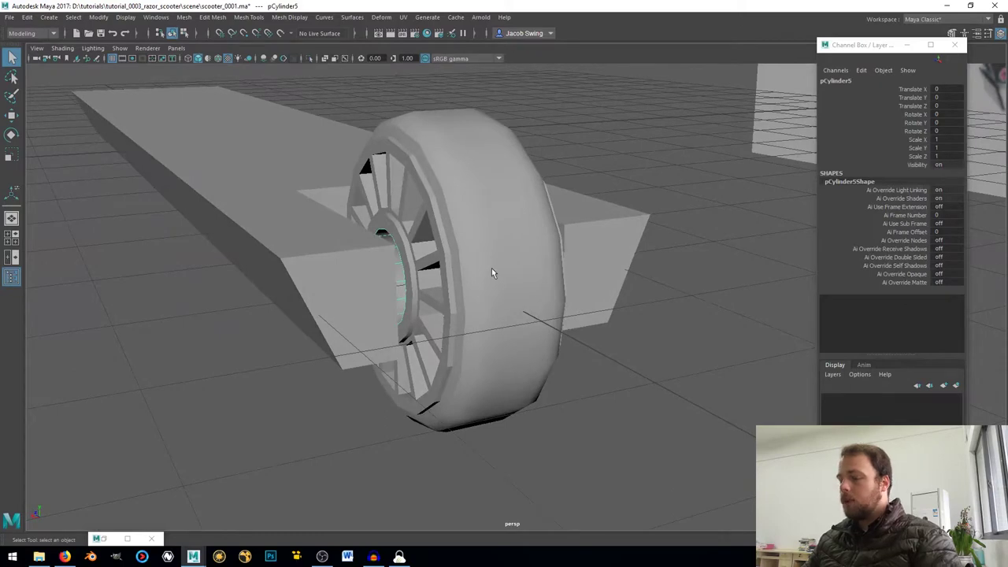
key("r")
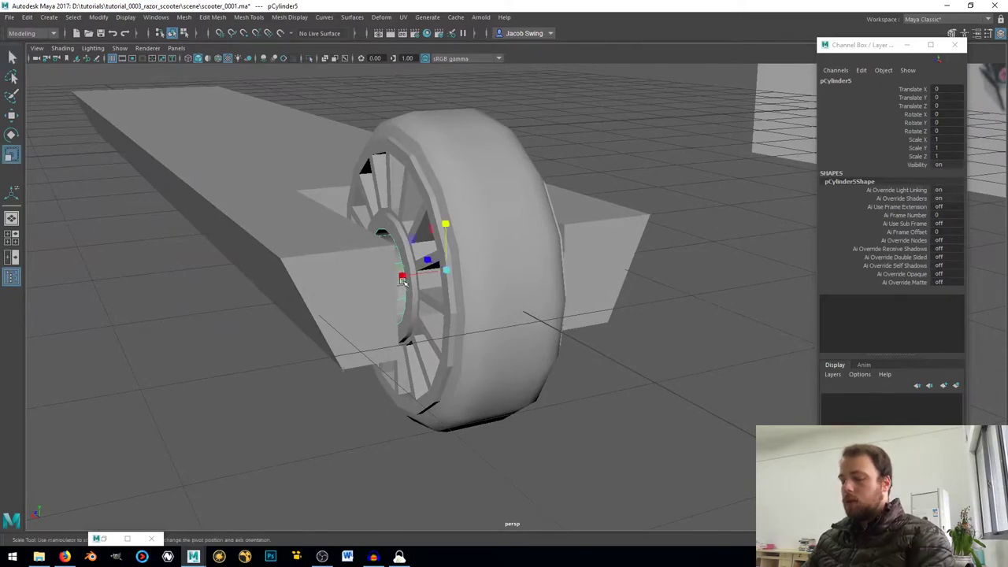
left_click_drag(403, 274, 378, 229)
- Select all faces of the stretched tube and bring up the mesh display commands for editing its normals
right_click(270, 373)
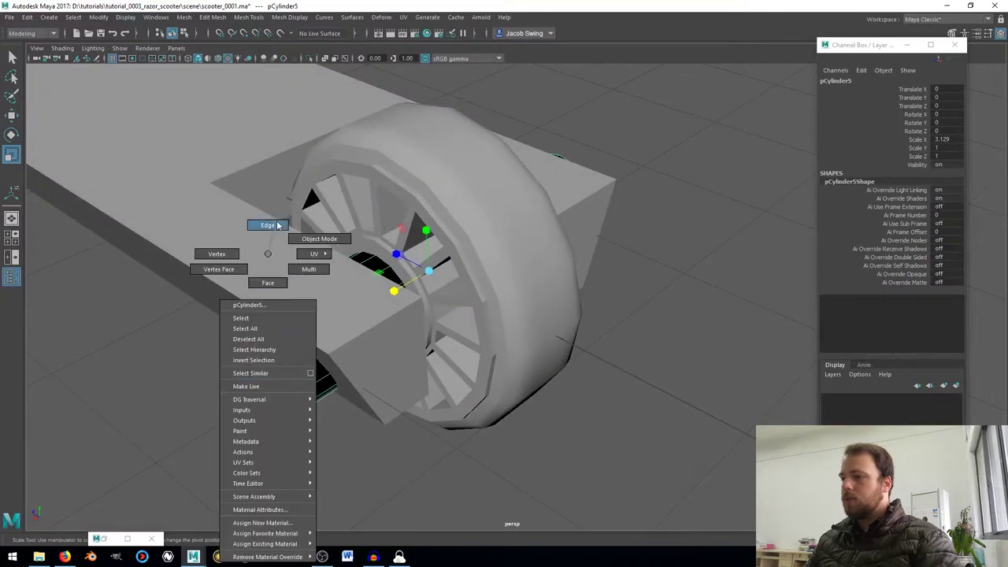
left_click(267, 282)
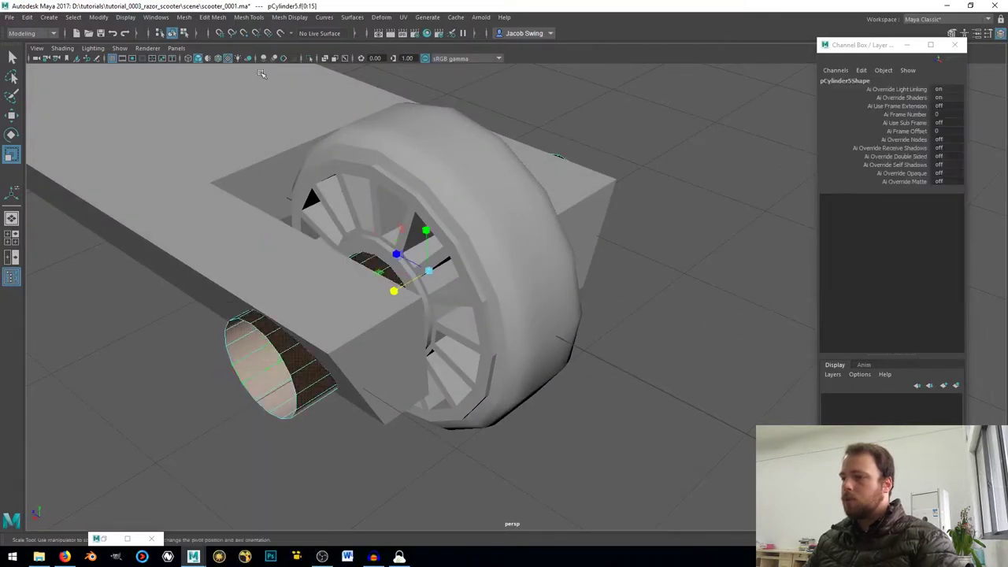
middle_click_drag(283, 359, 353, 363, "alt")
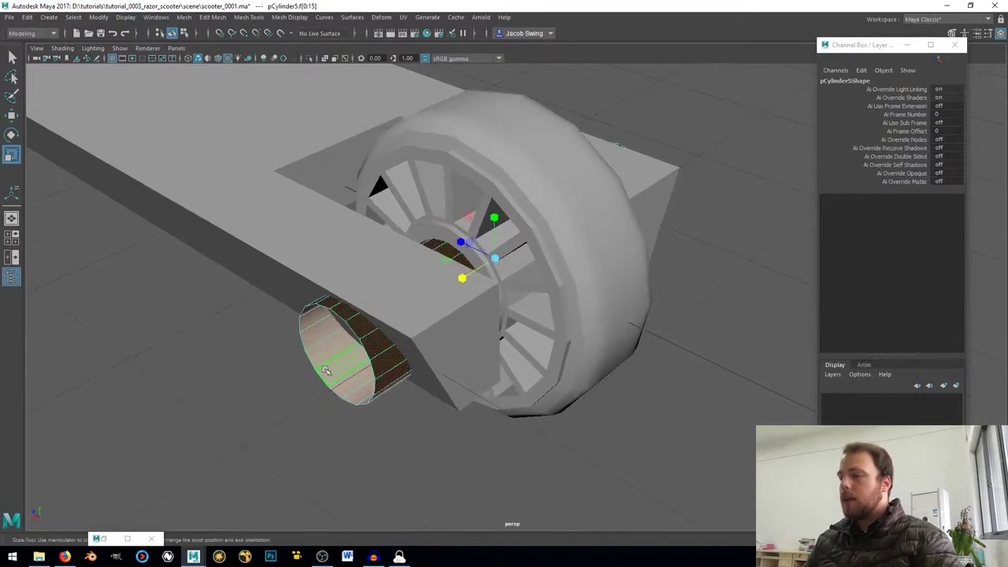
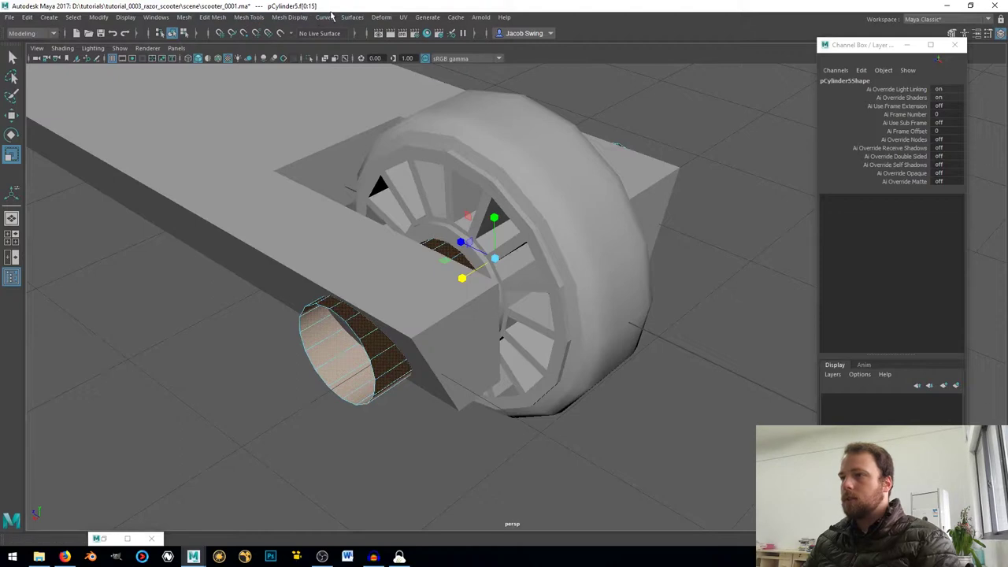
left_click(362, 17)
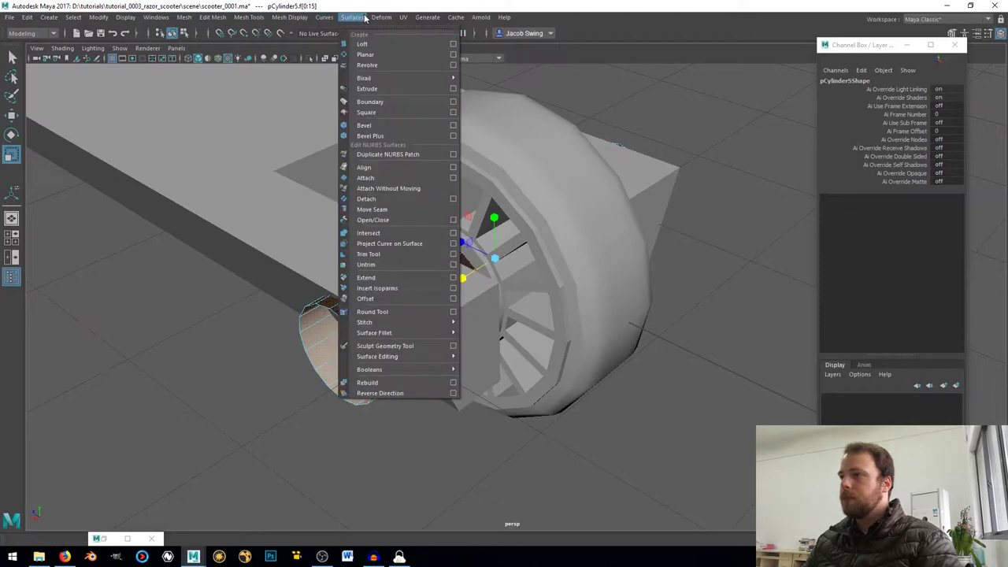
left_click(365, 17)
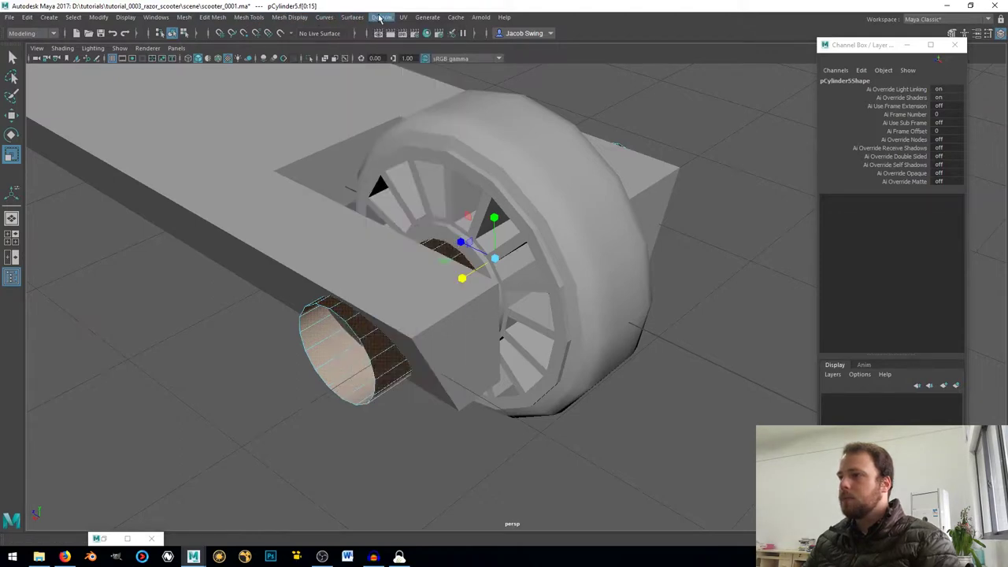
left_click(296, 17)
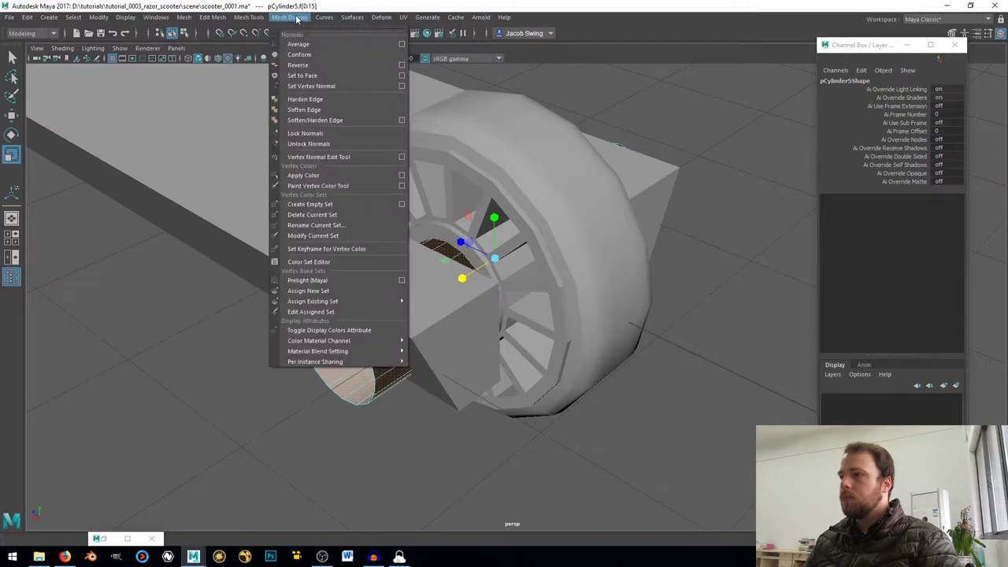
- Reverse the face normals of the axle cylinder and return it to object mode
left_click(298, 65)
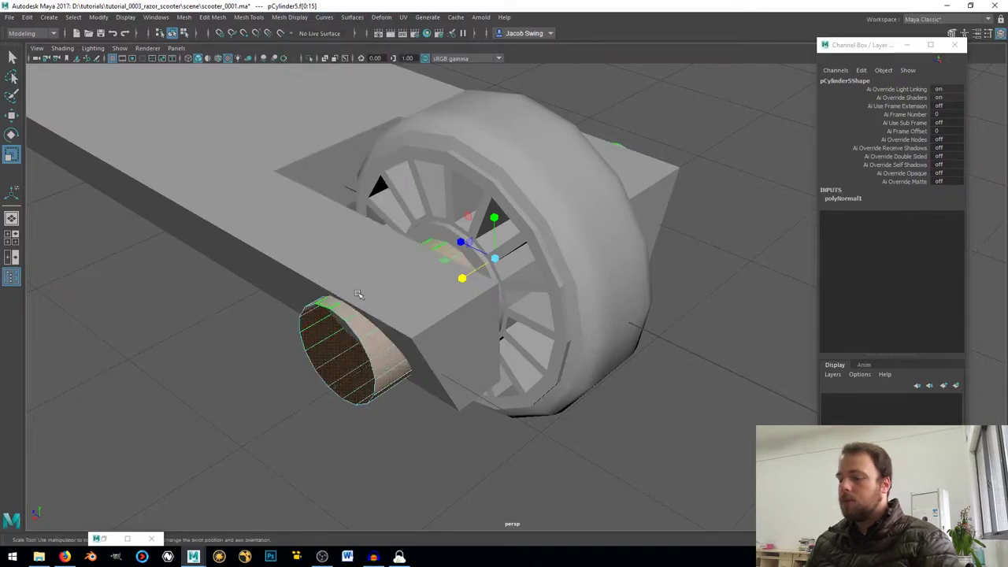
right_click_drag(326, 254, 387, 228)
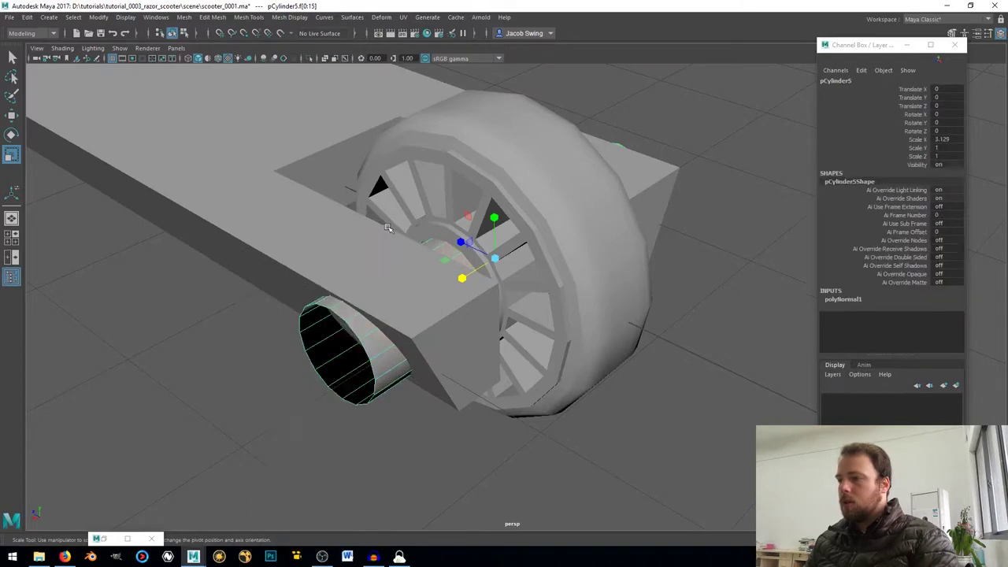
left_click_drag(388, 227, 370, 327, "alt")
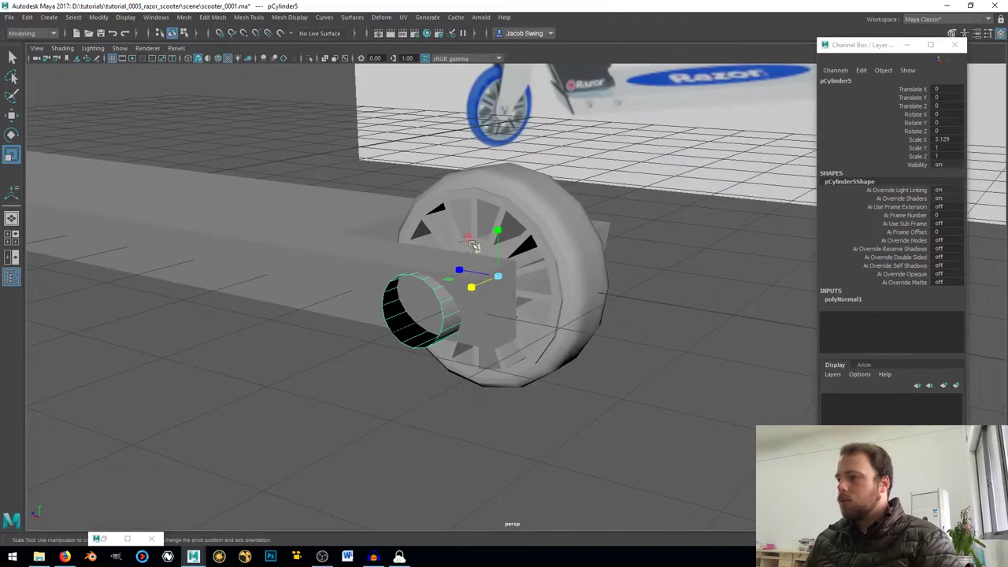
left_click_drag(467, 238, 459, 304, "alt")
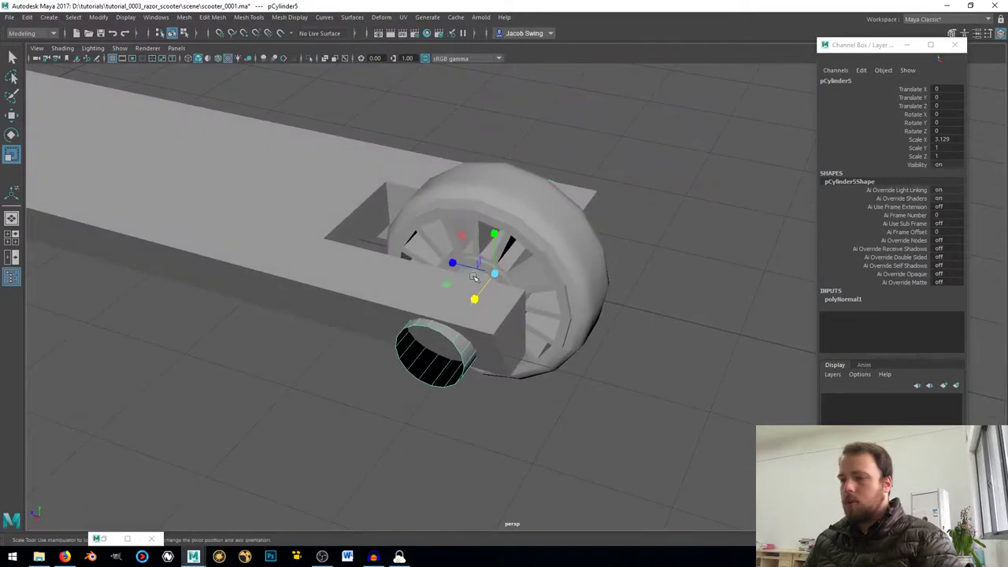
- Scale the axle cylinder down in Y and Z together to about 0.478, keeping its length
mouse_move(461, 234)
left_mouse_down()
mouse_move(468, 245)
mouse_move(462, 236)
left_mouse_up()
middle_click_drag(462, 236, 465, 243, "ctrl")
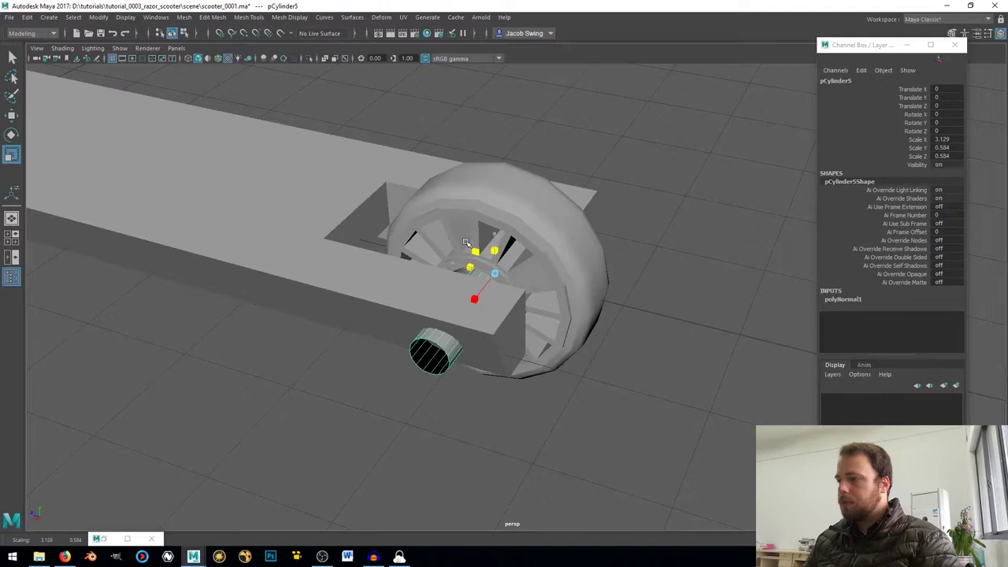
left_click_drag(465, 242, 469, 247)
scroll(486, 264, "up", 3)
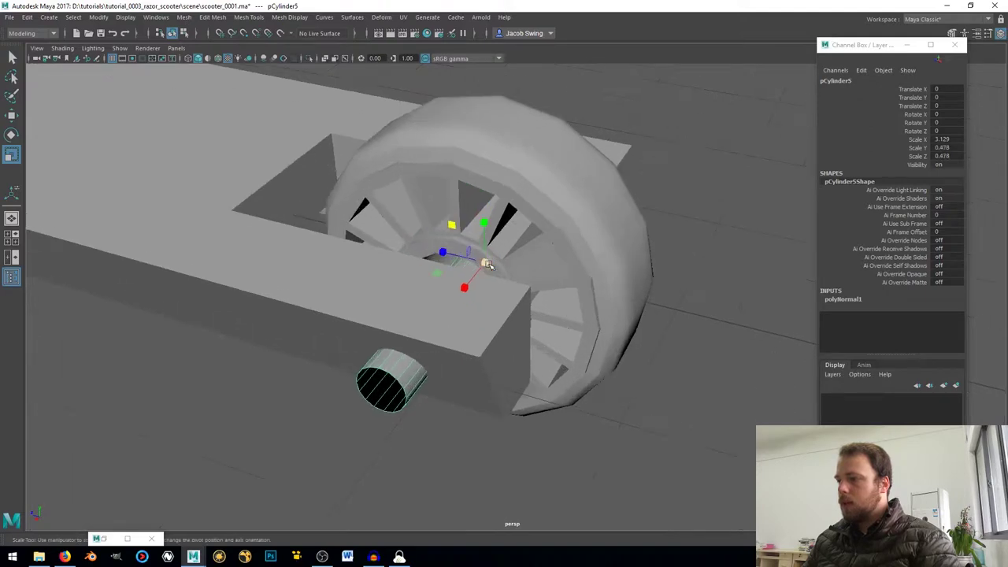
- Isolate the spoked rim and the axle cylinder in the viewport
left_click(511, 254)
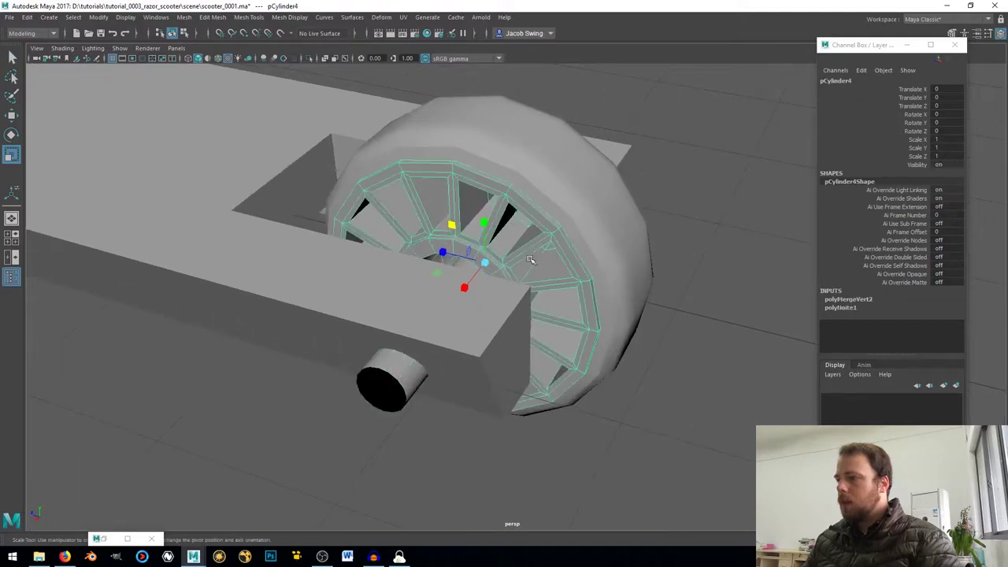
left_click(386, 383, "shift")
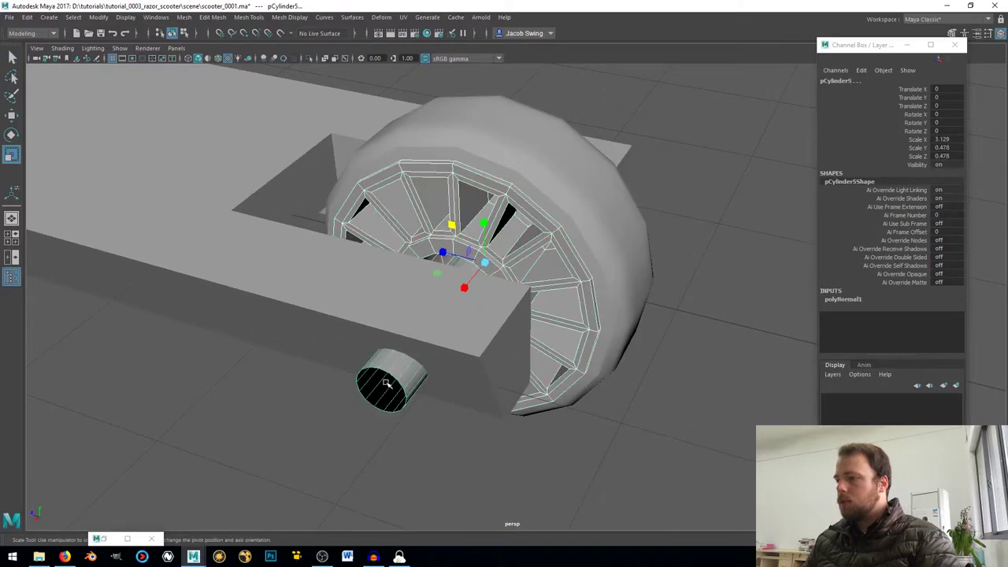
left_click(324, 58)
left_click_drag(397, 291, 158, 223, "alt")
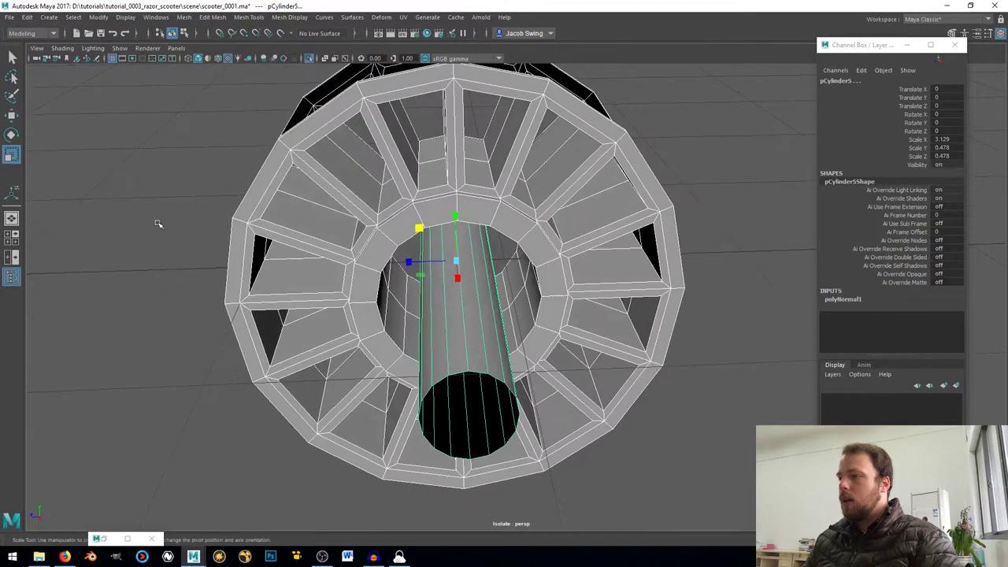
- Delete the unneeded edges of the rim's hub hole and select the full ring of faces lining it
left_click(157, 223)
right_click_drag(388, 254, 388, 285)
left_click_drag(431, 301, 386, 293, "alt")
left_click(380, 270)
right_click_drag(381, 260, 374, 280)
left_click(396, 237)
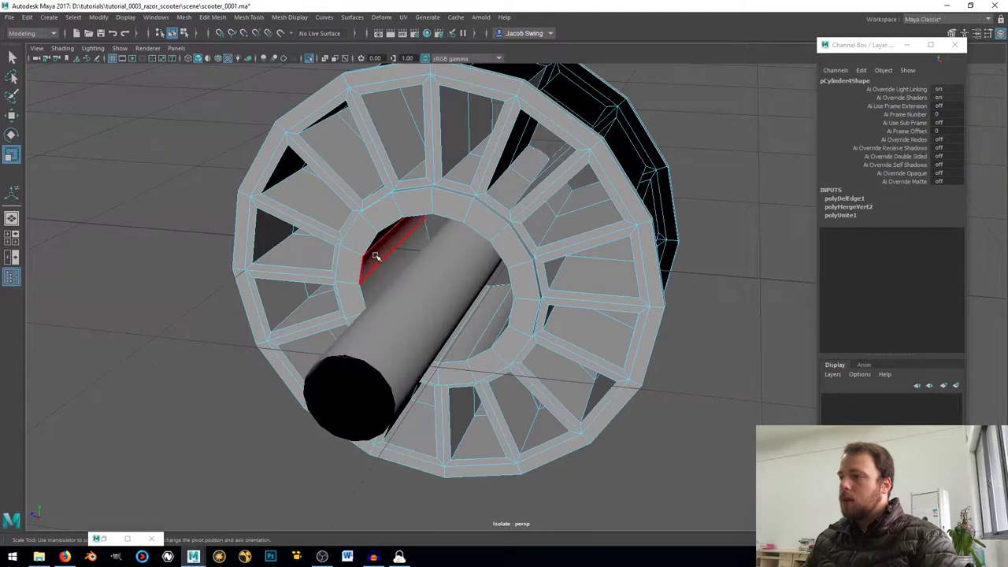
double_click(374, 269)
left_click_drag(375, 269, 429, 295, "alt")
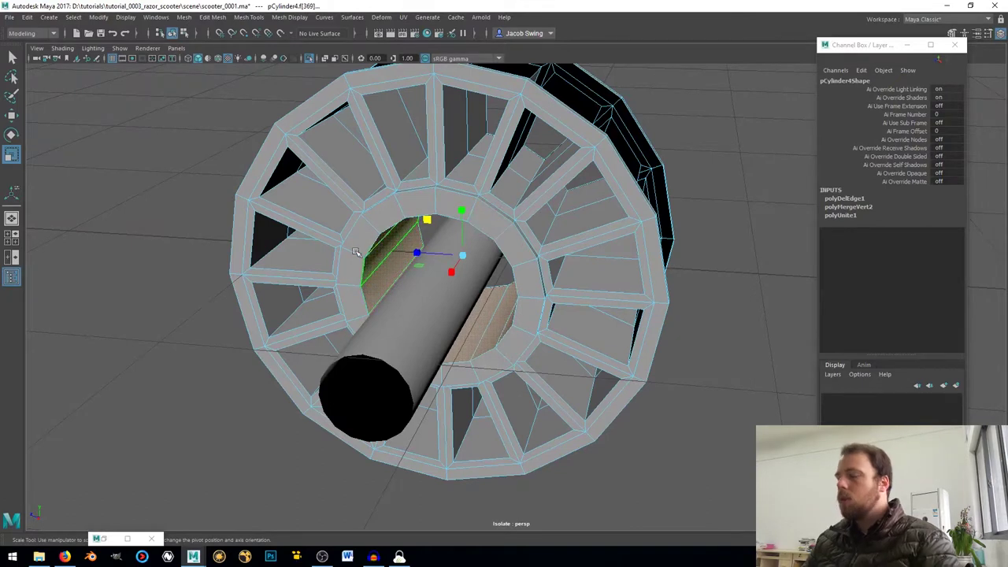
- Convert the hub hole's face selection to vertices and move them along their normals inward to the axle's surface
left_click_drag(356, 251, 303, 260, "alt")
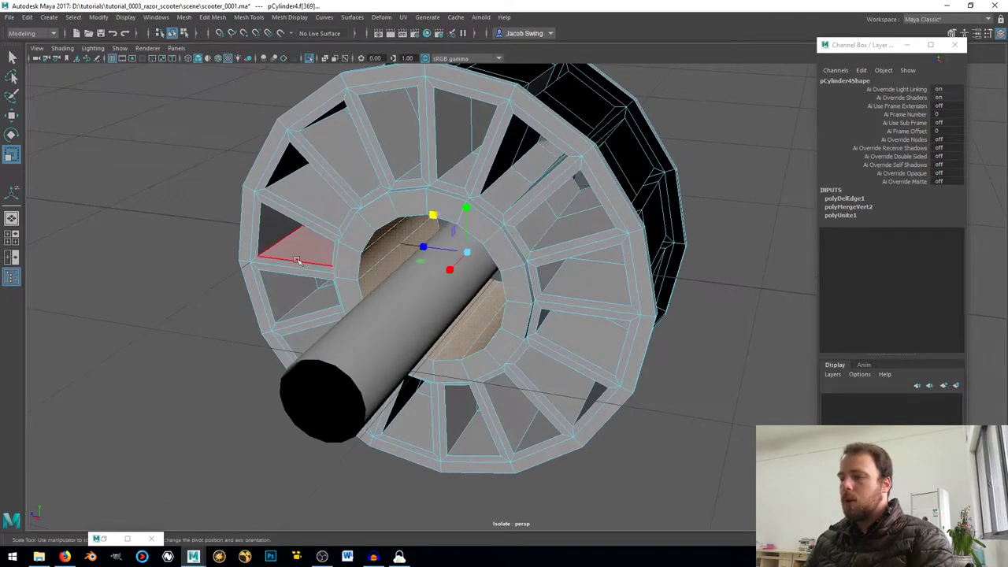
key("w")
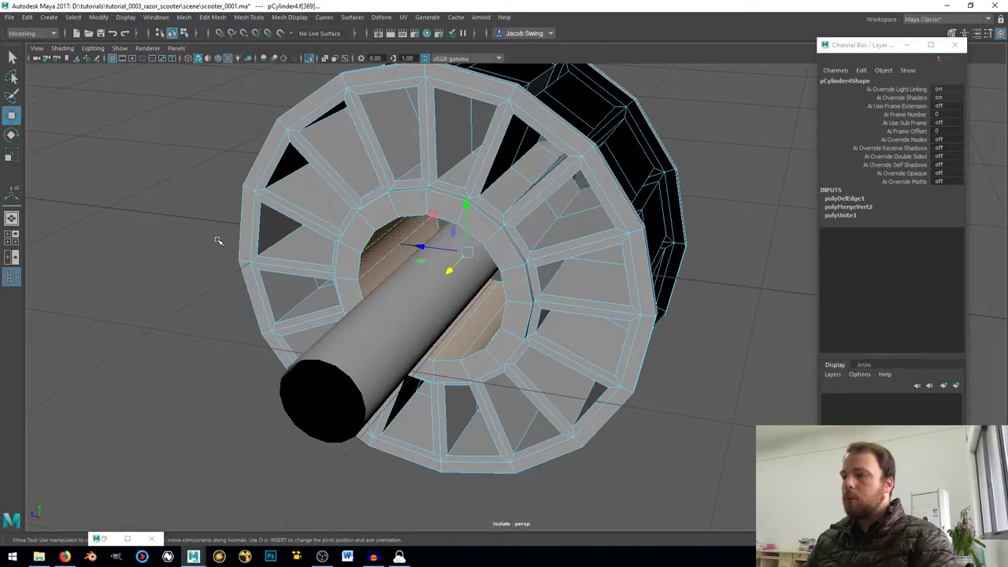
left_click(218, 241)
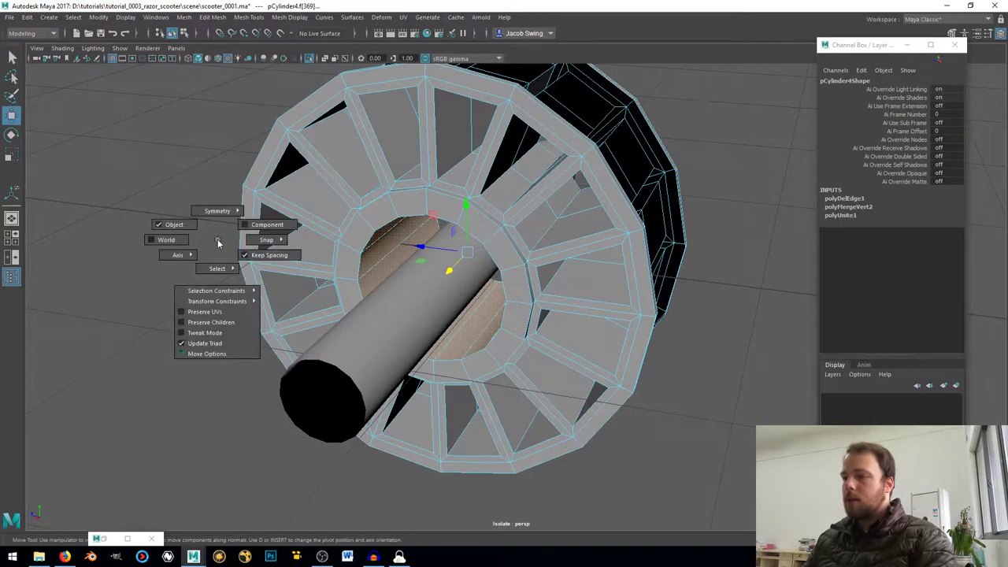
left_click_drag(211, 245, 150, 239)
mouse_move(383, 257)
left_mouse_down("alt")
mouse_move(420, 216)
mouse_move(439, 218)
mouse_move(427, 236)
mouse_move(389, 252)
left_mouse_up("alt")
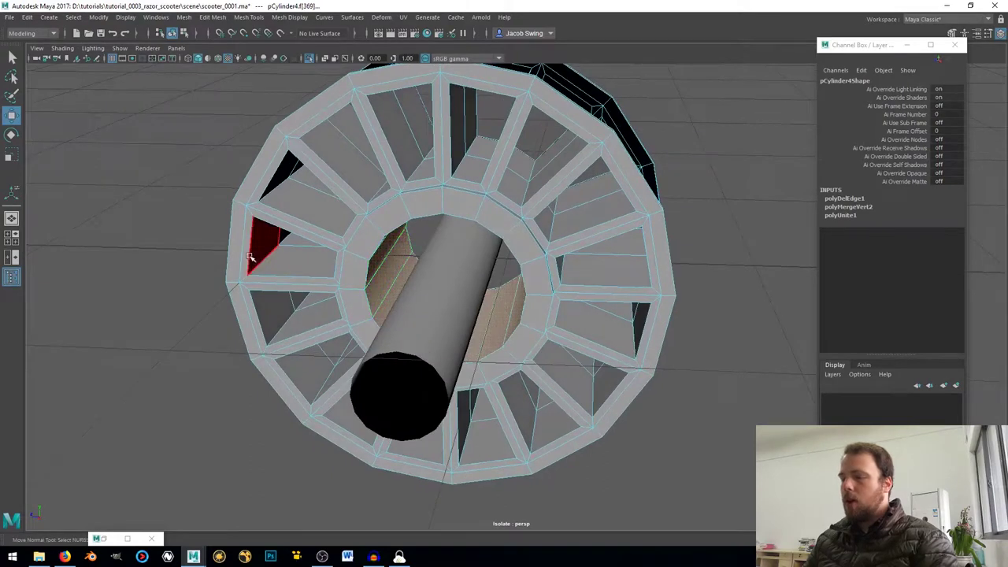
right_click(164, 256, "ctrl")
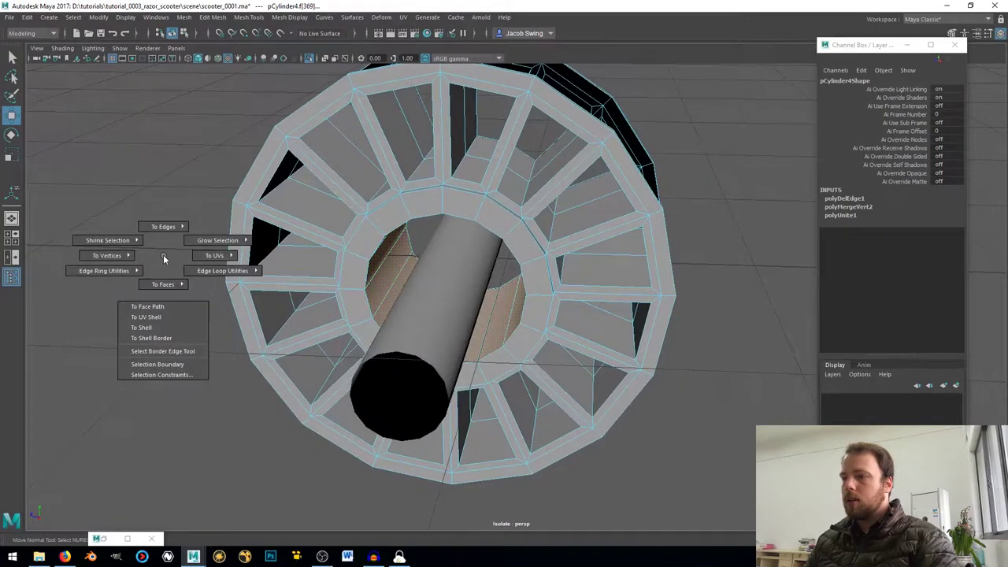
right_click_drag(164, 258, 95, 257, "ctrl")
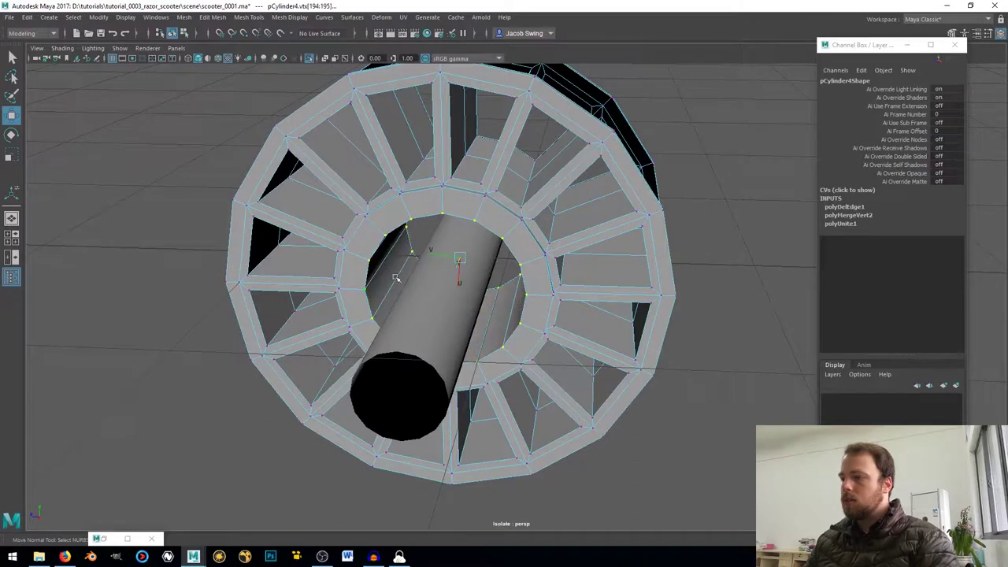
left_click_drag(396, 278, 477, 349, "alt")
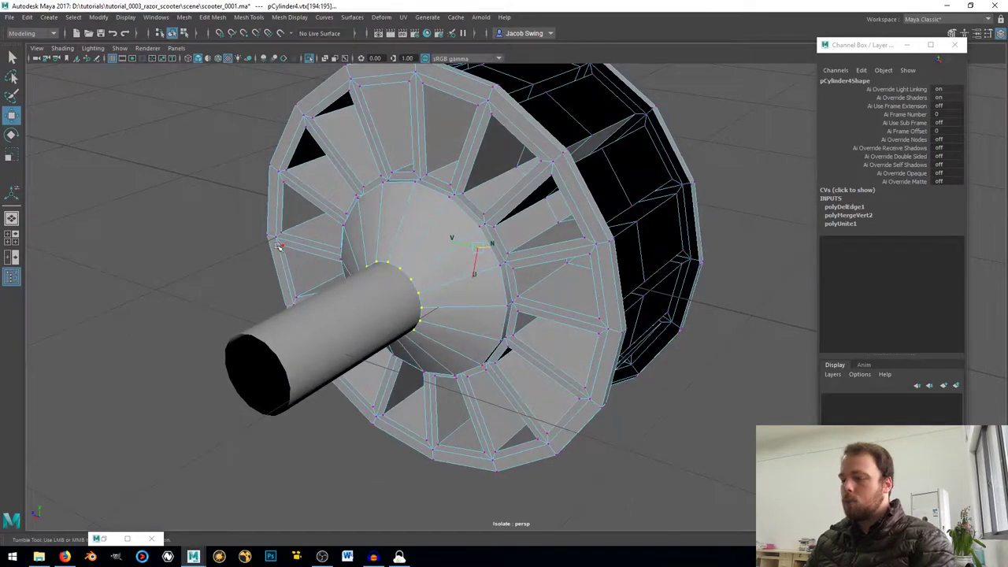
- Set the move axis to Object and vertex-snap the hub's near inner edge loop back along the axle, flush with the hub face
left_click(205, 215)
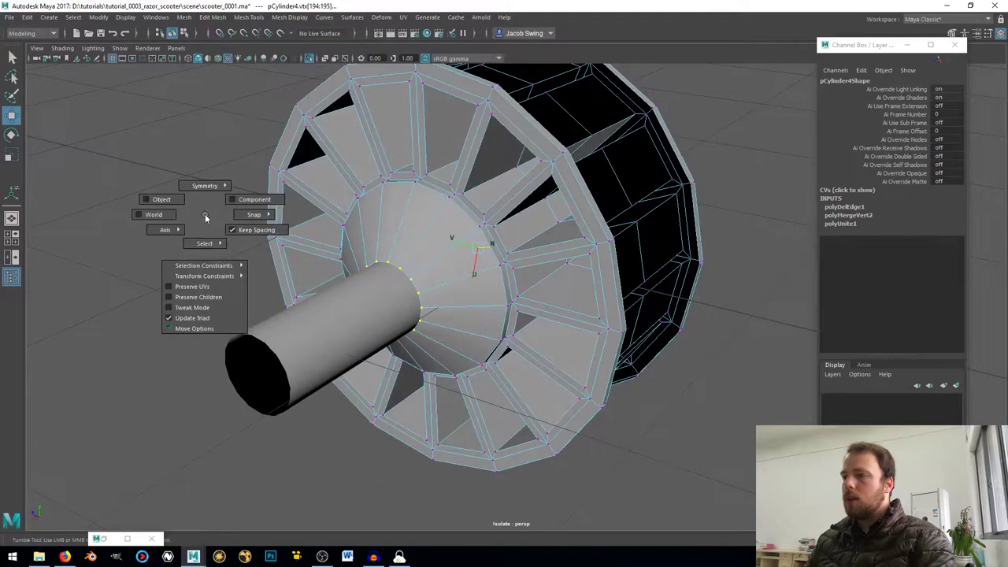
left_click_drag(205, 216, 152, 200)
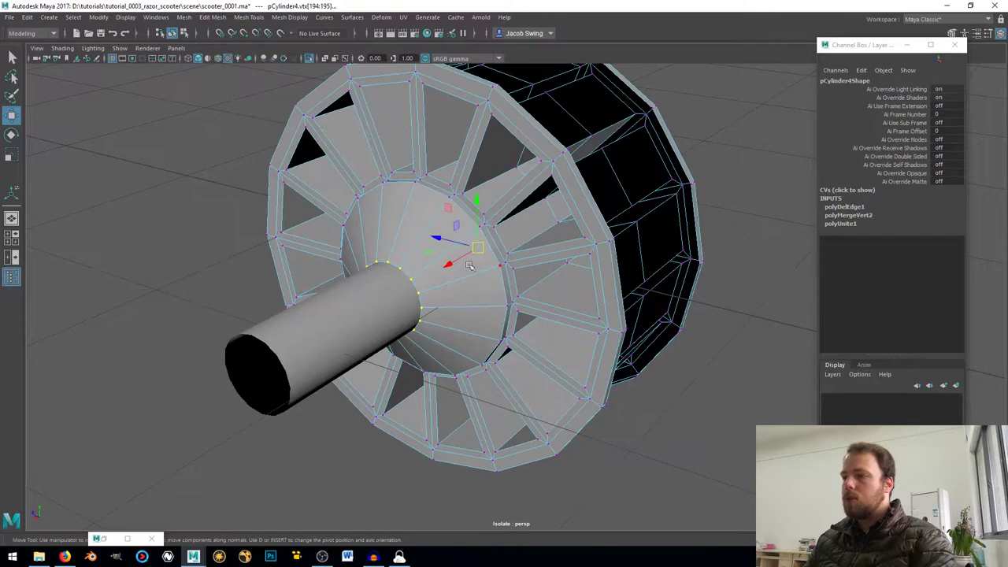
right_click_drag(398, 224, 394, 192)
left_click(394, 262)
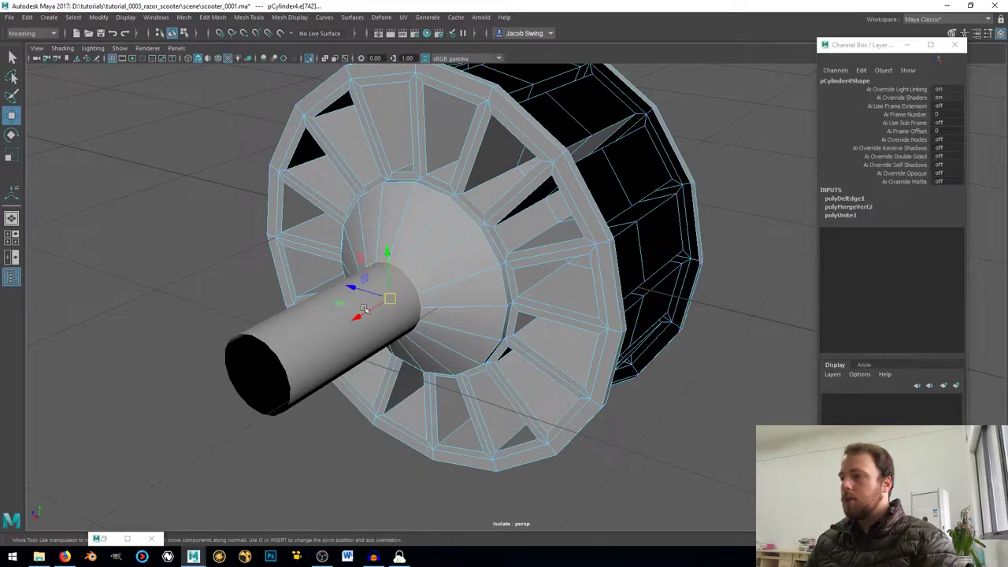
key("v")
left_click_drag(358, 317, 412, 179)
- Vertex-snap the inner edge loop on the hub's opposite side along the axle, flush with that side's hub face
left_click_drag(577, 222, 419, 211, "alt")
double_click(650, 255)
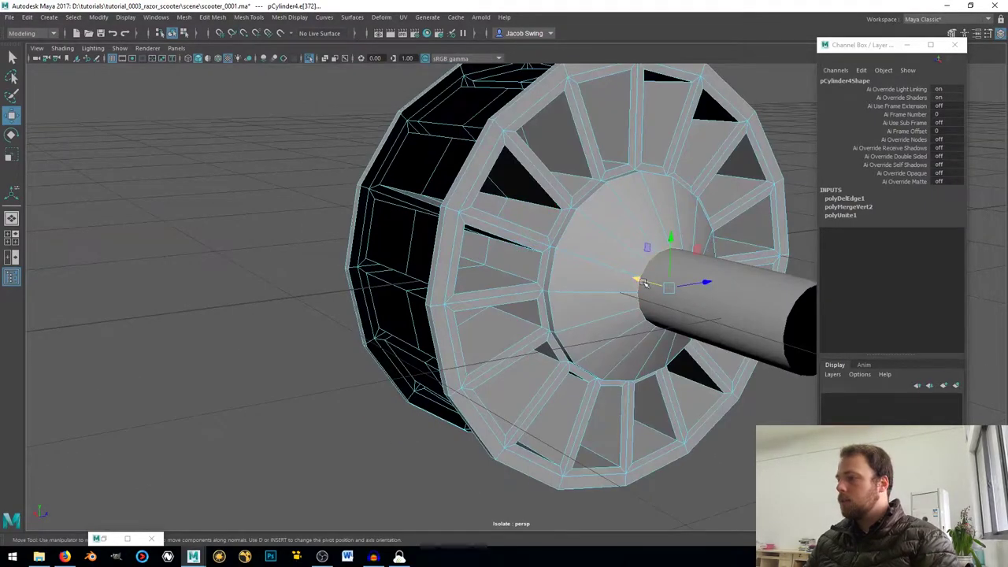
key("v")
left_click_drag(634, 279, 548, 290)
left_click_drag(473, 281, 630, 272, "alt")
- Return the rim to object mode and turn off isolation so the whole scooter model is shown
right_click_drag(480, 206, 566, 175)
scroll(566, 175, "down", 2)
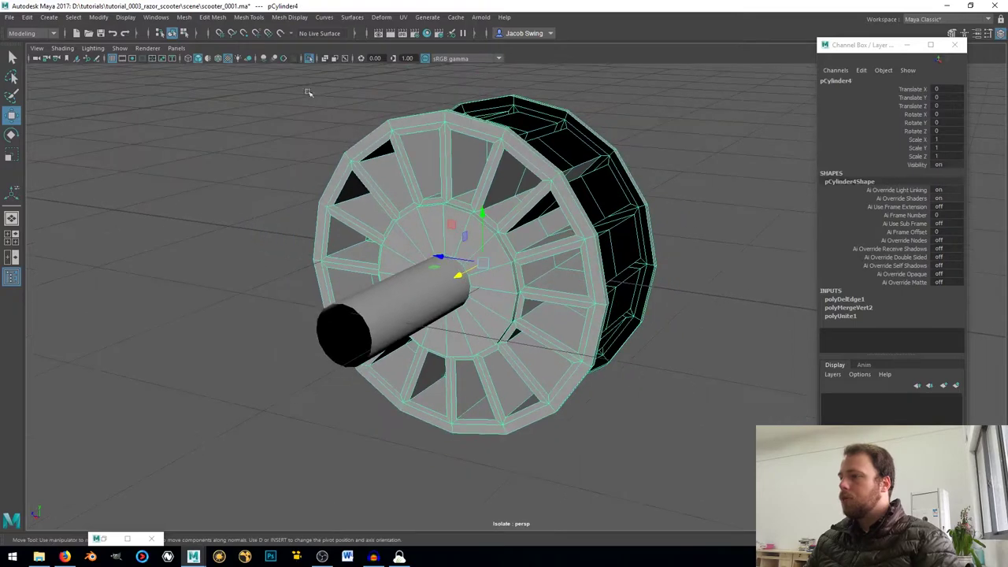
left_click(307, 59)
scroll(367, 163, "down", 3)
left_click_drag(572, 265, 543, 295, "alt")
- Extrude the open edge loop at the axle cylinder's outer end and scale it outward into a flange
scroll(446, 295, "up", 5)
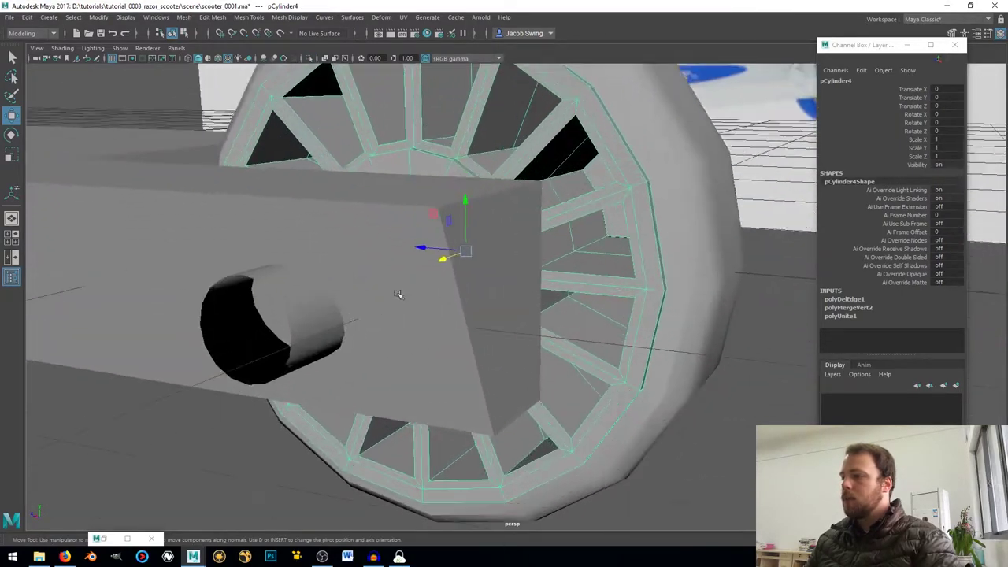
middle_click_drag(400, 294, 473, 285, "alt")
left_click_drag(473, 286, 434, 290, "alt")
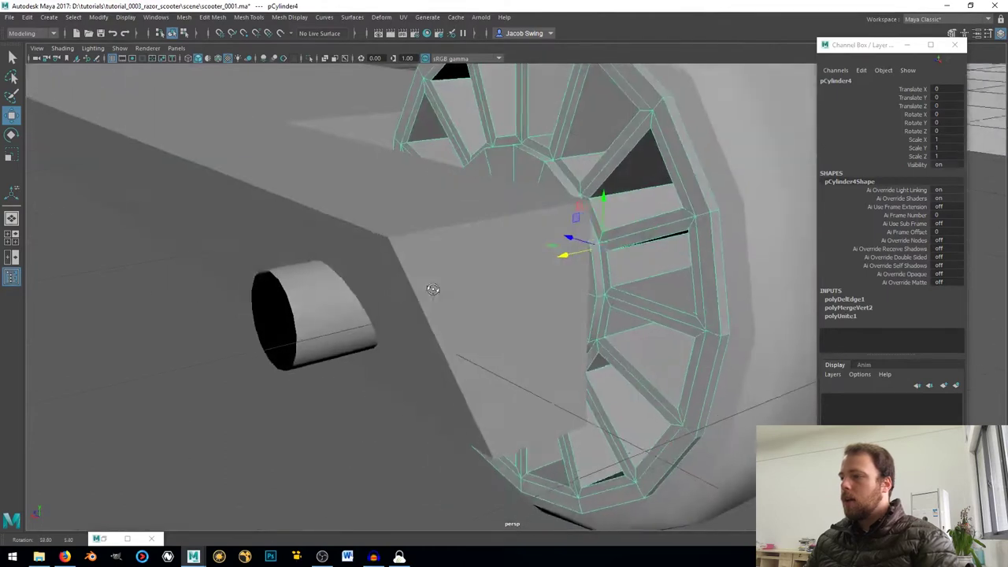
left_click(301, 309)
right_click_drag(297, 315, 246, 253)
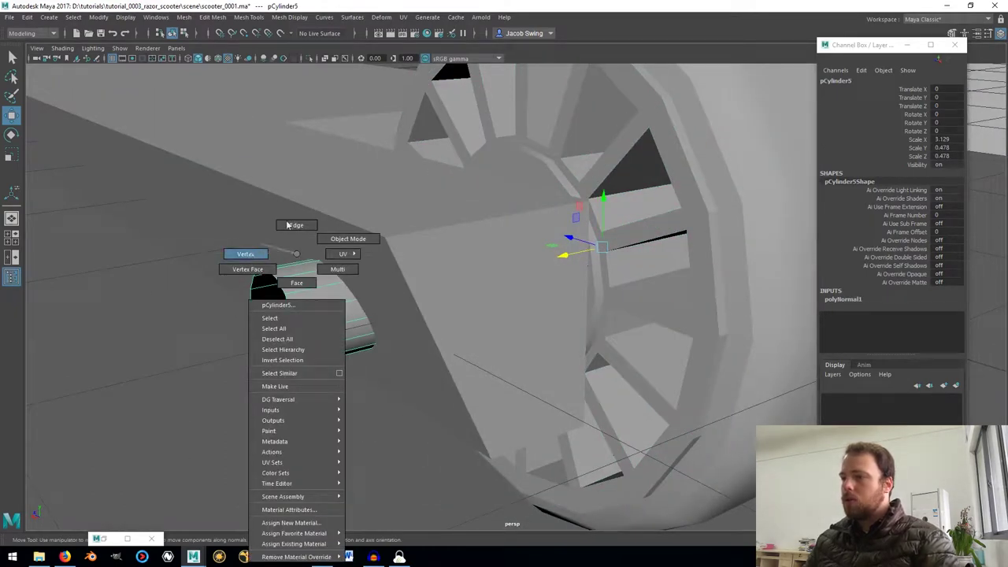
right_click_drag(288, 225, 293, 225)
left_click(284, 291)
scroll(176, 312, "up", 2)
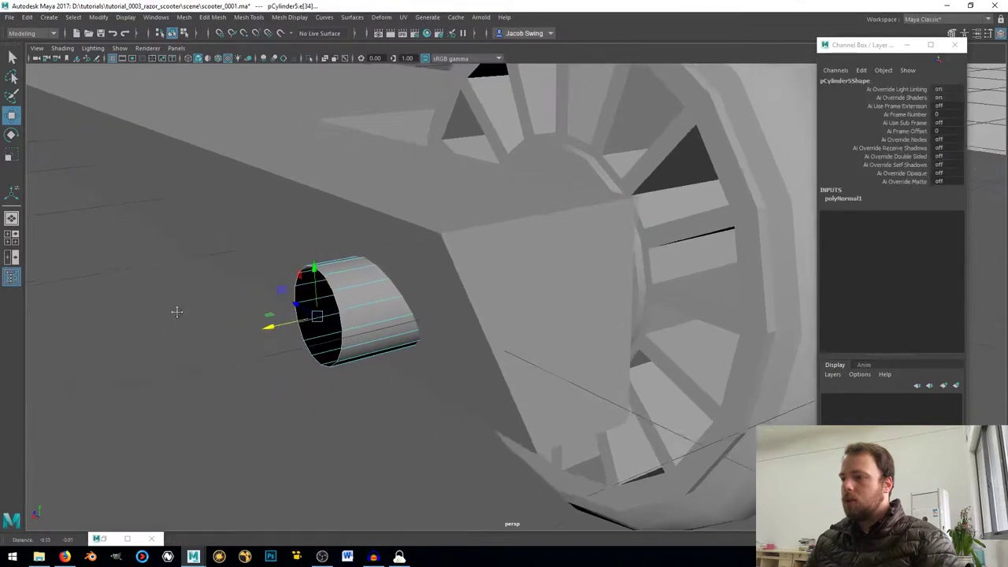
middle_click_drag(177, 311, 181, 305, "alt")
right_click_drag(161, 299, 157, 321, "shift")
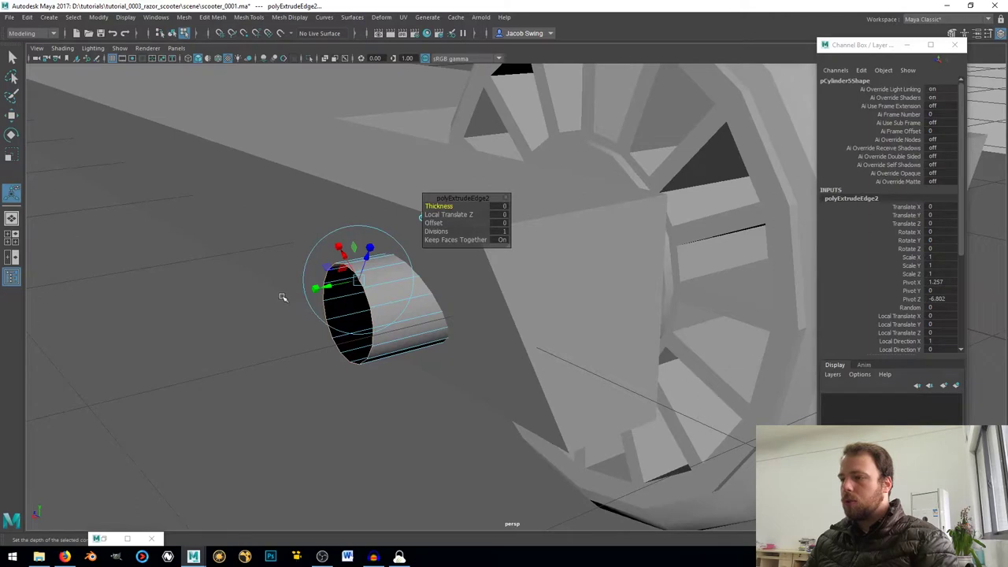
key("r")
left_click_drag(350, 314, 369, 361)
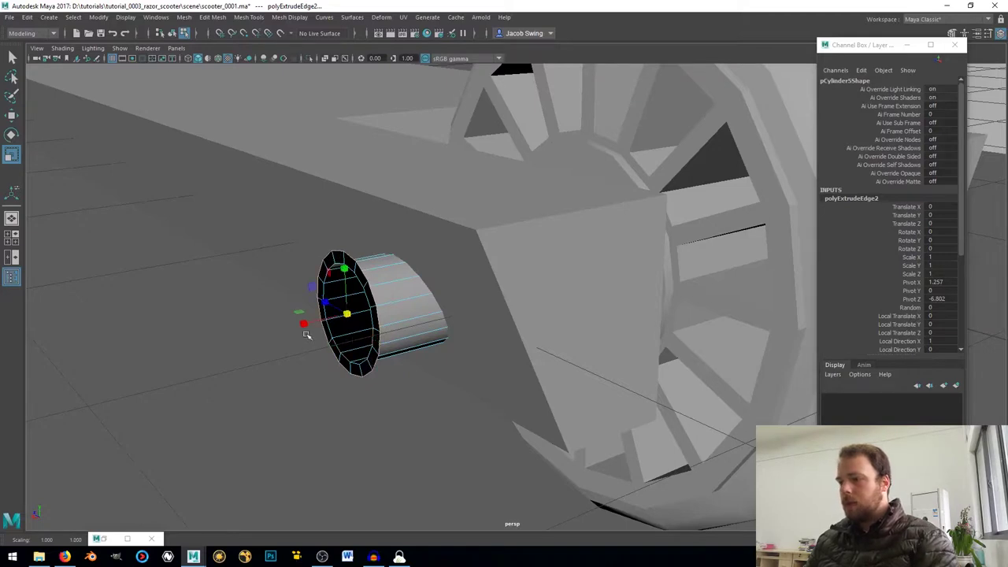
- Extrude the flange's outer edge about 0.085 along the axle, and extrude again, scaling the new loop inward to narrow the opening
right_click_drag(204, 306, 209, 329, "shift")
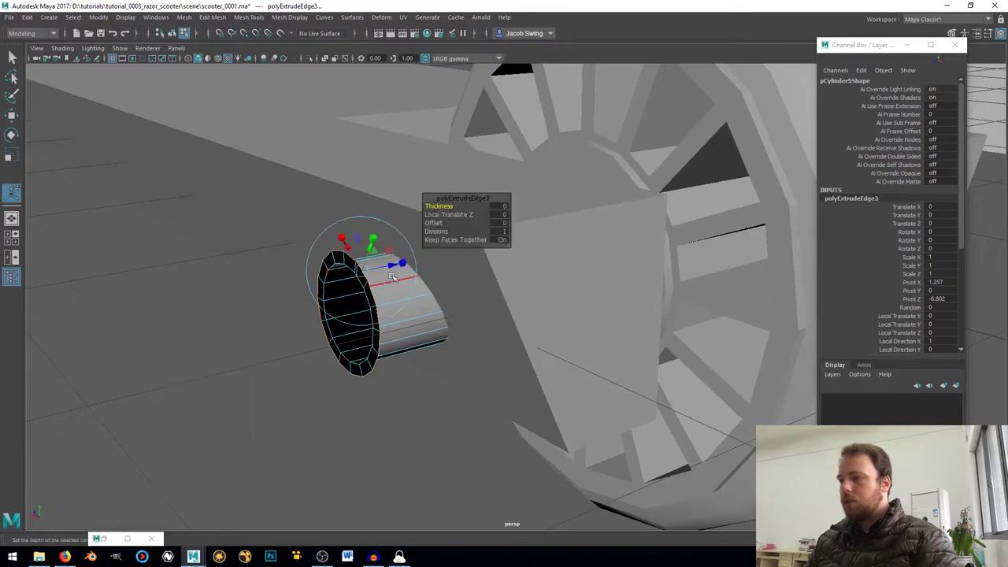
left_click_drag(390, 267, 367, 271)
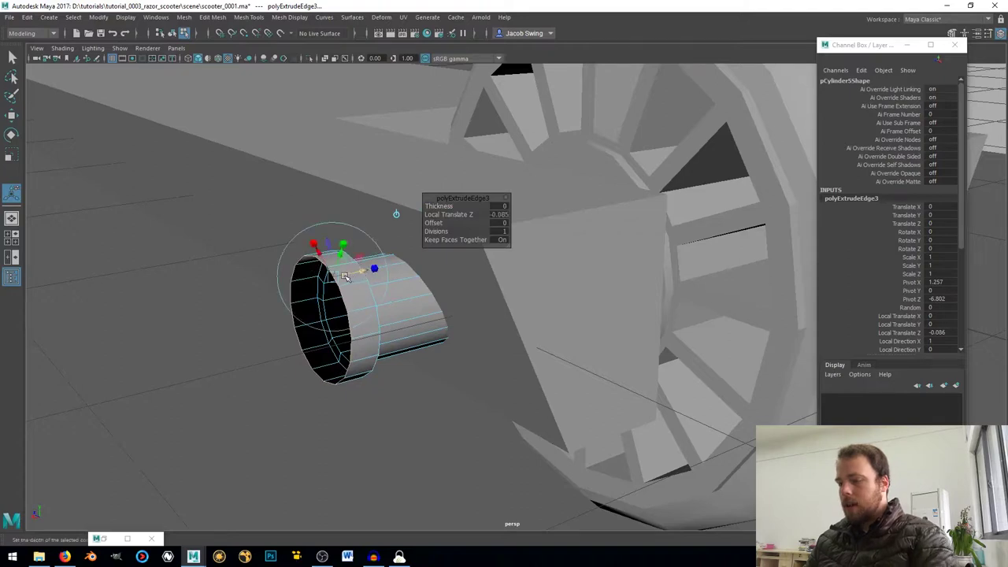
key("ctrl+e")
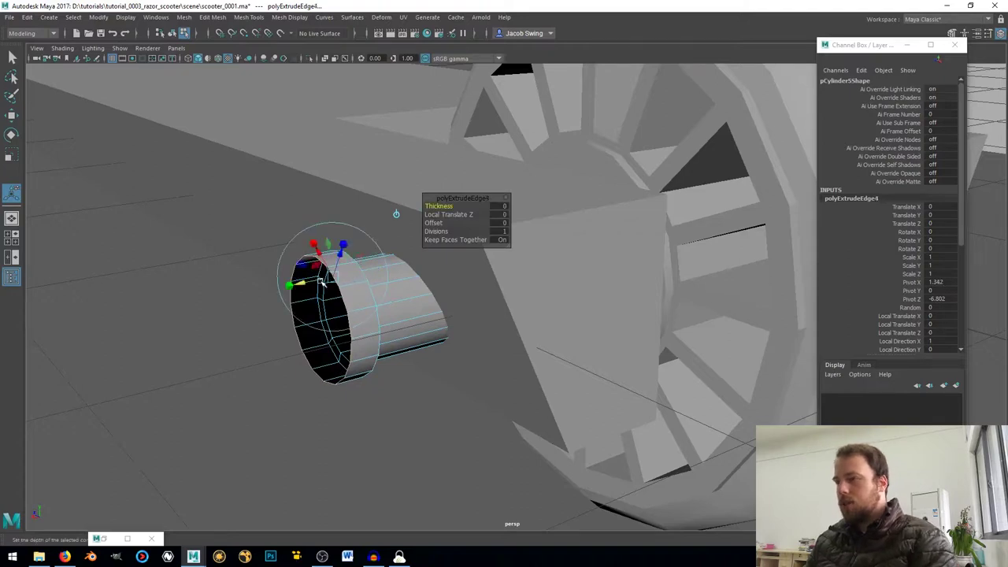
key("r")
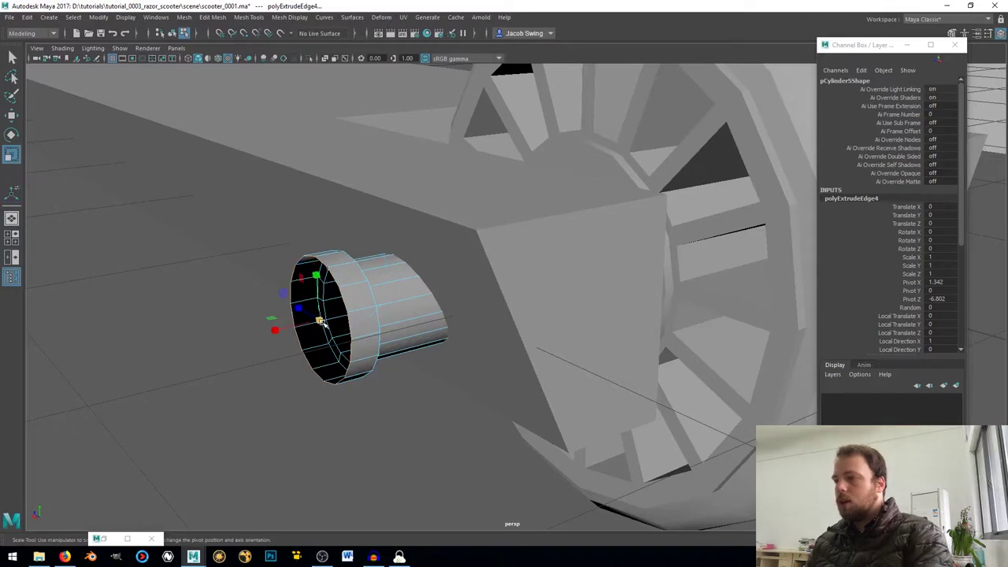
left_click_drag(319, 320, 286, 349)
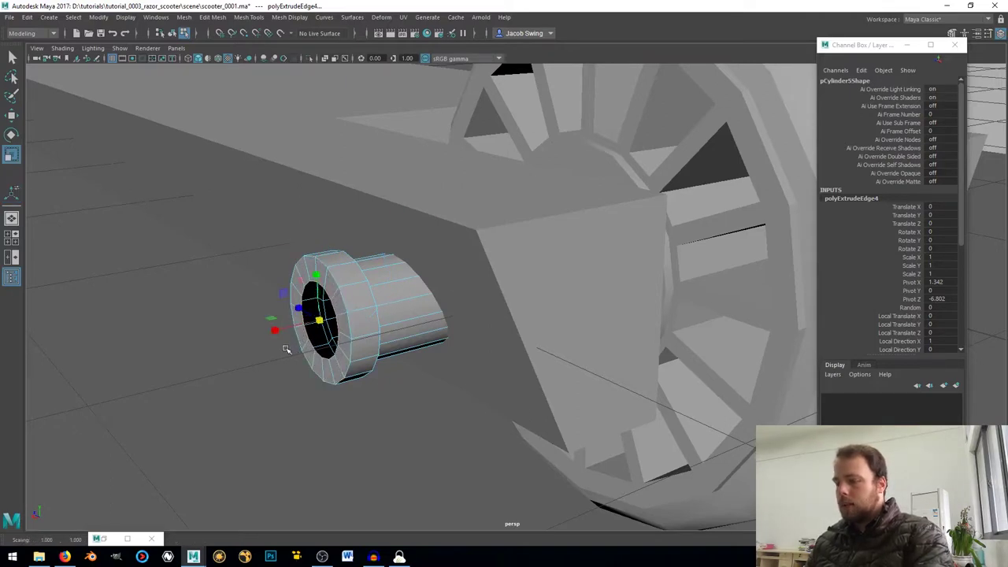
- Extrude the flange's inner edge loop again, scale it inward, and merge its edges to the center to close the cap
key("ctrl+e")
key("r")
left_click_drag(319, 319, 282, 334)
right_click(189, 349, "shift")
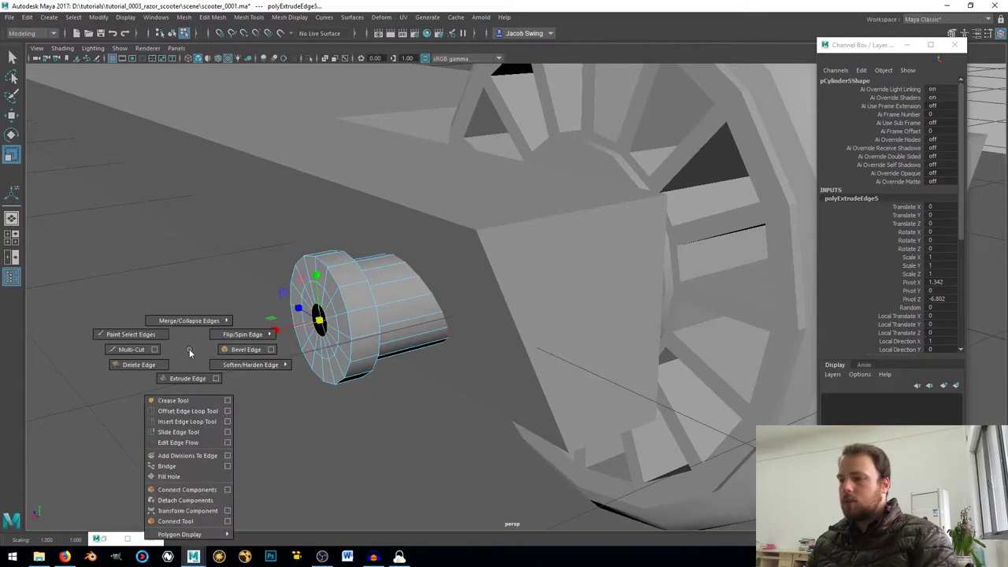
mouse_move(195, 310)
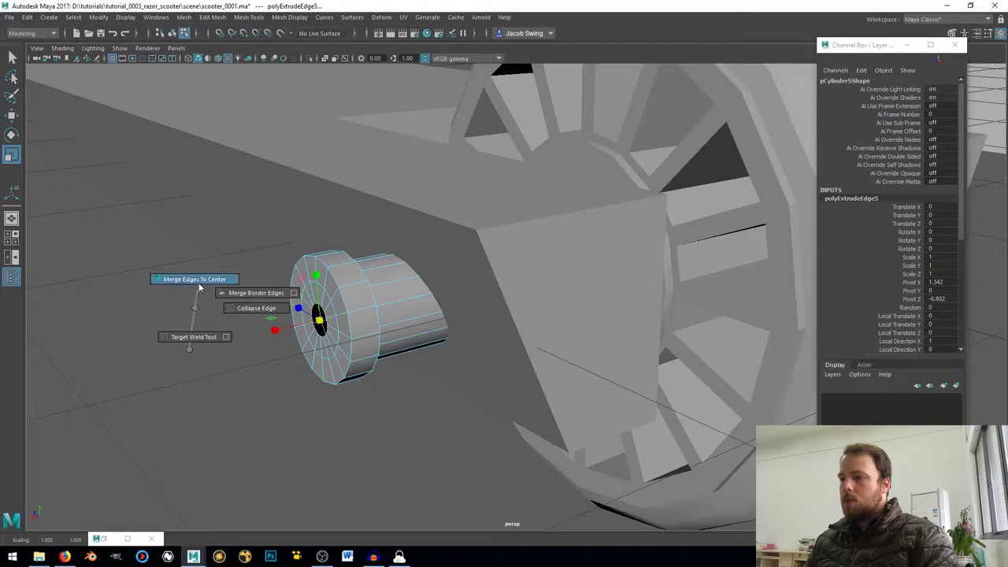
left_click(199, 285)
- Select the flange's wheel-side vertex ring and move it along the axle toward the wheel to thicken the flange
left_click_drag(225, 292, 327, 295, "alt")
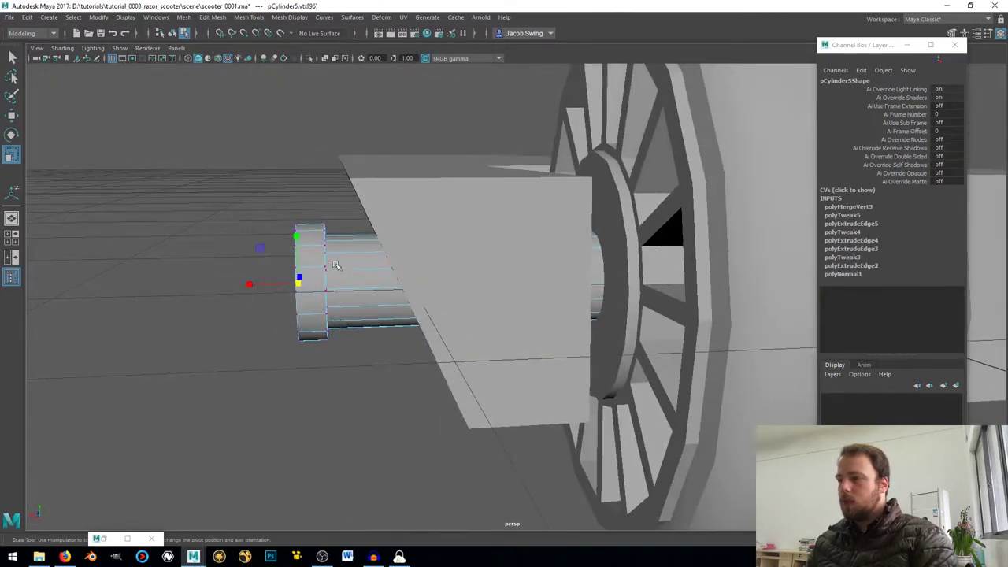
right_click_drag(336, 256, 288, 256)
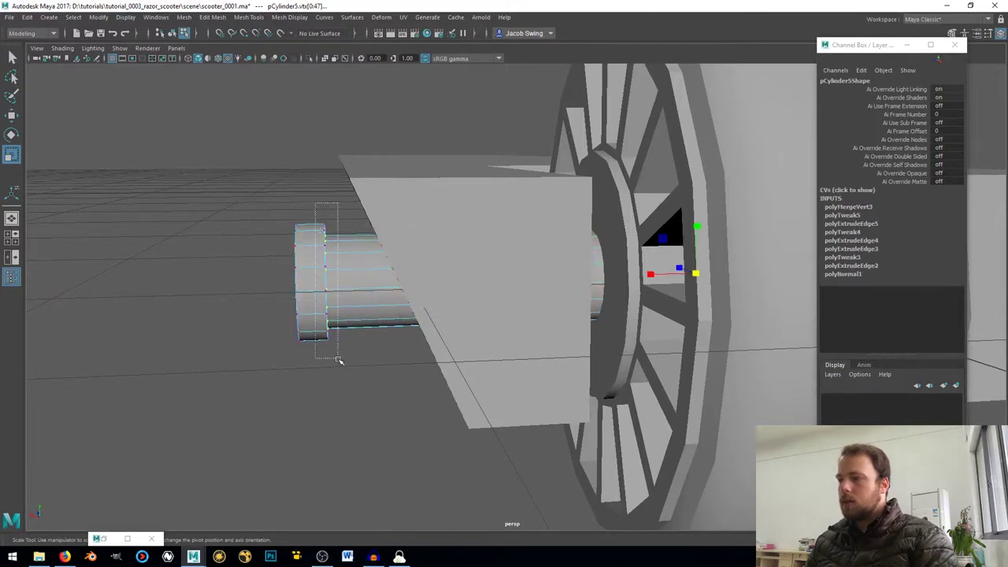
mouse_move(338, 360)
left_mouse_down()
mouse_move(375, 320)
mouse_move(434, 317)
mouse_move(479, 374)
mouse_move(409, 346)
mouse_move(338, 354)
mouse_move(328, 364)
left_mouse_up()
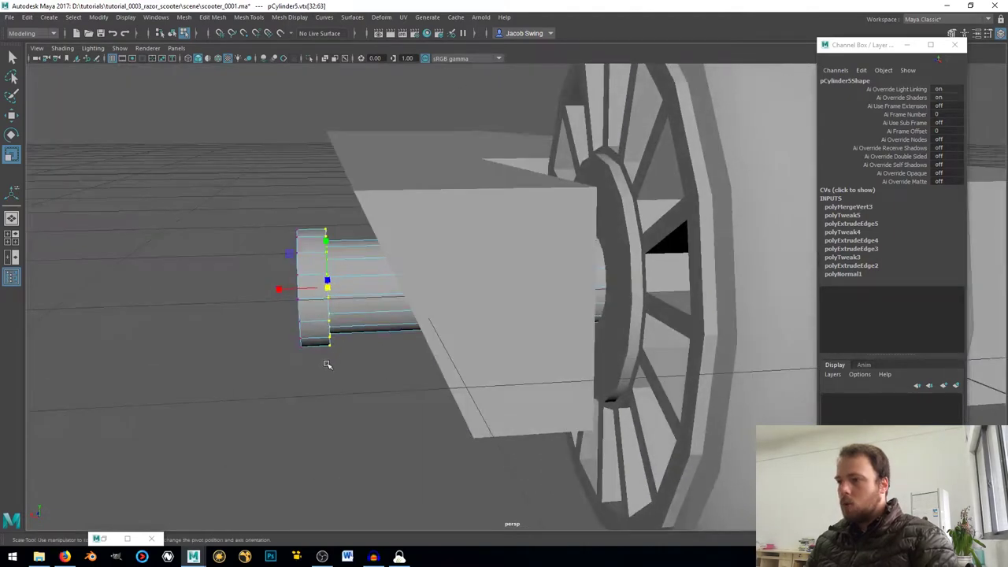
key("w")
left_click_drag(280, 289, 396, 299)
- Delete the inner edge loop on the flange's end cap, leaving only the radial edges meeting at the center
right_click_drag(396, 299, 438, 310, "alt")
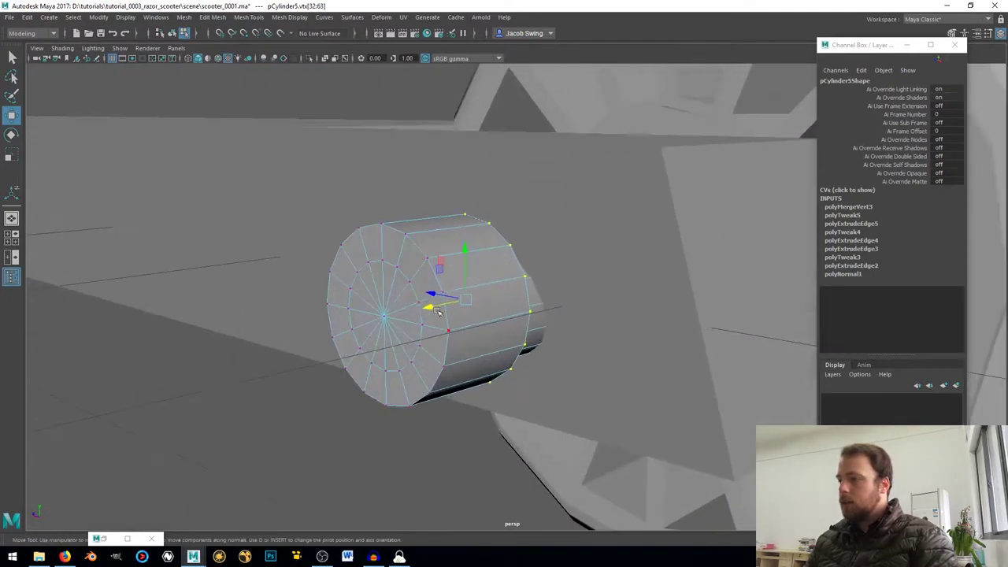
right_click_drag(400, 254, 399, 225)
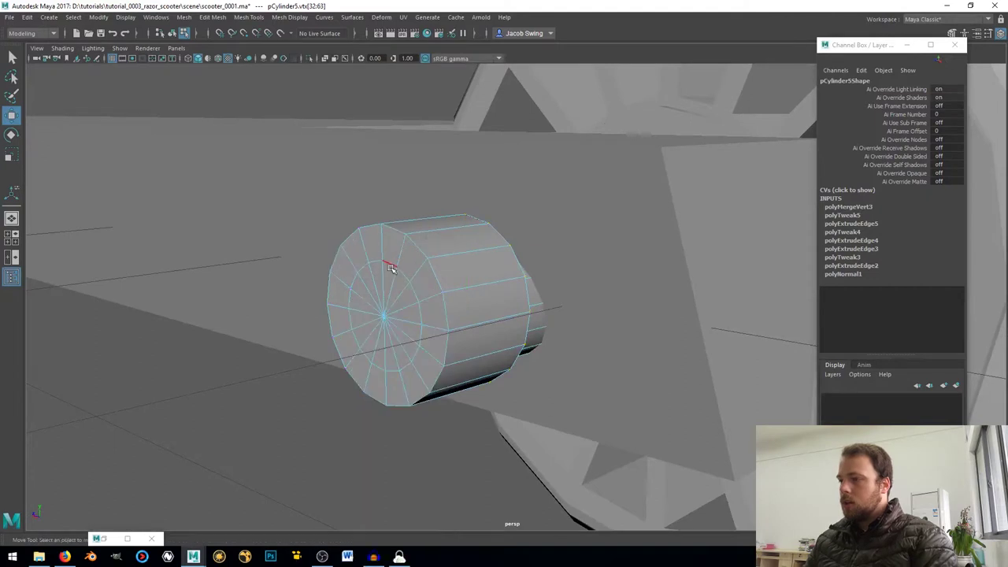
double_click(389, 268)
right_click_drag(389, 267, 348, 284, "shift")
- Bevel the cap's outer edge loop with 3 segments at fraction 0.5, and return the axle to object mode
key("r")
double_click(391, 228)
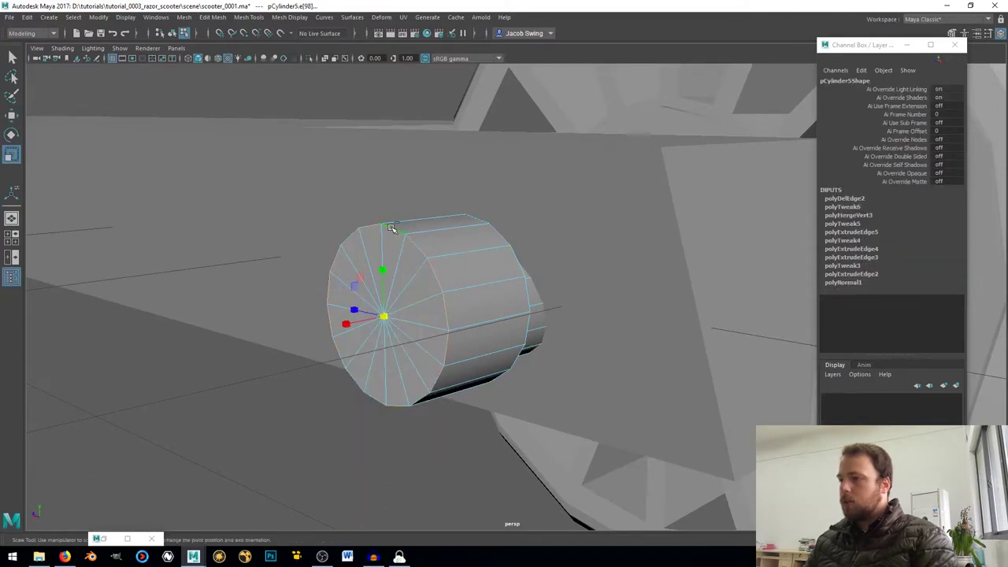
right_click_drag(392, 227, 452, 229, "shift")
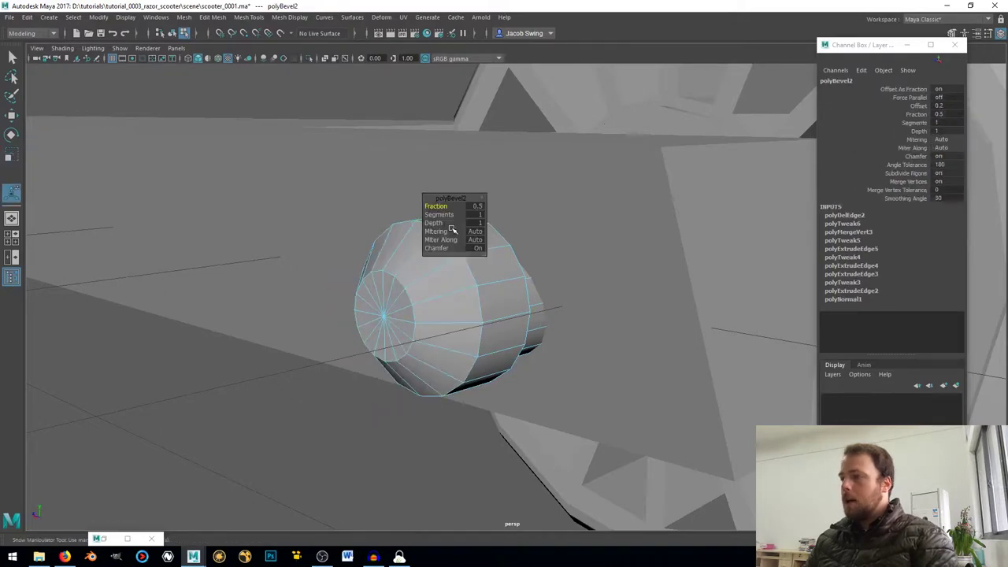
left_click_drag(445, 216, 455, 216)
right_click_drag(460, 333, 524, 237)
- Try to insert a single centered edge loop around the axle's shaft, switching to wireframe display to reach its edges
left_click_drag(525, 236, 412, 261, "alt")
right_click_drag(412, 260, 381, 269, "alt")
scroll(381, 273, "down", 2)
left_click_drag(381, 273, 440, 315, "alt")
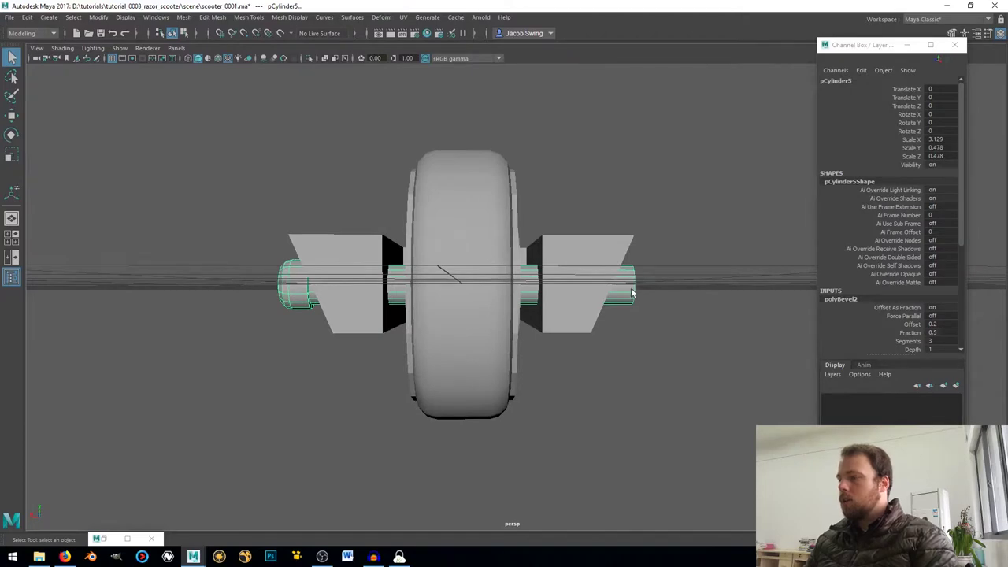
right_click_drag(630, 289, 604, 304, "shift")
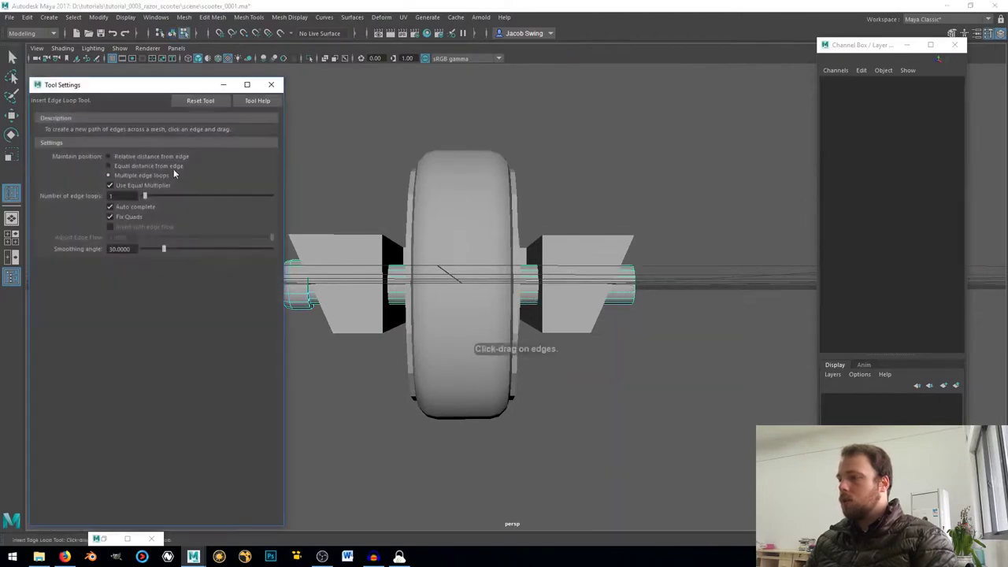
left_click(532, 291)
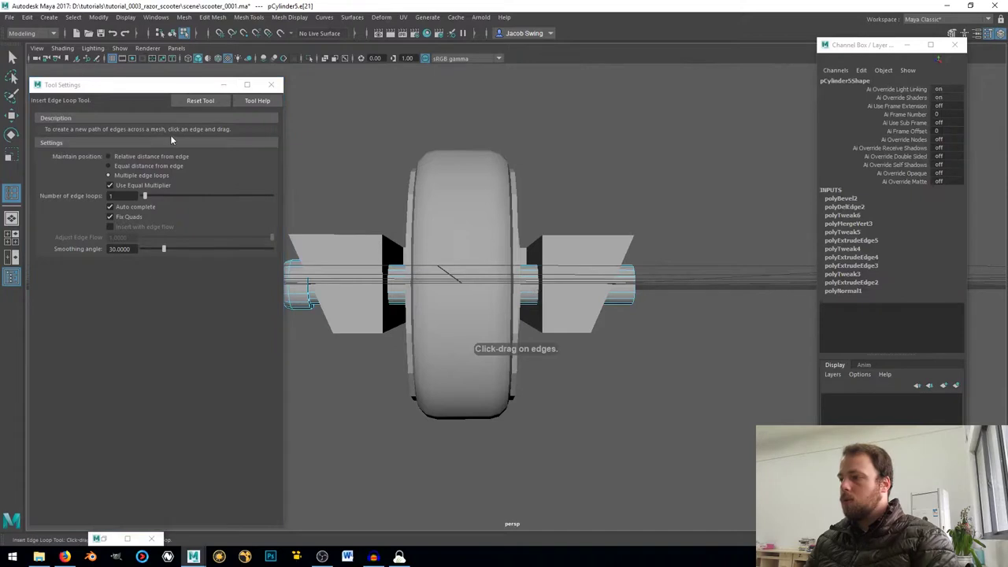
scroll(645, 289, "up", 3)
left_click(650, 292)
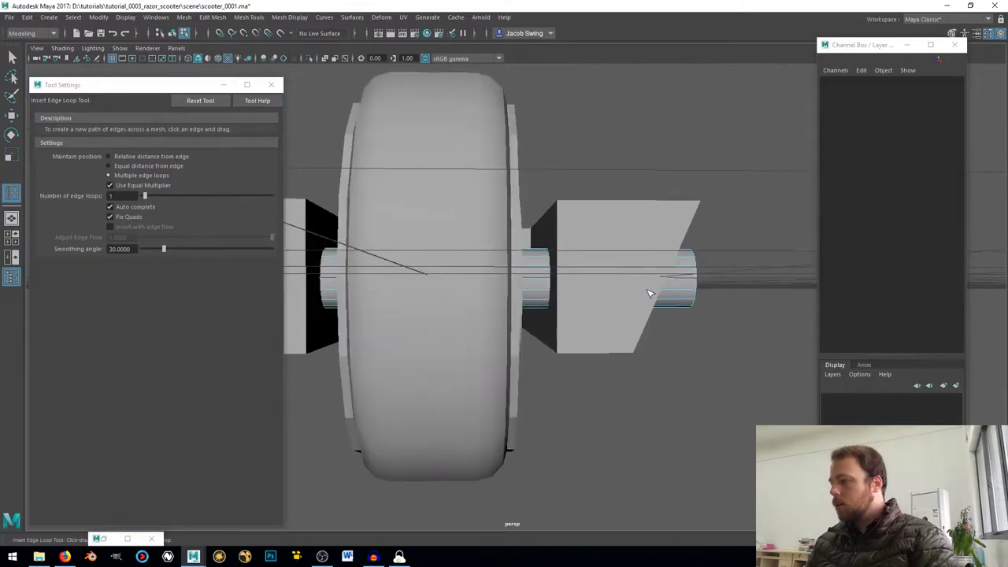
key("4")
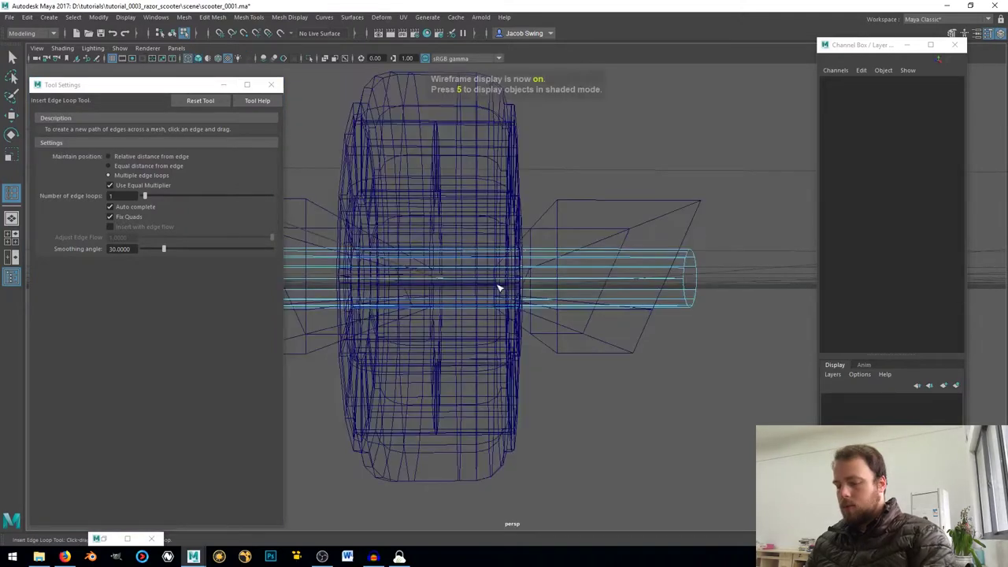
left_click_drag(499, 289, 488, 322, "alt")
left_click(449, 282)
left_click(449, 282)
left_click(445, 274)
left_click(445, 275)
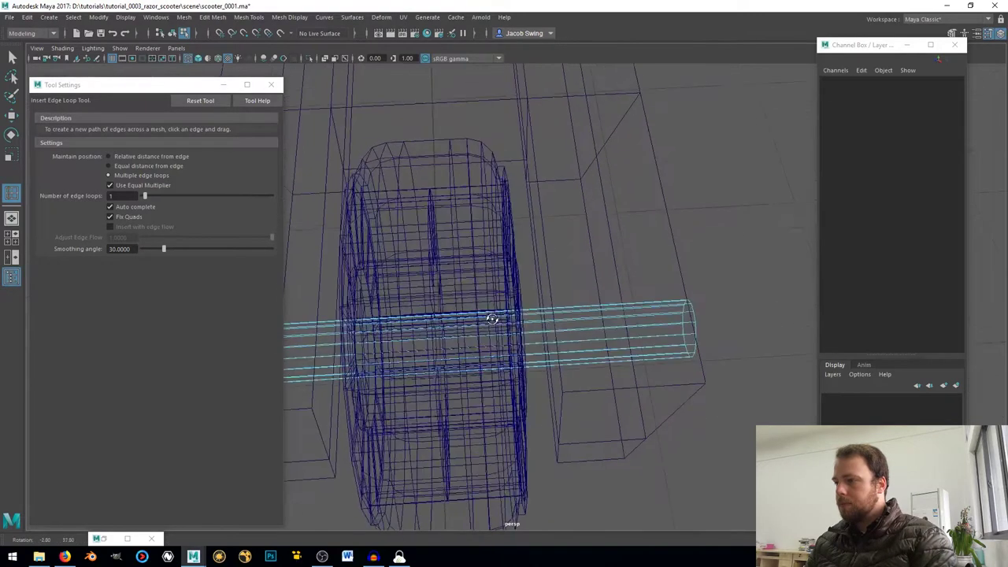
left_click(652, 313)
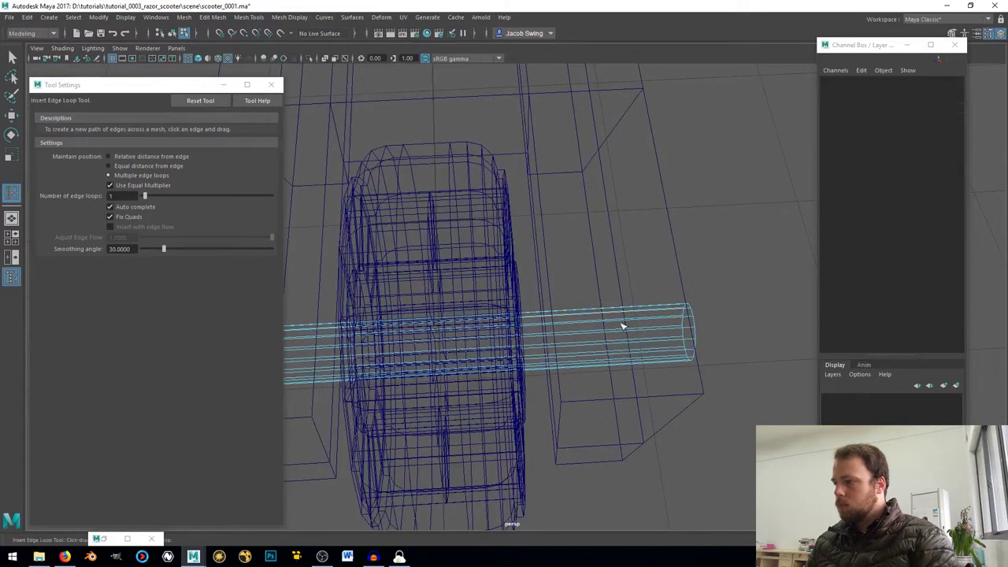
left_click_drag(623, 326, 632, 301, "alt")
right_click_drag(632, 301, 533, 328, "alt")
left_click_drag(533, 328, 554, 337, "alt")
left_click(505, 327)
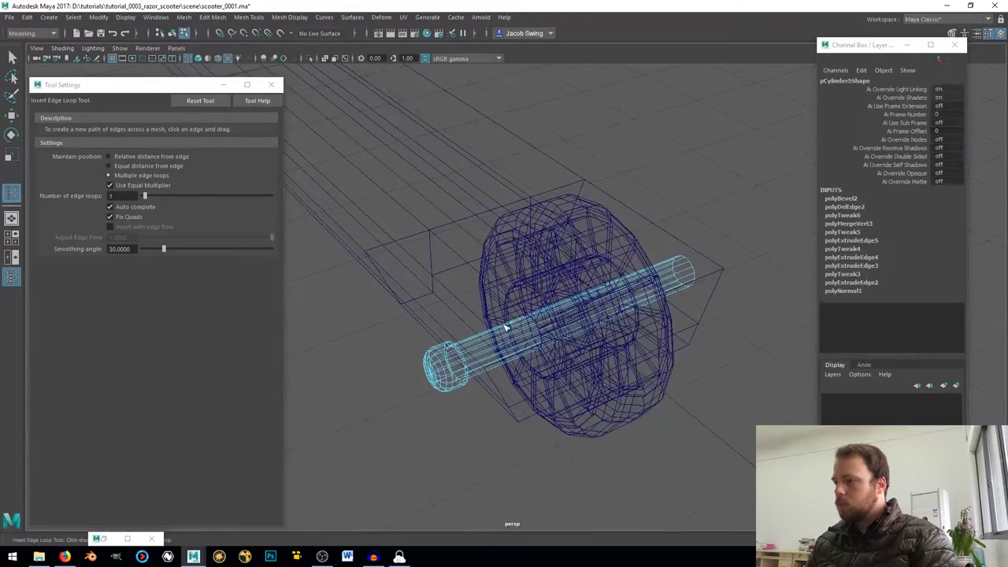
left_click(506, 327)
left_click(476, 367)
left_click(476, 367)
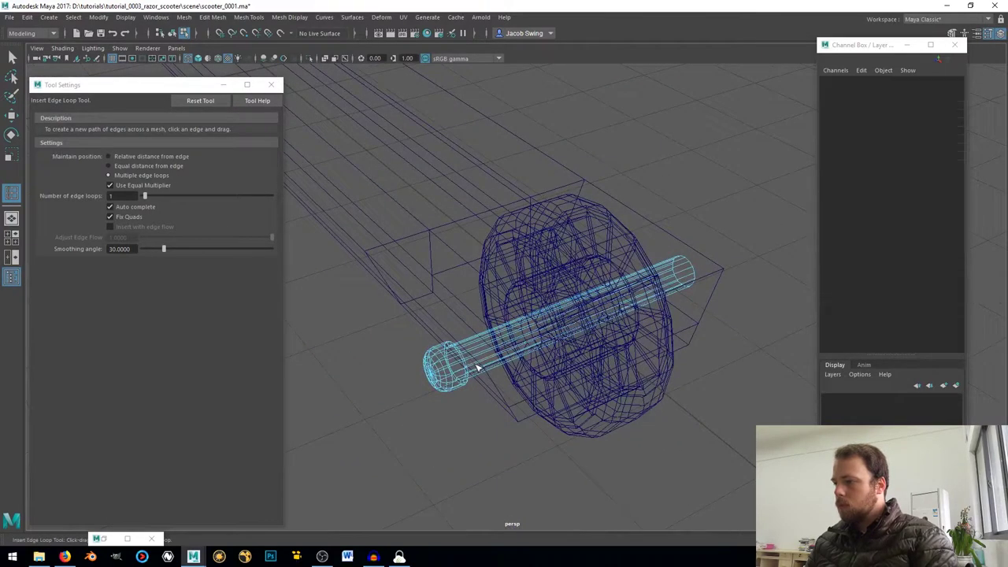
- Return the axle to object mode and isolate it from the rest of the scooter
key("q")
right_click_drag(454, 368, 504, 237)
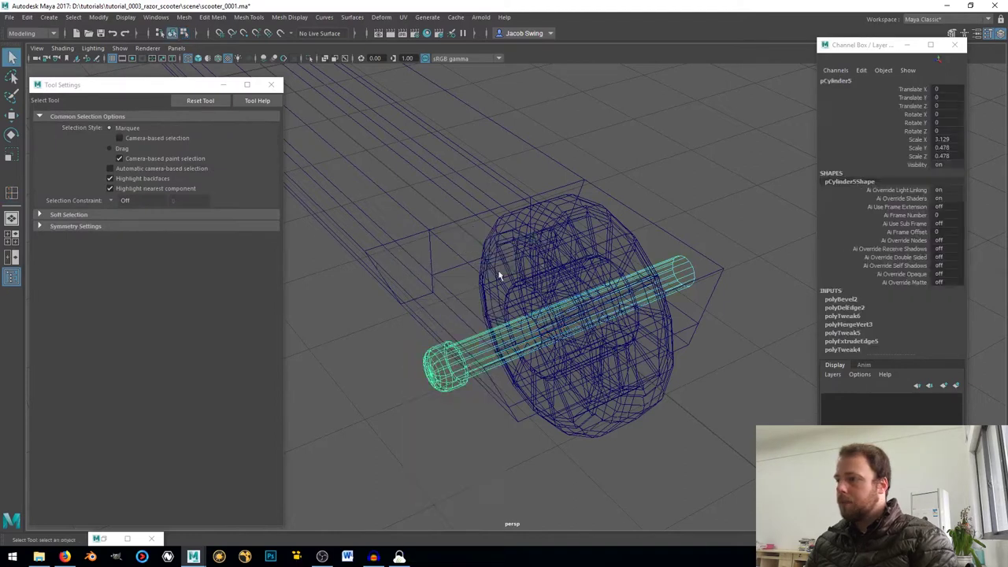
left_click(310, 58)
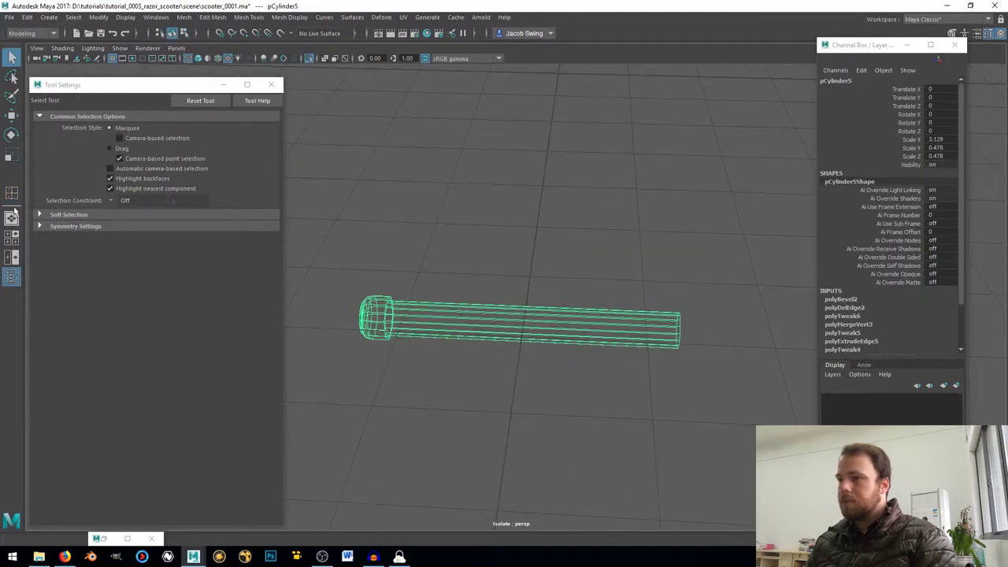
- Try again to insert a centered edge loop on the isolated axle shaft, and leave the tool
left_click(11, 217)
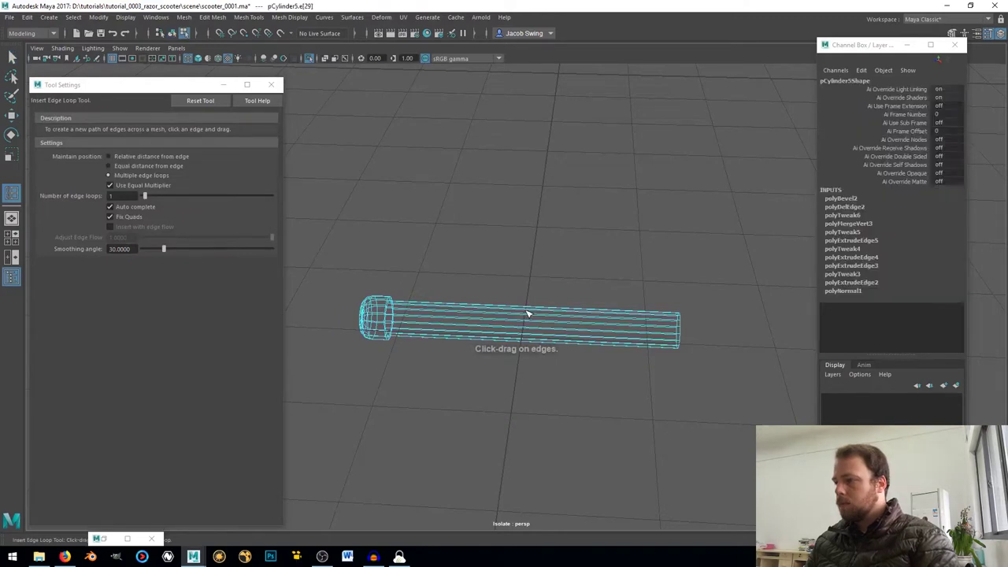
scroll(562, 354, "up", 5)
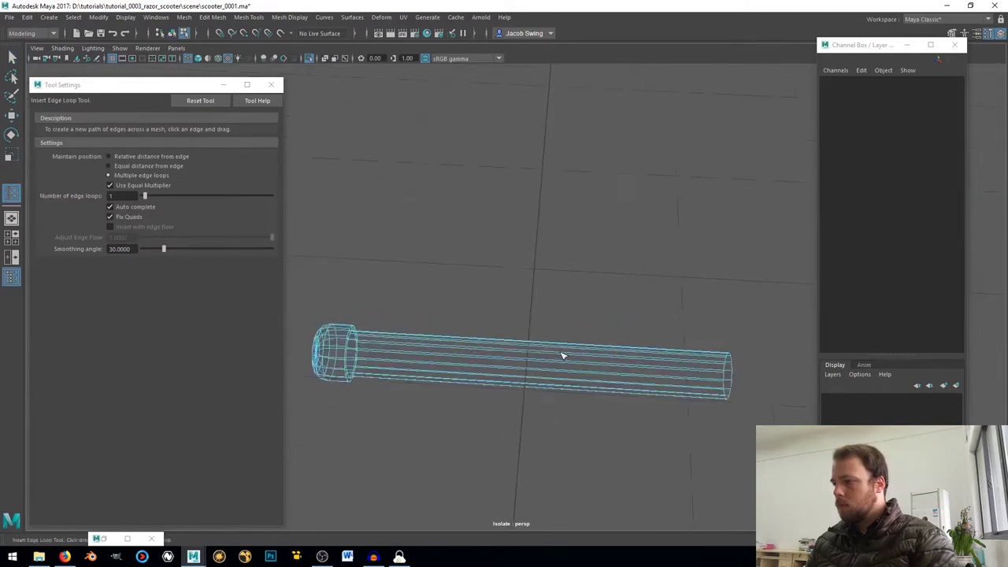
middle_click_drag(594, 388, 578, 349, "alt")
left_click(12, 57)
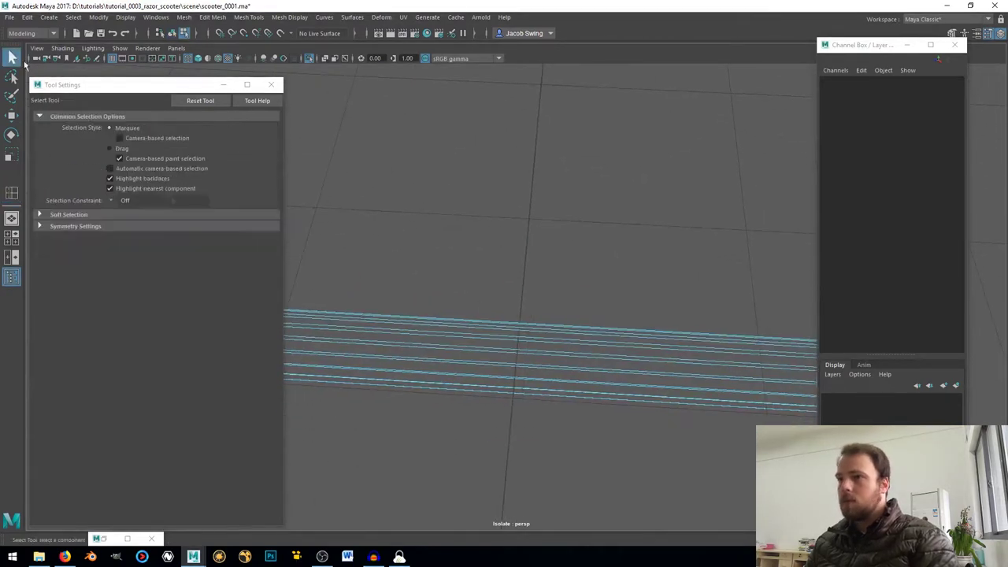
- Delete all the long shaft faces of the axle, keeping only the rounded head
right_click_drag(593, 372, 582, 281)
right_click_drag(561, 278, 462, 268, "alt")
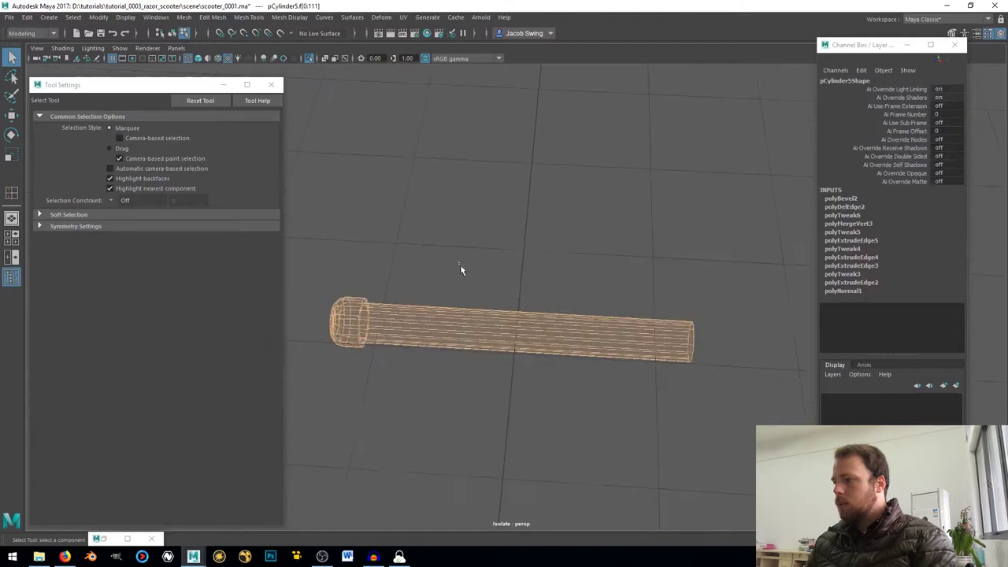
left_click_drag(508, 262, 558, 377)
key("Delete")
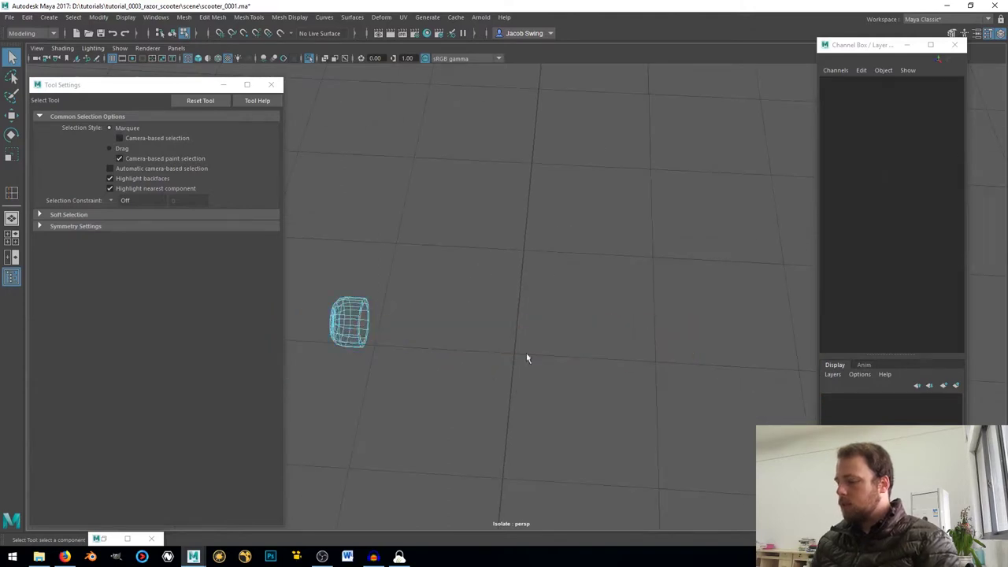
- Extrude the head's inner open edge loop and grid-snap it along the axle toward the center to form a new shaft
middle_click_drag(482, 312, 639, 324, "alt")
left_click_drag(596, 328, 483, 310, "alt")
scroll(469, 306, "up", 3)
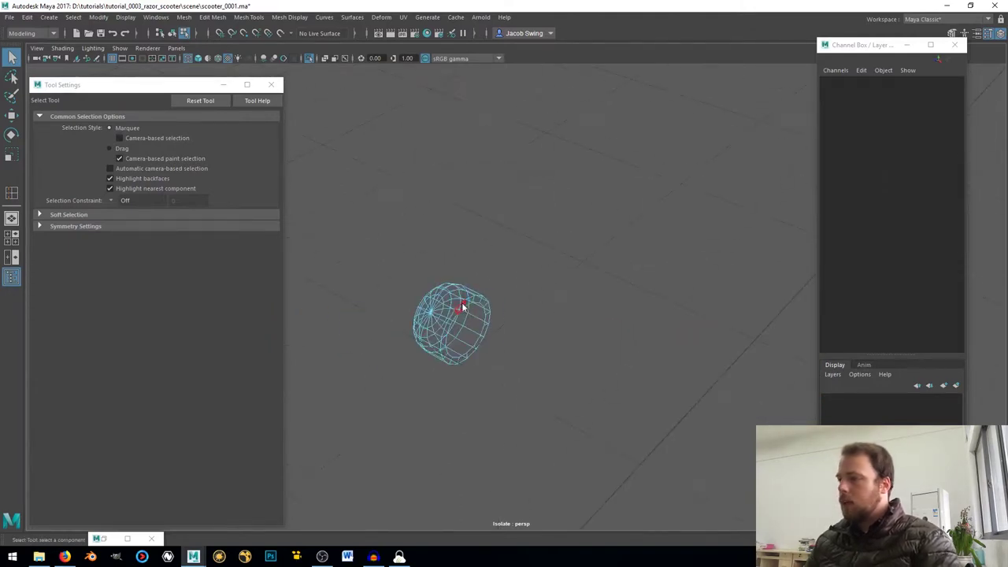
right_click_drag(461, 302, 470, 227)
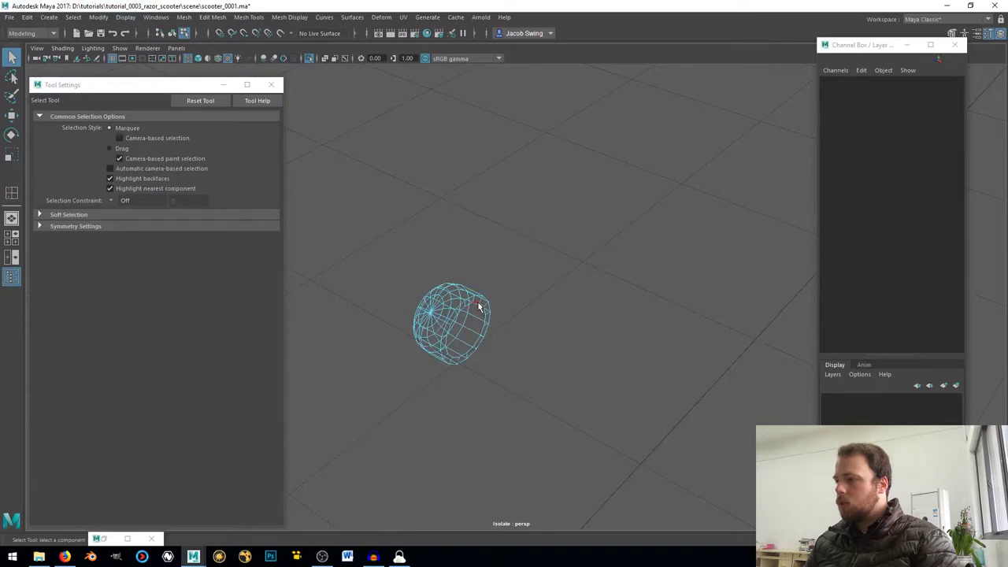
double_click(477, 302)
left_click_drag(500, 313, 572, 324, "alt")
right_click_drag(571, 321, 569, 349, "shift")
key("w")
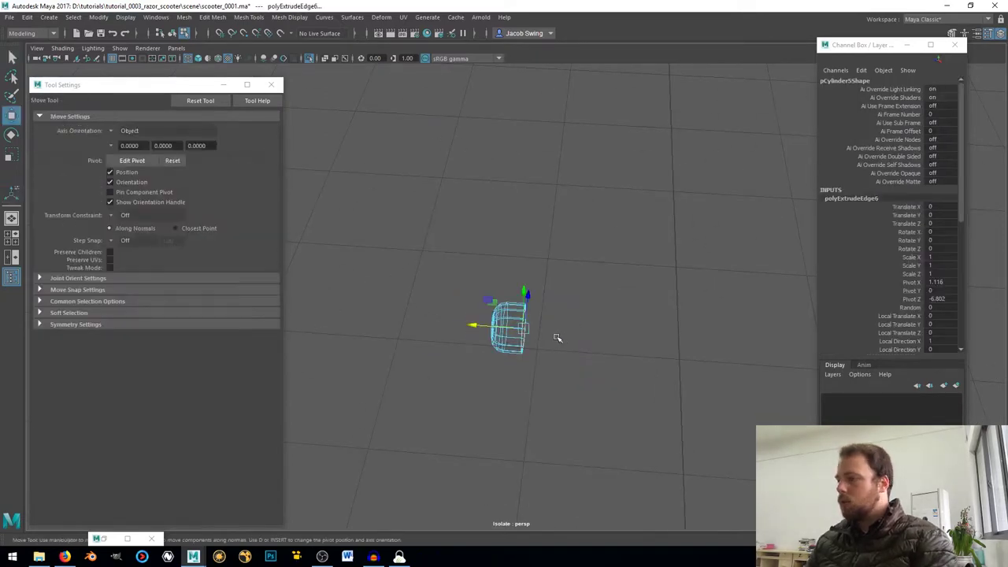
middle_click_drag(580, 343, 779, 358)
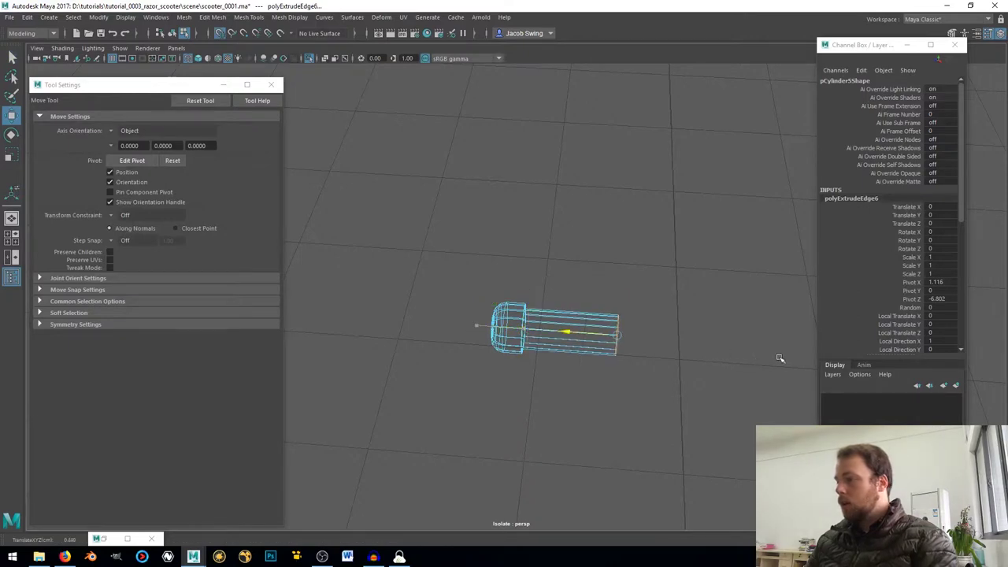
- Return the axle to object mode, delete its construction history, and freeze its transformations
right_click_drag(510, 260, 584, 230)
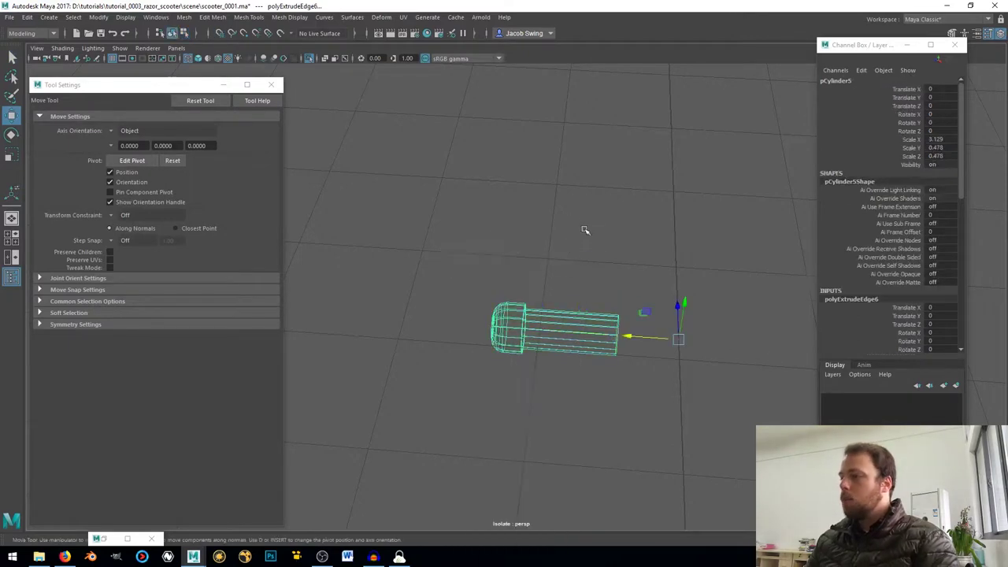
left_click(28, 17)
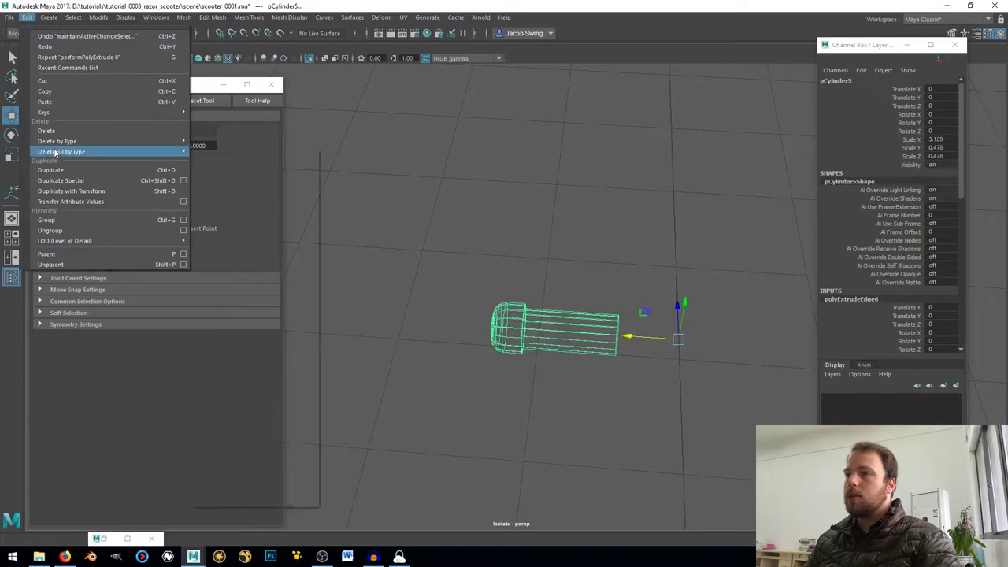
mouse_move(67, 142)
left_click(206, 152)
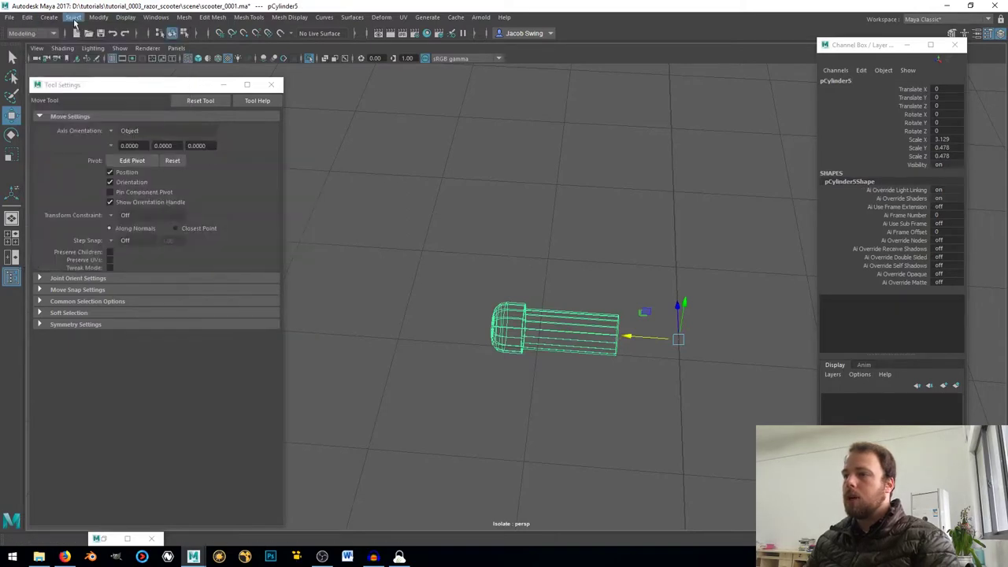
left_click(97, 19)
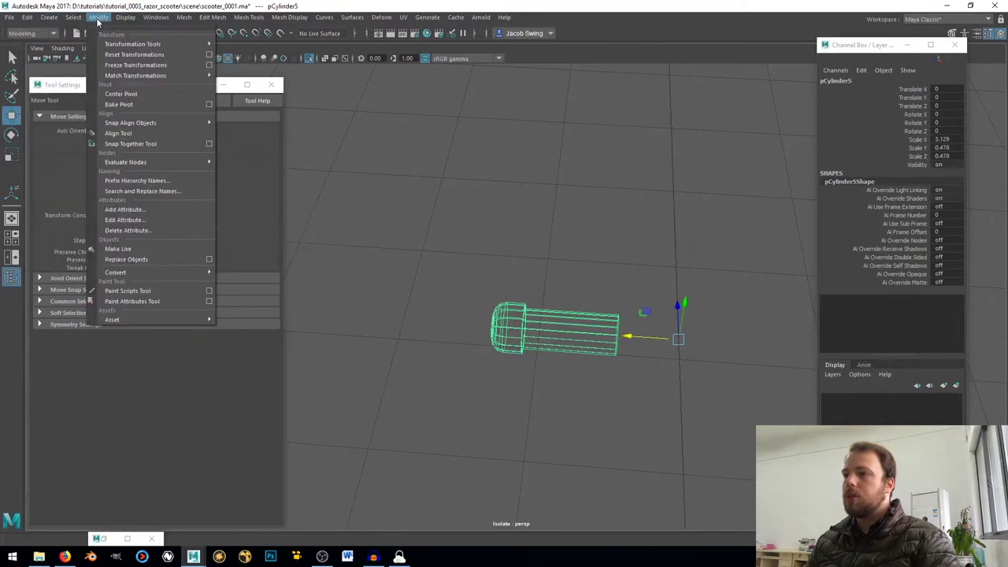
left_click(117, 66)
- Grid-snap the vertices at the axle shaft's open end to the center line, and return to object mode
right_click(530, 335)
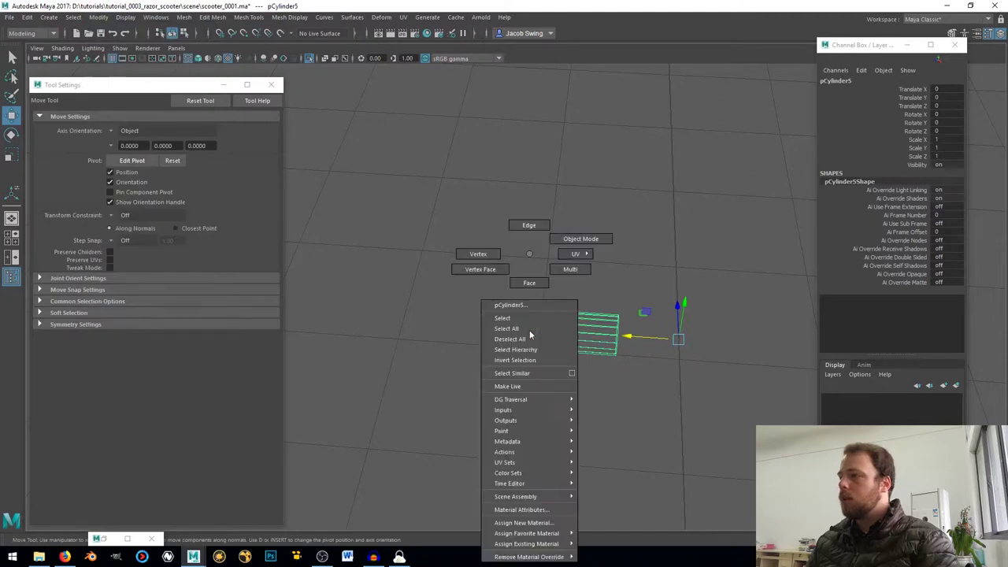
right_click_drag(530, 334, 478, 254)
left_click_drag(583, 292, 619, 381)
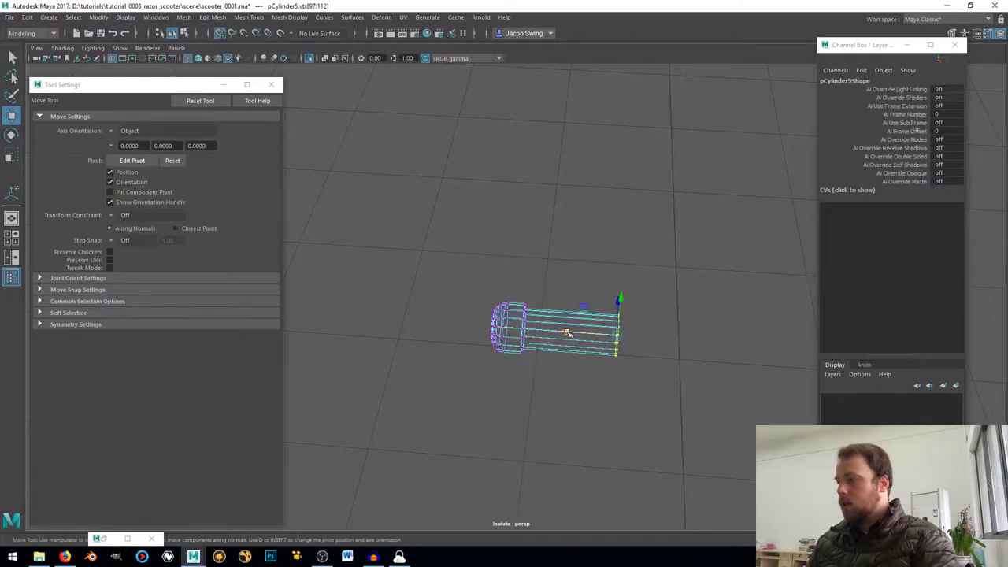
left_click_drag(567, 333, 634, 338)
right_click_drag(590, 338, 592, 270)
- Duplicate the half axle and mirror the copy across the center line by setting its Scale X to -1
middle_click_drag(592, 270, 545, 278, "alt")
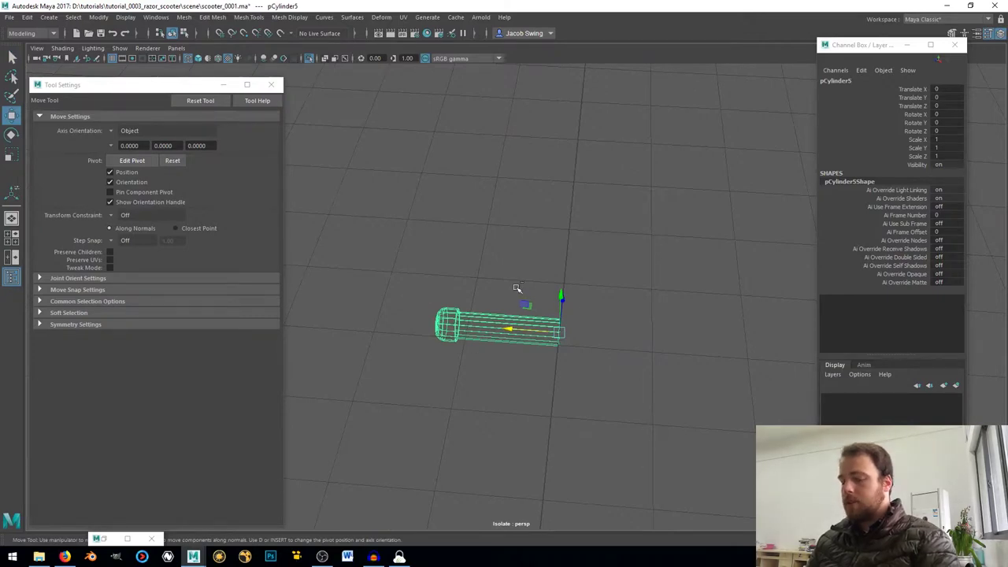
left_click(945, 140)
type("-1")
key("Return")
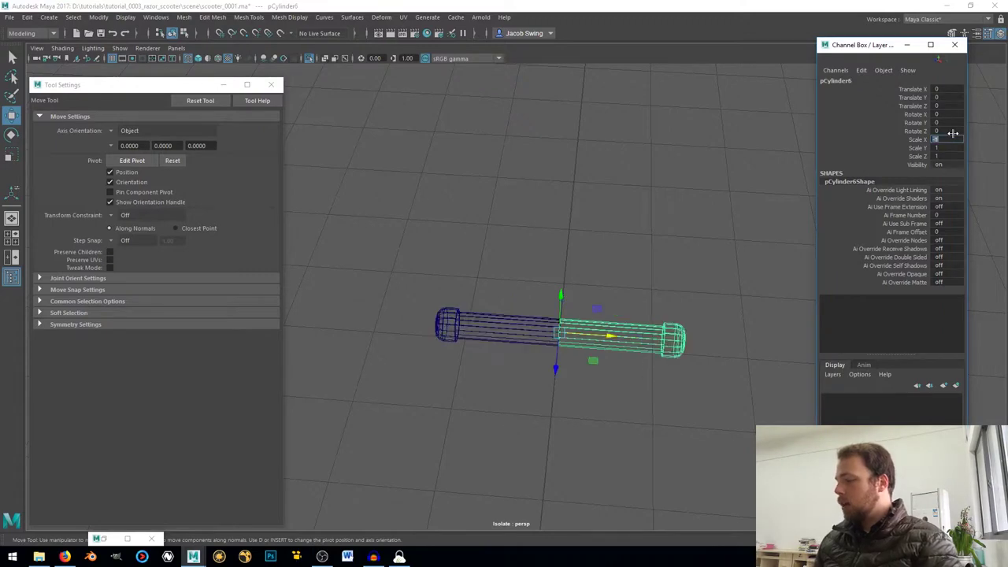
- Combine both axle halves into one mesh, merge its vertices, and return to object mode
left_click_drag(383, 266, 766, 455)
right_click_drag(507, 331, 498, 487, "shift")
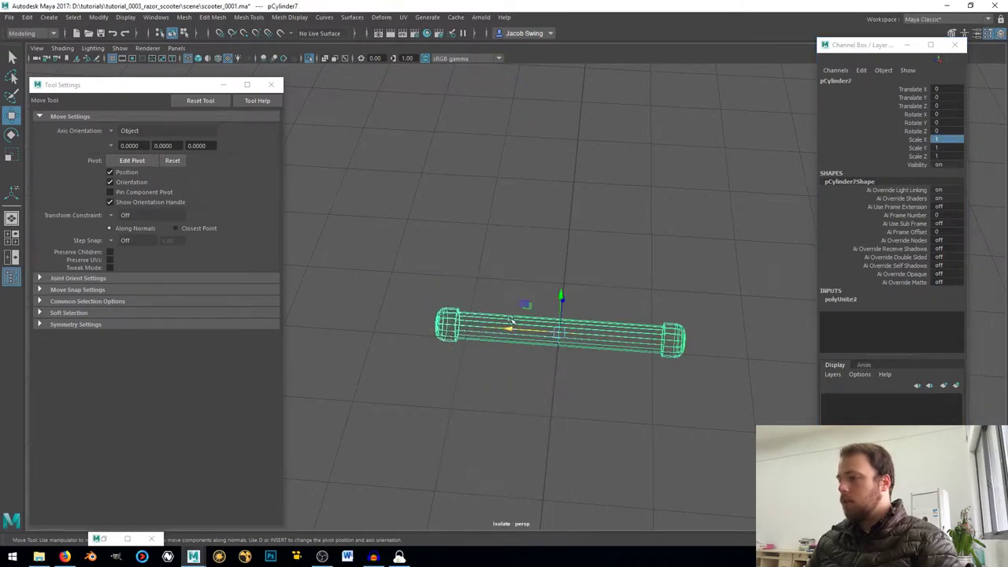
right_click_drag(494, 323, 393, 227)
left_click_drag(367, 213, 726, 434)
right_click_drag(508, 326, 592, 228, "shift")
left_click(549, 278)
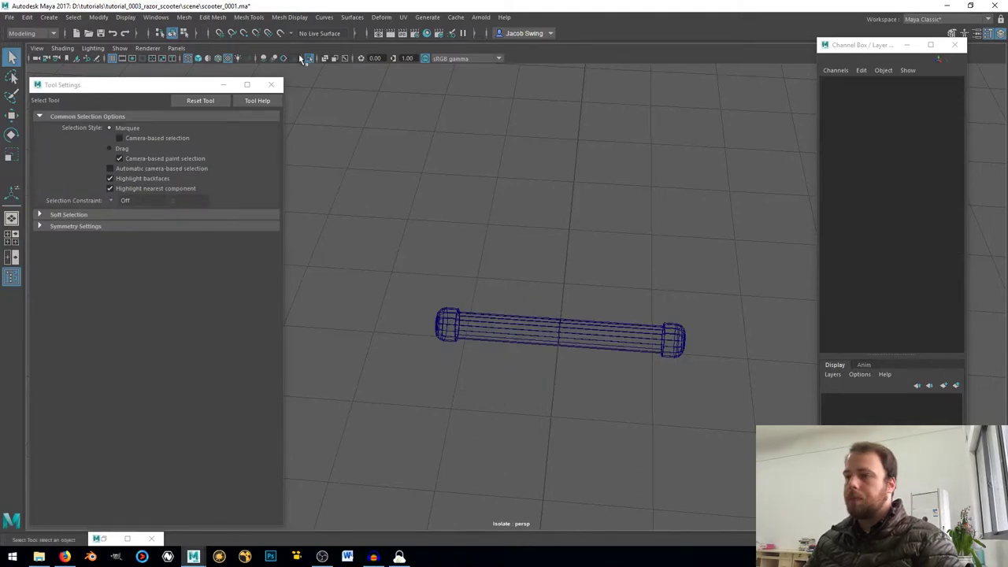
- Show the whole scooter in textured shaded display and compare the rear wheel area with the reference image
left_click_drag(370, 165, 585, 358, "alt")
mouse_move(589, 293)
left_mouse_down("alt")
mouse_move(554, 312)
mouse_move(538, 307)
left_mouse_up("alt")
key("5")
key("6")
left_click_drag(515, 258, 498, 218, "alt")
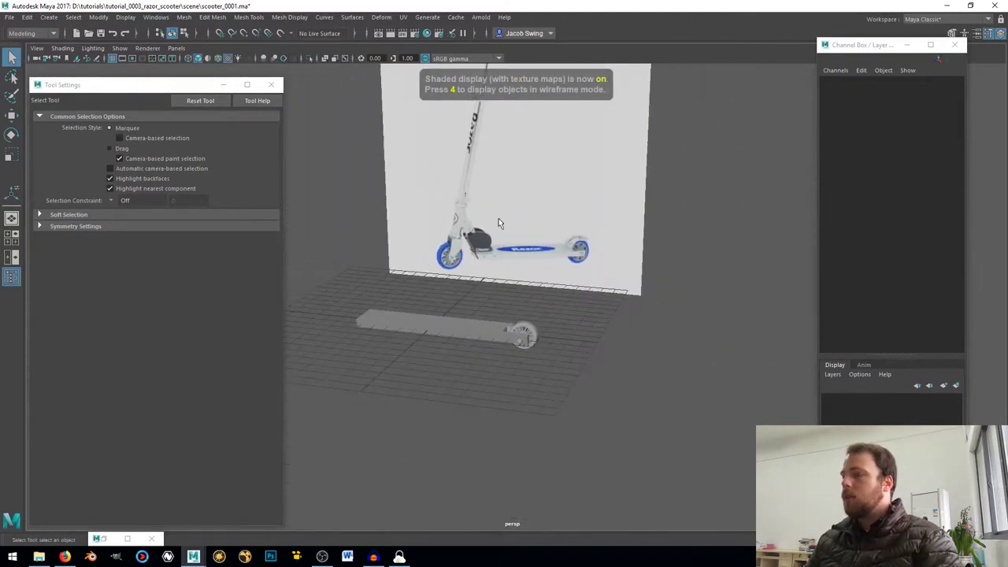
scroll(482, 358, "up", 5)
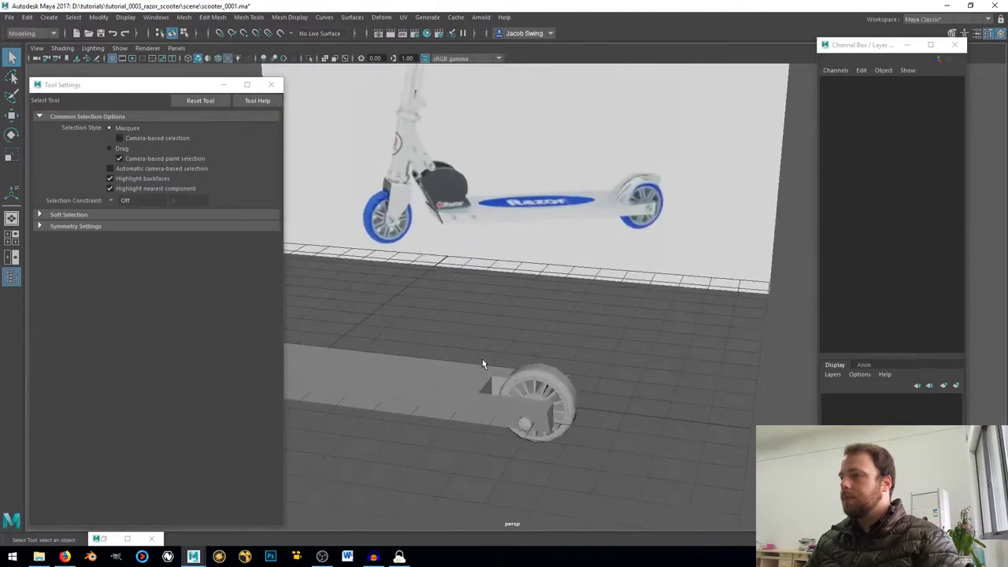
left_click_drag(503, 351, 523, 352, "alt")
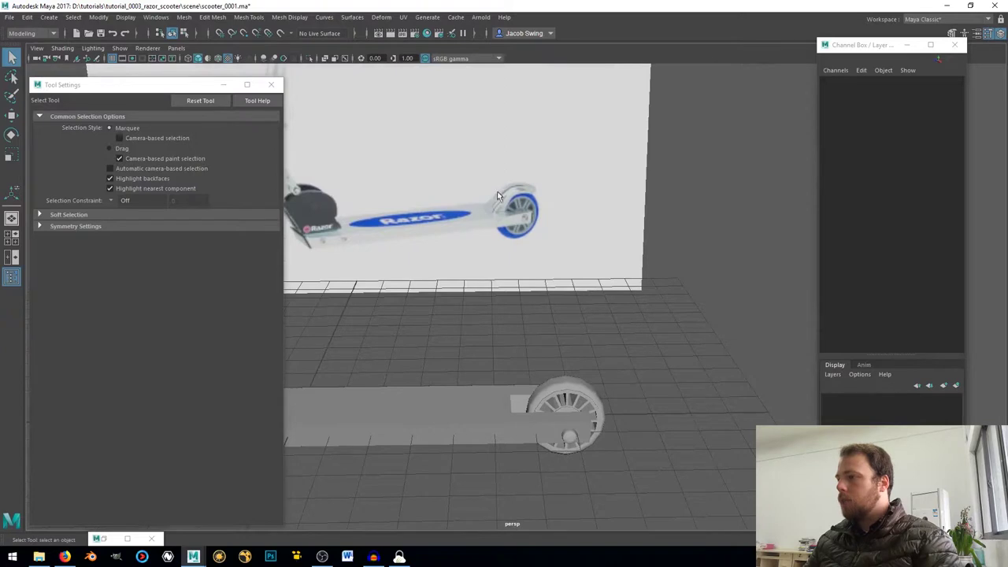
- Duplicate the rear wheel's tire and scale the copy up uniformly to about 1.23 times, clear of the wheel
left_click(573, 384)
left_click_drag(572, 385, 543, 362, "alt")
key("ctrl+d")
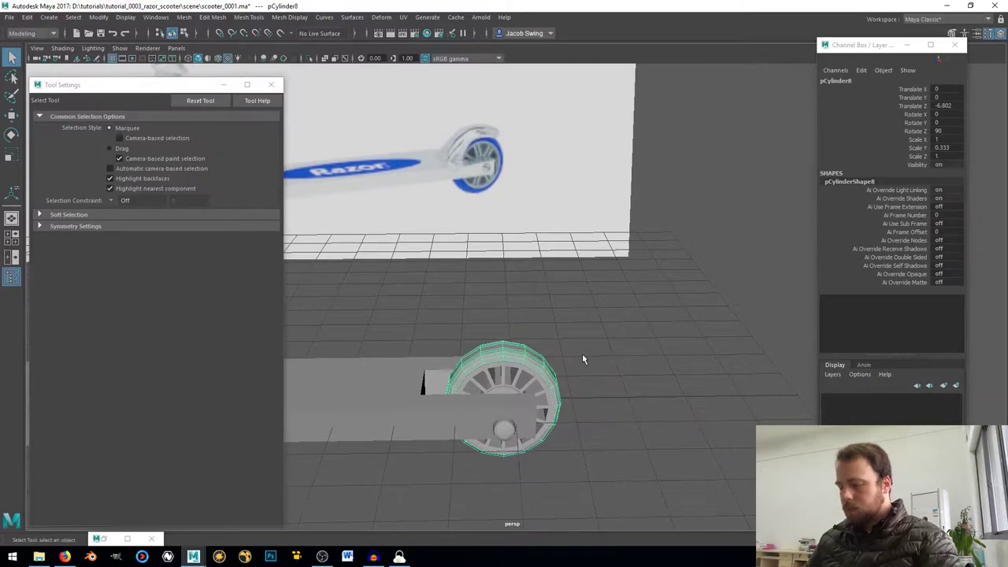
key("r")
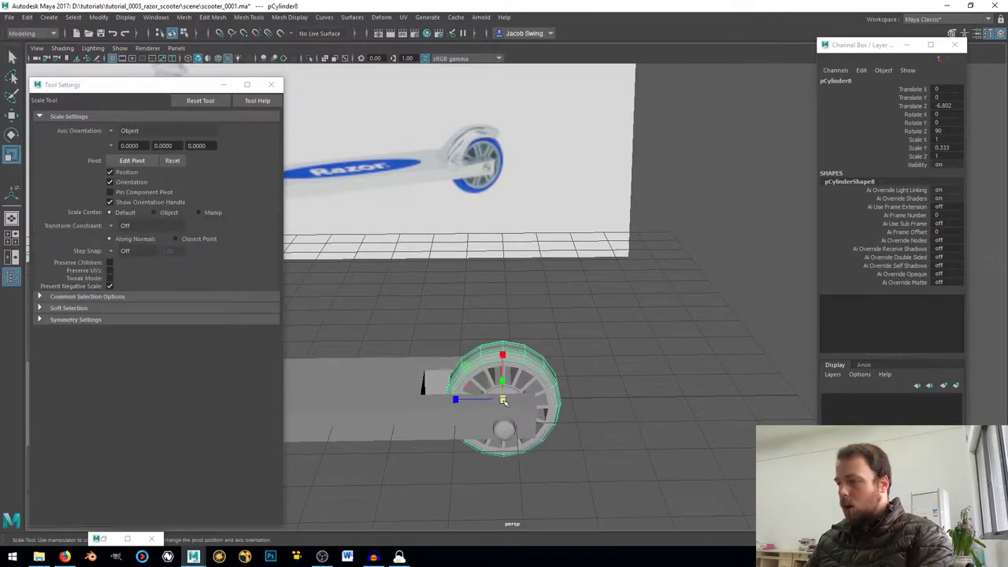
left_click_drag(502, 399, 568, 321)
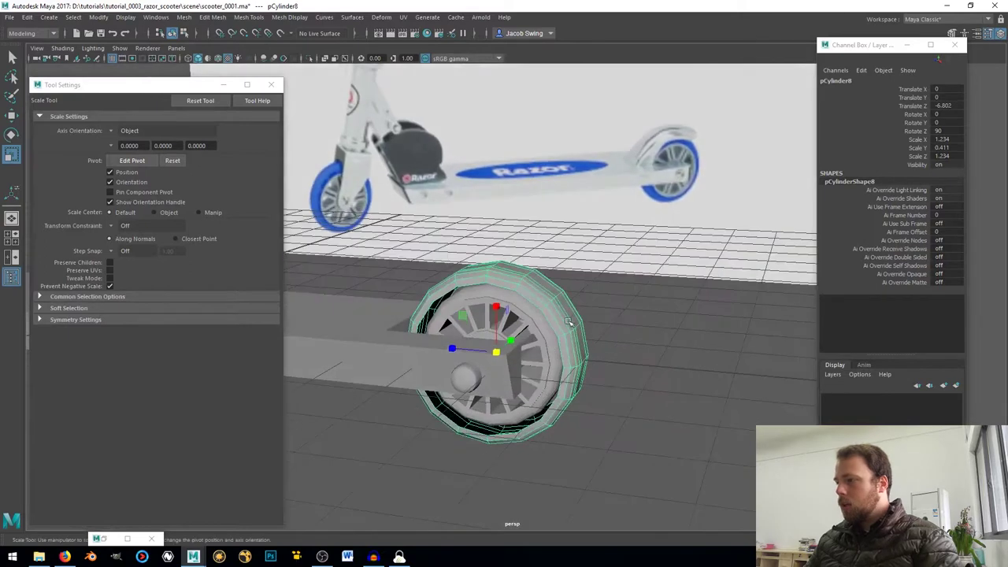
- Delete the crosswise strip of faces at the upper rear of the enlarged tire copy to end the fender there
right_click_drag(568, 322, 577, 276)
scroll(580, 334, "up", 4)
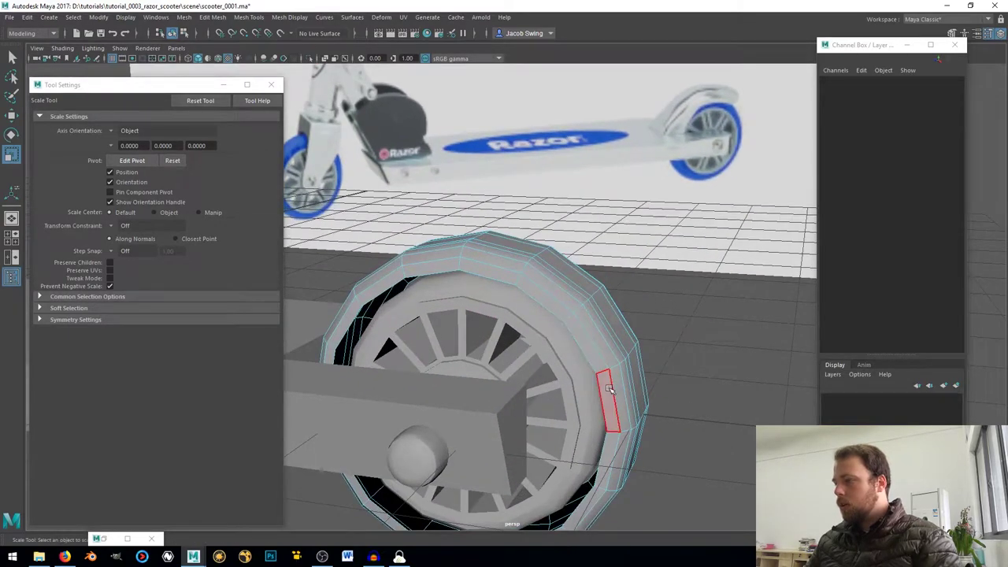
left_click(608, 353)
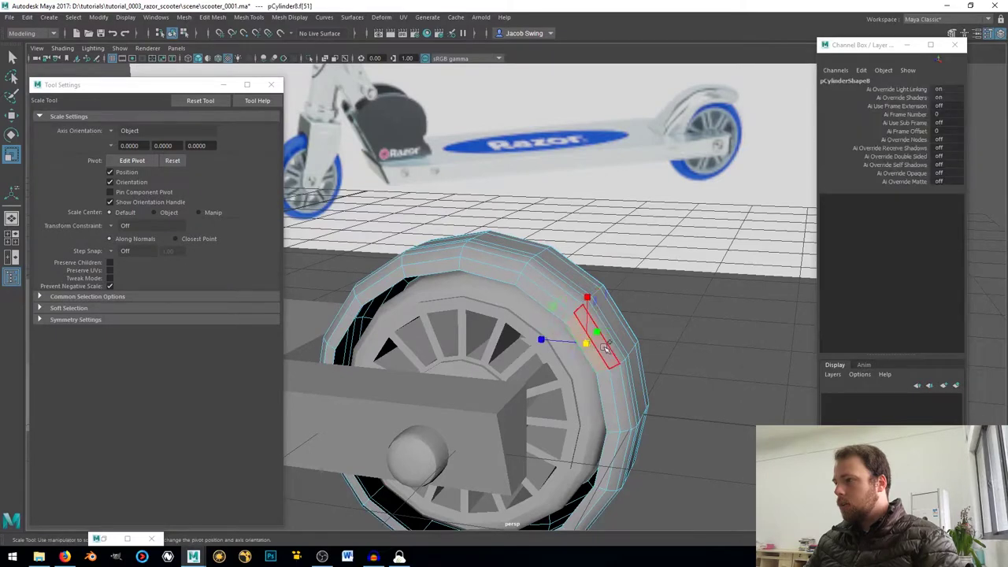
left_click(621, 354)
left_click_drag(618, 353, 588, 355, "alt")
key("Delete")
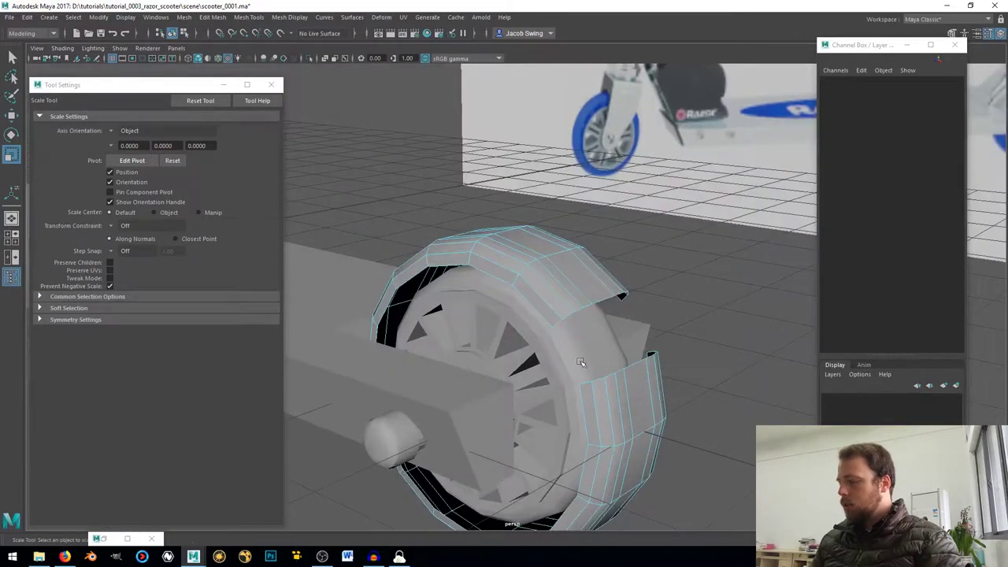
- Delete the strip of faces near the deck opening and the remaining lower section, keeping only the arc above the wheel
left_click_drag(370, 425, 418, 409, "alt")
middle_click_drag(377, 377, 496, 373, "alt")
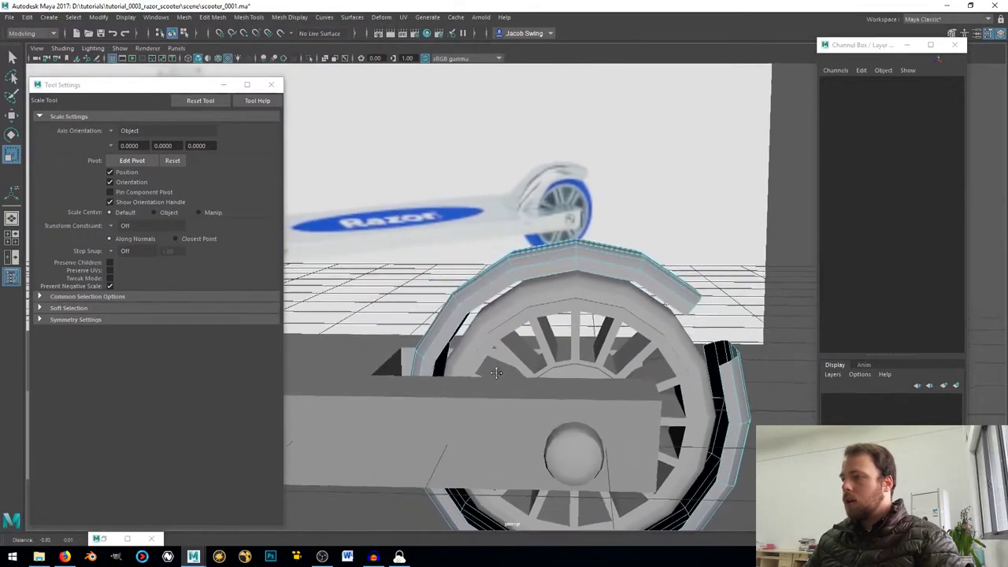
right_click_drag(496, 372, 498, 373, "alt")
left_click_drag(498, 373, 495, 364, "alt")
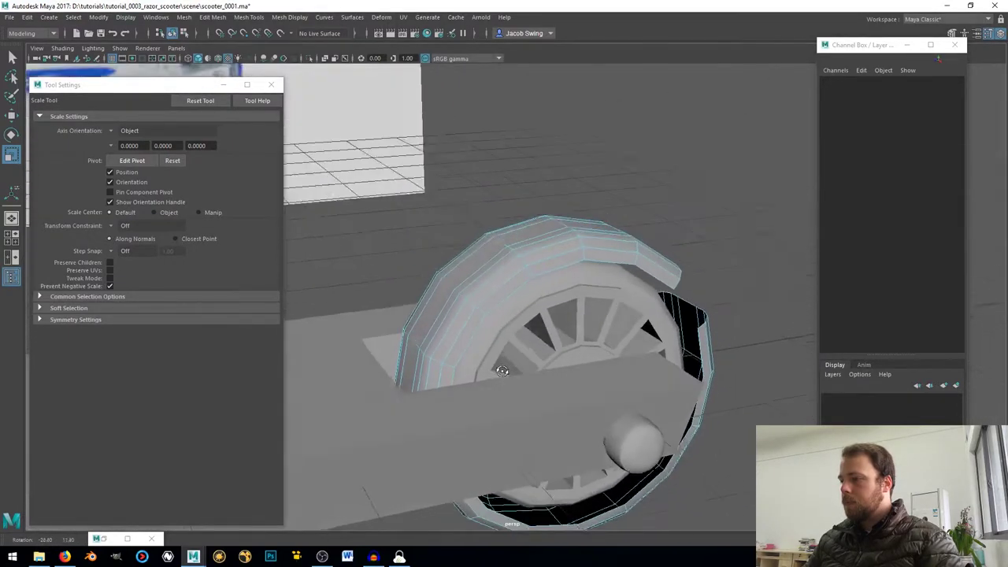
left_click(443, 373)
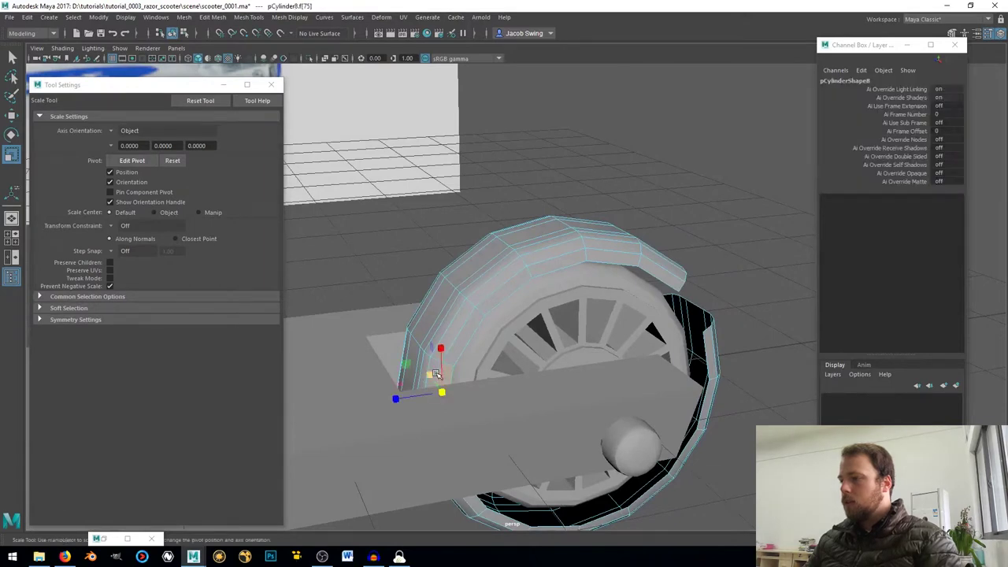
left_click_drag(436, 374, 436, 374)
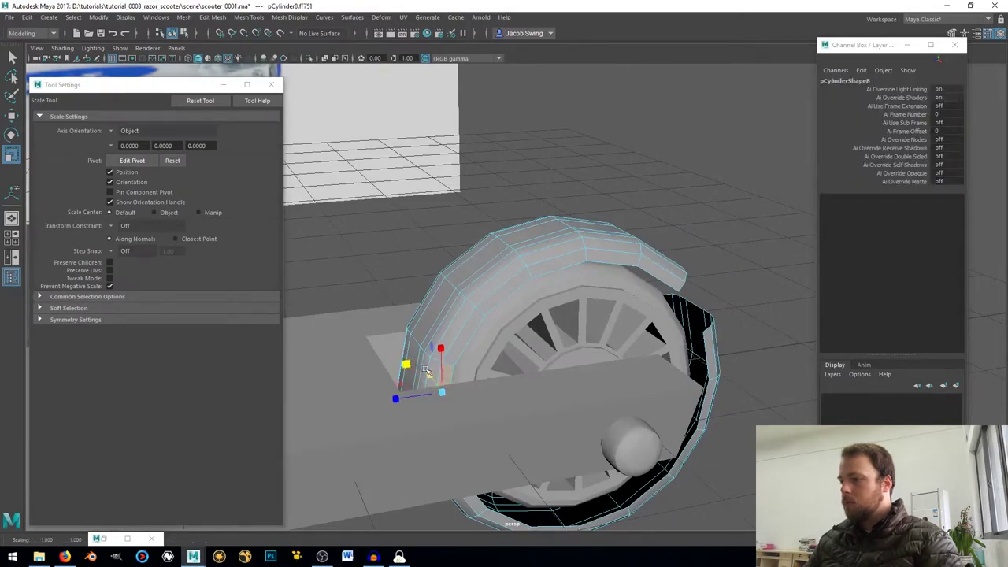
key("q")
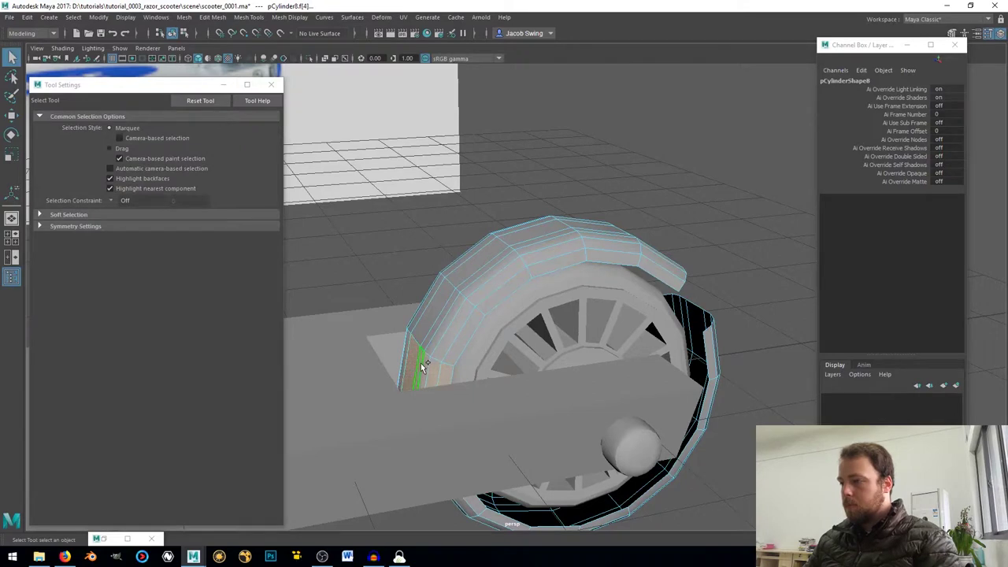
key("Delete")
double_click(703, 315)
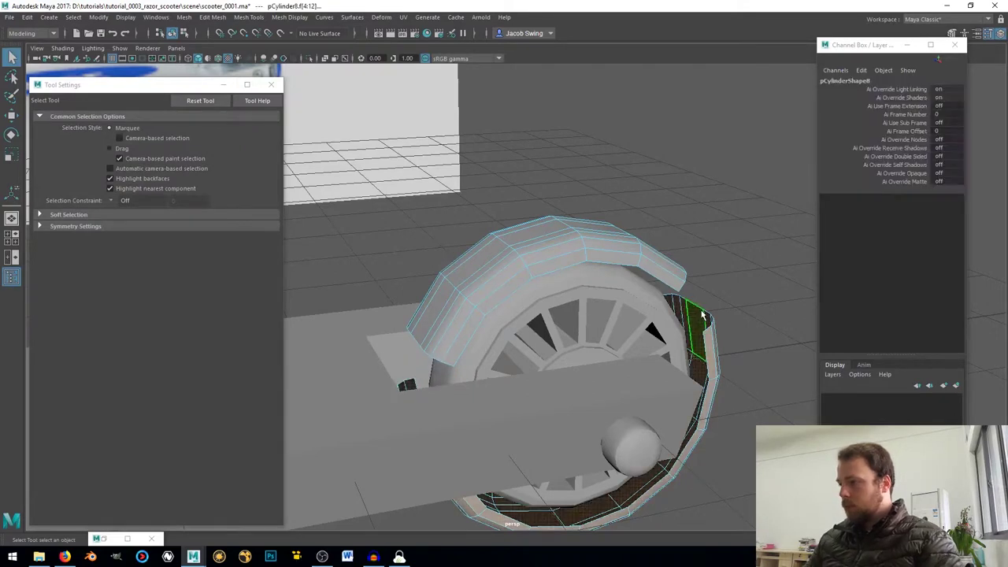
key("Delete")
- Select the fender's front border edges, extrude them, and move the new edges forward over the deck
left_click_drag(597, 240, 531, 295, "alt")
left_click(505, 291)
right_click_drag(503, 253, 509, 218)
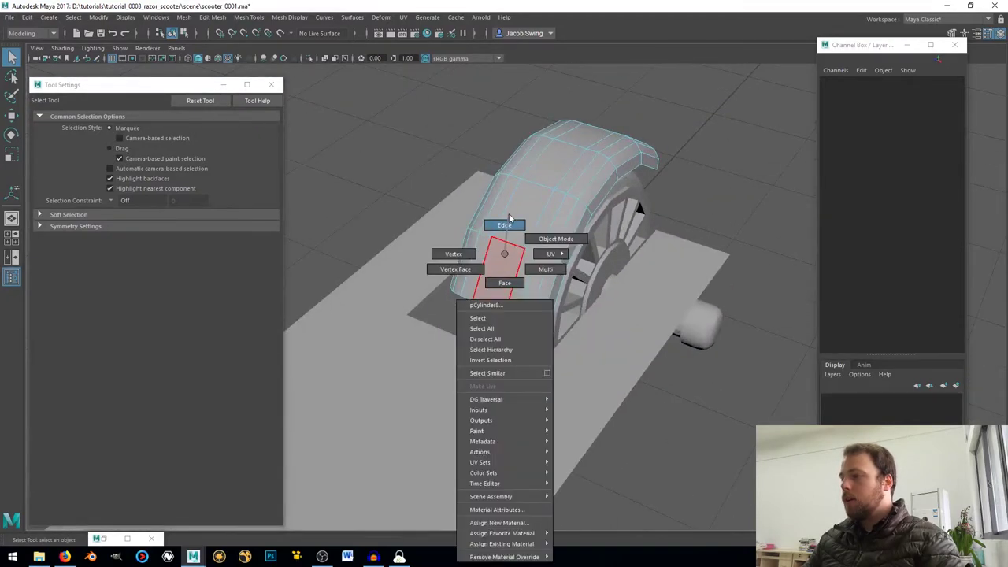
double_click(494, 312)
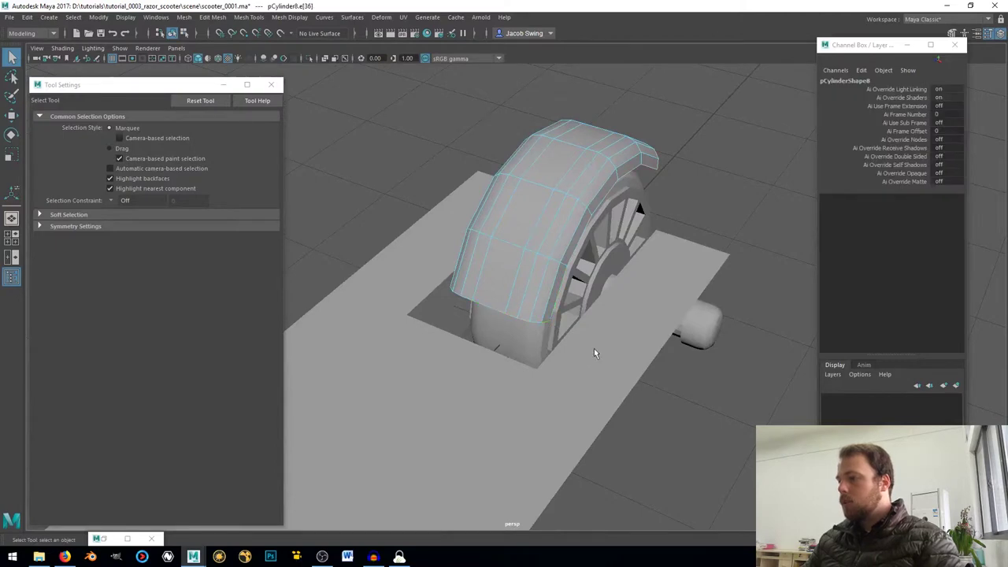
left_click_drag(594, 349, 615, 360, "alt")
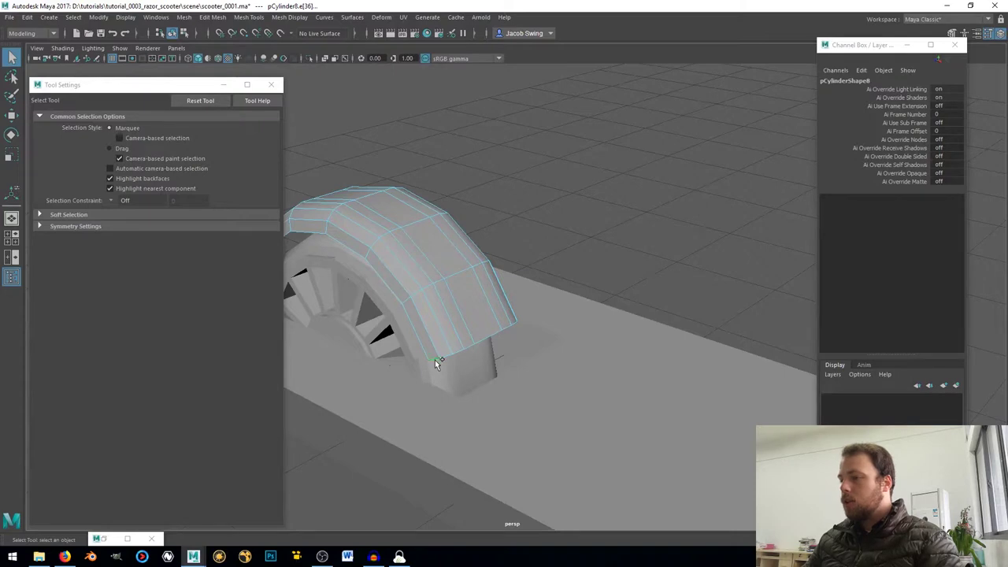
left_click_drag(457, 365, 414, 364, "alt")
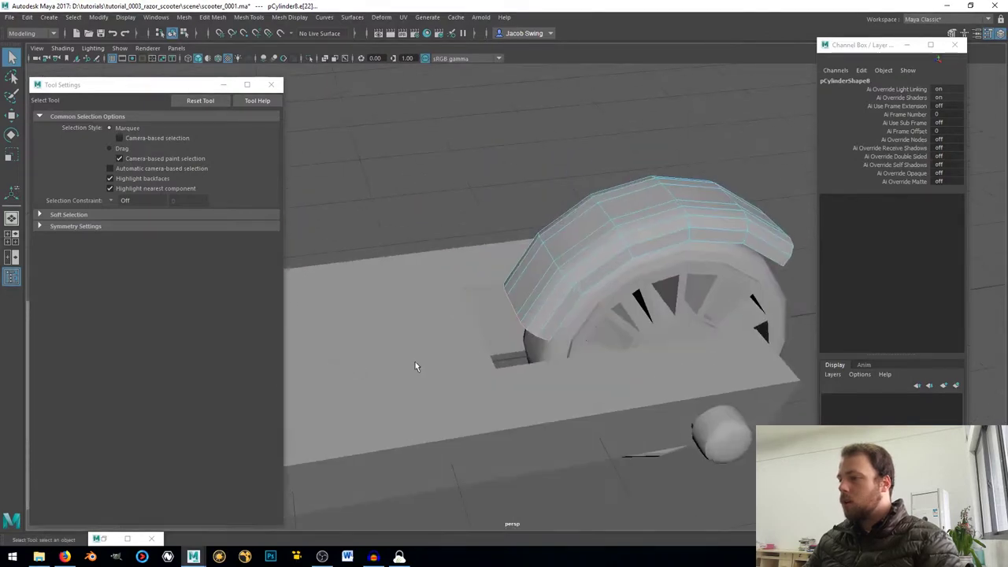
right_click_drag(408, 272, 422, 301, "shift")
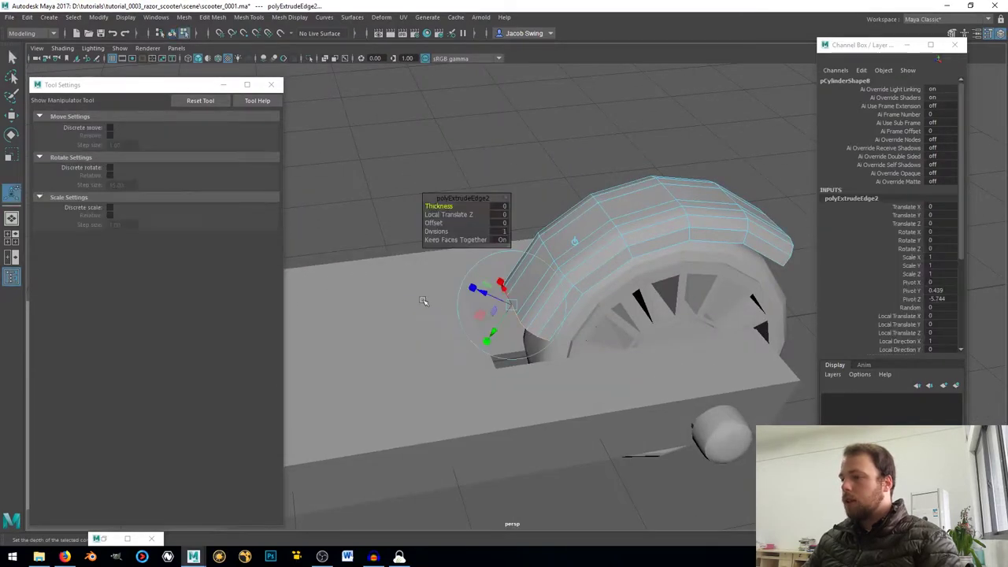
key("w")
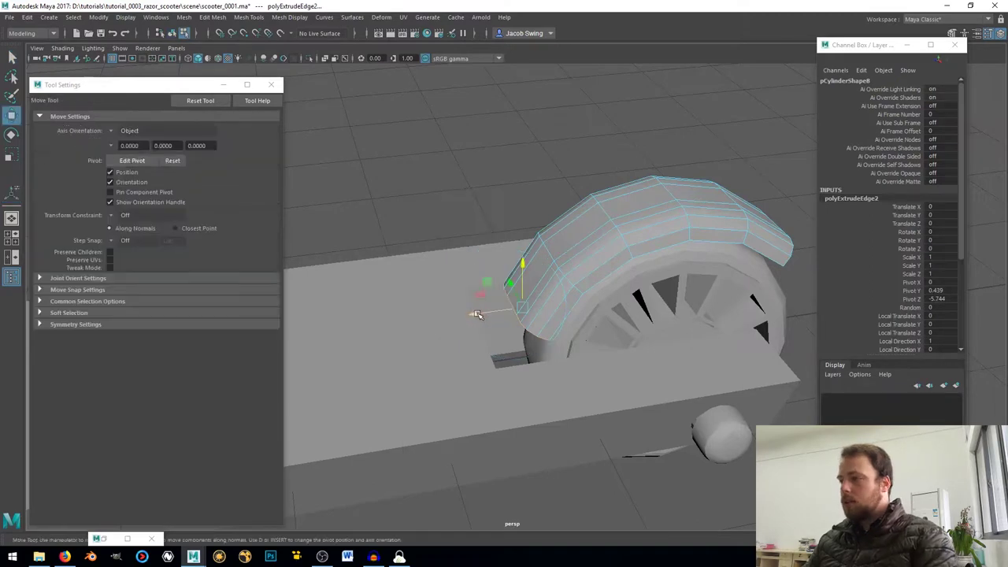
left_click_drag(455, 316, 375, 333)
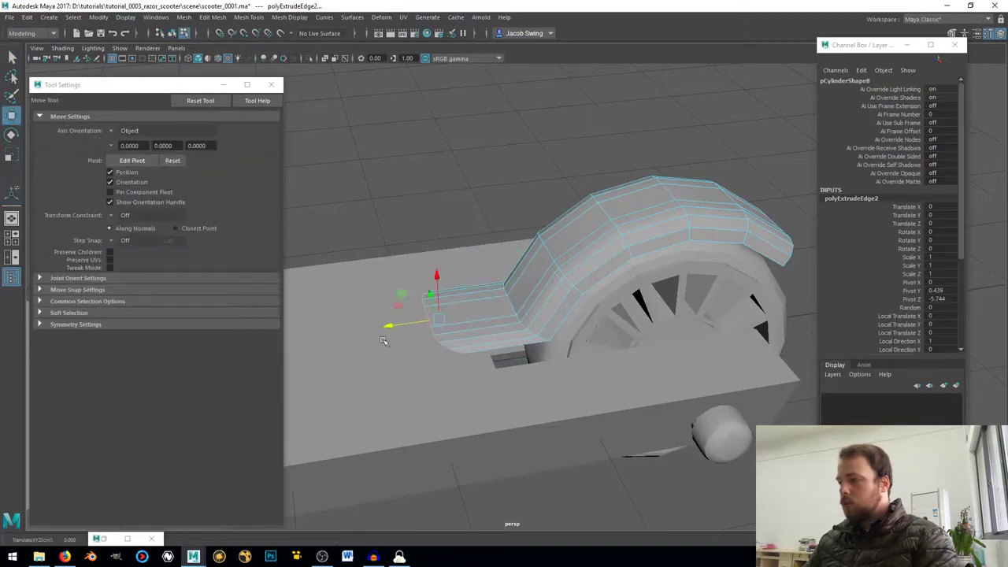
- Lower the fender's extruded front edges toward the deck, and try scaling them along the vertical and lengthwise axes
left_click_drag(460, 367, 447, 340, "alt")
left_click_drag(441, 275, 439, 300)
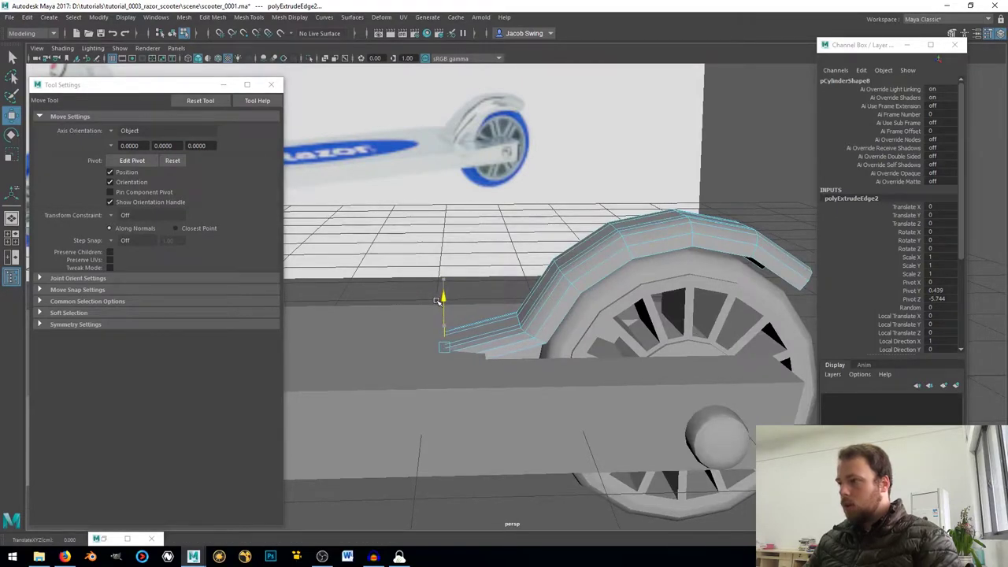
left_click_drag(437, 301, 437, 299)
mouse_move(470, 360)
left_mouse_down("alt")
mouse_move(473, 337)
mouse_move(484, 362)
left_mouse_up("alt")
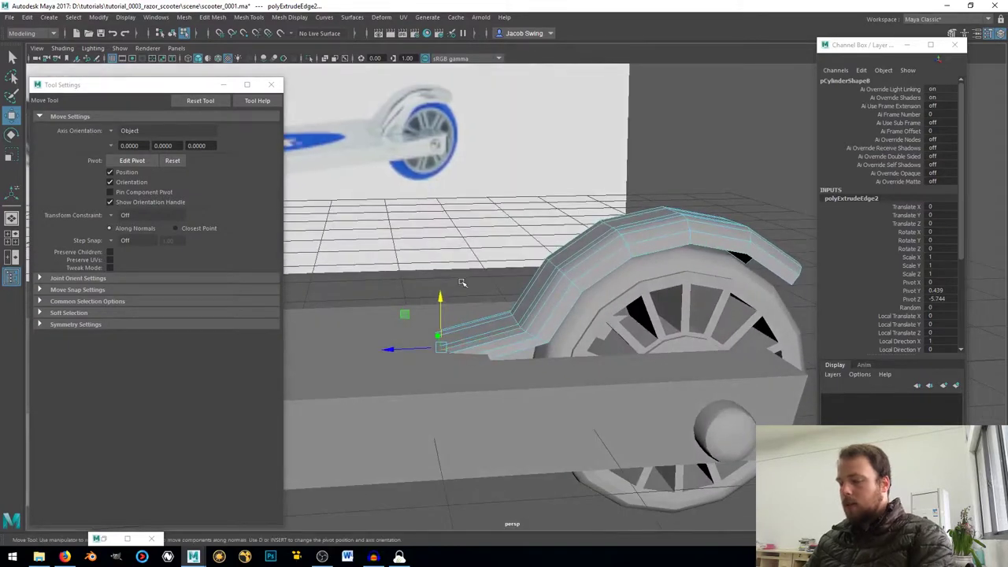
key("r")
left_click_drag(440, 301, 452, 421)
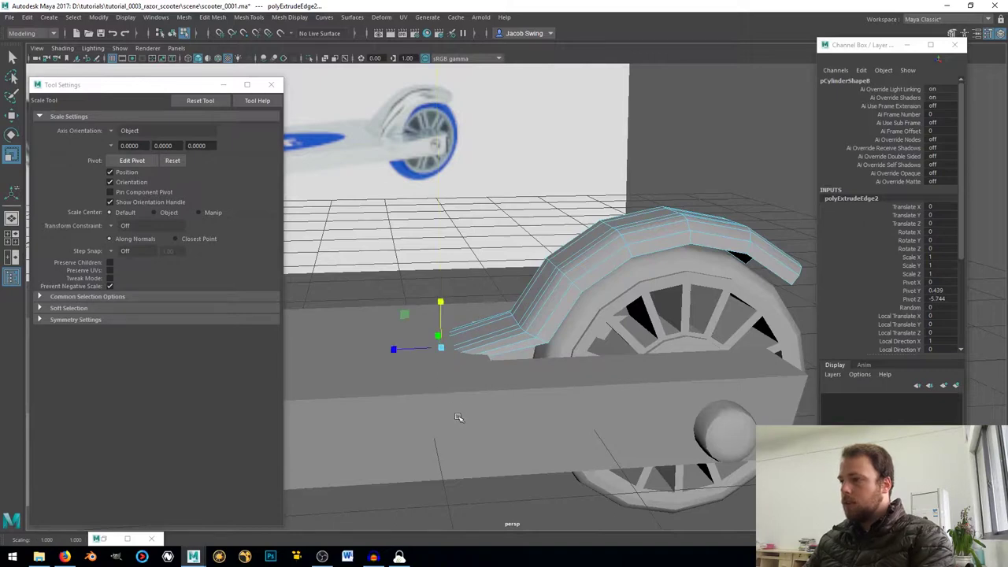
left_click_drag(385, 351, 295, 353)
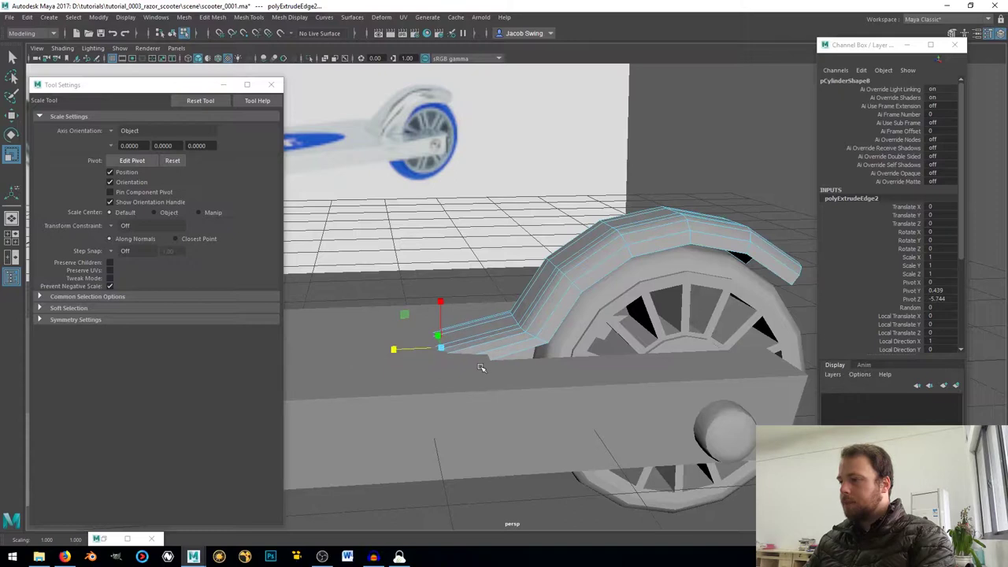
- Switch to wireframe display and move the fender's front border edges slightly farther forward along the deck
key("4")
mouse_move(481, 365)
left_mouse_down("alt")
mouse_move(510, 360)
mouse_move(451, 341)
mouse_move(463, 320)
mouse_move(427, 323)
mouse_move(524, 335)
left_mouse_up("alt")
key("w")
left_click_drag(447, 310, 432, 311)
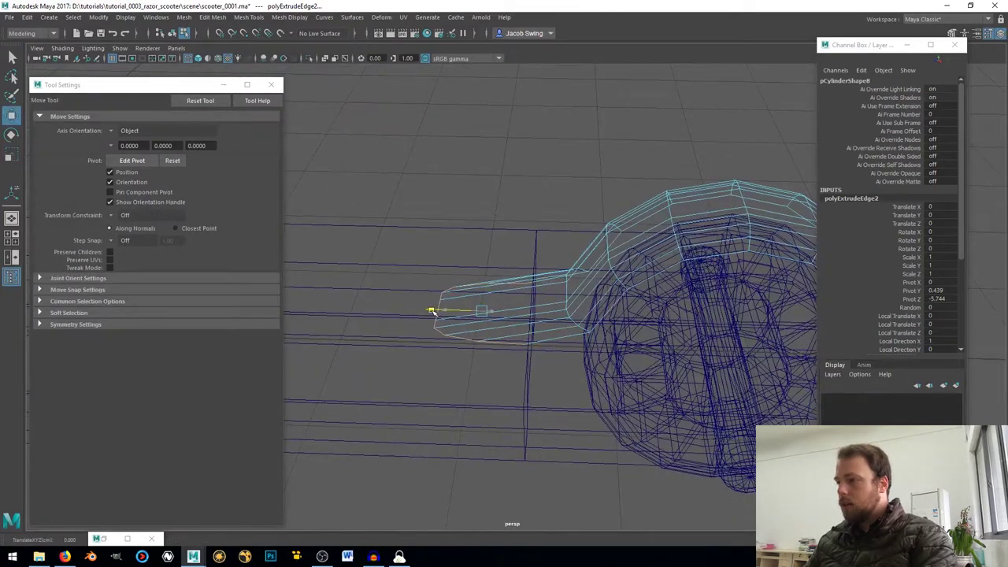
- Move the fender's edge loop above the deck forward and slightly up, and raise the neighbouring loop nearer the wheel
left_click(565, 295)
left_click_drag(527, 295, 506, 294)
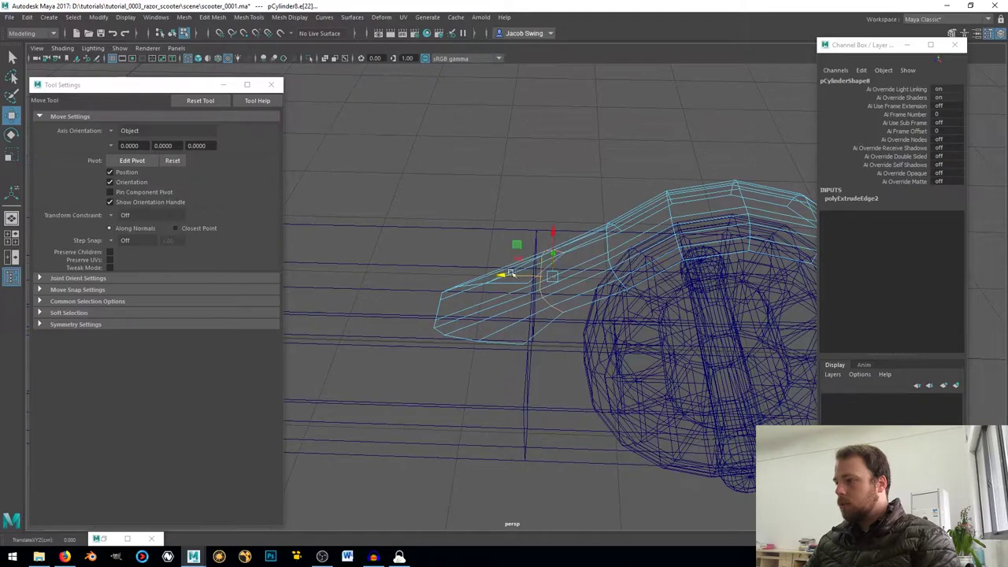
left_click_drag(554, 230, 554, 227)
left_click(607, 239)
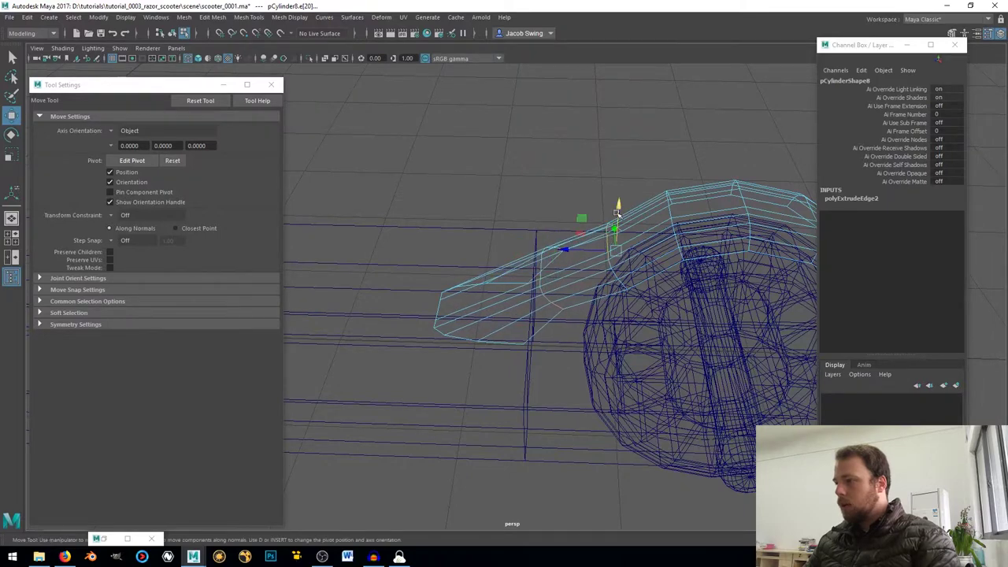
left_click_drag(618, 207, 461, 396)
- Widen the fender's front border edges using soft selection with an adjusted falloff radius, and return to shaded display
left_click(481, 390)
left_click(468, 397)
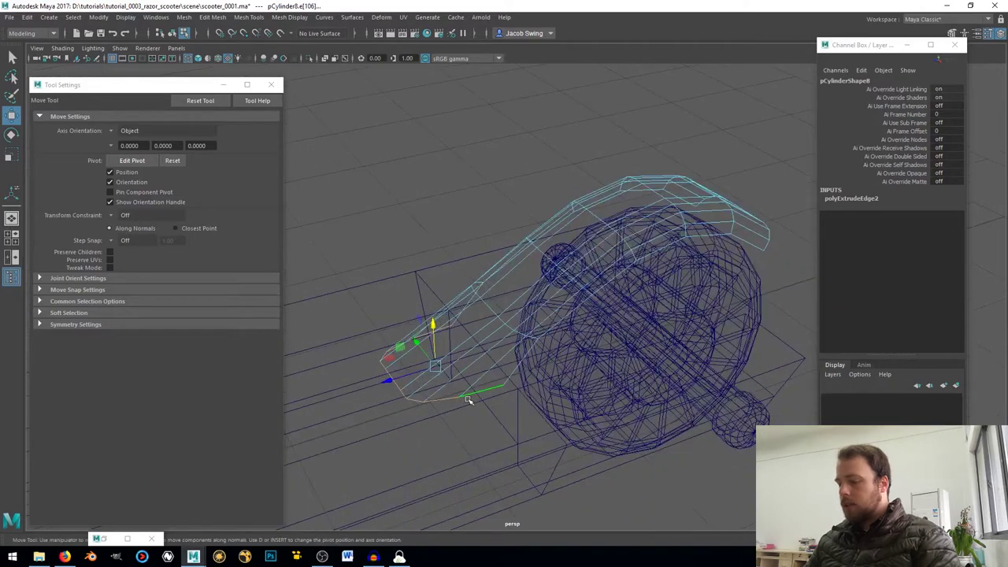
key("b")
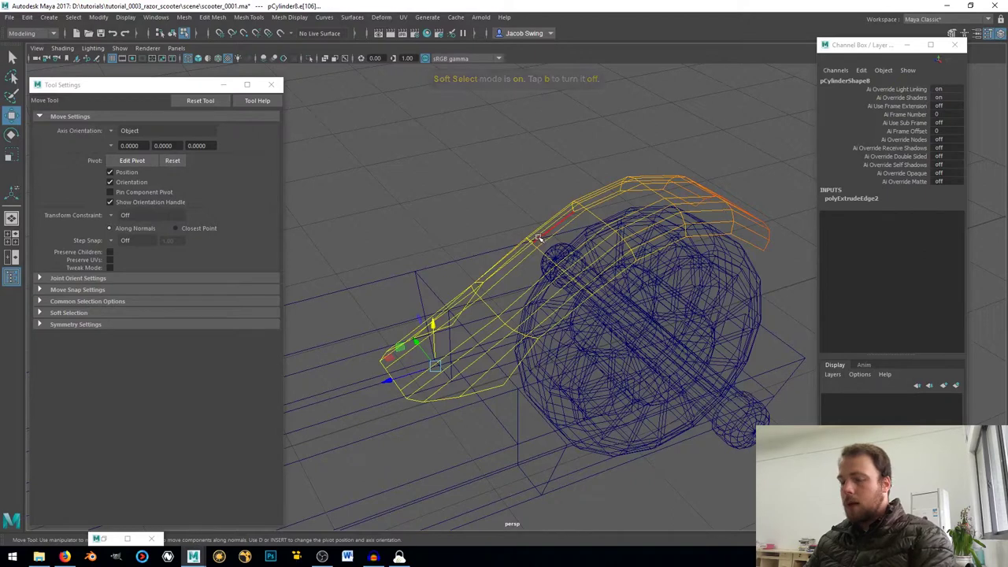
left_click_drag(488, 235, 505, 235)
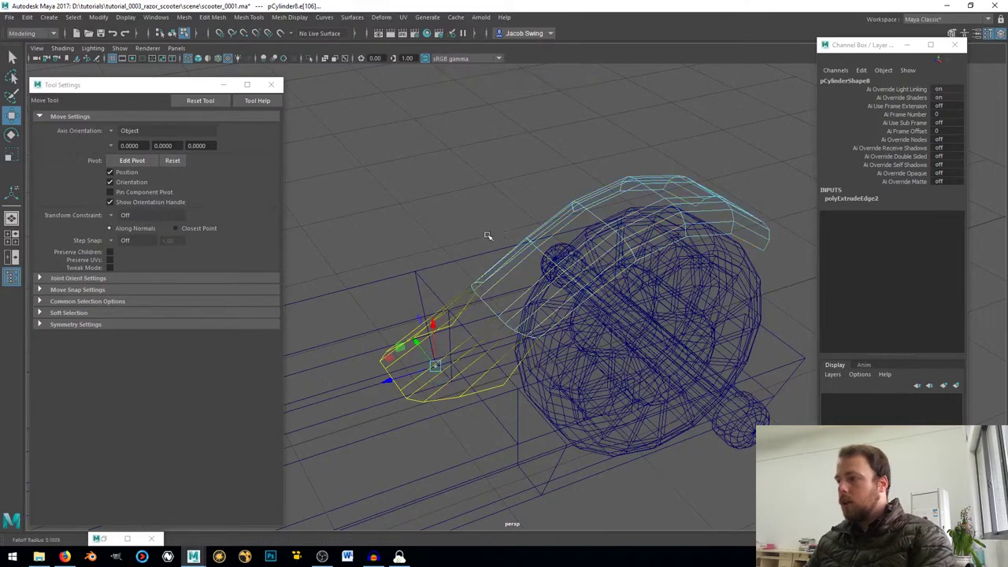
middle_click_drag(488, 235, 728, 184)
key("r")
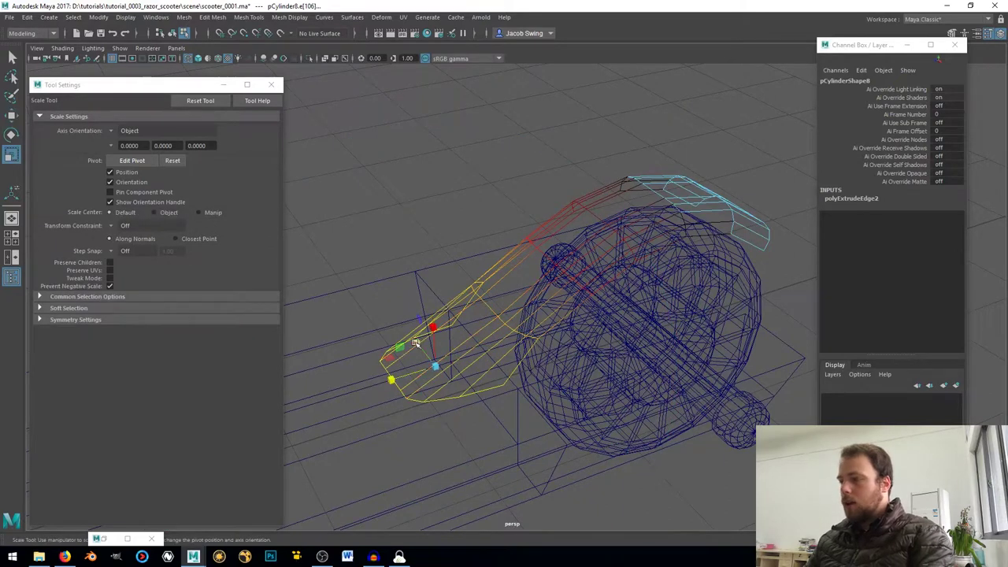
left_click_drag(418, 344, 403, 332)
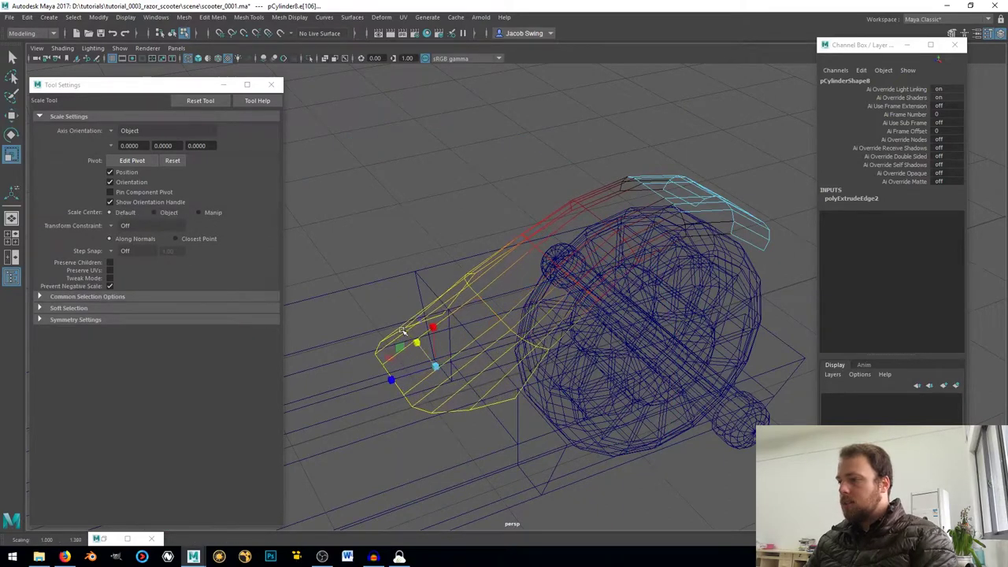
mouse_move(441, 382)
left_mouse_down("alt")
mouse_move(487, 407)
mouse_move(446, 384)
mouse_move(449, 344)
mouse_move(355, 333)
mouse_move(539, 334)
left_mouse_up("alt")
key("5")
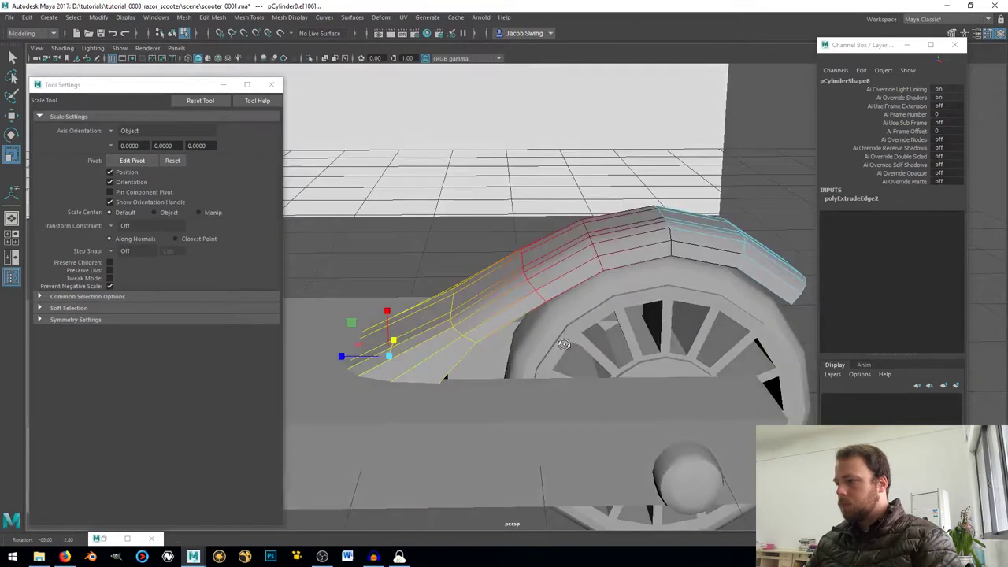
left_click_drag(617, 340, 523, 337, "alt")
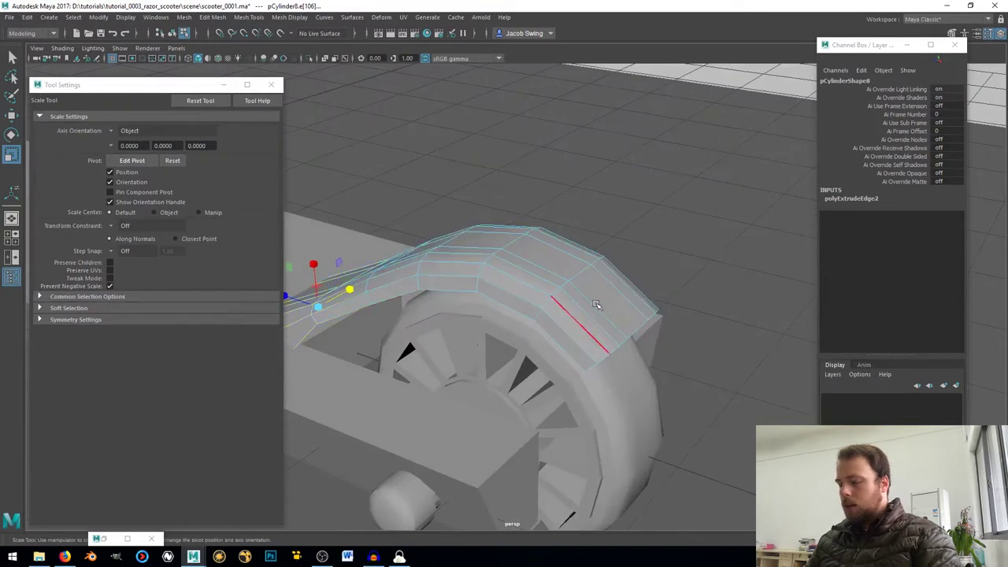
- Try extruding the fender's rear border edges down behind the wheel, and undo the extrusion
left_click(597, 366)
left_click_drag(598, 367, 693, 317, "alt")
double_click(444, 326, "shift")
right_click(698, 288, "shift")
right_click_drag(697, 288, 695, 315, "shift")
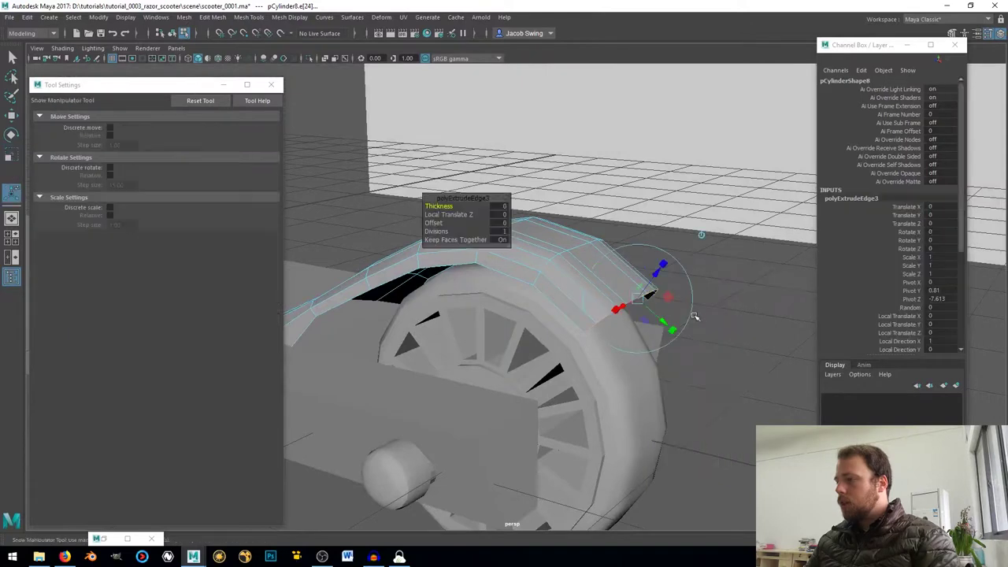
left_click_drag(663, 319, 647, 353)
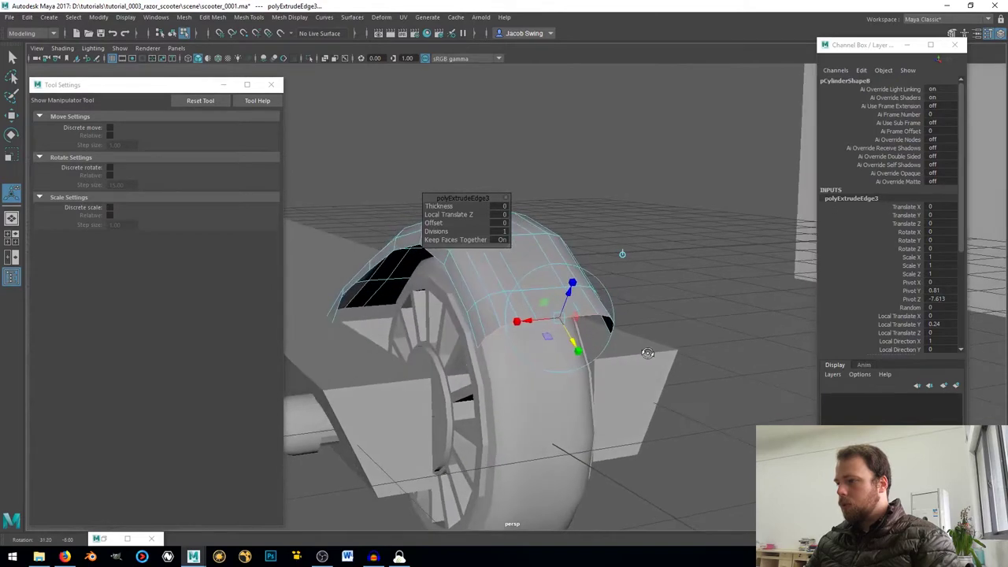
key("ctrl+z")
key("ctrl+z")
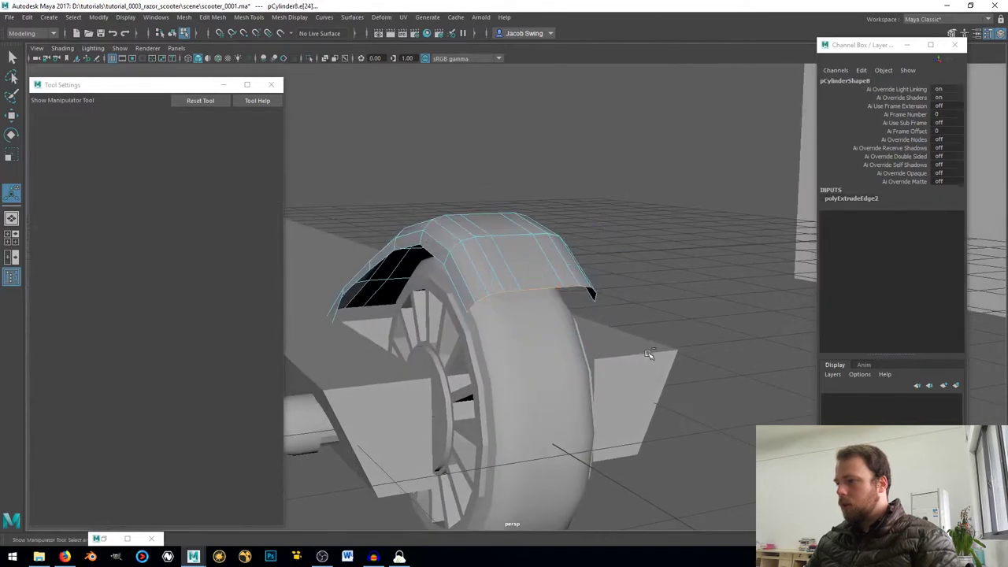
- Select all of the fender's faces and extrude them inward by about 0.1 to give the fender thickness
left_click_drag(477, 315, 583, 343, "alt")
right_click_drag(519, 270, 517, 278)
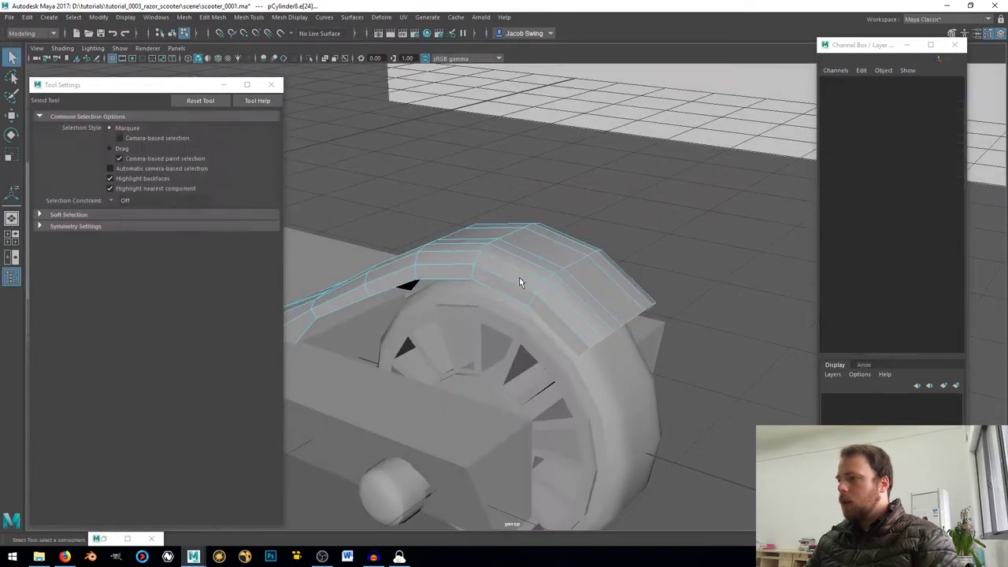
left_click(511, 278)
double_click(511, 276)
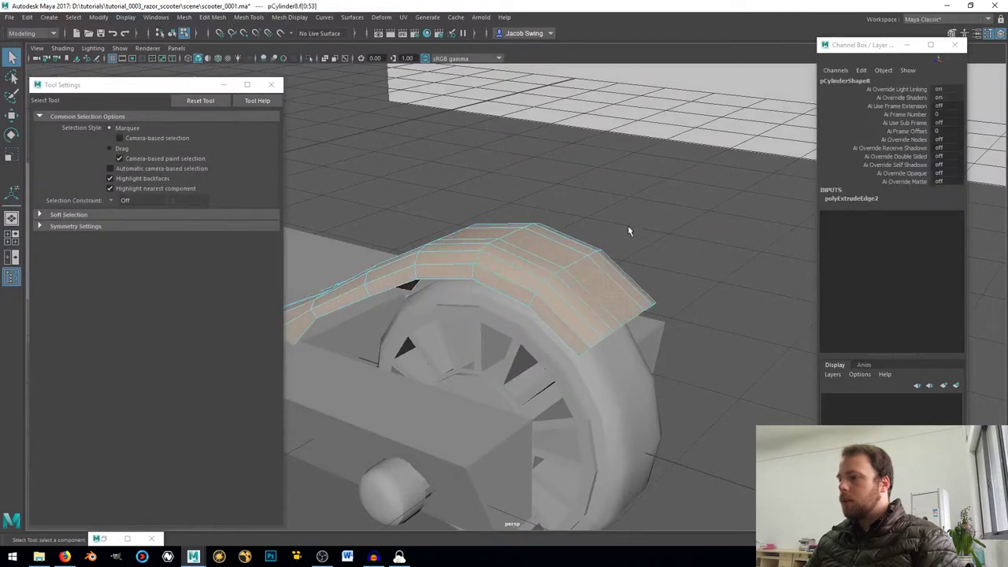
right_click_drag(625, 212, 626, 235, "shift")
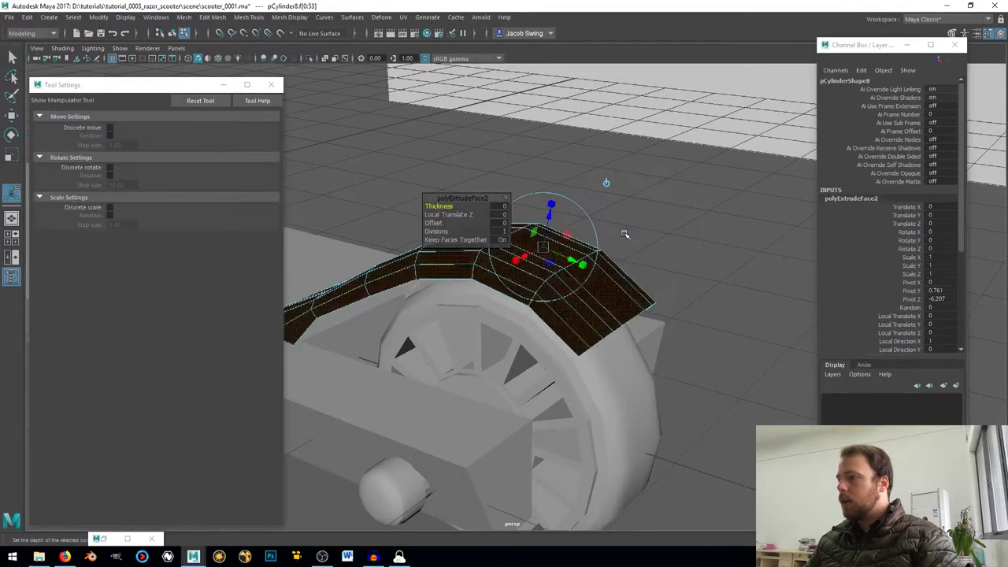
left_click_drag(551, 208, 553, 230)
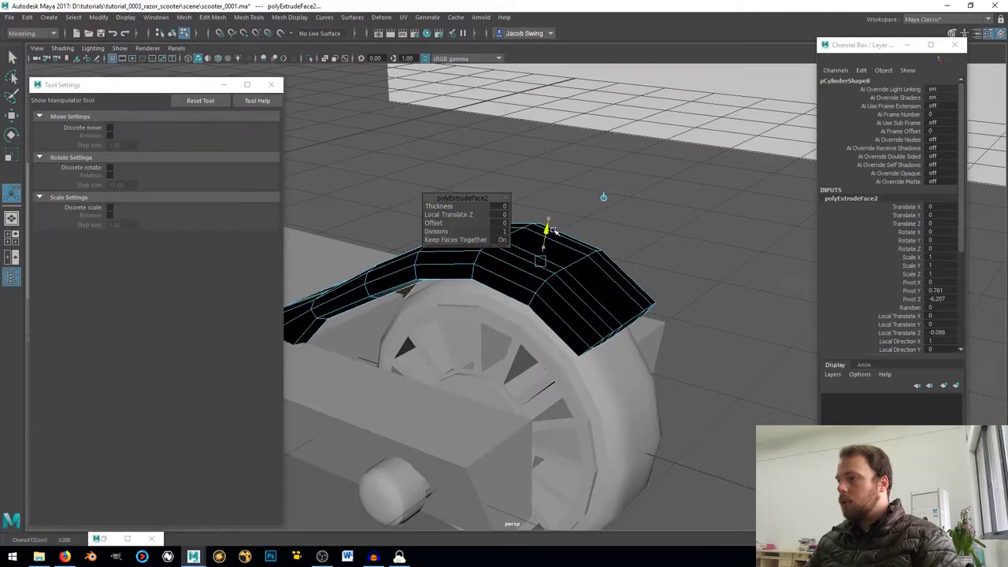
- Reverse the normals of all the fender's faces and return to object mode with nothing selected
left_click_drag(607, 255, 591, 268, "alt")
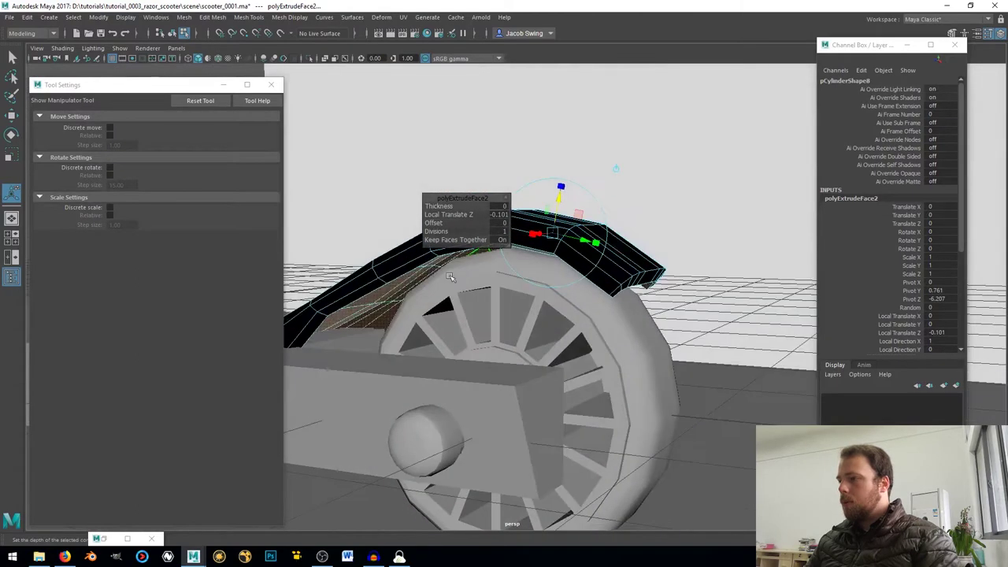
double_click(340, 299)
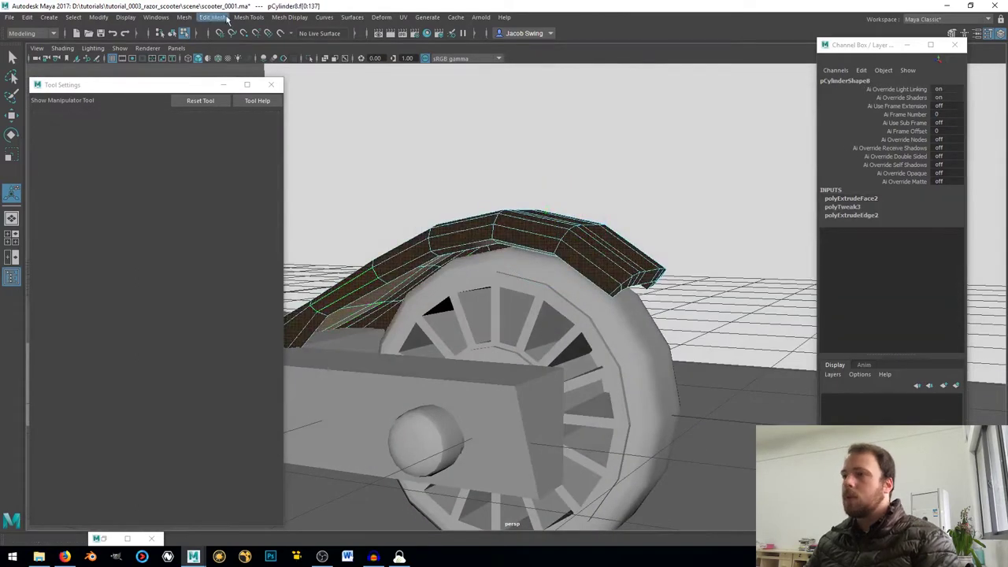
left_click(289, 16)
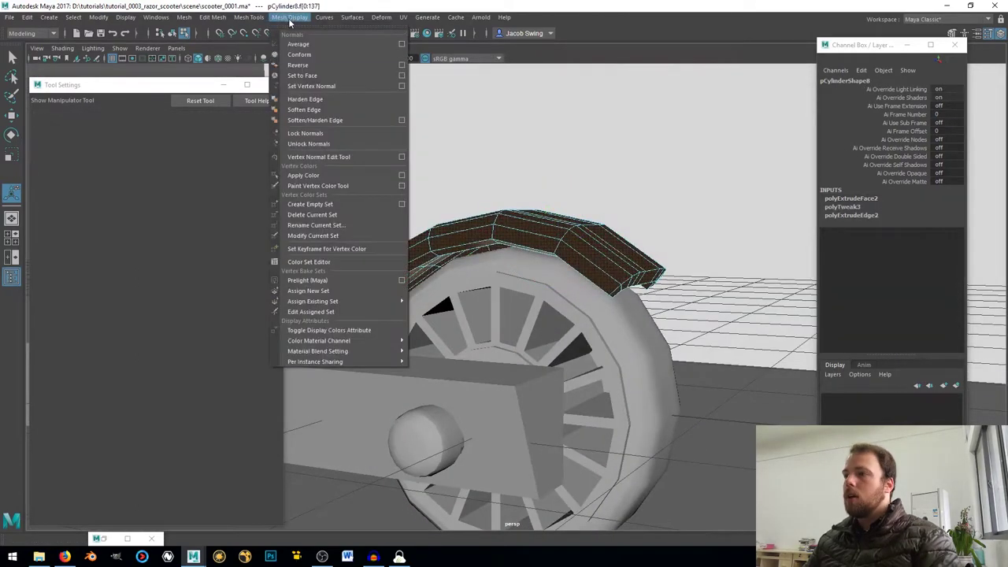
left_click(299, 67)
left_click_drag(590, 256, 517, 263, "alt")
right_click_drag(501, 252, 574, 203)
key("q")
scroll(574, 231, "down", 3)
left_click(574, 230)
left_click_drag(573, 230, 517, 329, "alt")
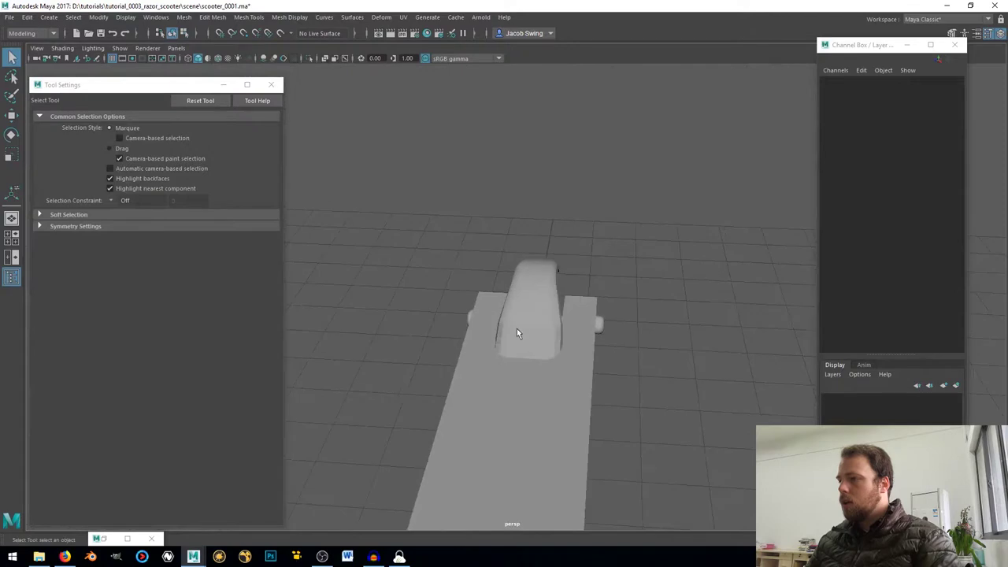
- Select all of the fender's edges and soften them
left_click(530, 312)
scroll(534, 337, "up", 2)
left_click(705, 267)
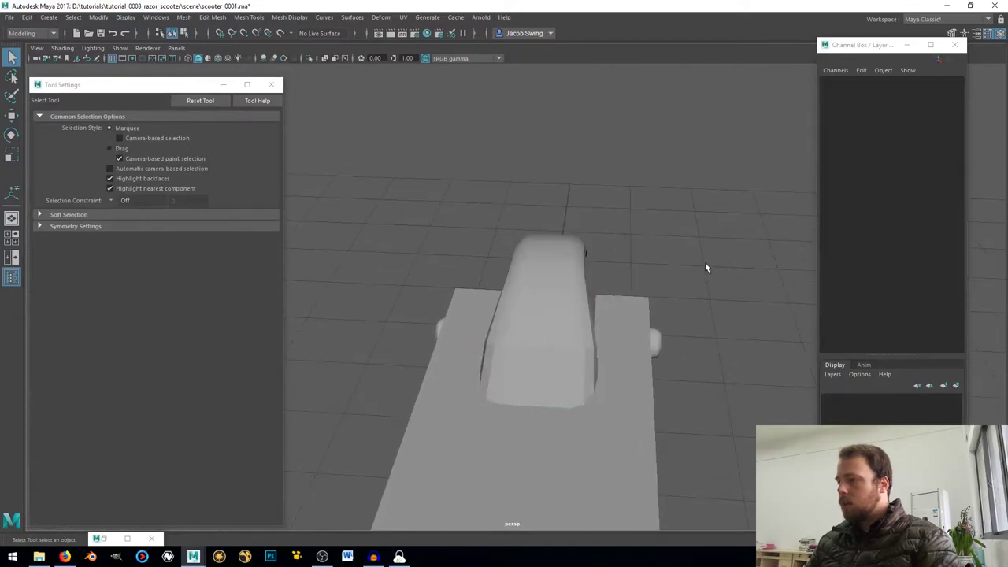
left_click(531, 319)
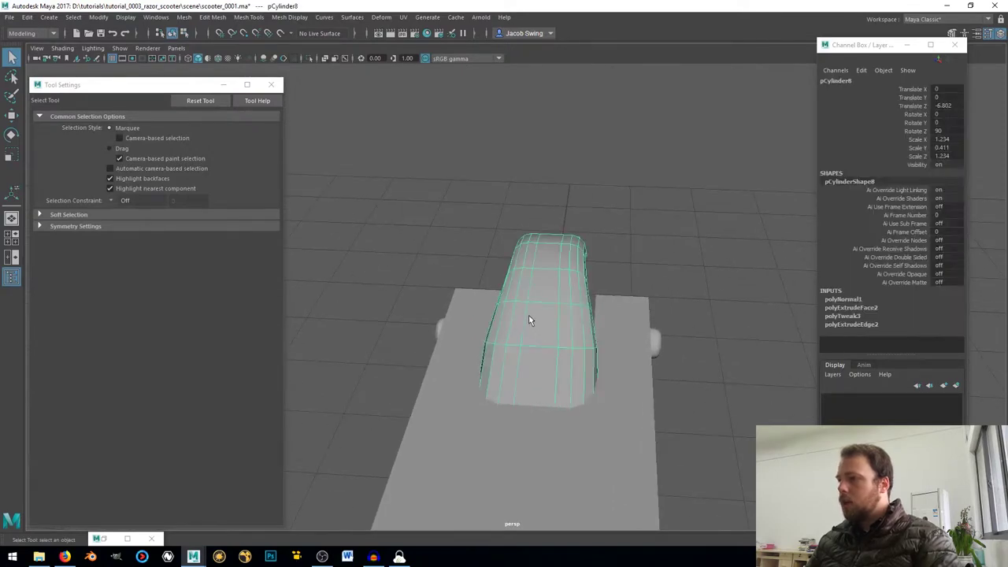
right_click(529, 320)
left_click(529, 283)
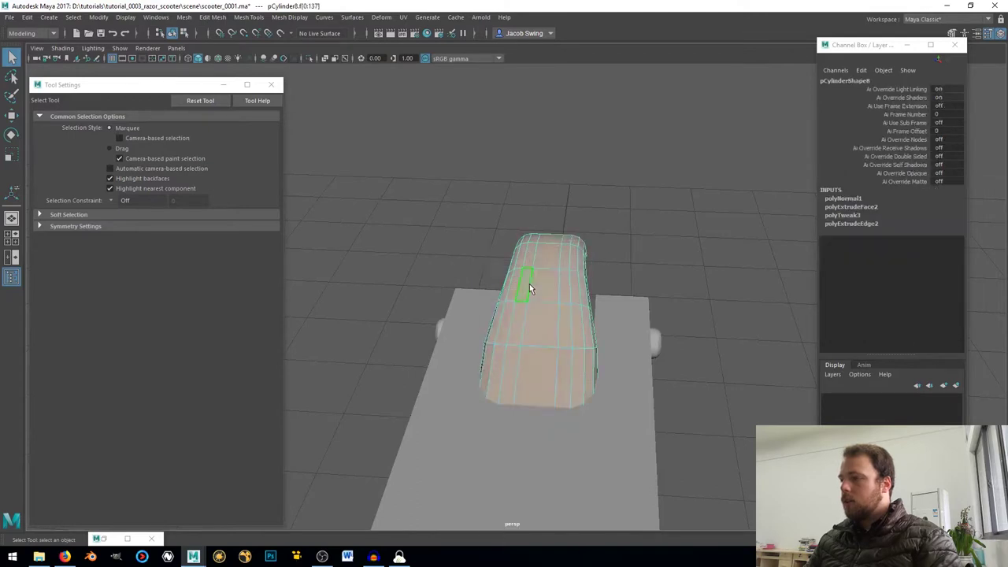
right_click_drag(531, 283, 531, 236)
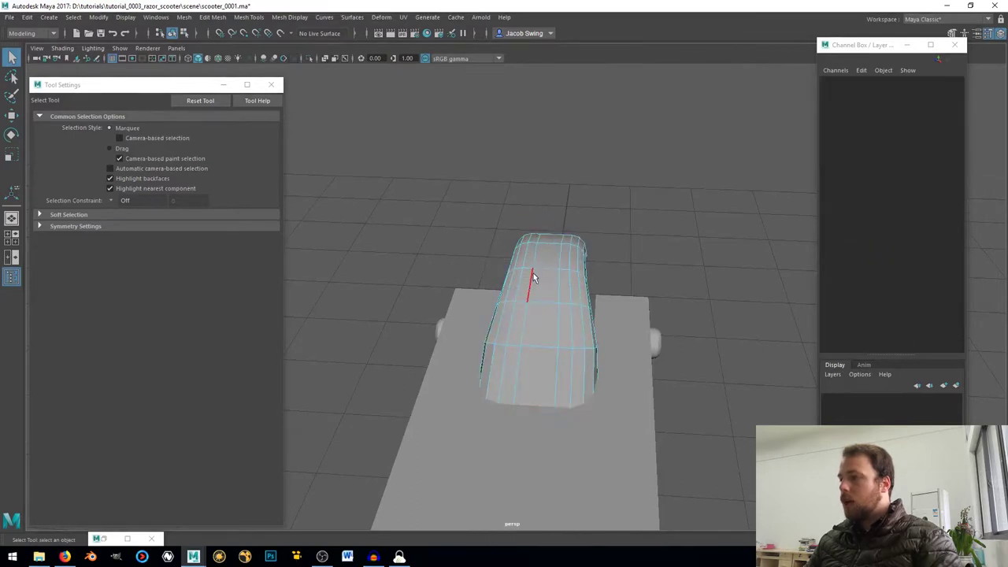
double_click(533, 275)
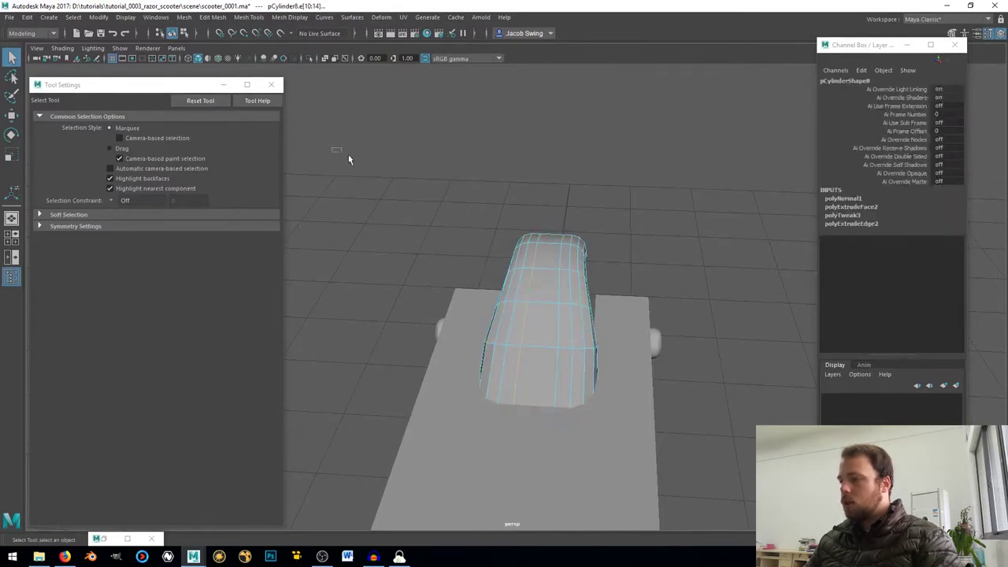
left_click_drag(347, 154, 734, 549)
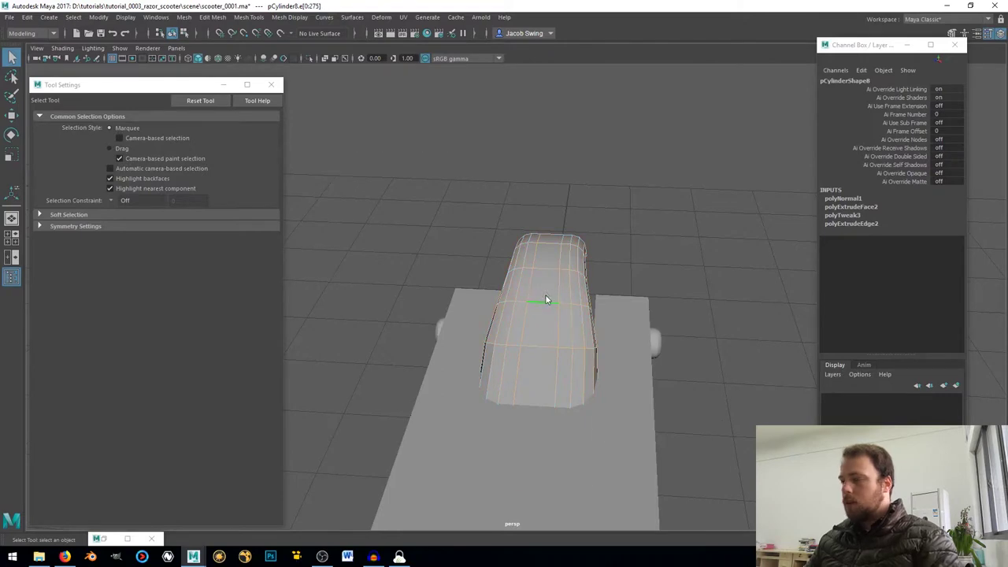
right_click_drag(546, 299, 595, 240, "shift")
- Turn on textured display and examine the reference scooter's front wheel and fork against the modelled deck and rear wheel
mouse_move(619, 231)
left_mouse_down("alt")
mouse_move(609, 283)
mouse_move(473, 332)
mouse_move(476, 298)
mouse_move(470, 398)
mouse_move(517, 347)
mouse_move(421, 351)
mouse_move(545, 384)
mouse_move(533, 384)
left_mouse_up("alt")
scroll(473, 332, "down", 5)
key("6")
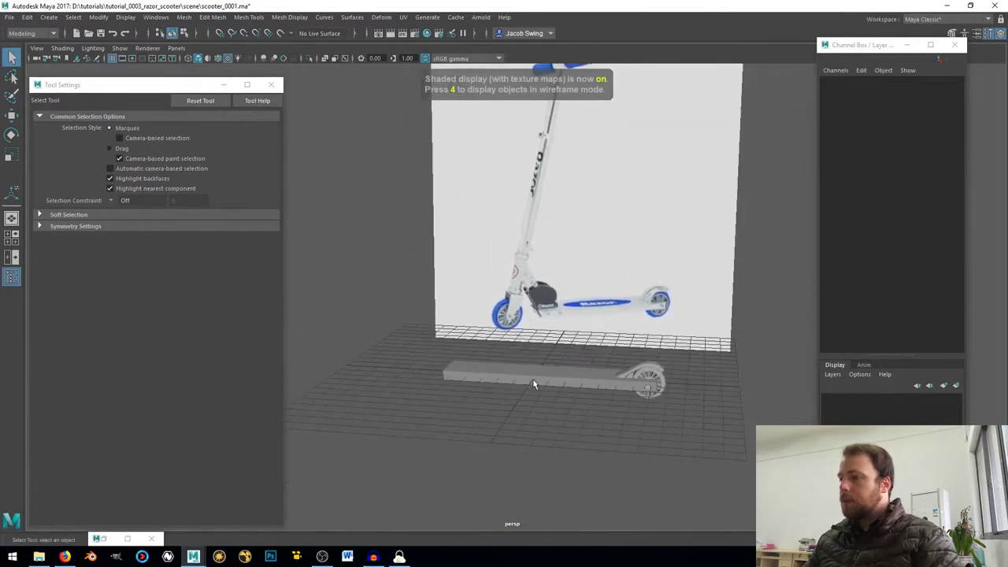
scroll(532, 382, "up", 8)
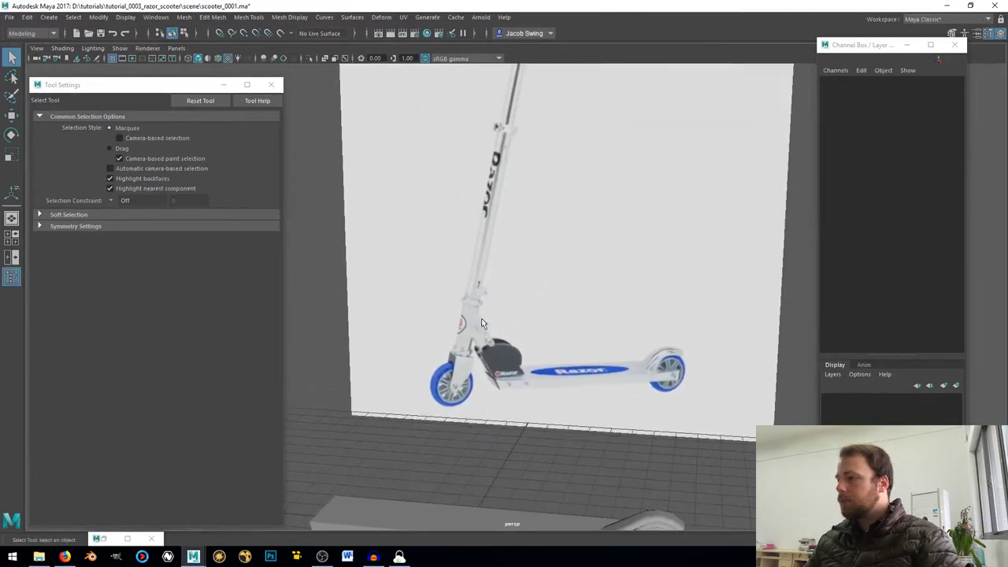
scroll(488, 303, "down", 4)
scroll(458, 375, "up", 4)
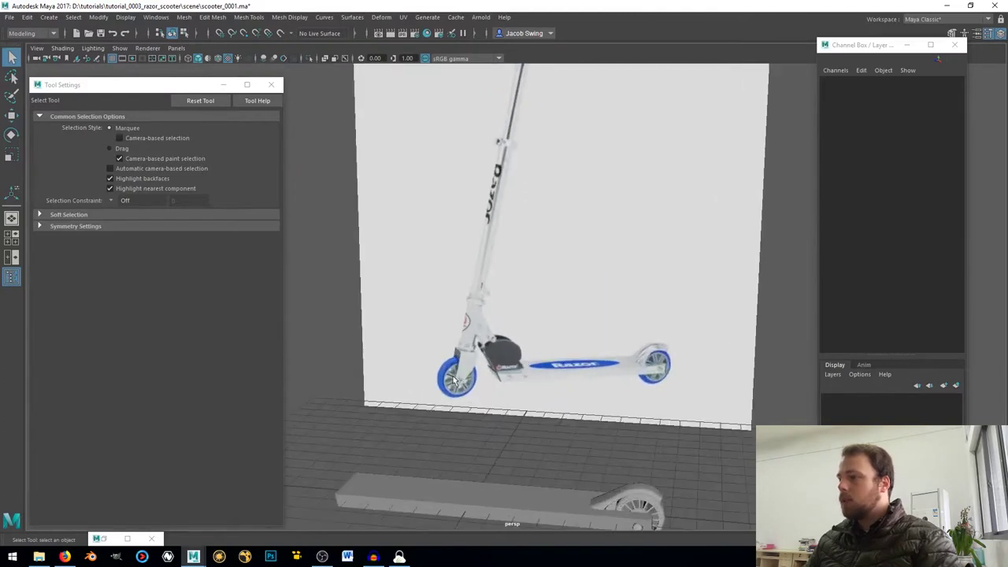
middle_click_drag(417, 411, 455, 370, "alt")
left_click_drag(421, 390, 456, 379, "alt")
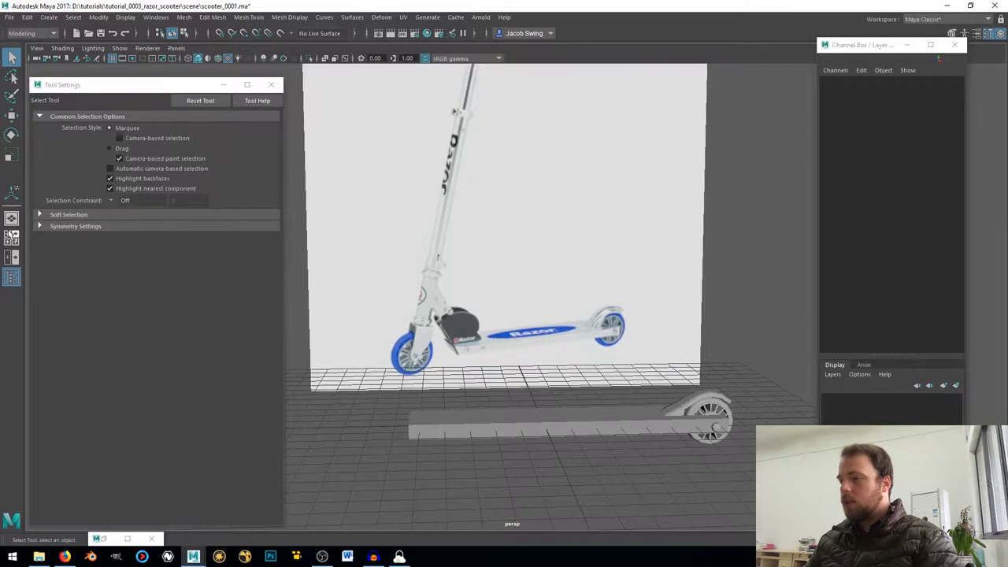
- Maximize the side view with textured display and frame the reference scooter's front wheel and folding joint
left_click(11, 236)
key("space")
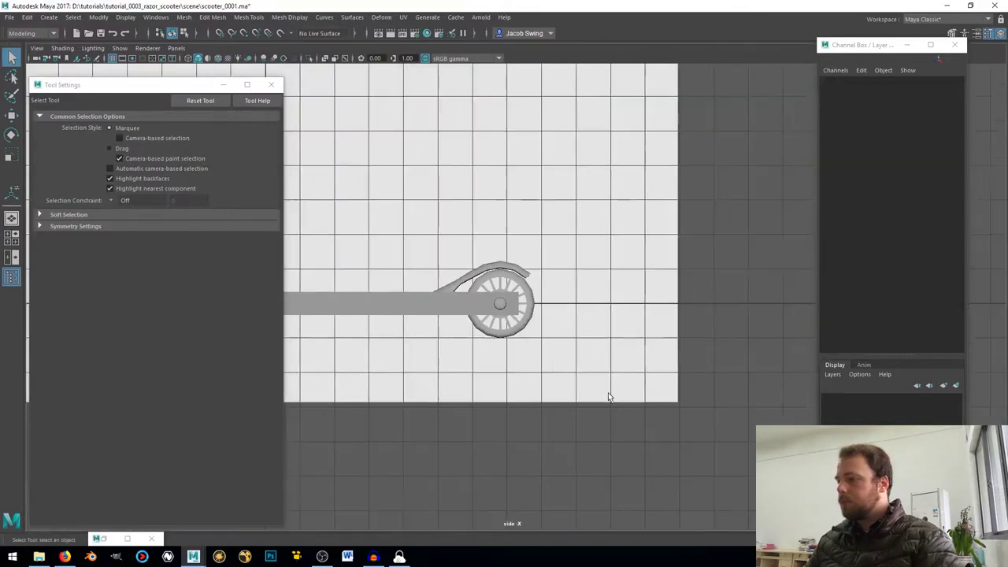
key("6")
right_click_drag(411, 326, 513, 412, "alt")
middle_click_drag(539, 463, 522, 444, "alt")
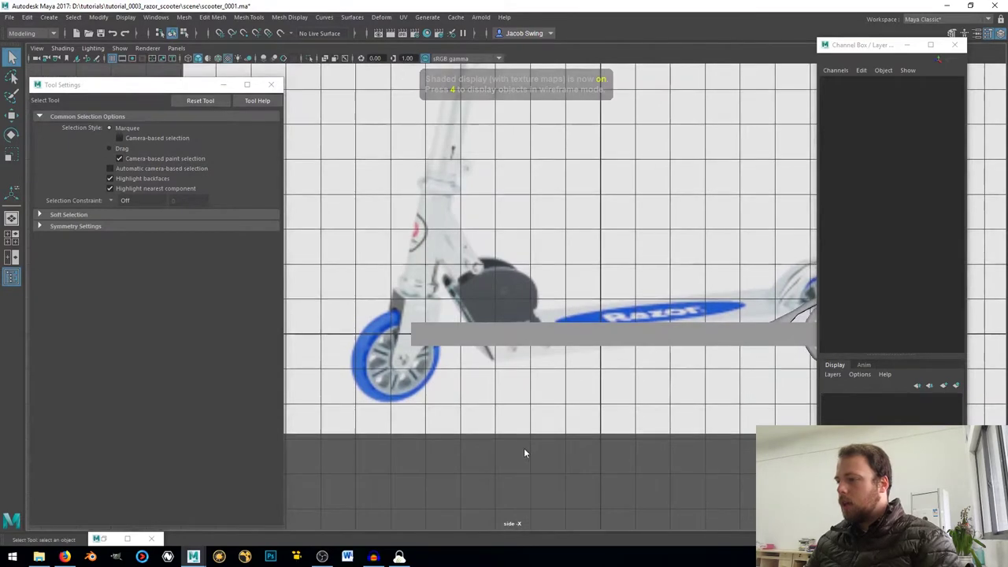
- Create a polygon cube and place it on the deck's front end, at about Y 0.796 and Z 4.822
right_click_drag(524, 447, 543, 412)
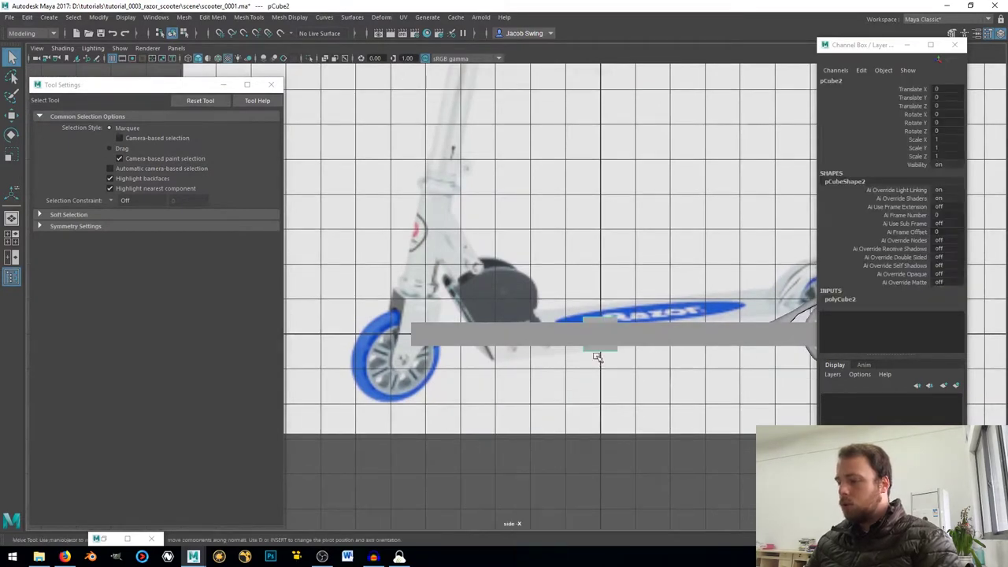
key("w")
left_click_drag(600, 339, 434, 310)
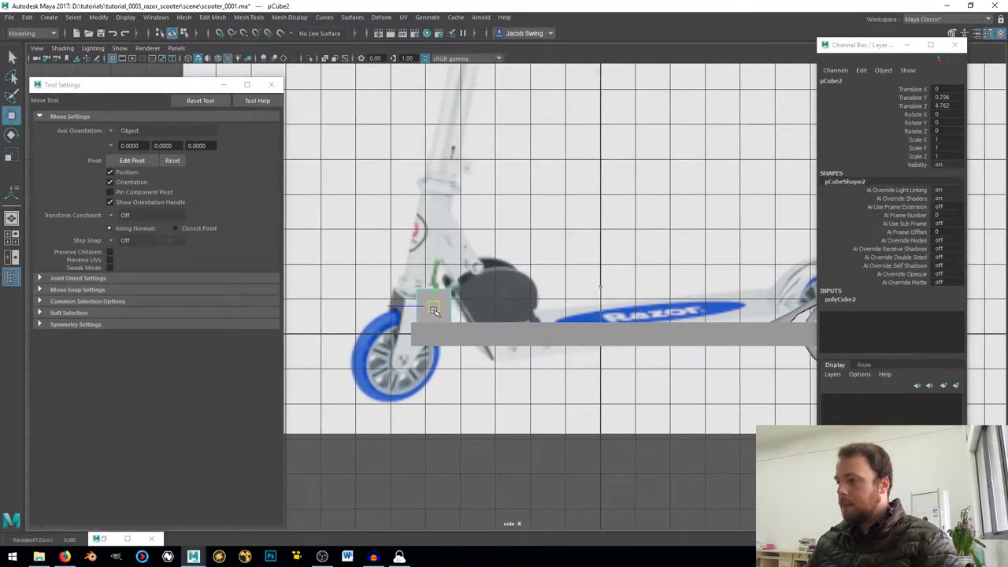
scroll(431, 309, "up", 4)
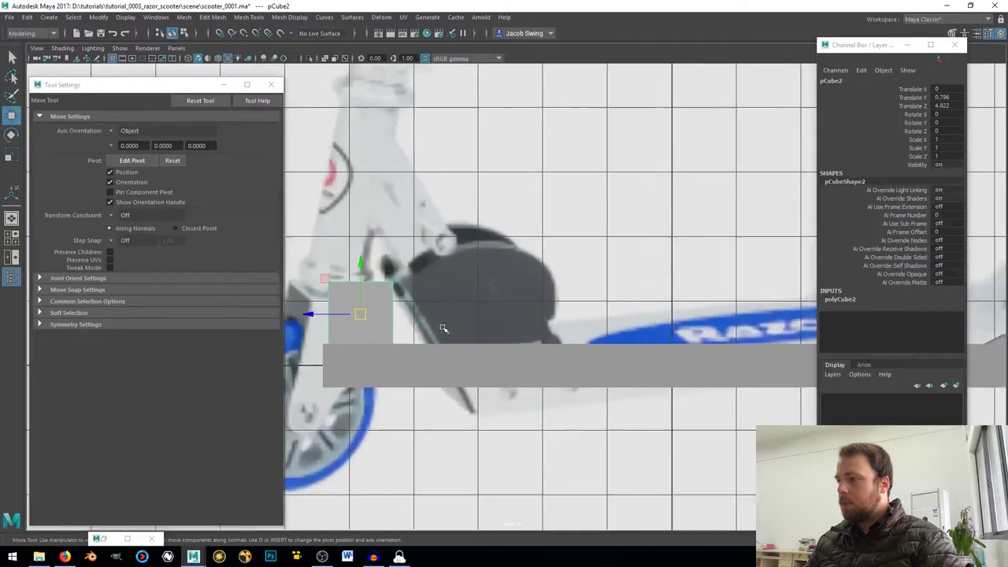
- Tilt the cube about its X axis and set Rotate X to exactly 20
scroll(523, 346, "down", 6)
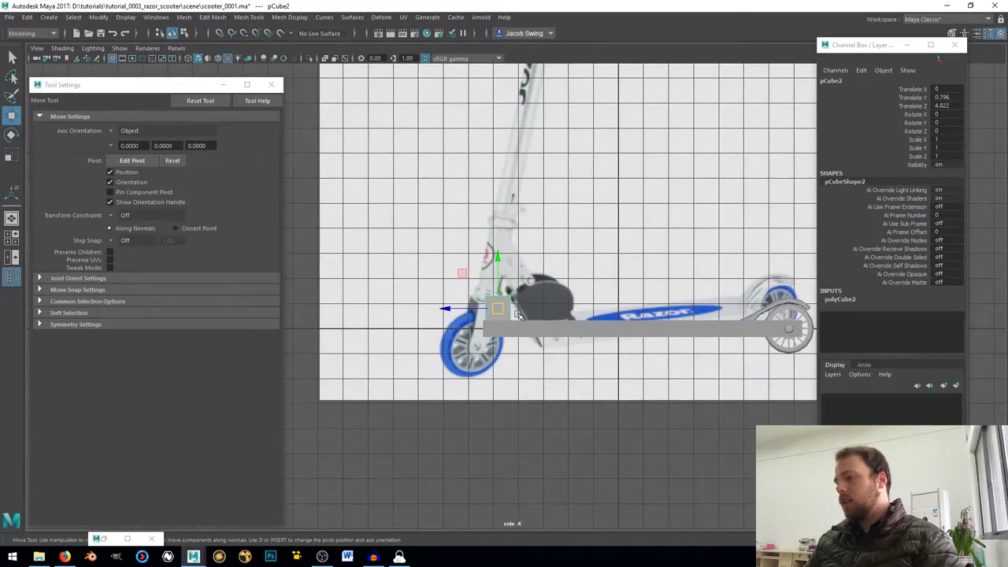
scroll(509, 347, "up", 4)
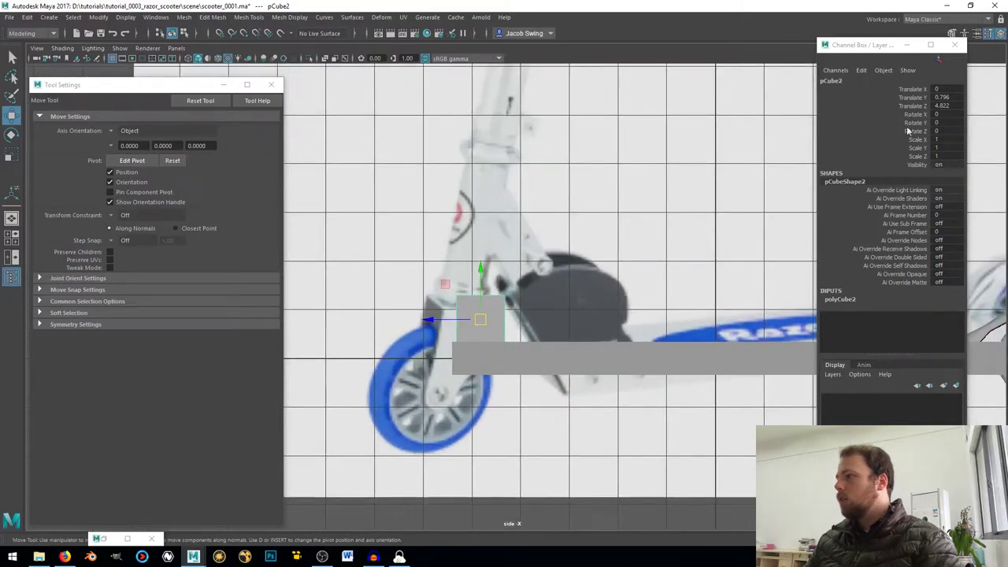
key("e")
left_click_drag(500, 282, 489, 261)
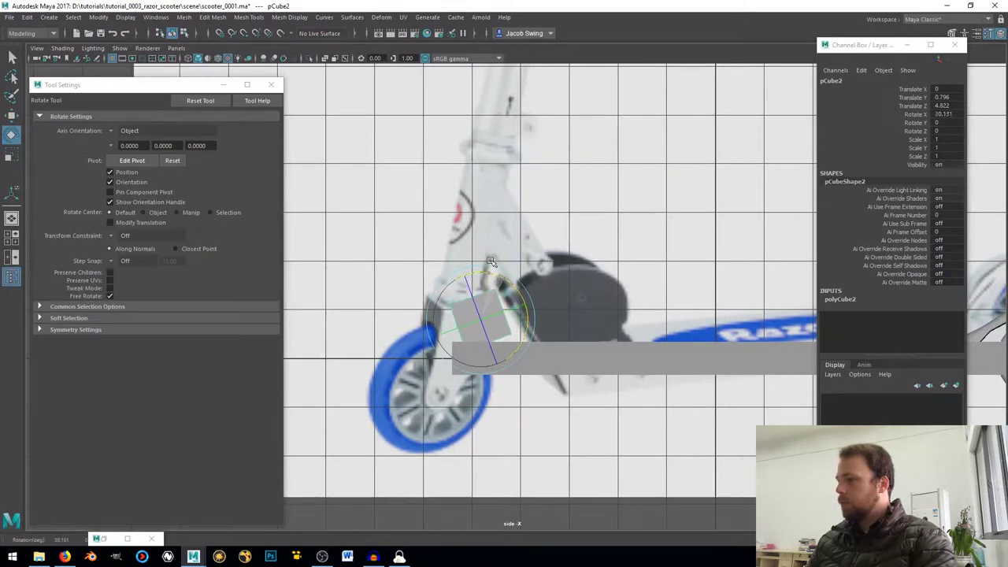
double_click(944, 115)
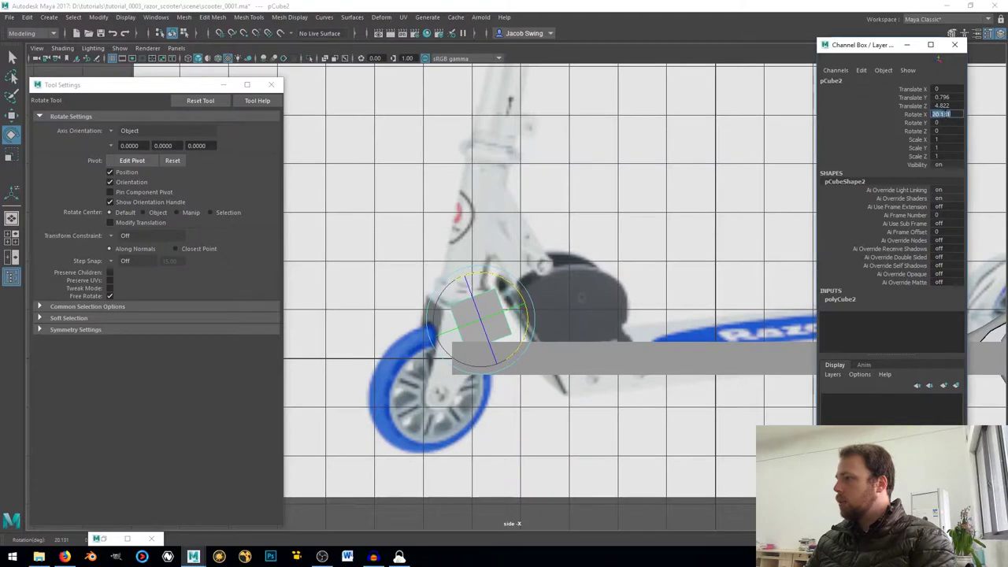
type("20")
key("Return")
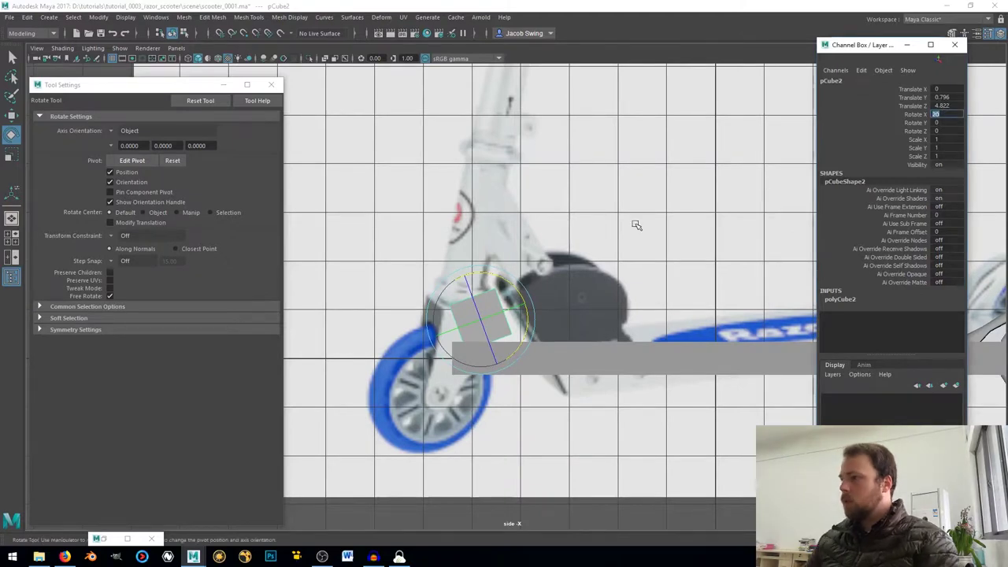
- Set the cube's Rotate X to 30 and compare its tilt with the reference folding joint
scroll(641, 220, "up", 5)
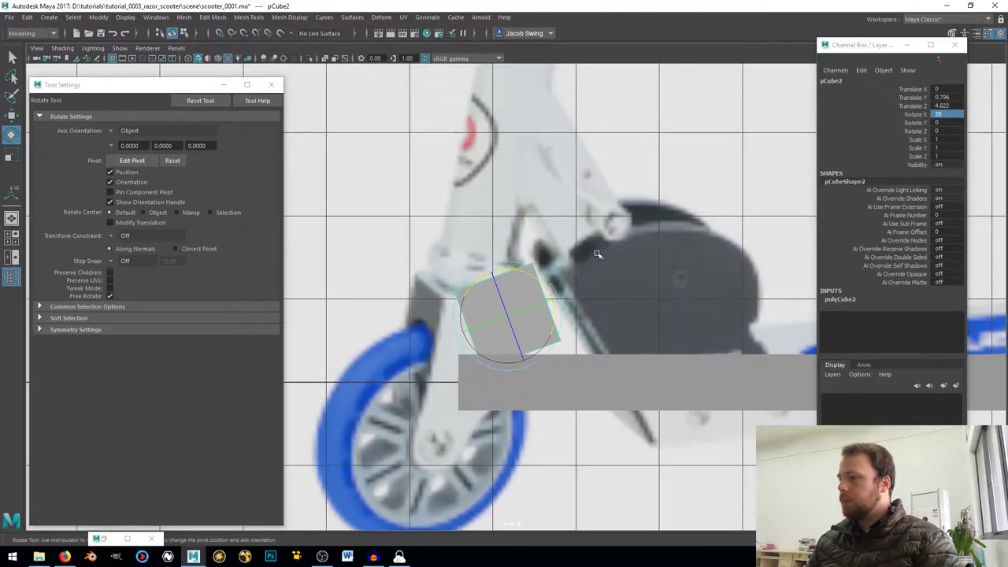
double_click(957, 115)
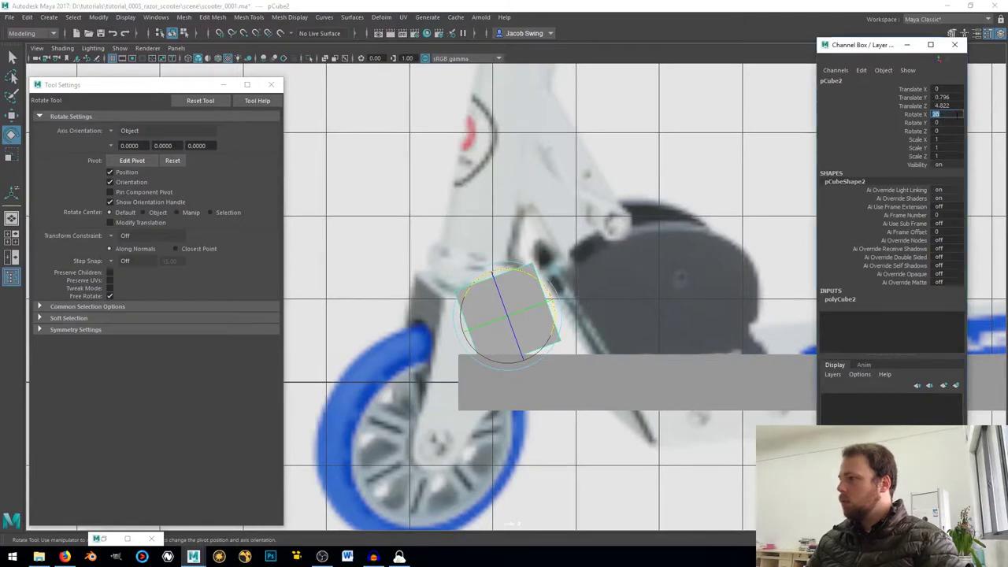
key("Return")
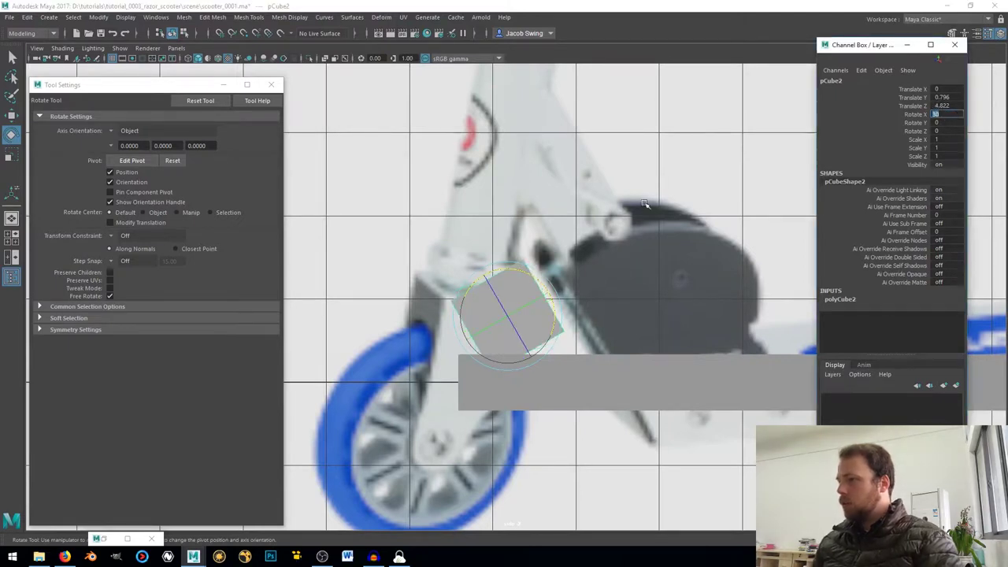
scroll(644, 204, "down", 8)
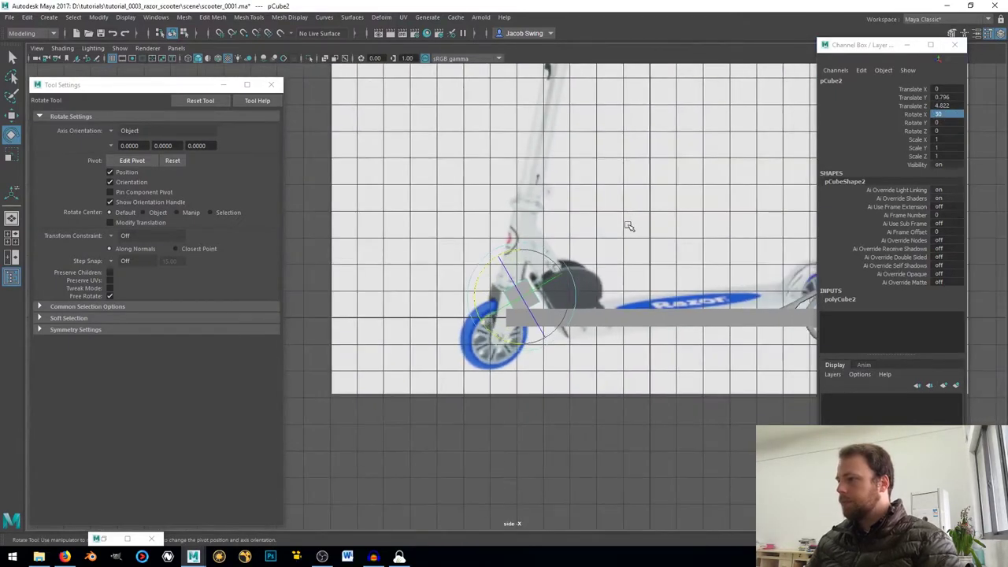
scroll(524, 284, "up", 8)
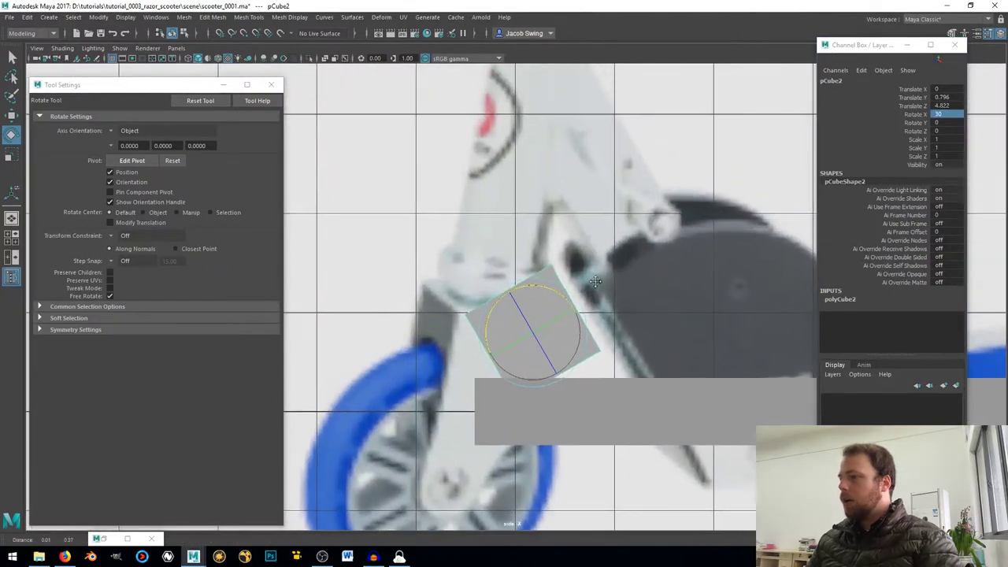
- Move the tilted cube up and forward against the reference folding joint, to about Y 0.992 and Z 5.156
middle_click_drag(580, 292, 589, 288, "alt")
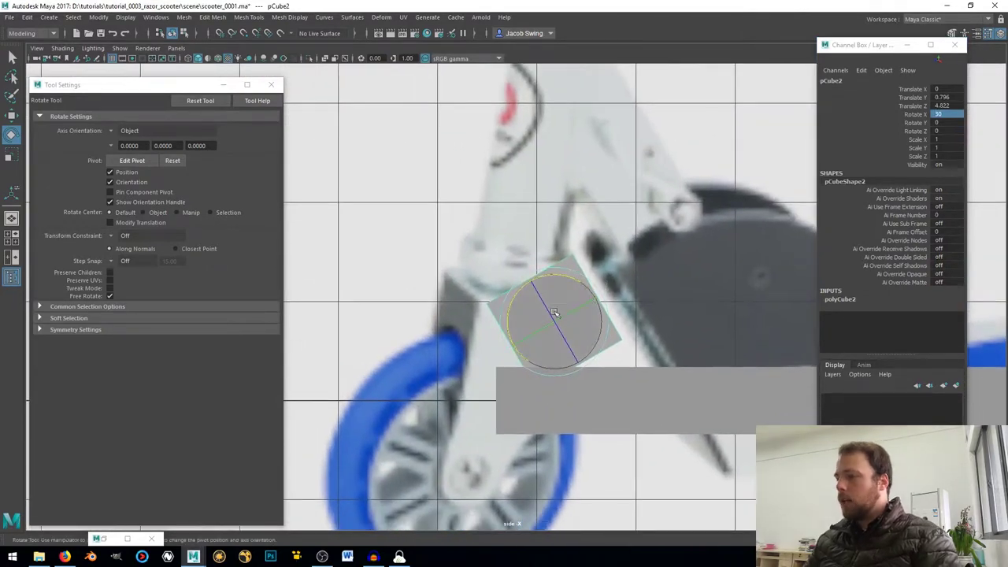
middle_click_drag(623, 418, 554, 412, "alt")
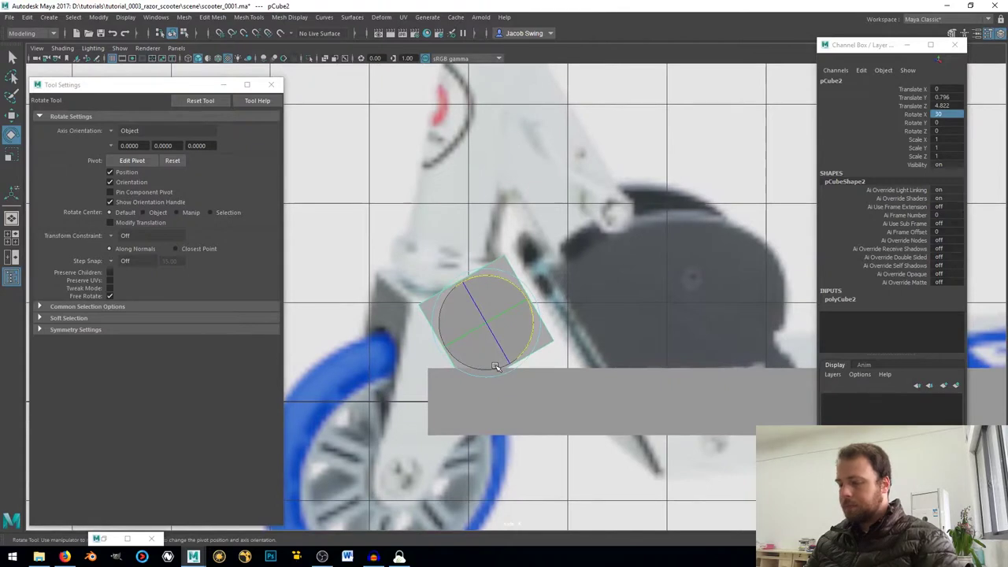
key("w")
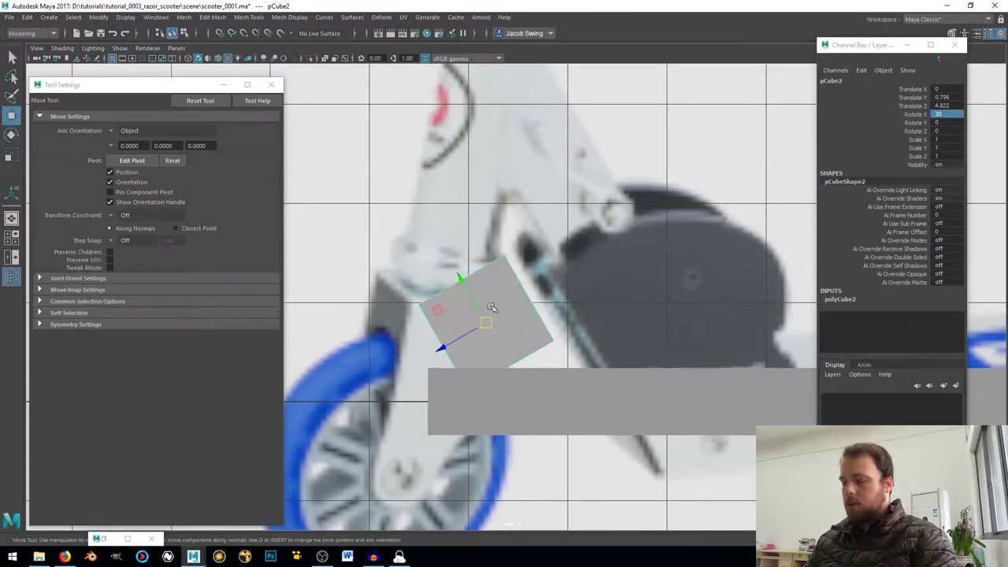
middle_click_drag(438, 310, 404, 291)
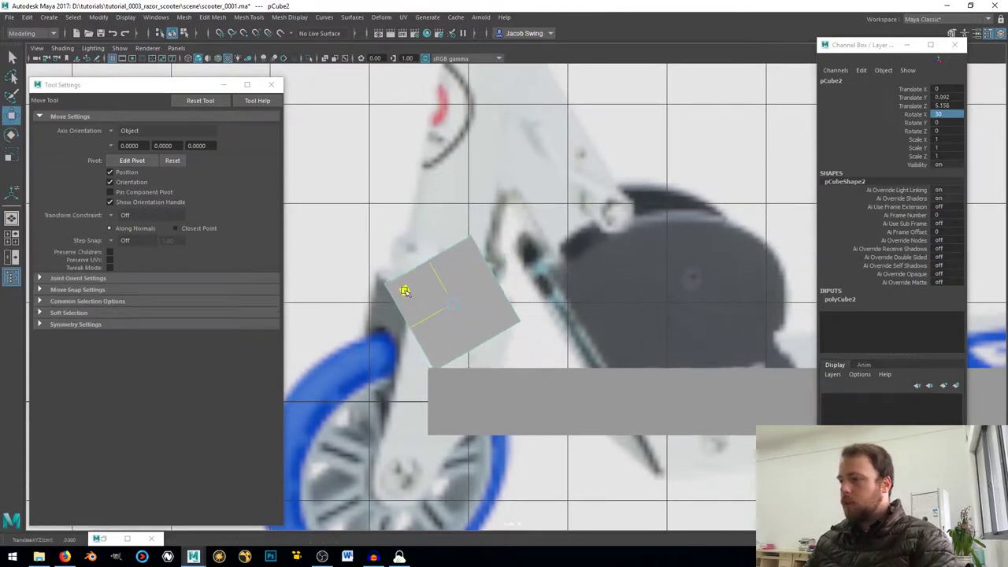
- Select the cube's lower face and extend it along the tilted axis down into the deck
right_click_drag(483, 254, 486, 280)
left_click_drag(464, 339, 493, 371)
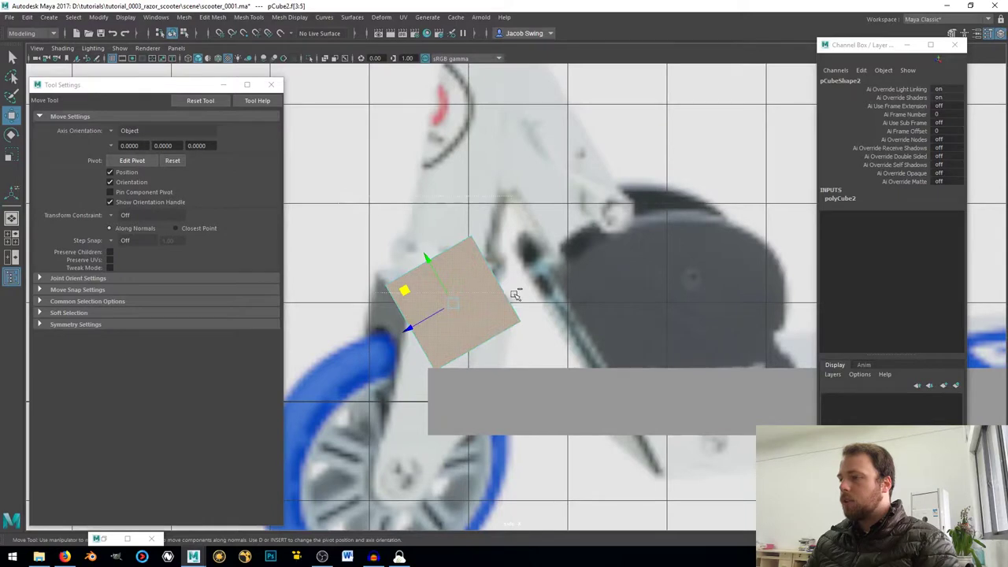
key("ctrl+z")
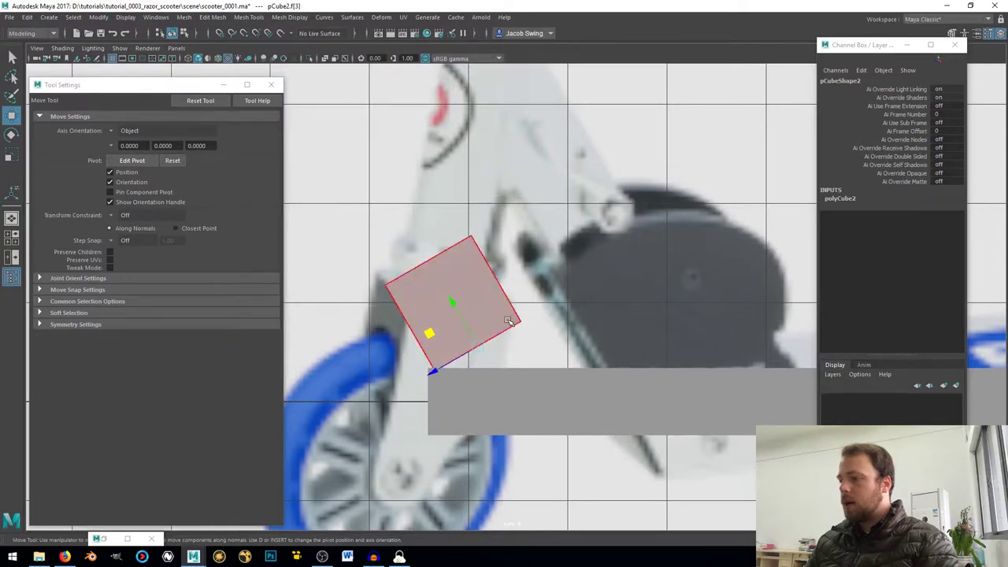
left_click_drag(452, 308, 479, 350)
- Slide the block's lower front vertices up along the tilted edge to the deck's top surface, using untextured shading, and restore textured display
key("4")
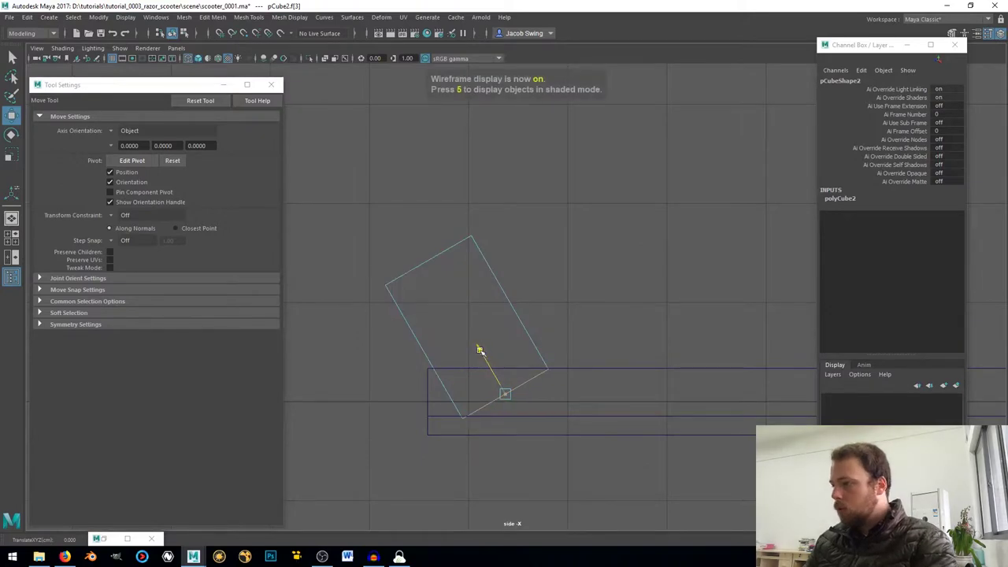
key("5")
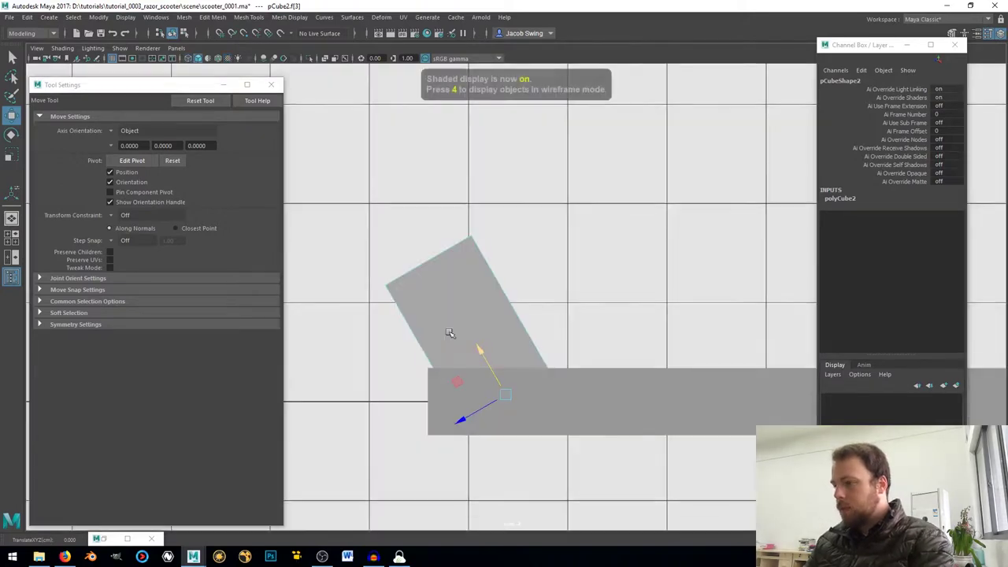
right_click_drag(446, 254, 380, 235)
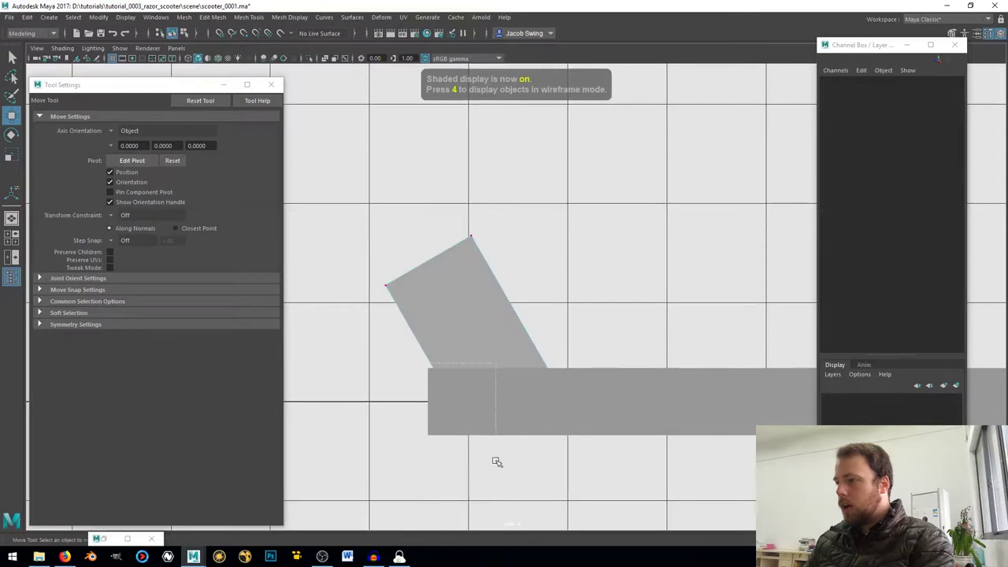
left_click_drag(496, 461, 496, 462)
left_click_drag(438, 375, 552, 373)
key("v")
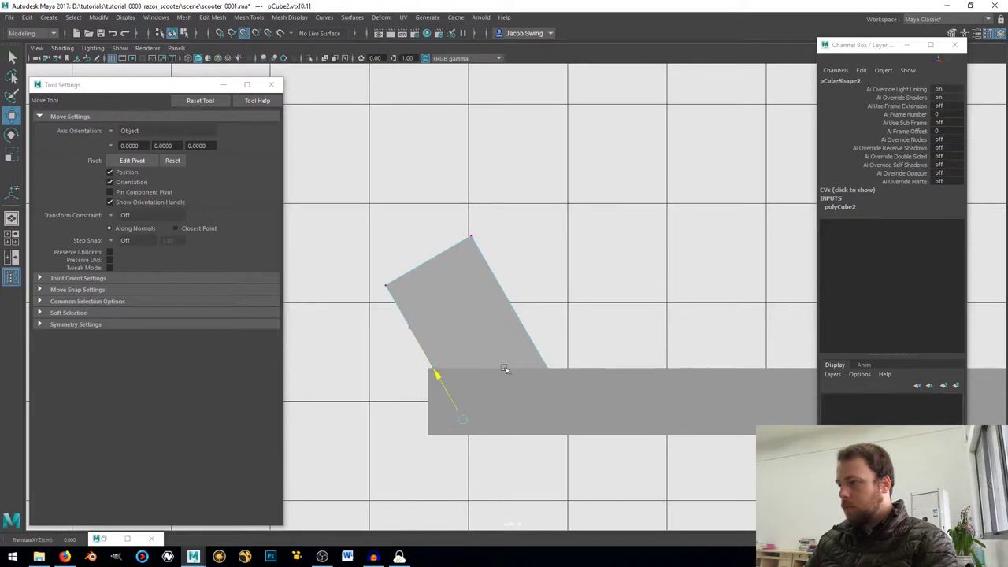
middle_click_drag(505, 368, 443, 367)
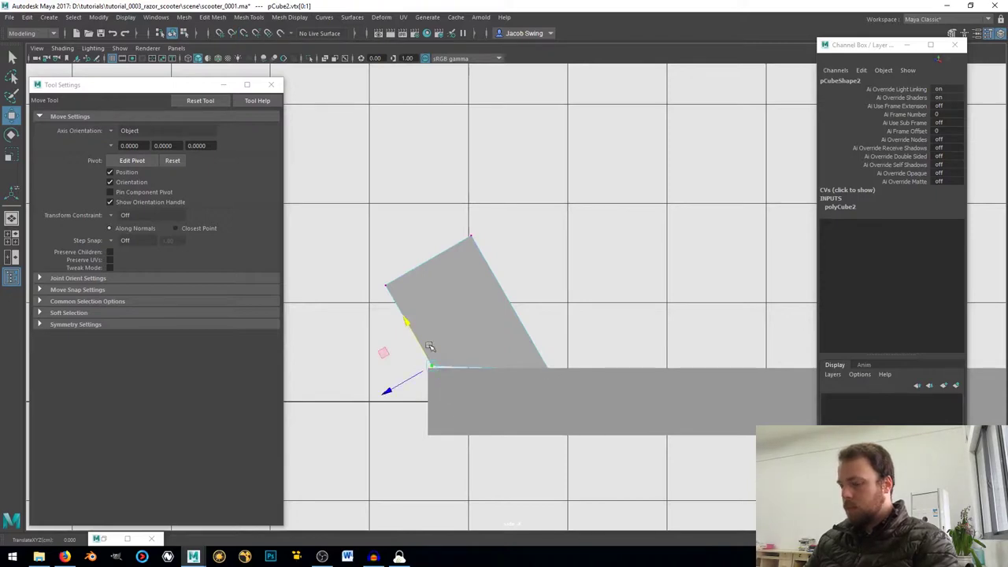
left_click(405, 322)
left_click(406, 325)
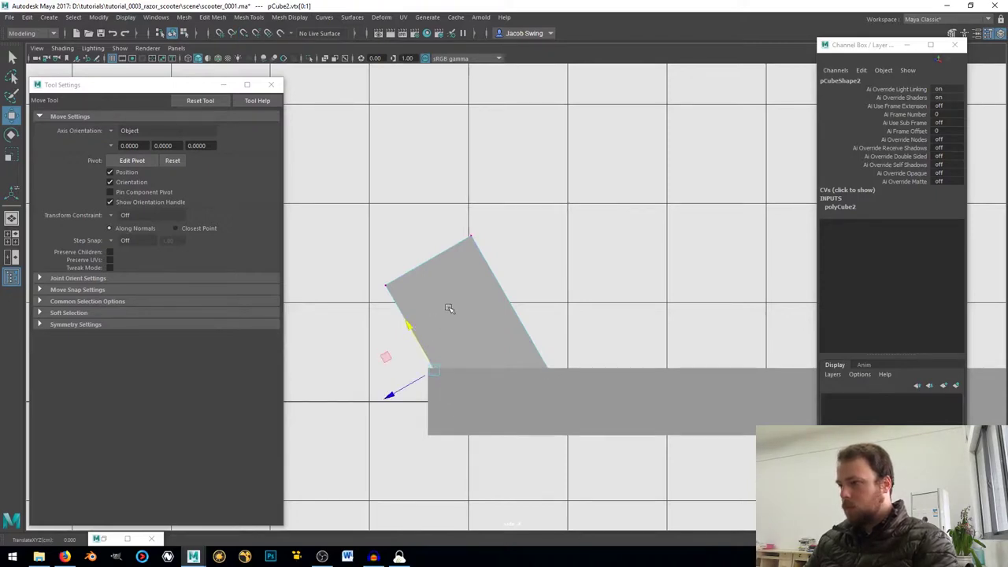
key("6")
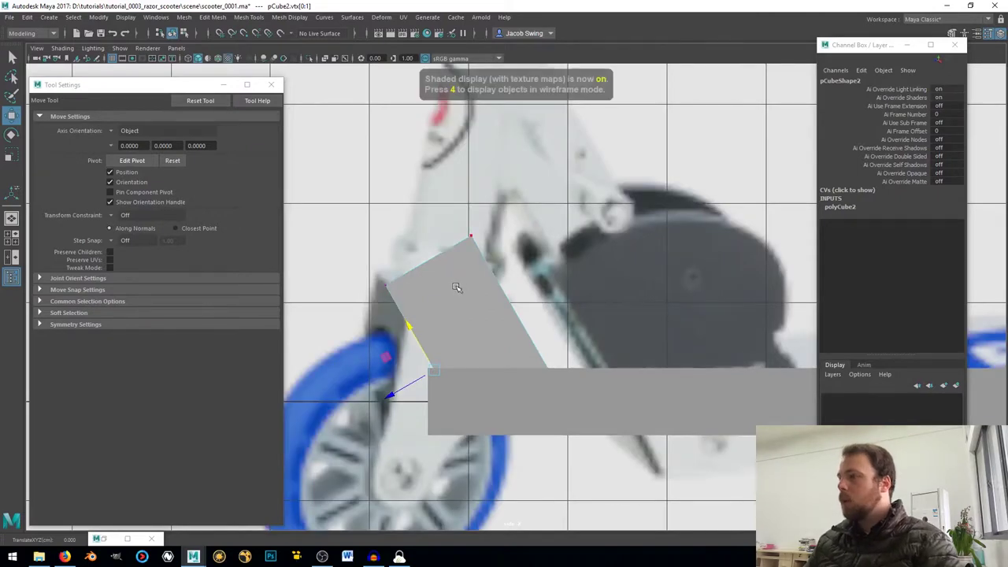
- Reset the Insert Edge Loop tool to its defaults and insert one edge loop across the middle of the tilted block
right_click(455, 289)
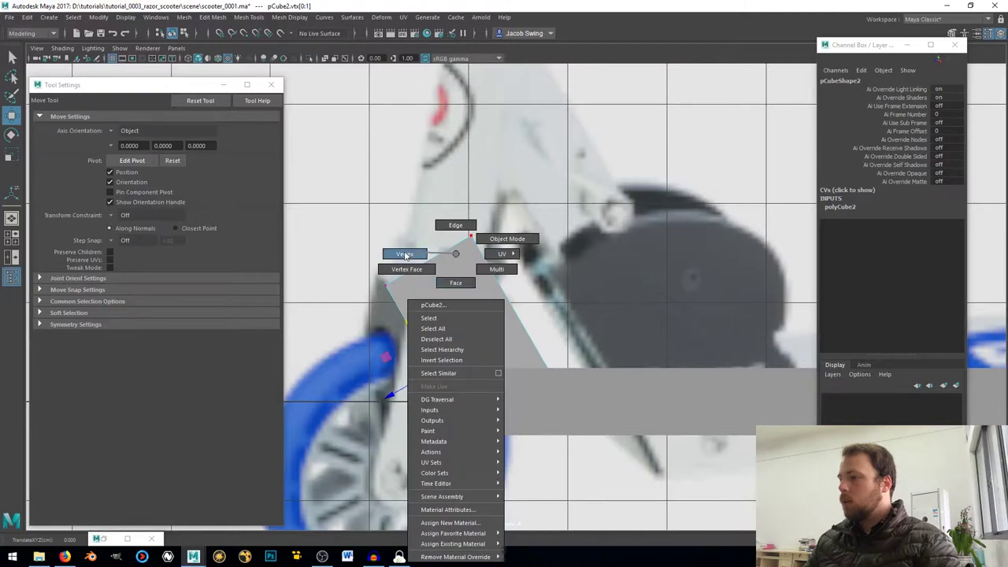
right_click_drag(405, 255, 508, 238)
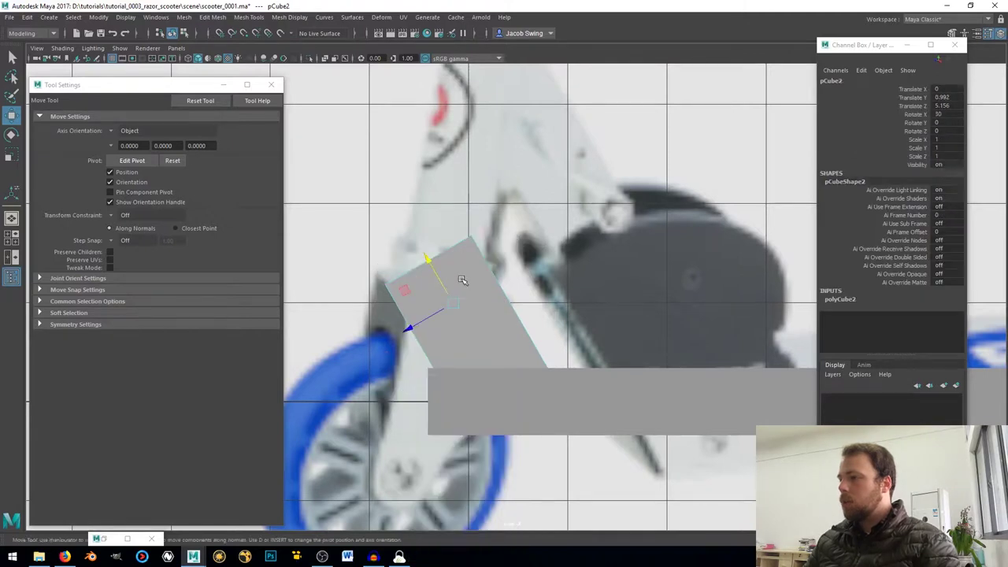
right_click_drag(462, 280, 442, 285, "shift")
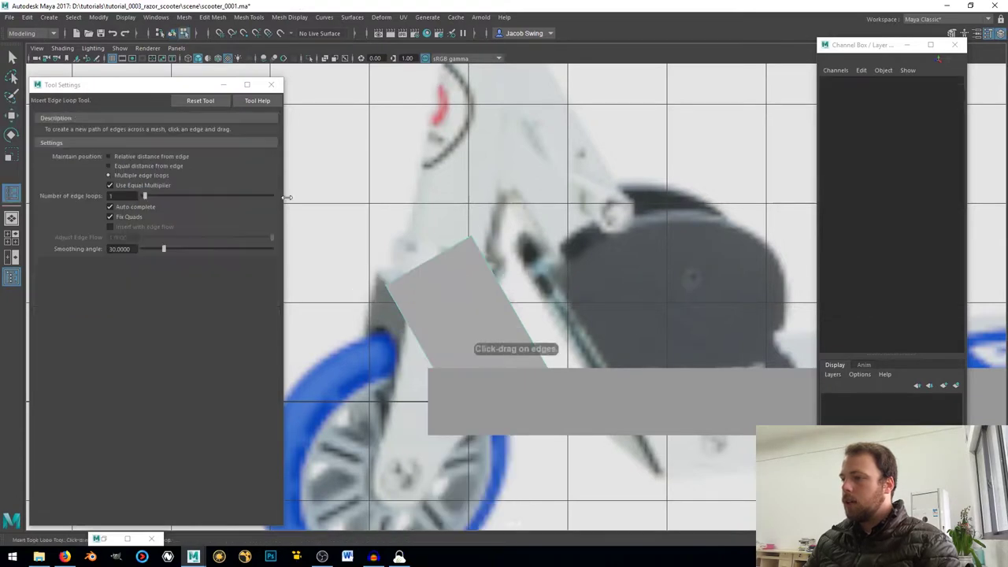
left_click(189, 101)
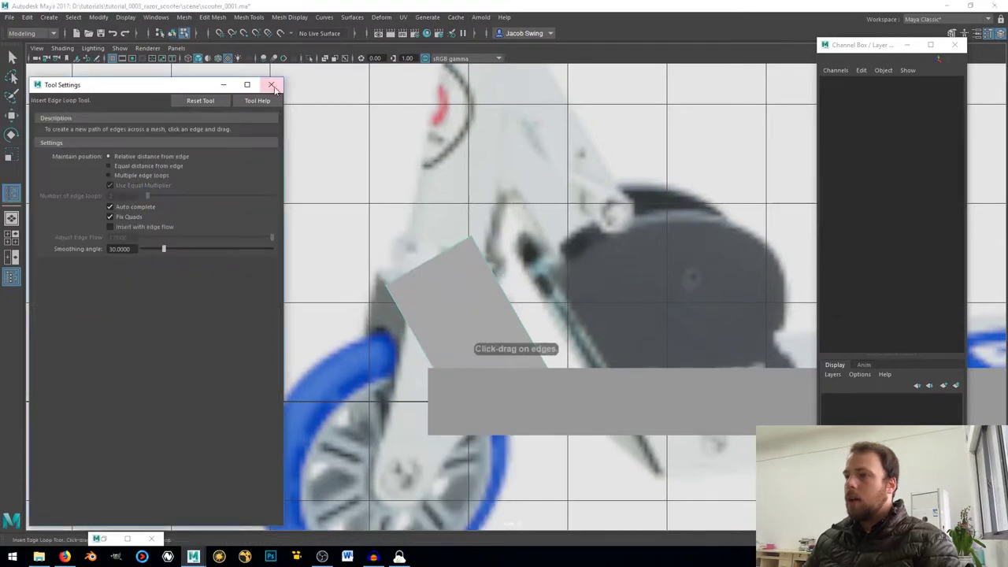
left_click(405, 329)
middle_click_drag(518, 300, 463, 358, "alt")
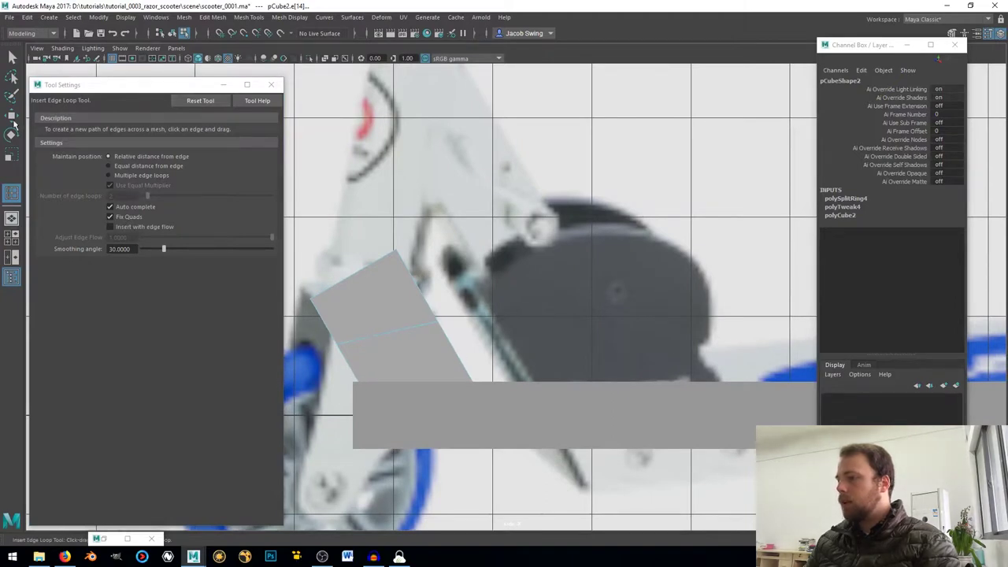
- Extrude the new loop's rear edge straight back along world Z by about 0.31 units, using the World move axis
left_click(12, 56)
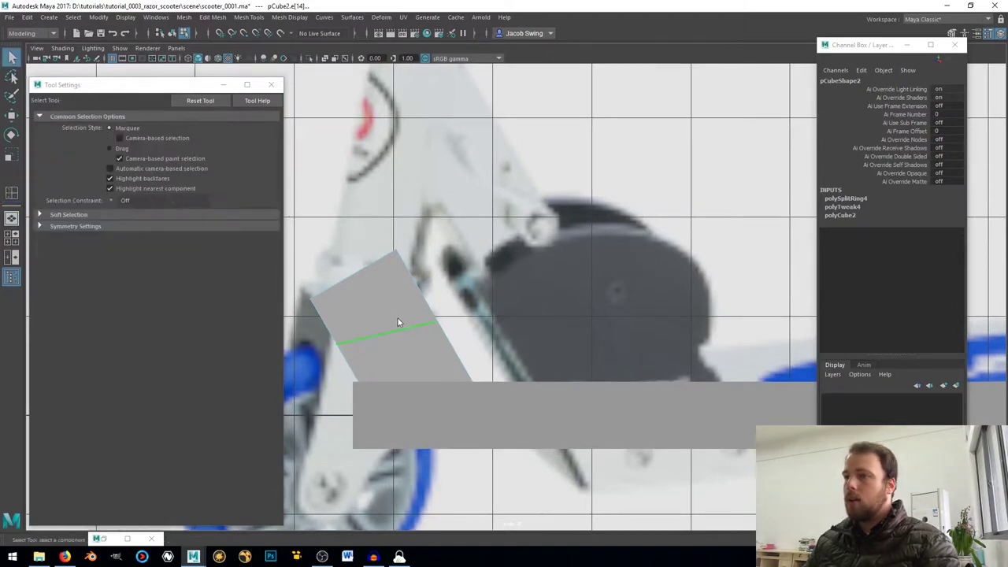
right_click_drag(396, 254, 397, 226)
left_click_drag(414, 333, 415, 334)
left_click_drag(363, 241, 421, 268, "ctrl")
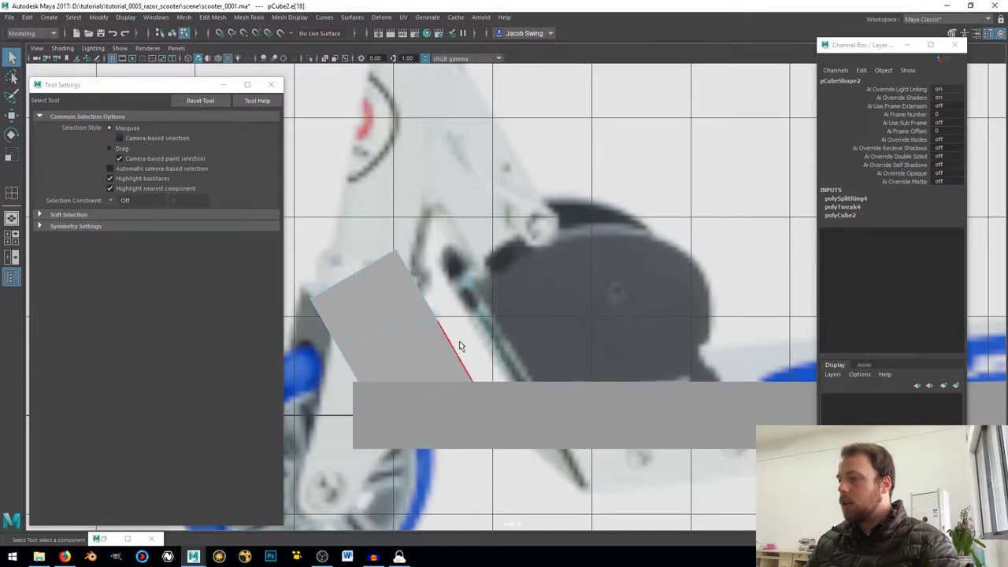
key("w")
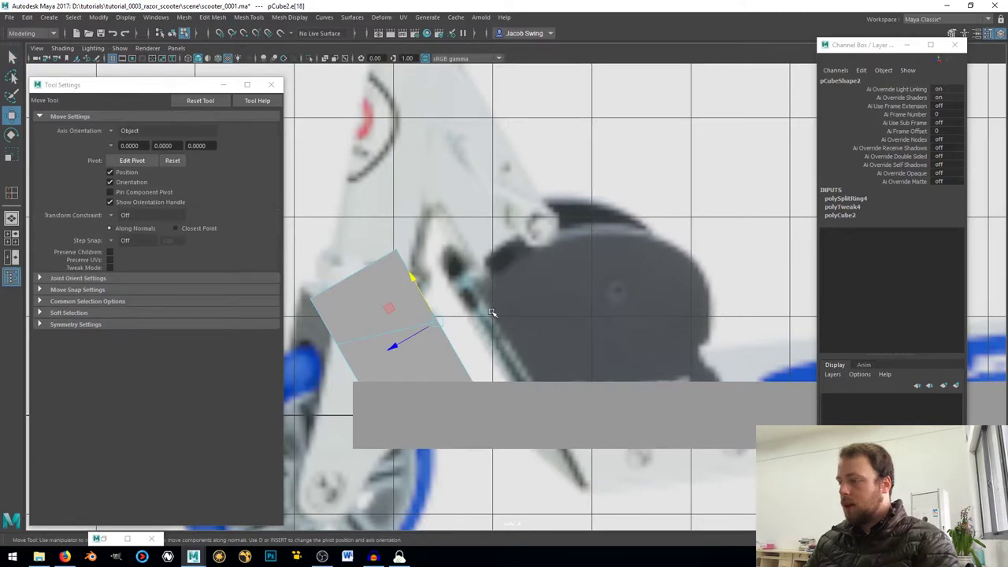
right_click_drag(484, 255, 484, 280, "shift")
key("w")
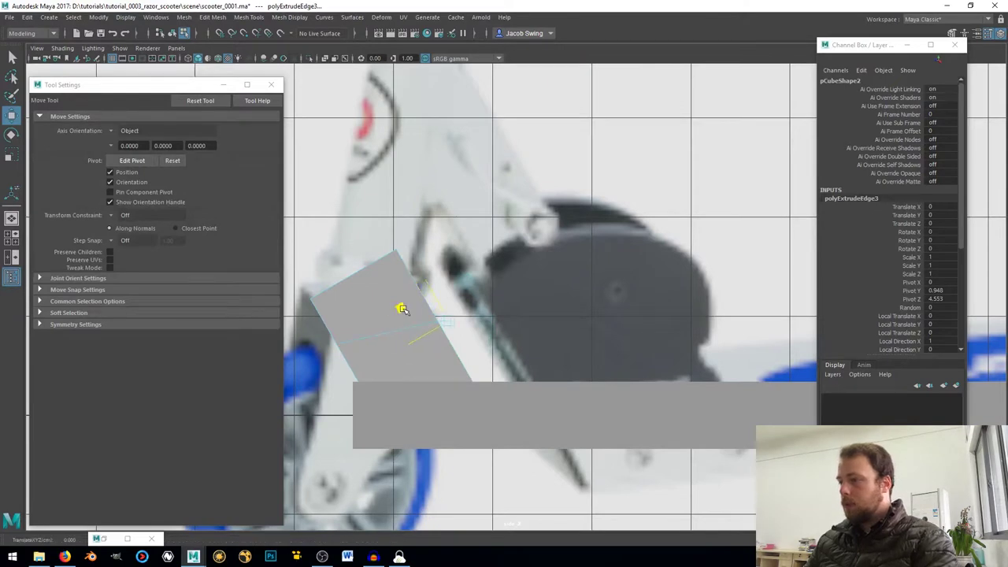
key("ctrl+z")
left_click_drag(508, 275, 410, 333)
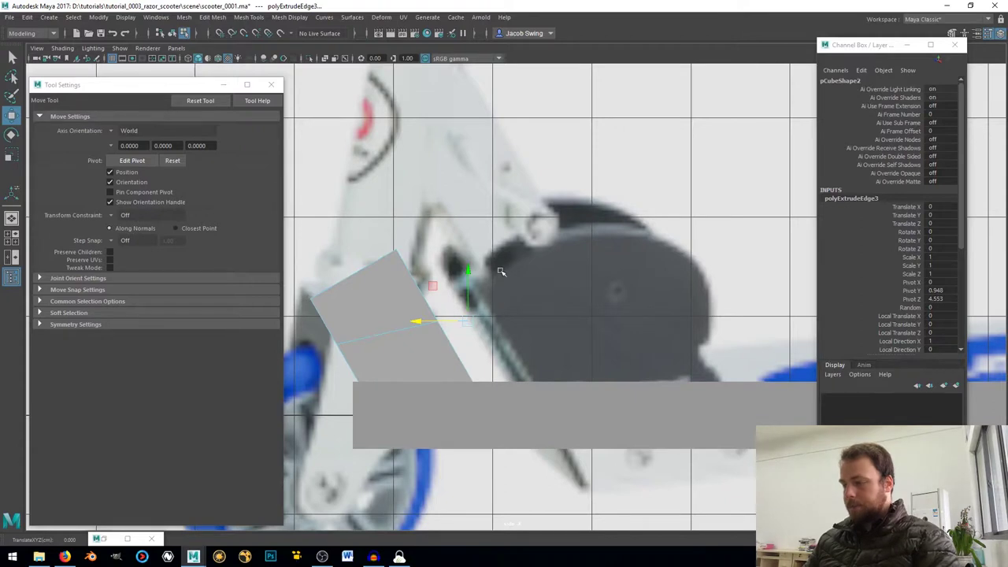
- Extrude the joint's rear edge repeatedly up and forward to form a curved arc above the tilted block, following the side reference
right_click_drag(500, 271, 496, 294, "shift")
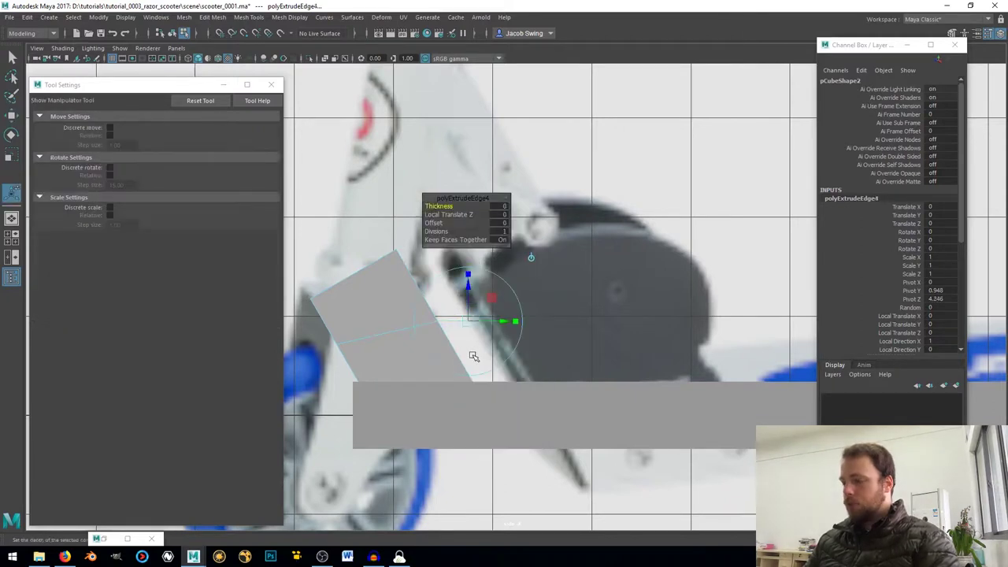
key("w")
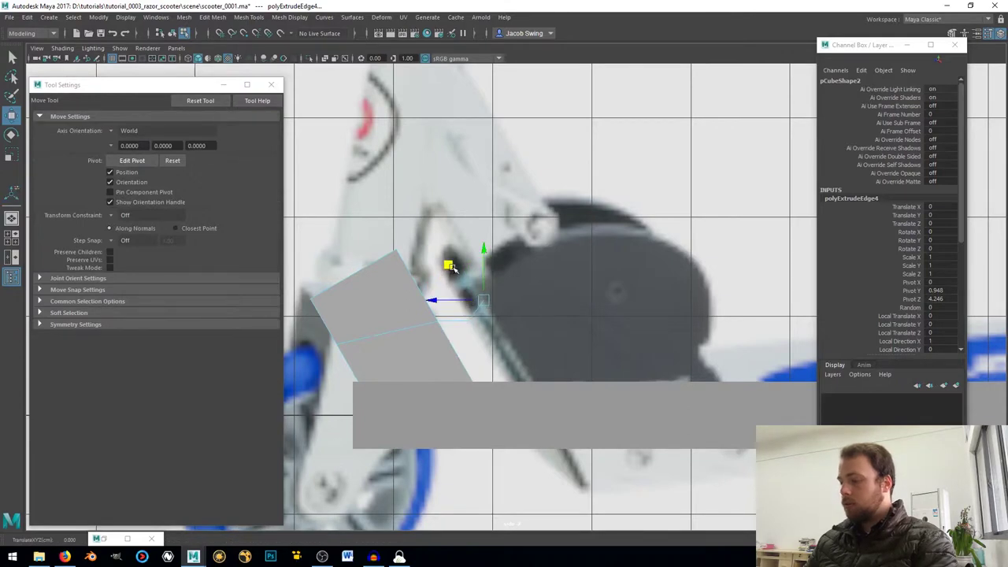
key("ctrl+e")
key("w")
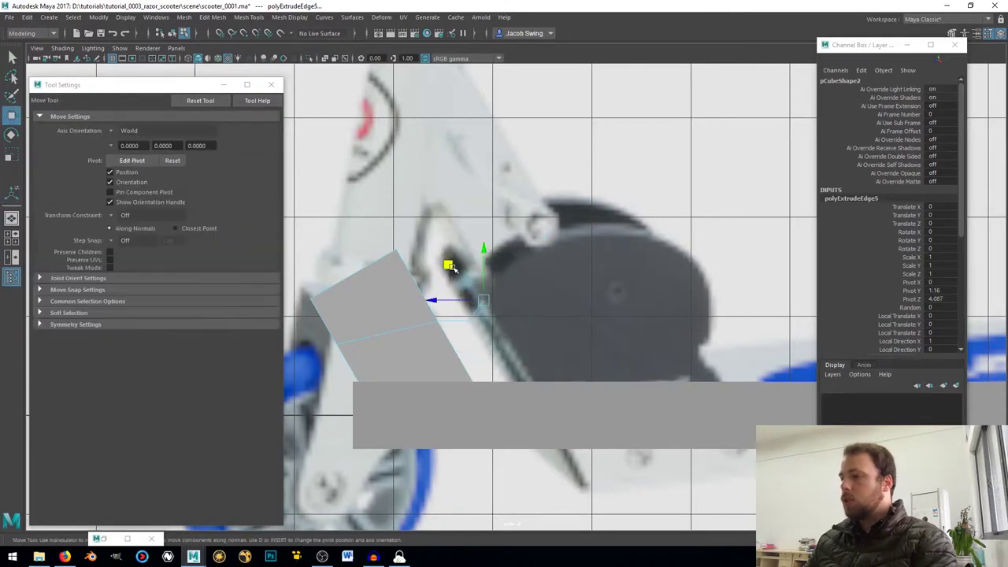
left_click_drag(449, 266, 368, 147)
key("ctrl+e")
key("w")
key("ctrl+e")
key("w")
key("ctrl+e")
key("w")
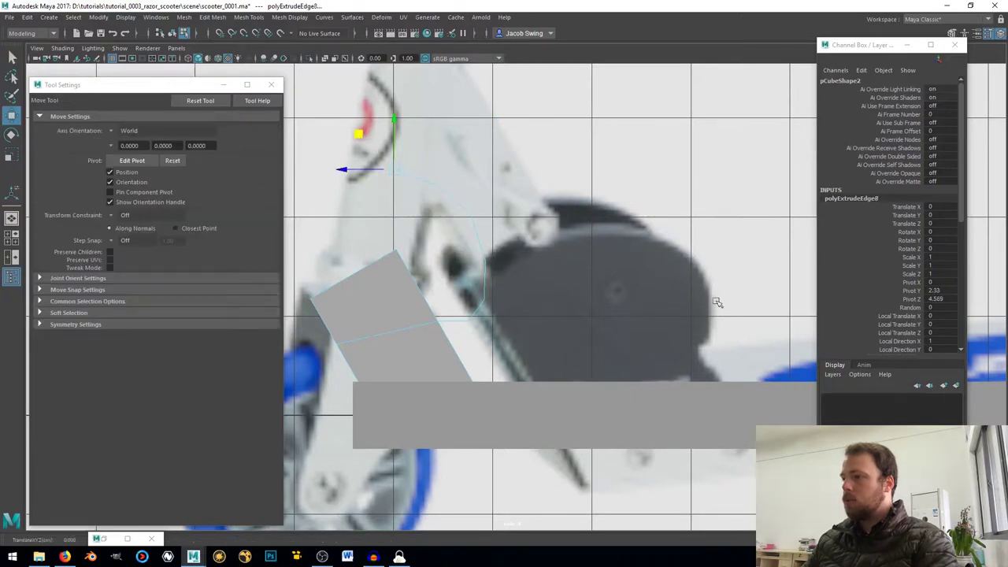
- Continue the arc with further edge extrusions forward past the steering tube, curving its front end slightly downward
middle_click_drag(464, 286, 542, 251, "alt")
key("ctrl+e")
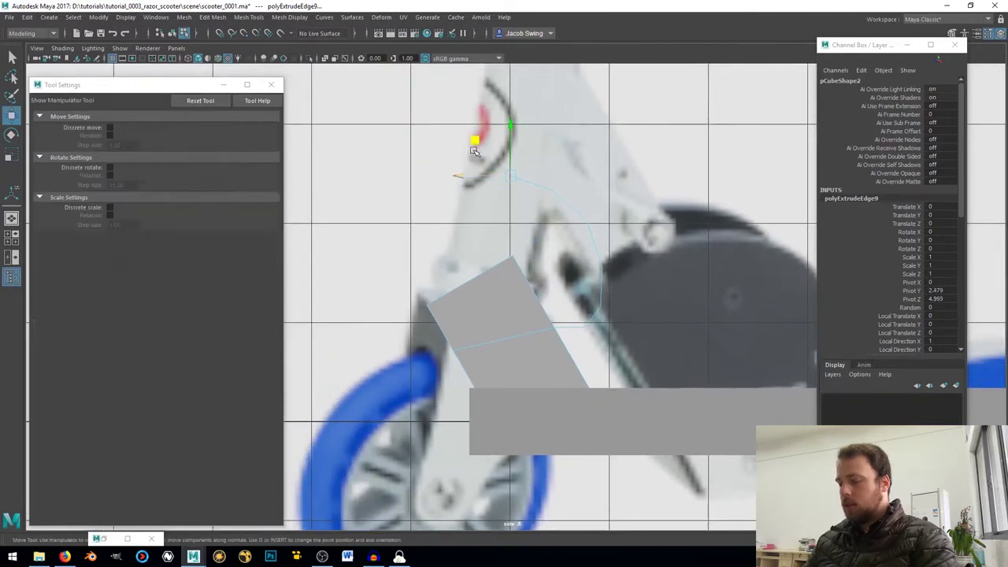
key("w")
left_click_drag(475, 140, 373, 133)
key("ctrl+e")
key("w")
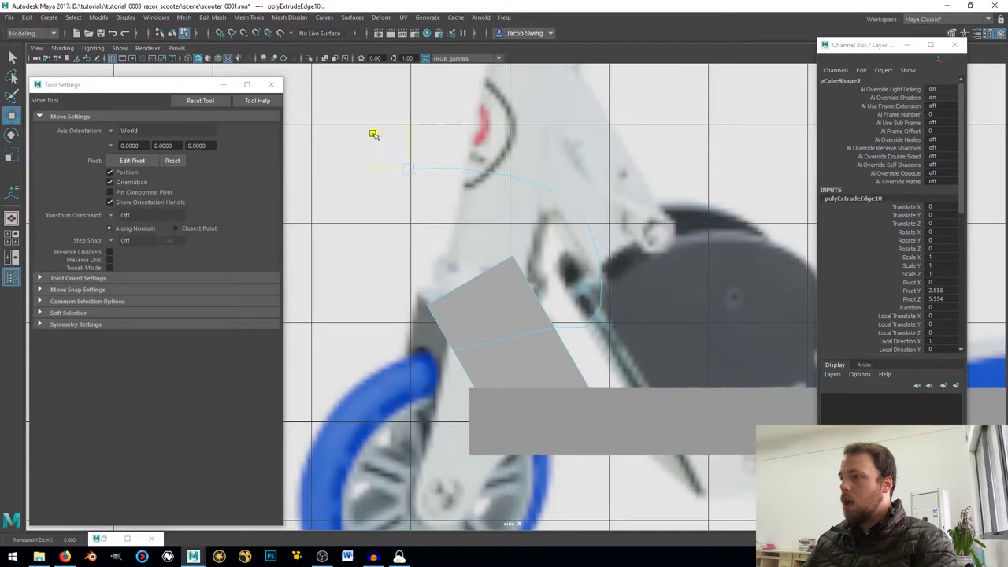
key("ctrl+e")
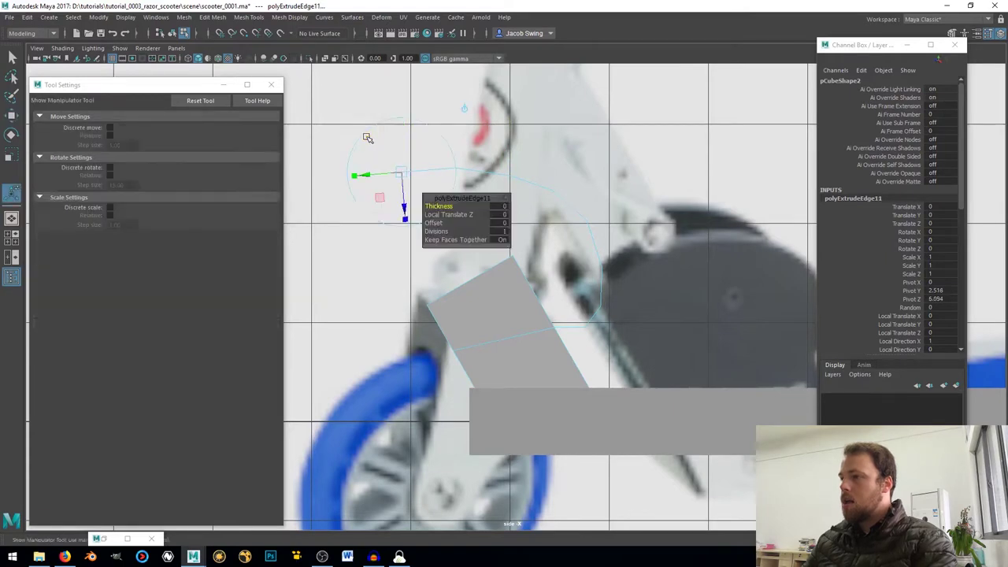
key("w")
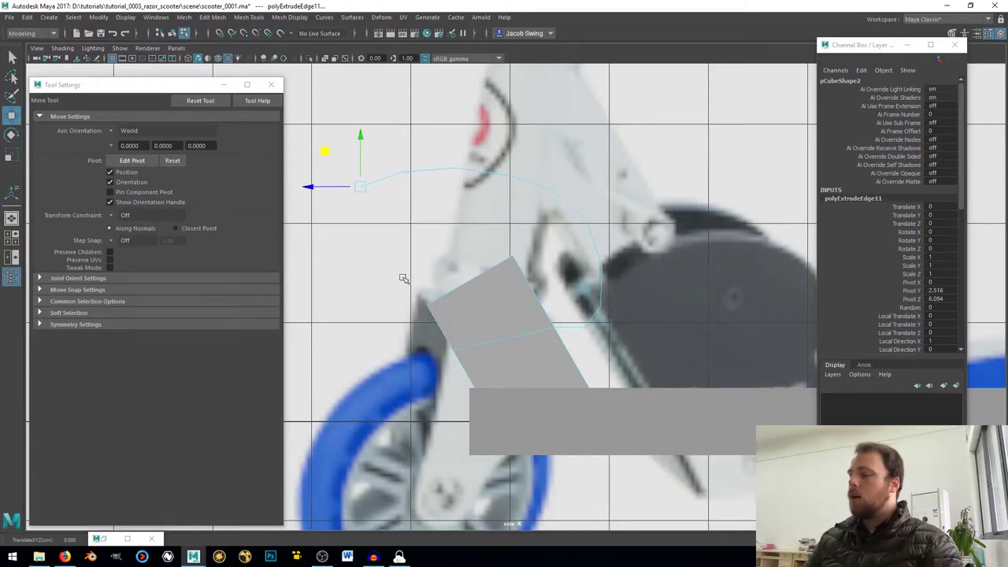
- Select the block's upper front edge and extrude it up along the tilted front face to just beyond the arc's front end
left_click(443, 331)
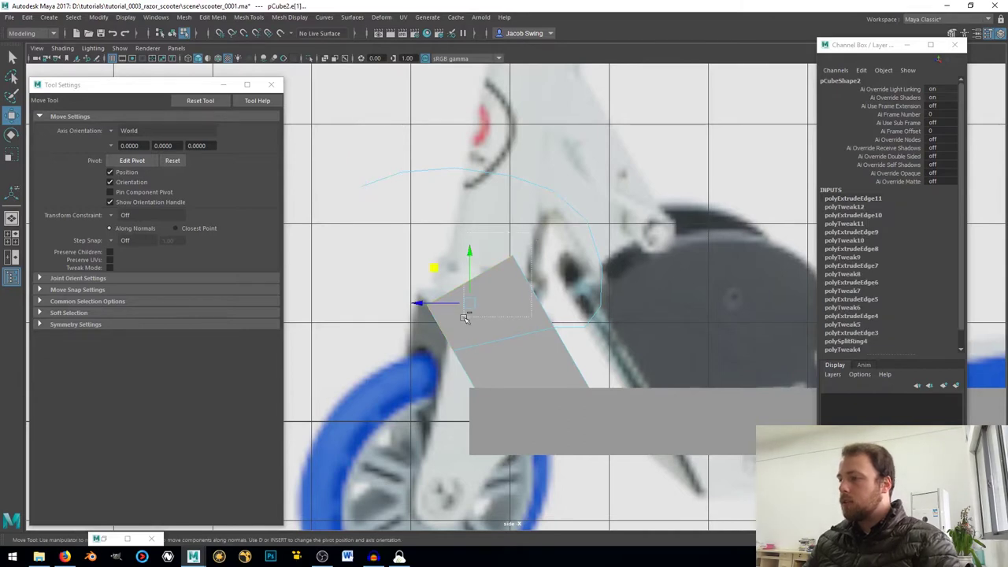
left_click_drag(456, 355, 436, 379, "ctrl")
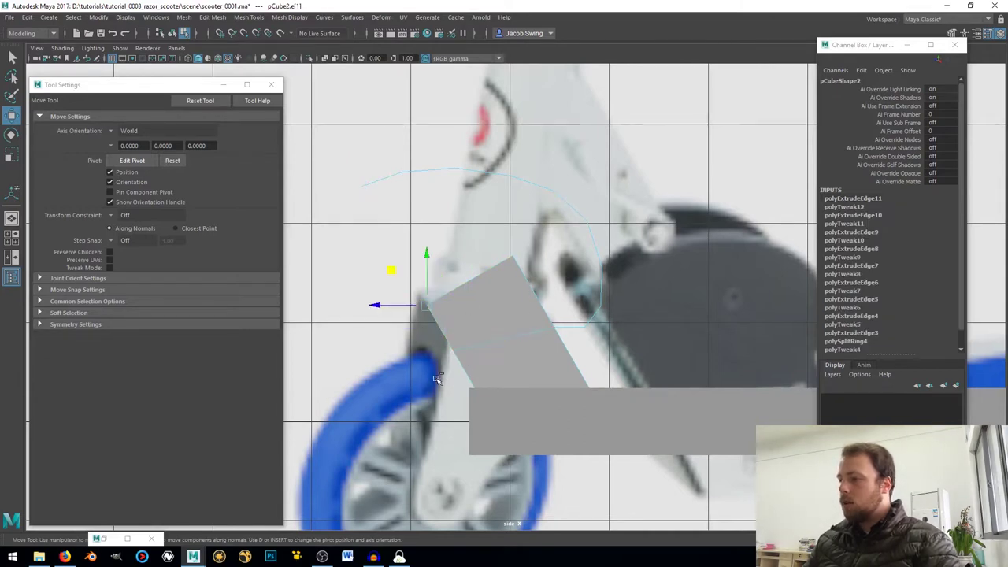
right_click_drag(354, 364, 353, 335, "shift")
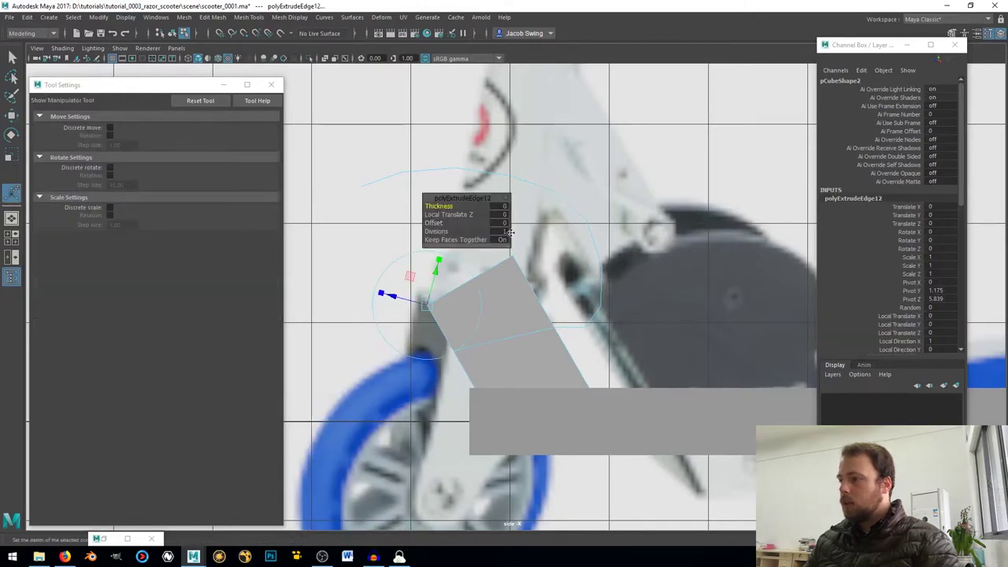
key("w")
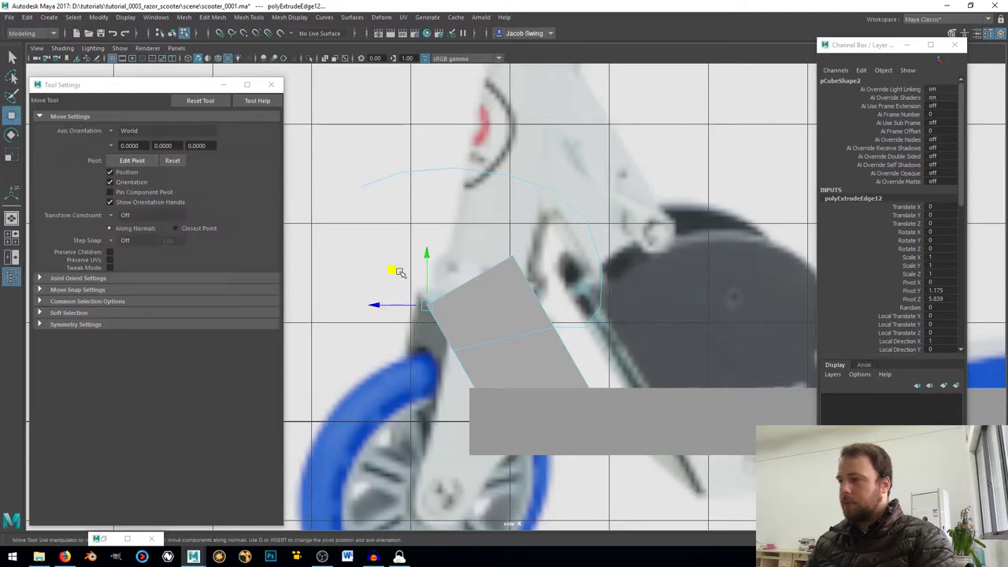
left_click_drag(397, 269, 386, 247)
middle_click_drag(331, 116, 311, 120)
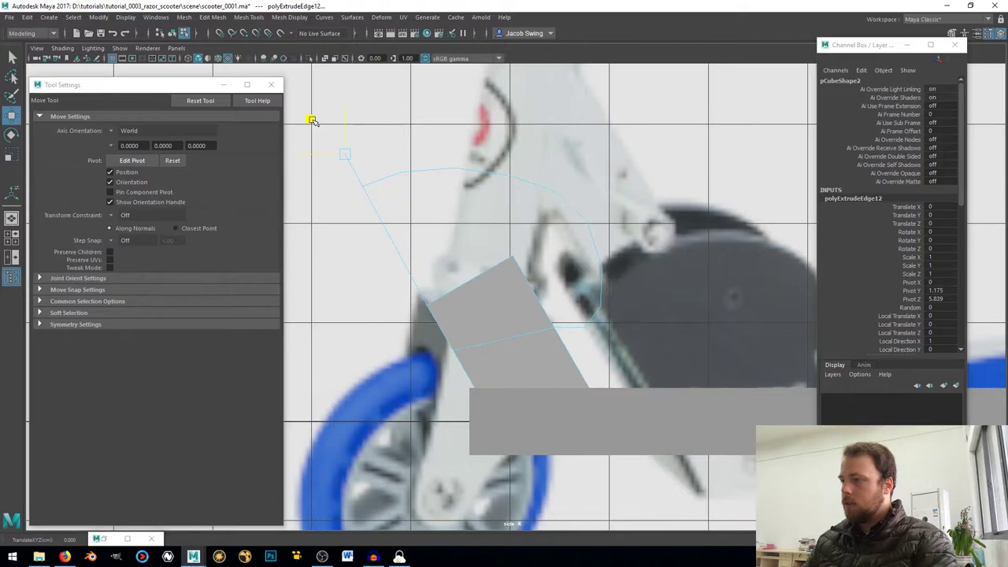
- Snap the upper vertices of the extruded front wall onto the arc's front end vertices in both height and depth
right_click_drag(396, 177, 343, 180)
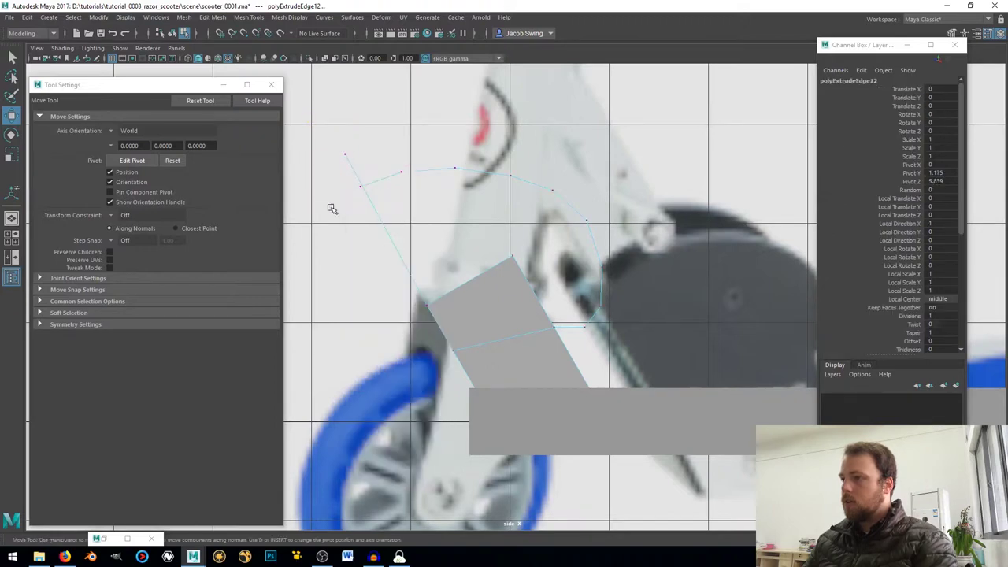
left_click_drag(331, 206, 369, 182)
middle_click_drag(374, 196, 510, 259, "alt")
scroll(508, 259, "down", 2)
scroll(488, 250, "up", 4)
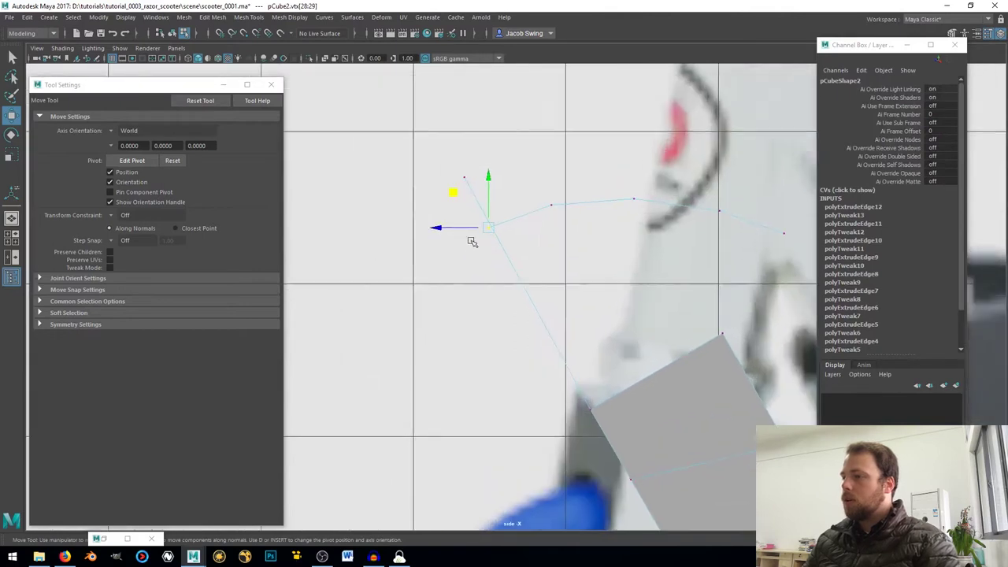
scroll(470, 237, "down", 6)
scroll(470, 239, "up", 2)
scroll(471, 238, "down", 1)
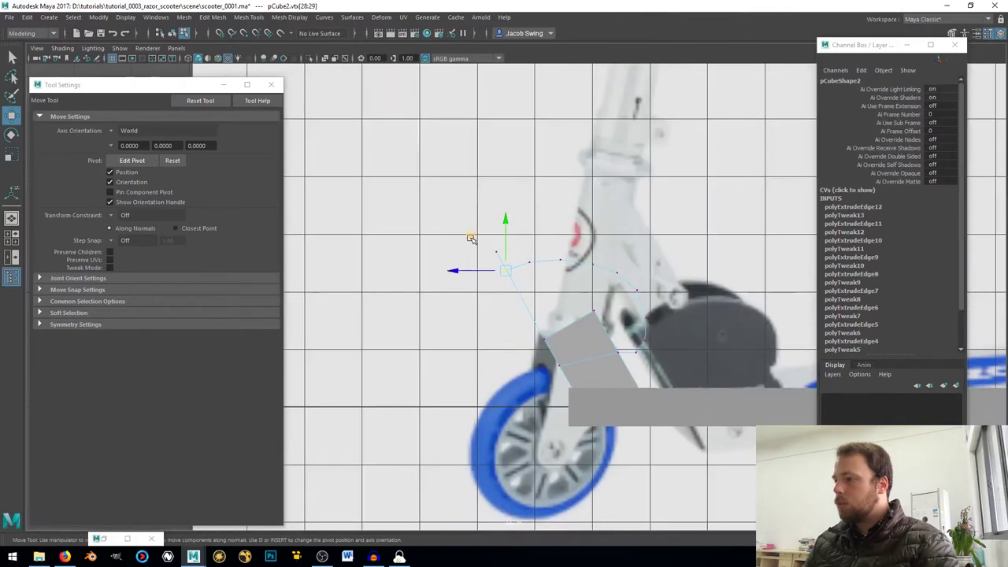
scroll(458, 236, "up", 2)
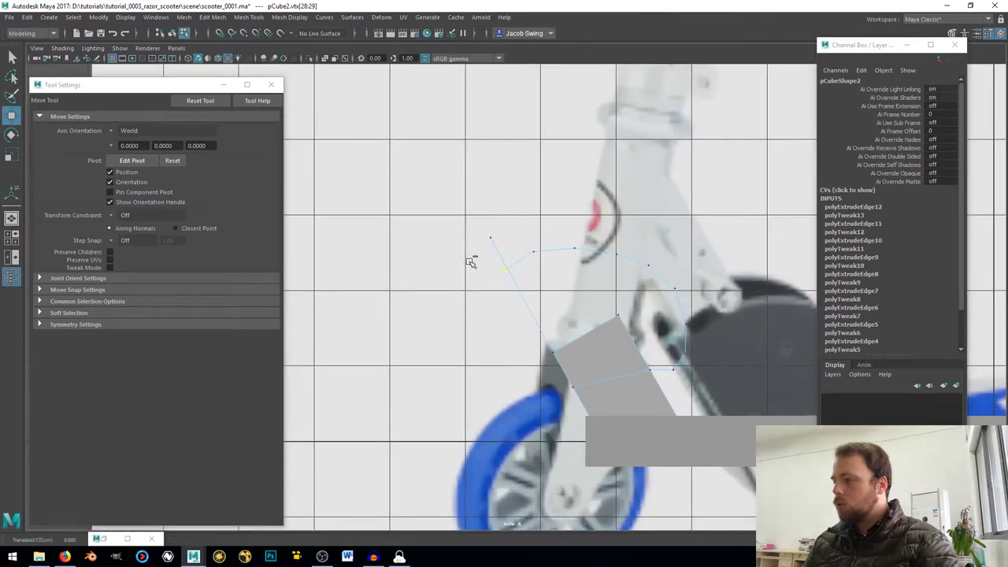
scroll(499, 286, "up", 3)
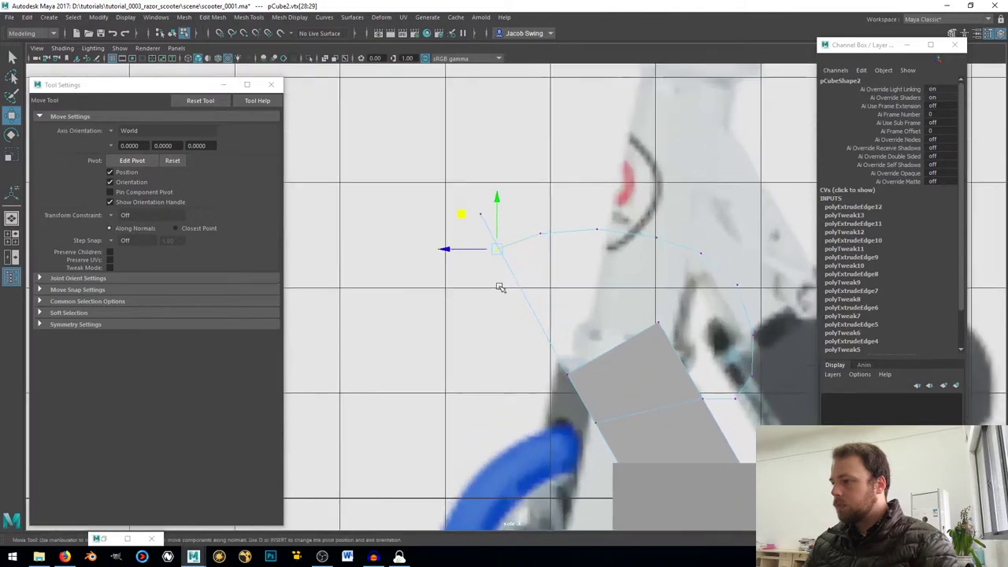
scroll(499, 286, "up", 2)
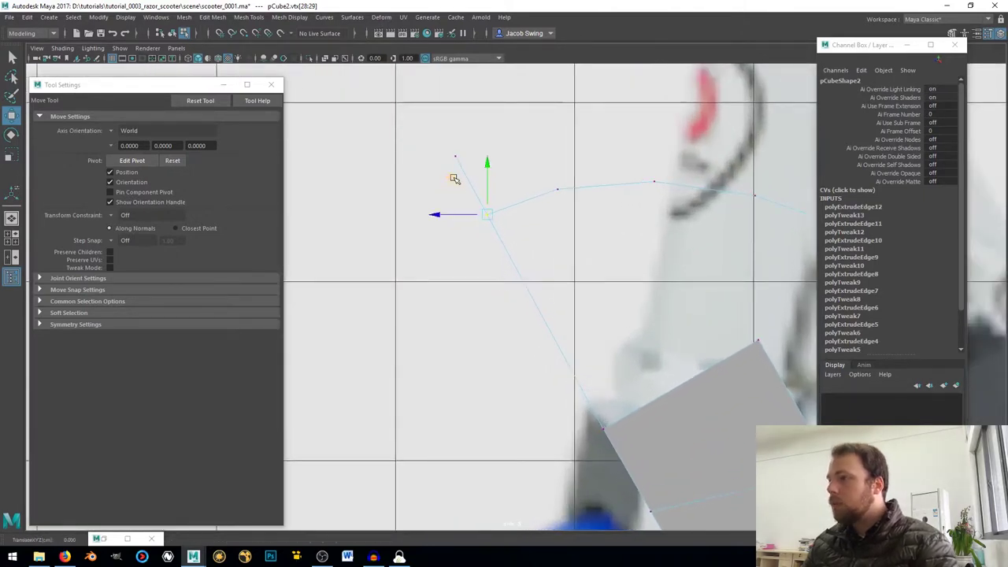
left_click(463, 154)
left_click(455, 106)
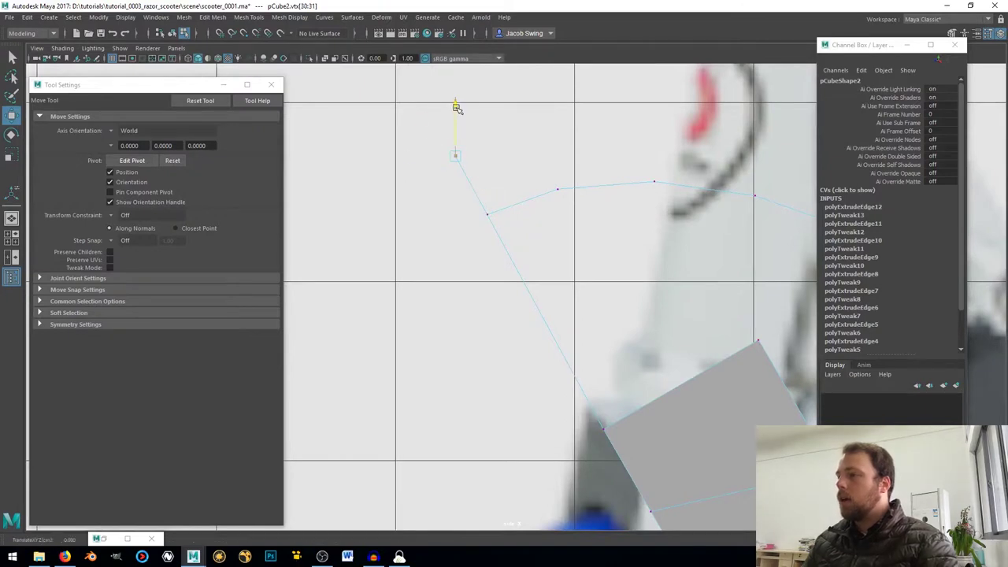
left_click_drag(458, 107, 481, 201)
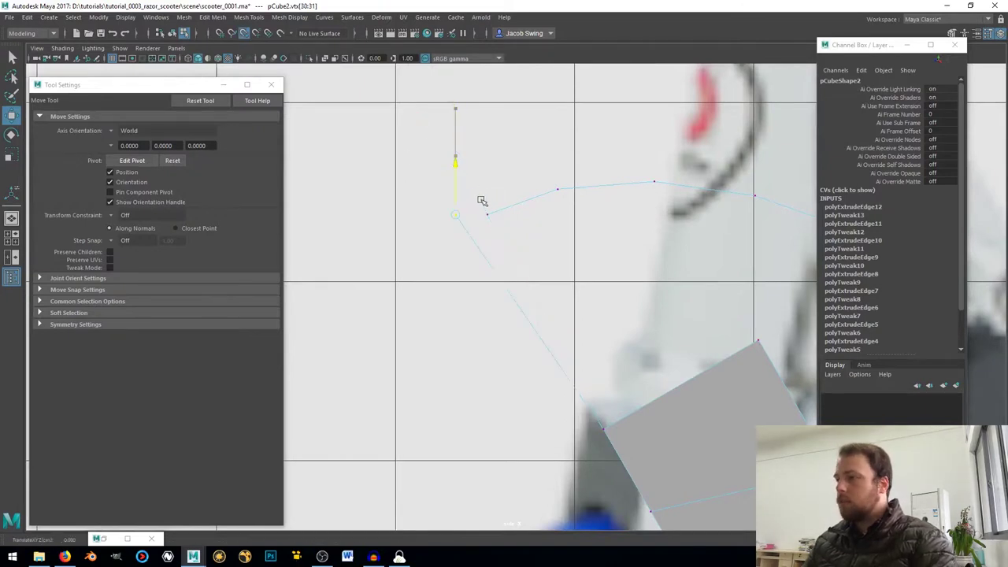
left_click_drag(409, 217, 496, 216)
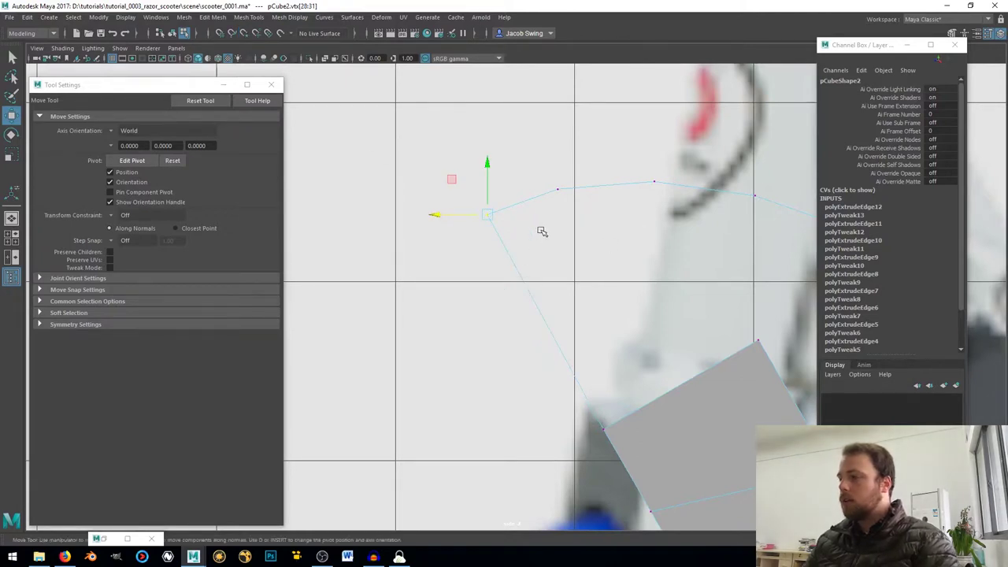
- Merge the overlapping vertices where the arc meets the front wall and nudge the merged corner slightly forward
right_click_drag(541, 230, 590, 183, "shift")
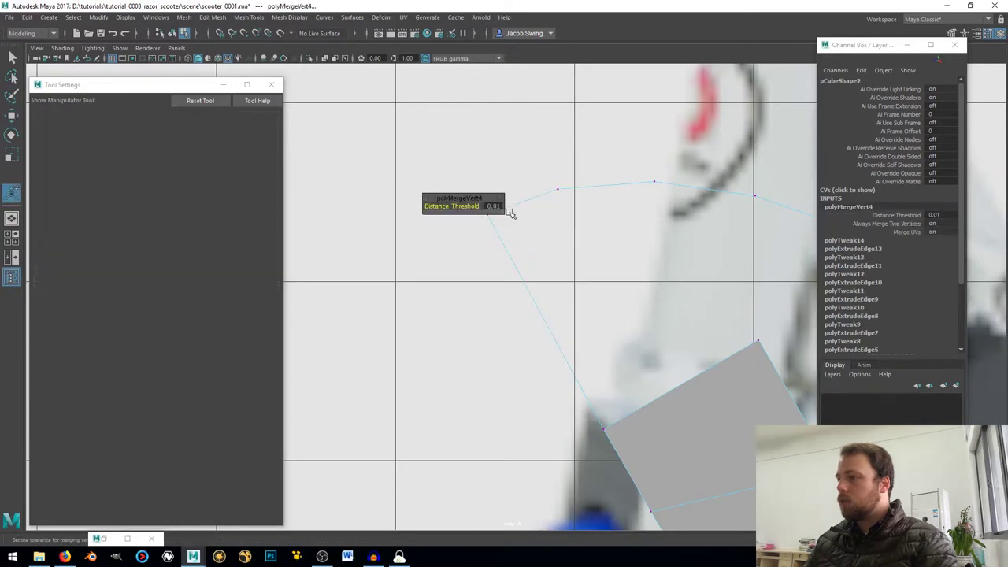
left_click(488, 219)
key("w")
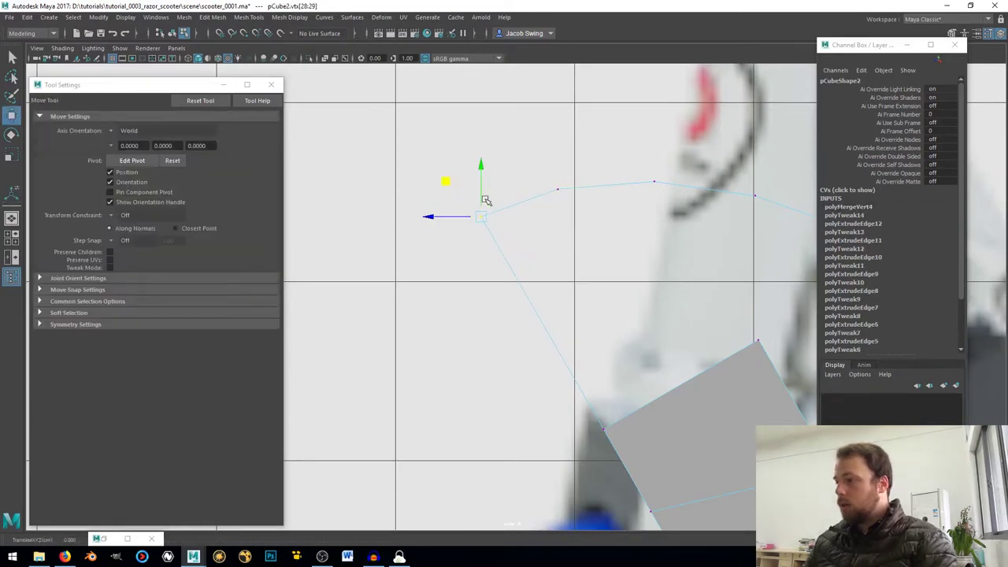
scroll(546, 267, "down", 5)
scroll(567, 323, "up", 2)
scroll(566, 323, "up", 3)
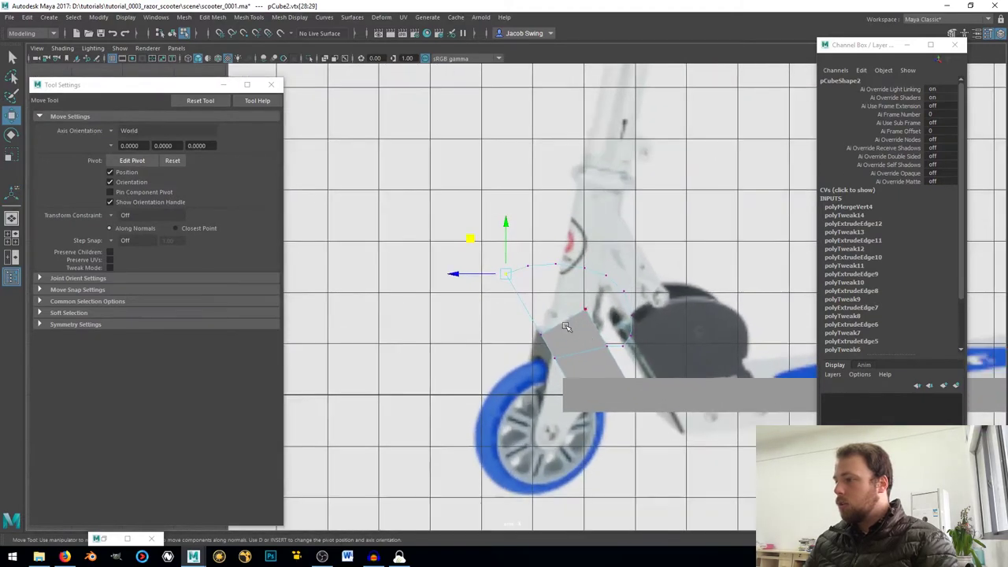
- Delete the top, rear and side faces of the block's upper half inside the arc, keeping its front face
right_click_drag(593, 253, 597, 286)
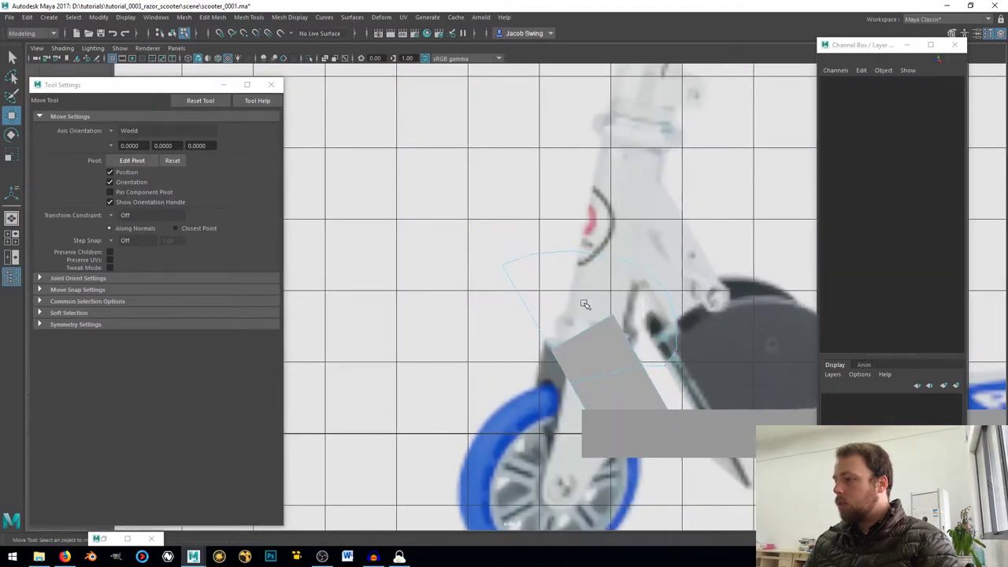
left_click(631, 341)
key("Delete")
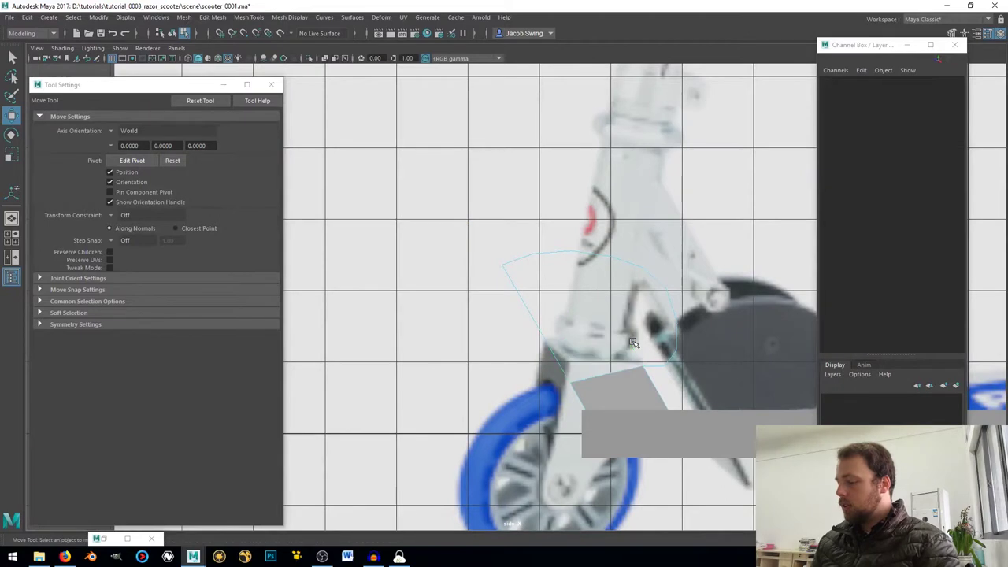
scroll(635, 342, "up", 2)
middle_click_drag(661, 343, 506, 318, "alt")
scroll(515, 332, "up", 2)
middle_click_drag(464, 344, 527, 346, "alt")
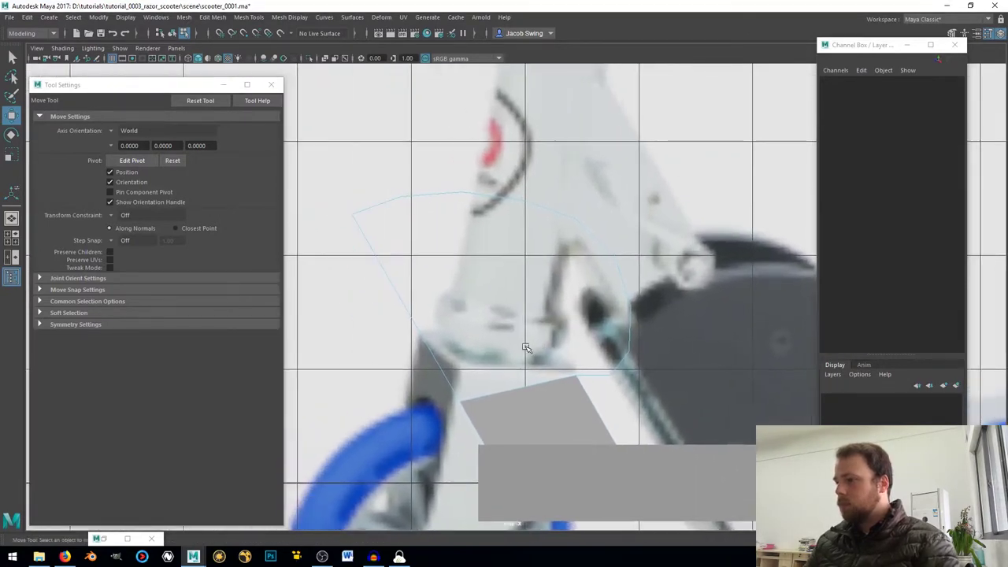
- In the perspective view, select all faces of the joint mesh and conform their normals
left_click(12, 221)
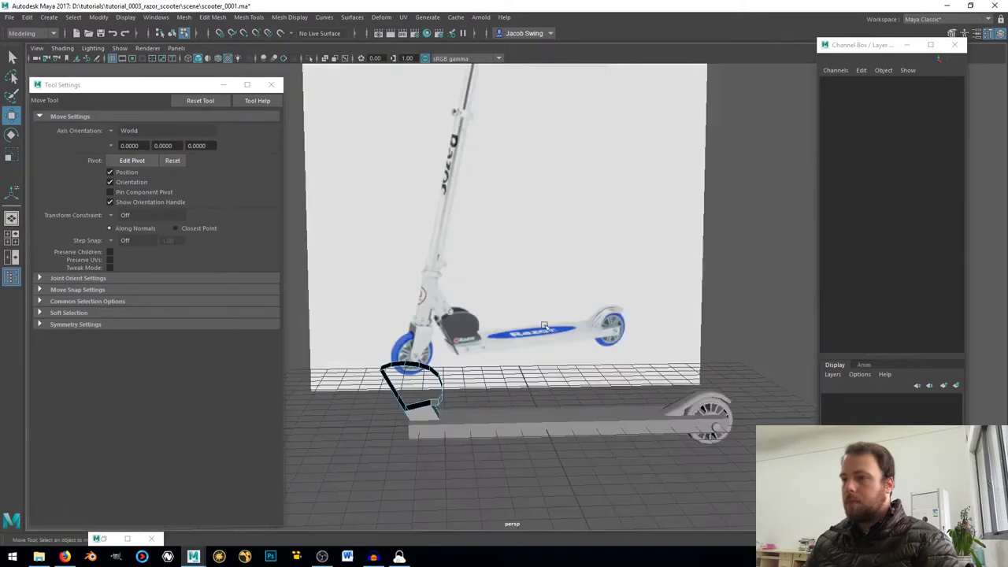
scroll(501, 366, "up", 3)
middle_click_drag(440, 450, 488, 360, "alt")
left_click_drag(489, 360, 387, 356, "alt")
double_click(387, 355)
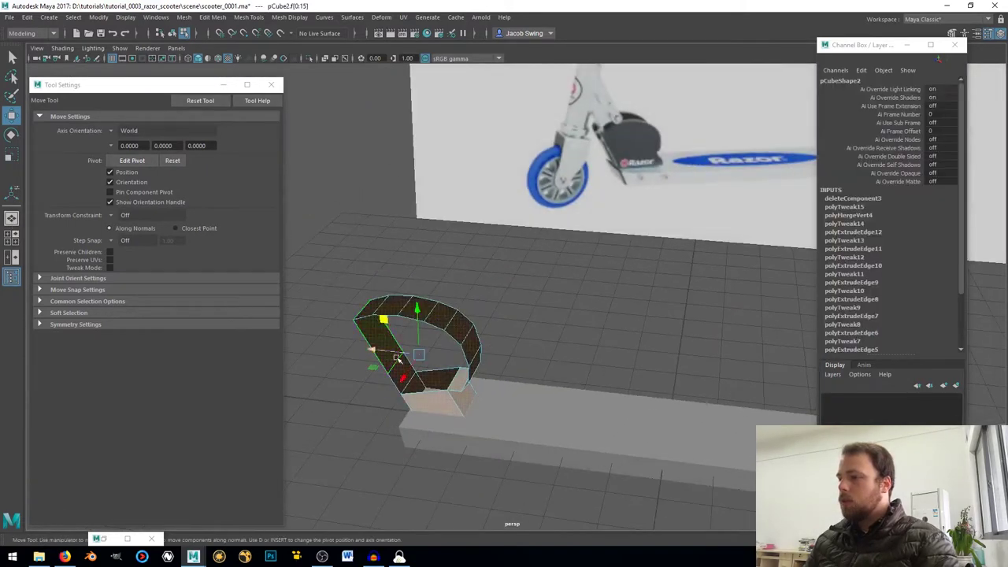
left_click(290, 16)
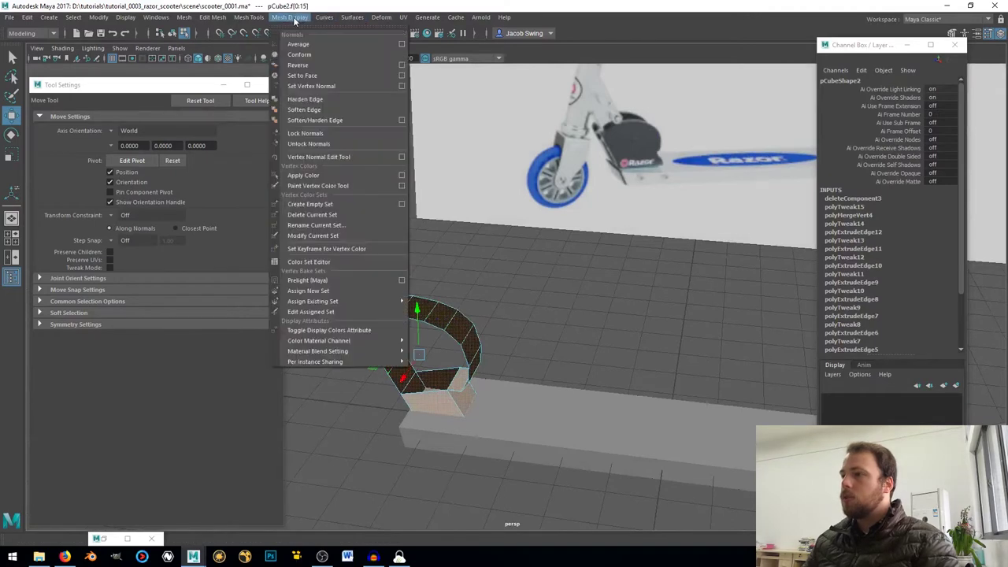
left_click(300, 57)
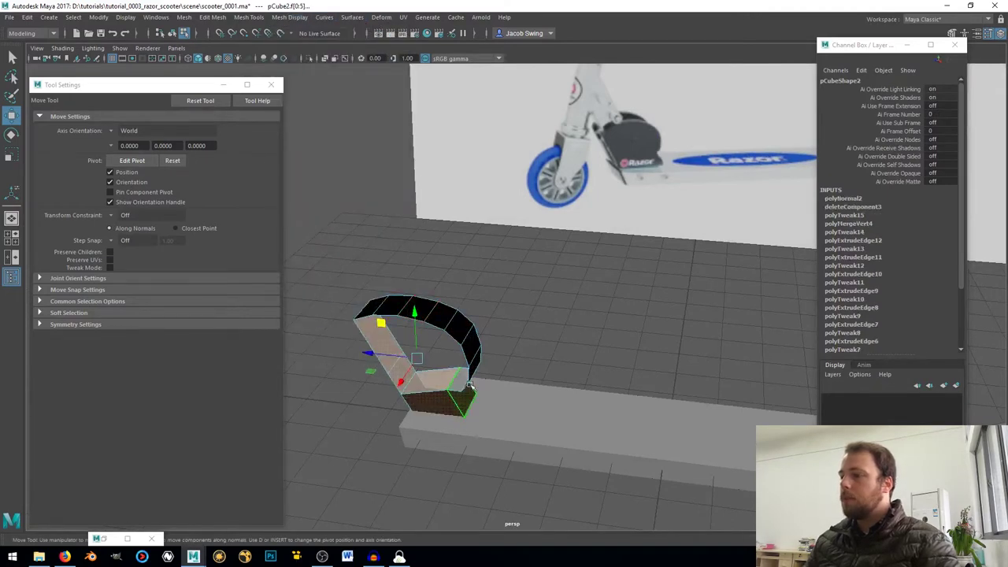
- Reverse the normals of all the joint's faces so they point outward, and return the mesh to object mode
left_click_drag(433, 317, 497, 352, "alt")
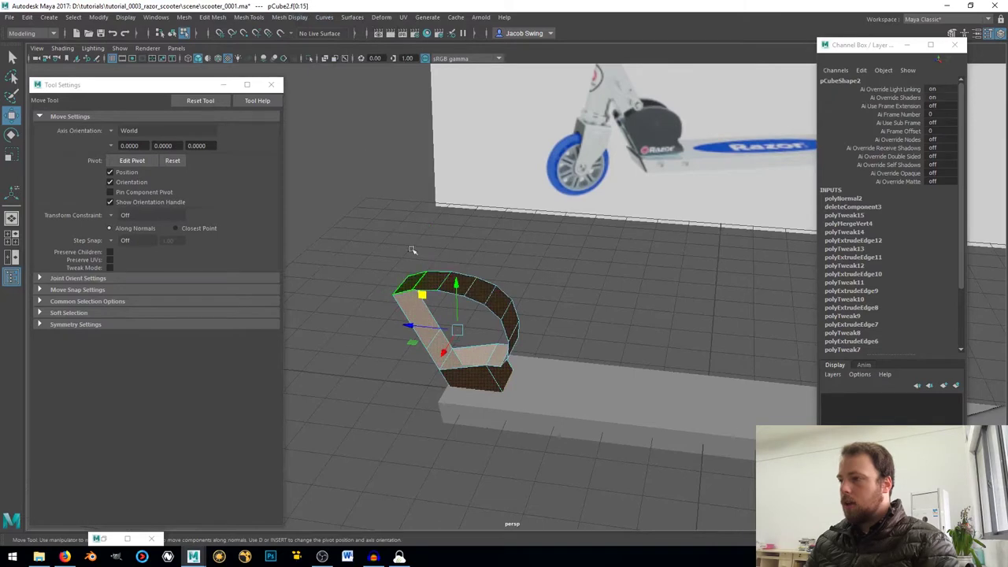
left_click(293, 17)
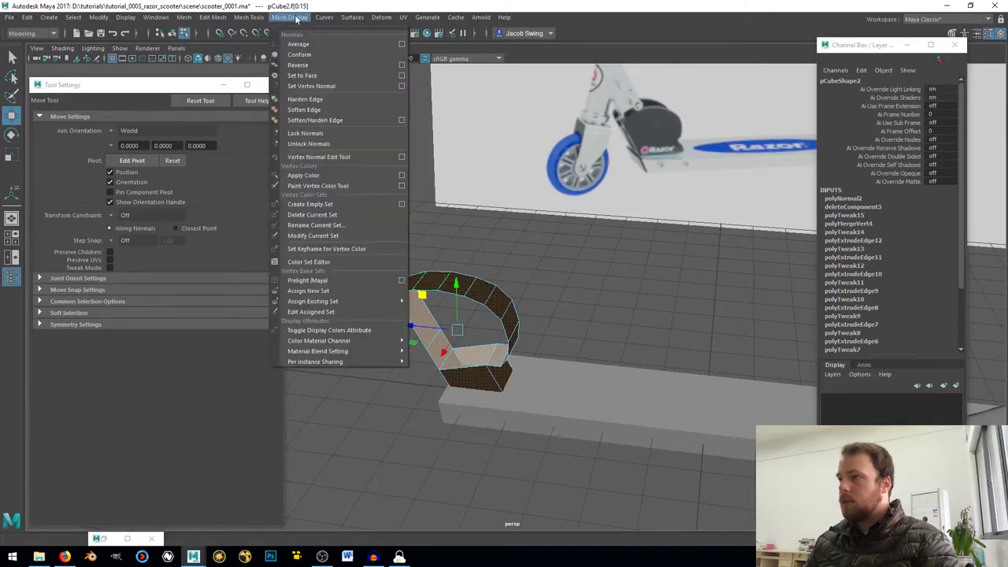
left_click(299, 64)
left_click(360, 366)
middle_click_drag(387, 401, 449, 329, "alt")
left_click_drag(376, 342, 499, 333, "alt")
right_click_drag(517, 255, 590, 187)
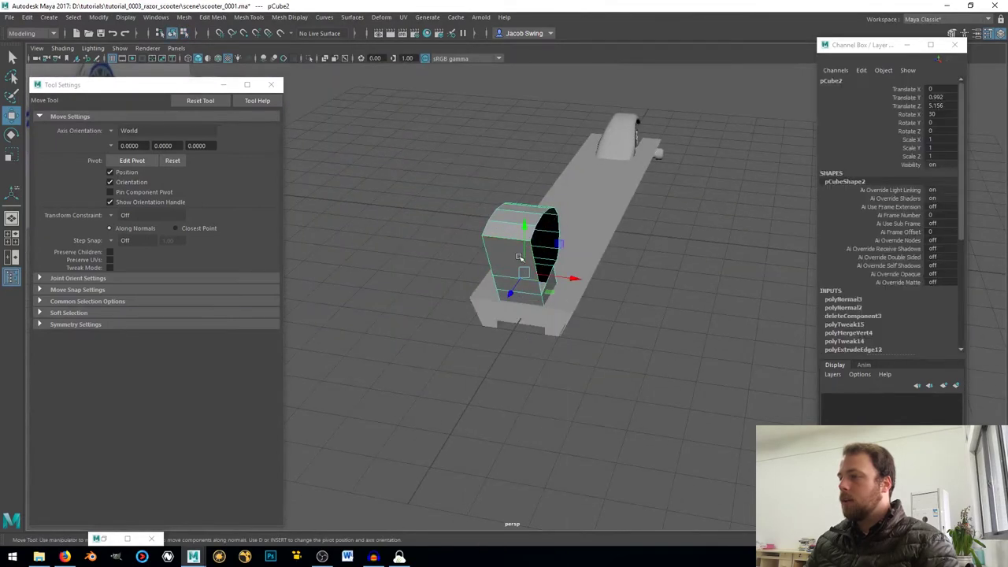
- Widen the folding joint along X to a scale of about 1.534
key("r")
left_click_drag(574, 279, 452, 311)
scroll(540, 270, "up", 3)
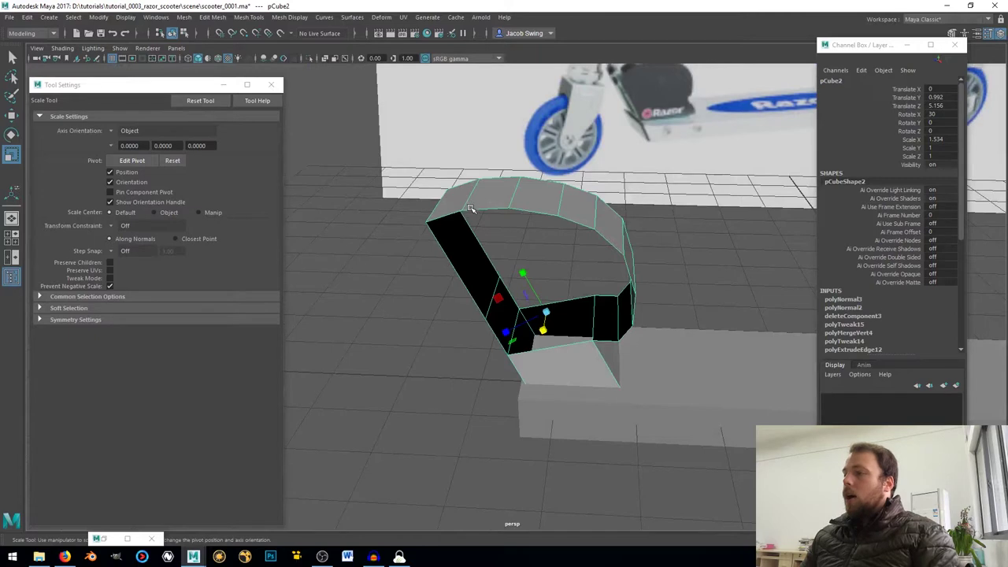
- Delete the horizontal edge splitting the joint's front wall and return the mesh to object mode
right_click_drag(475, 299, 479, 220)
left_click(493, 296)
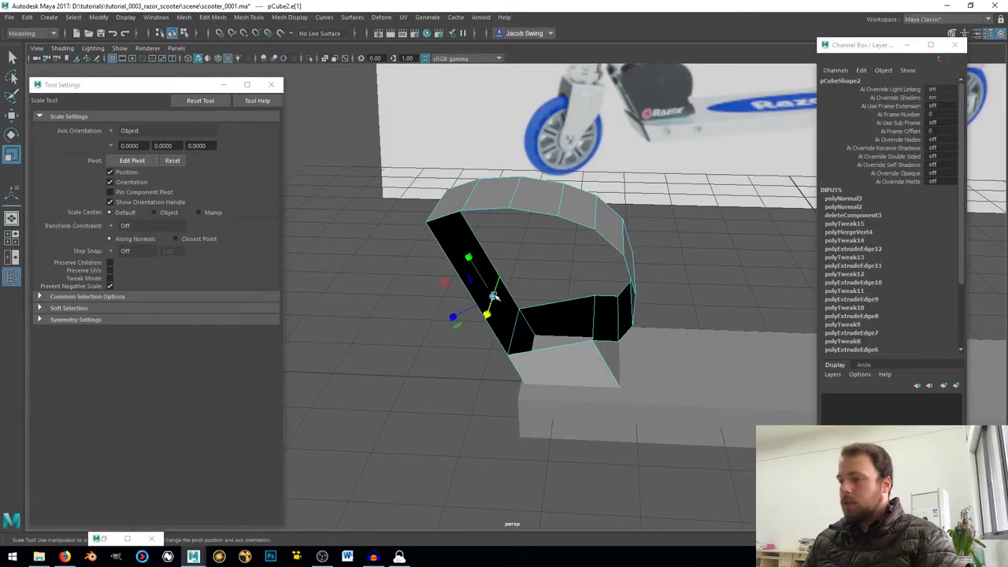
right_click_drag(494, 296, 455, 229, "shift")
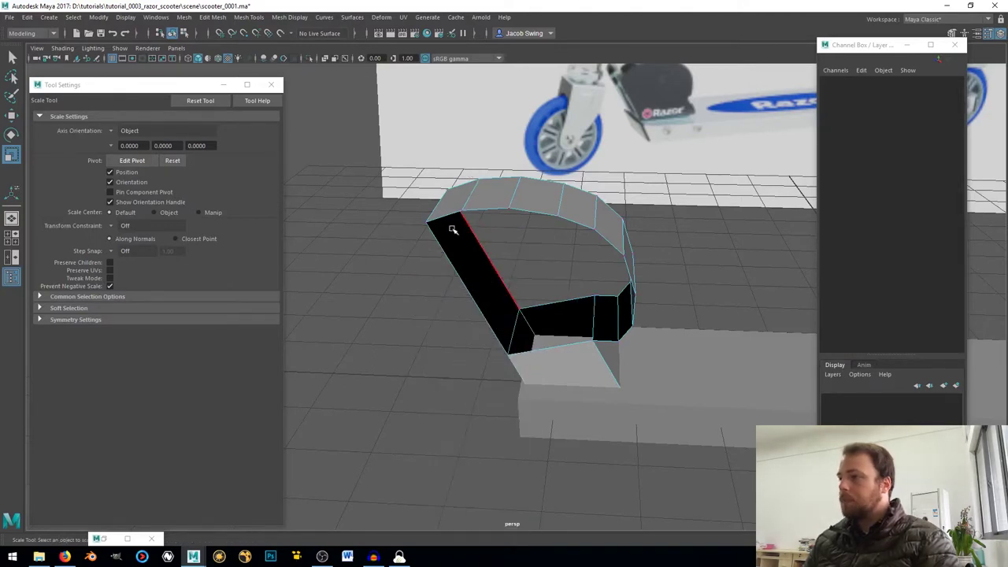
left_click(443, 217)
left_click_drag(439, 247, 499, 257, "alt")
key("F8")
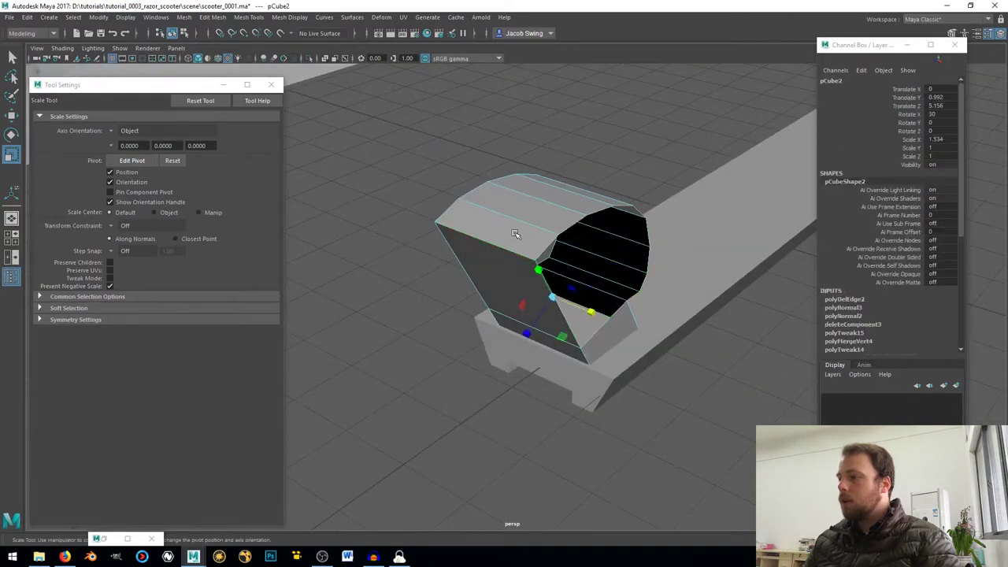
- Insert one centred edge loop around the joint, using the Insert Edge Loop Tool with multiple edge loops set to 1
right_click_drag(512, 226, 475, 242, "shift")
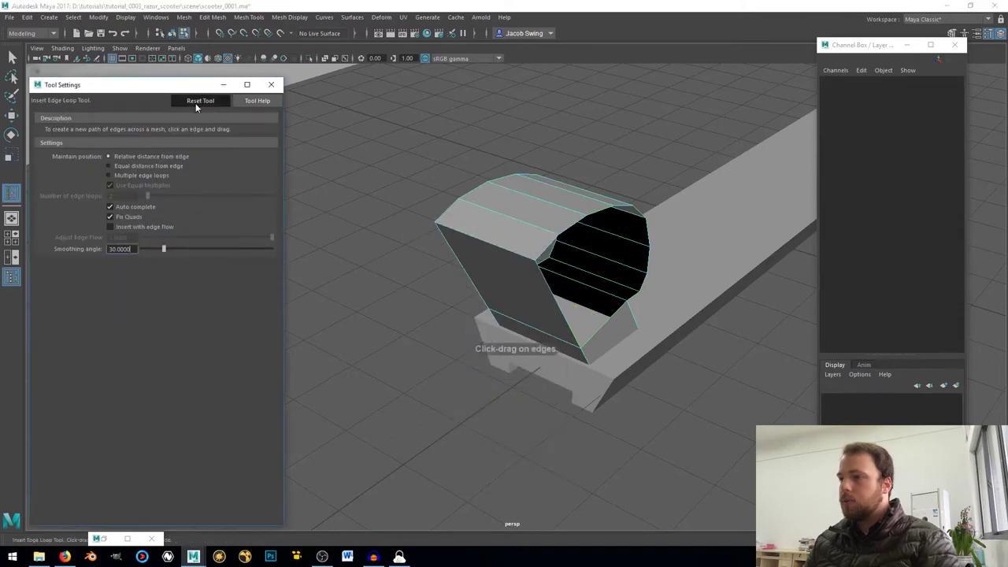
left_click(130, 175)
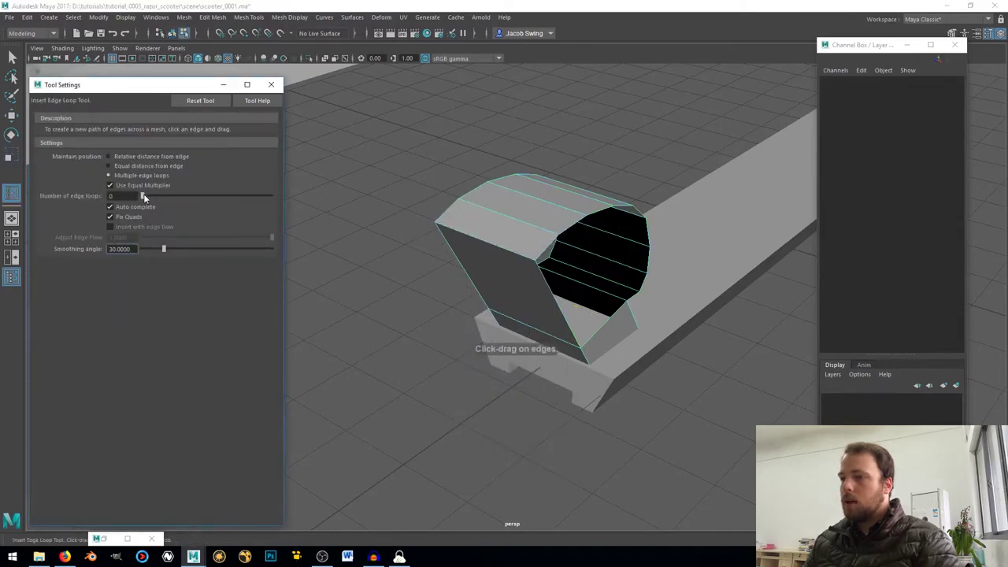
left_click_drag(144, 197, 146, 198)
left_click(506, 254)
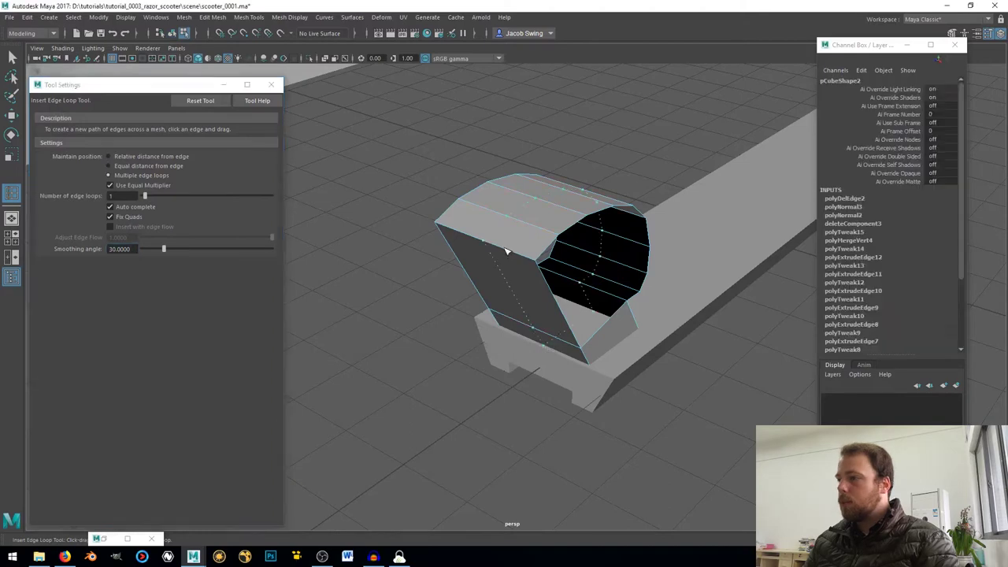
key("q")
- Delete the band of faces on one side of the centre loop, including the leftover lower side face, to keep half the joint
right_click_drag(557, 231, 482, 210)
double_click(498, 200)
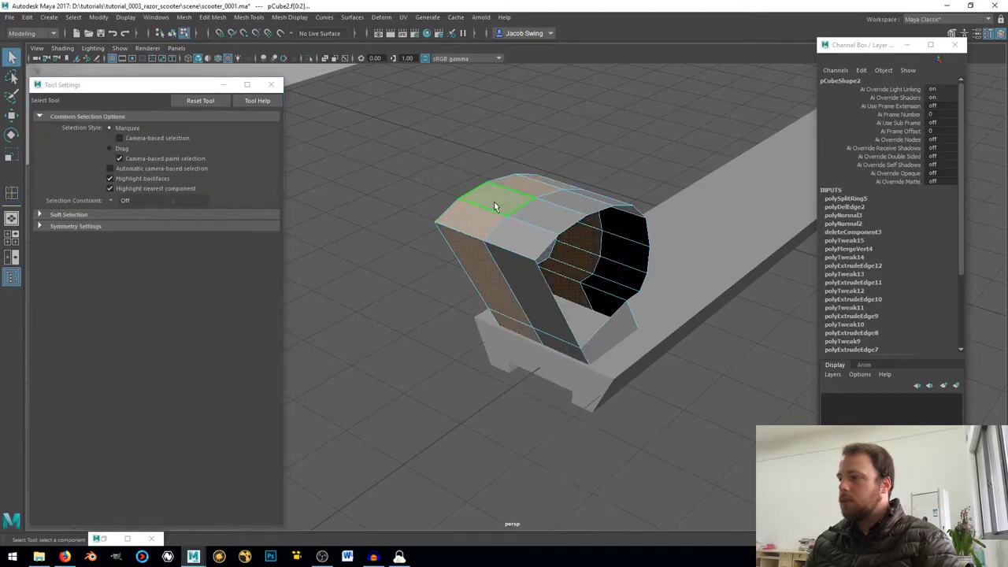
key("Delete")
left_click(507, 307)
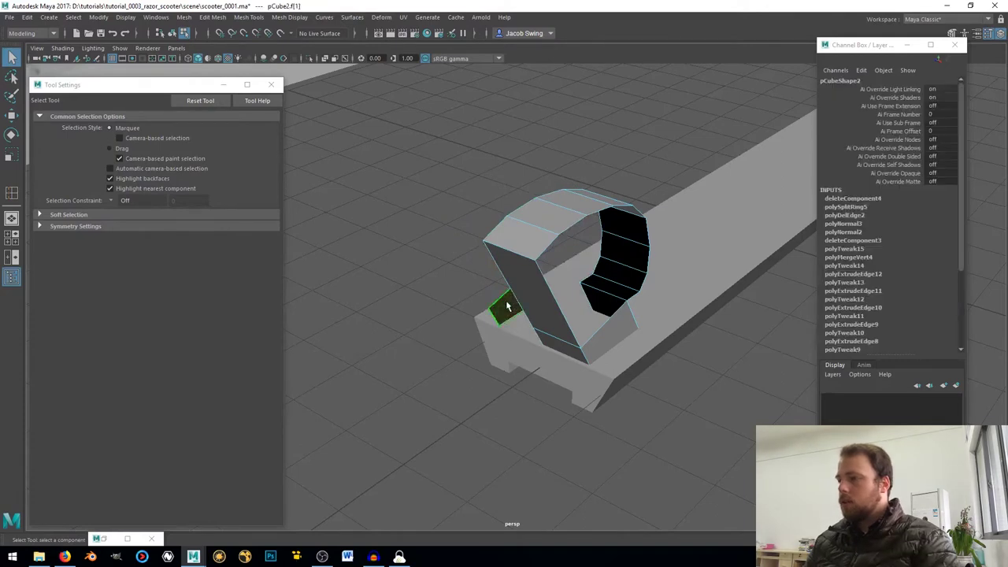
key("Delete")
- Select the border edges around the joint's open outer side and fill the hole with a single face
left_click_drag(581, 280, 461, 228, "alt")
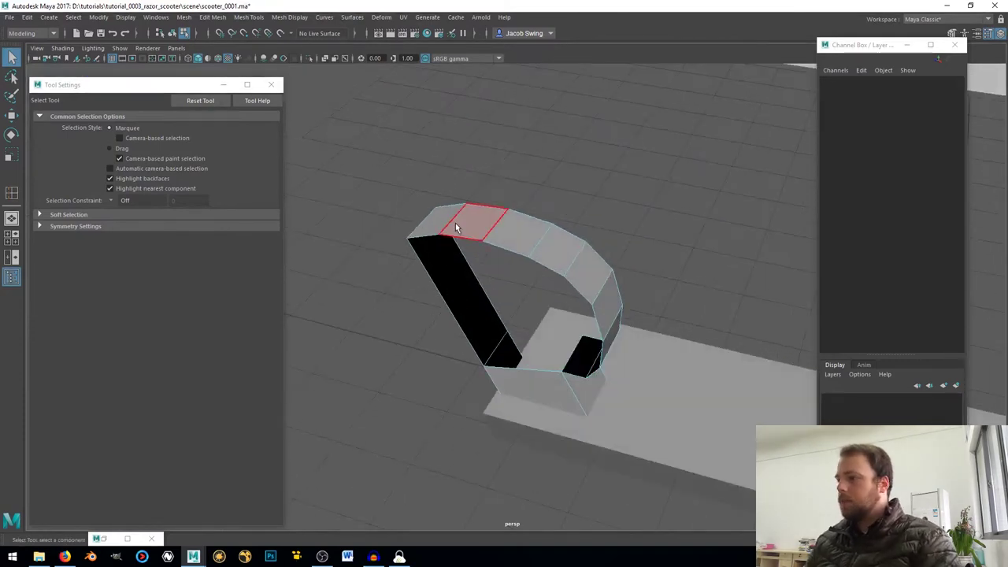
right_click_drag(455, 223, 514, 191)
scroll(467, 257, "up", 2)
right_click_drag(450, 225, 453, 194)
double_click(451, 218)
left_click_drag(465, 278, 352, 259, "alt")
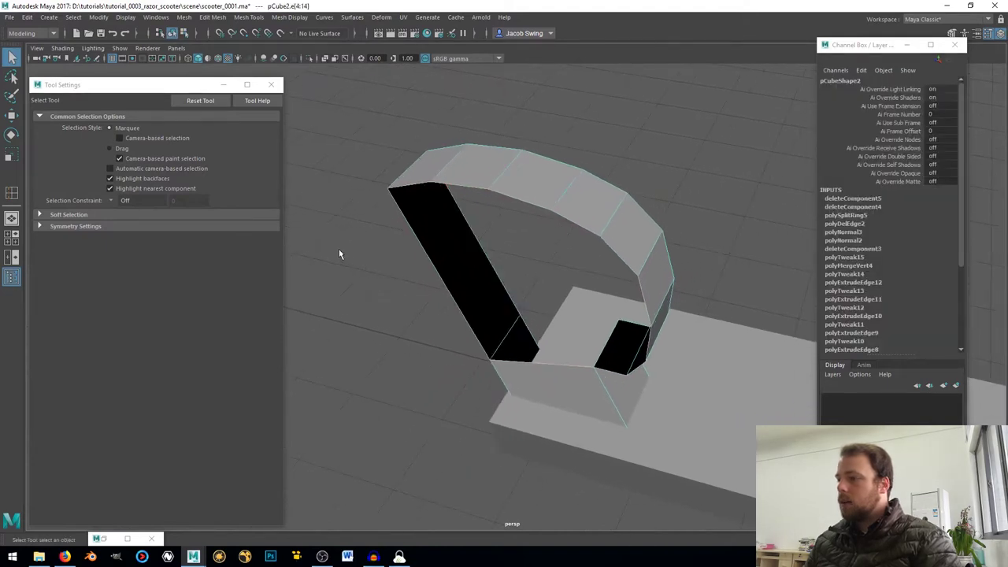
right_click_drag(339, 250, 323, 381, "shift")
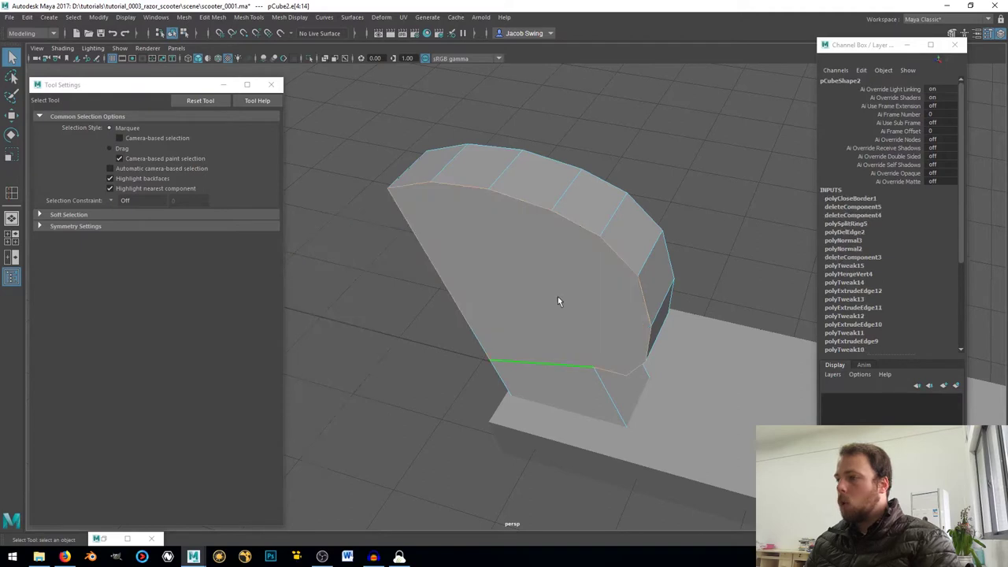
- Isolate the joint in the perspective view and delete the bottom face of its lower block
left_click_drag(557, 300, 593, 293, "alt")
right_click_drag(557, 276, 572, 246)
left_click(309, 58)
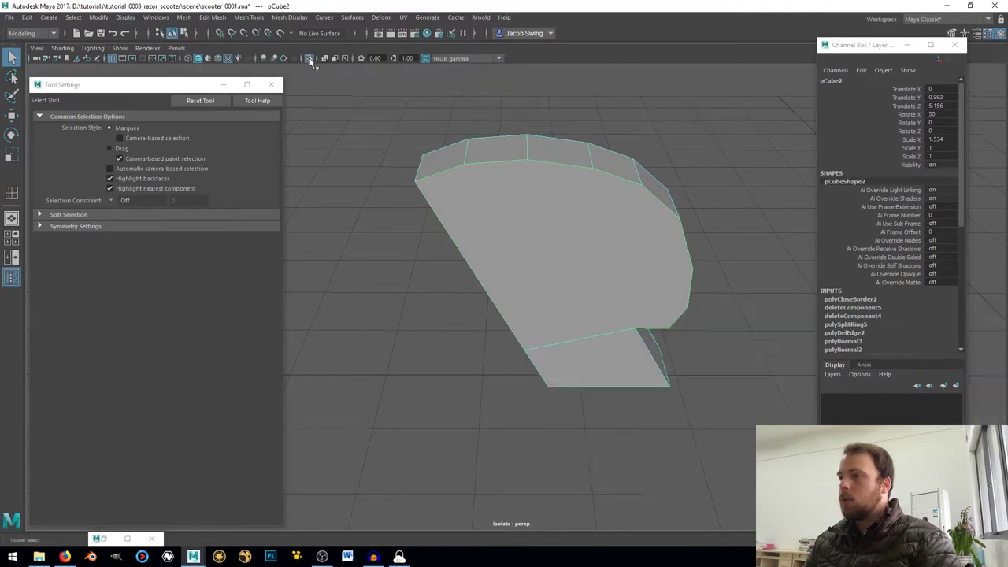
left_click_drag(519, 307, 505, 281, "alt")
right_click_drag(506, 282, 504, 298)
left_click(535, 317)
key("Delete")
mouse_move(536, 317)
left_mouse_down("alt")
mouse_move(513, 292)
mouse_move(553, 297)
mouse_move(537, 315)
left_mouse_up("alt")
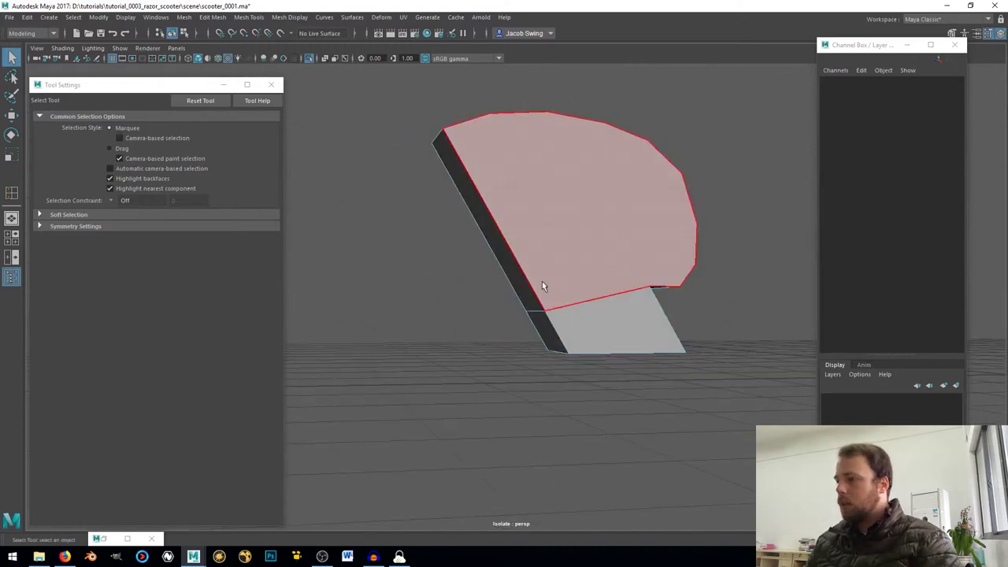
- Slide the horizontal edge on the lower front wall upward until it is level with the rear notch under the arc
right_click_drag(542, 281, 524, 292)
left_click(529, 315)
left_click(529, 315)
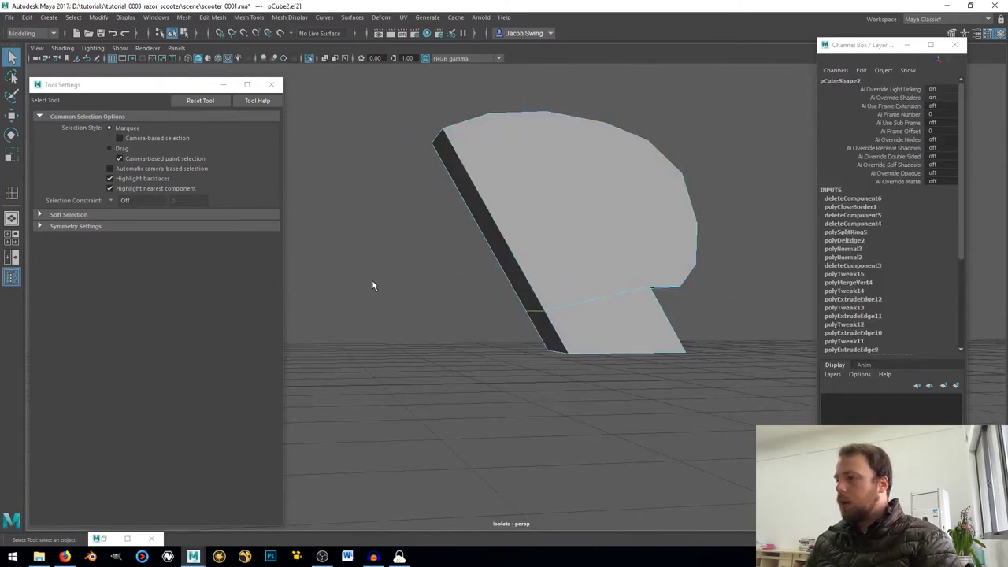
right_click_drag(371, 277, 368, 274, "shift")
right_click_drag(369, 383, 370, 356, "shift")
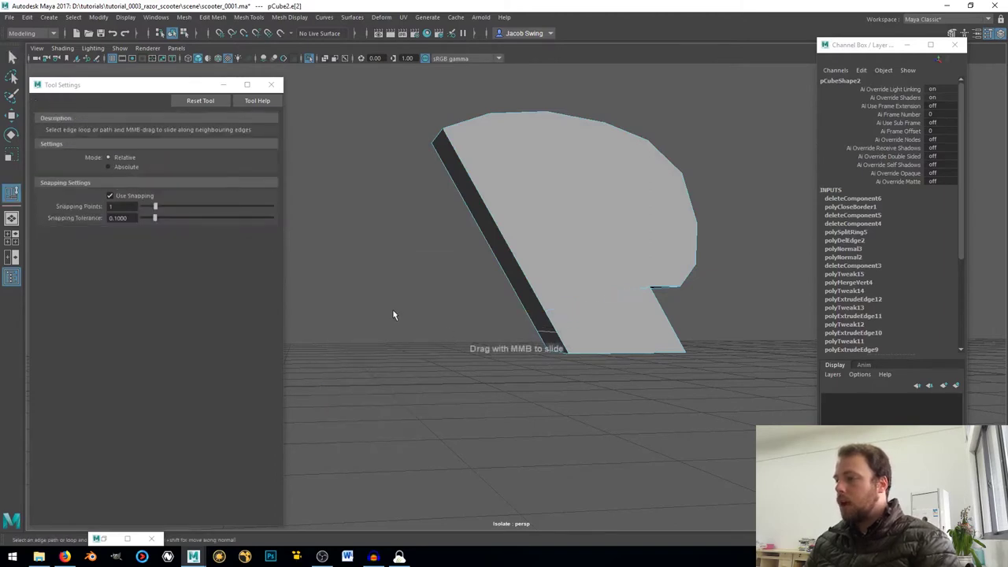
mouse_move(394, 315)
middle_mouse_down()
mouse_move(398, 284)
mouse_move(412, 310)
middle_mouse_up()
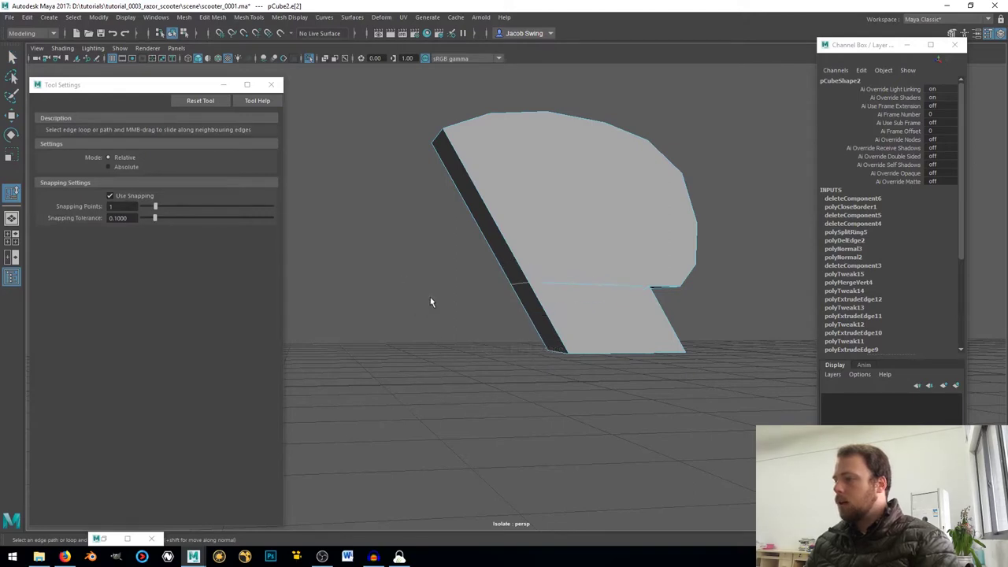
- Cut an edge across the side face with Multi-Cut from the arc's lowest rear corner up to a vertex on the upper arc
left_click_drag(602, 282, 541, 287, "alt")
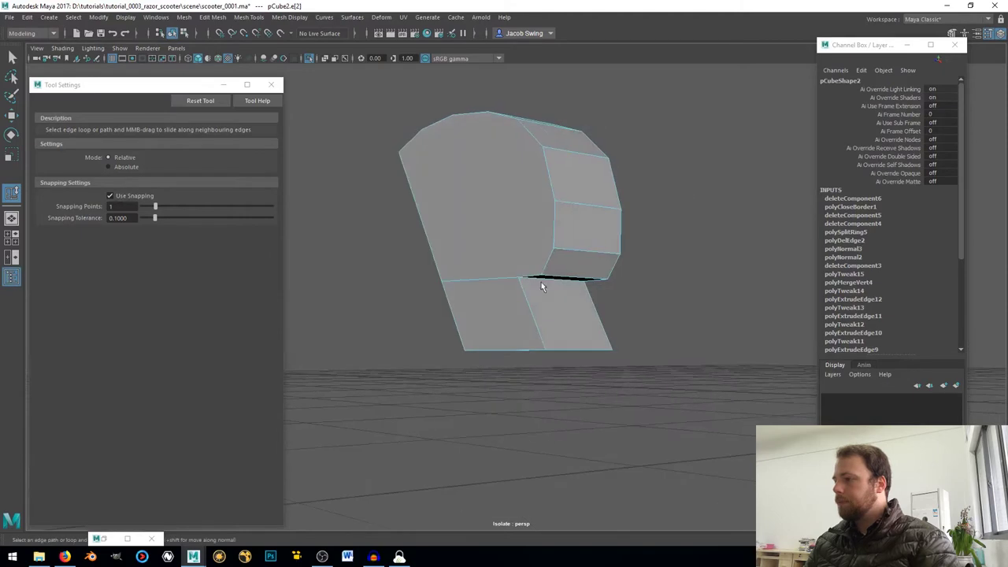
mouse_move(546, 205)
left_mouse_down("alt")
mouse_move(562, 207)
mouse_move(554, 215)
left_mouse_up("alt")
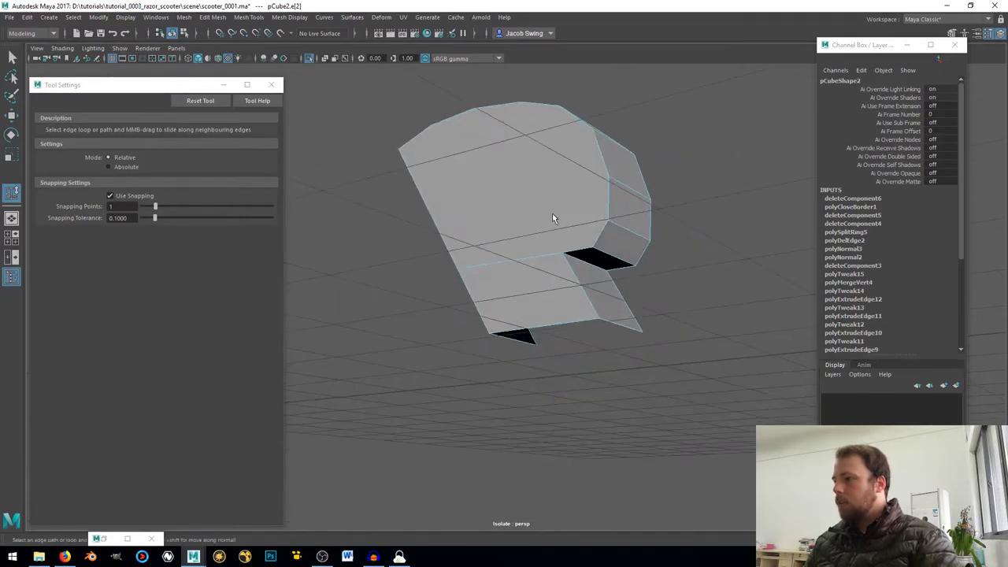
right_click(552, 215)
left_click(604, 199)
right_click(567, 196, "shift")
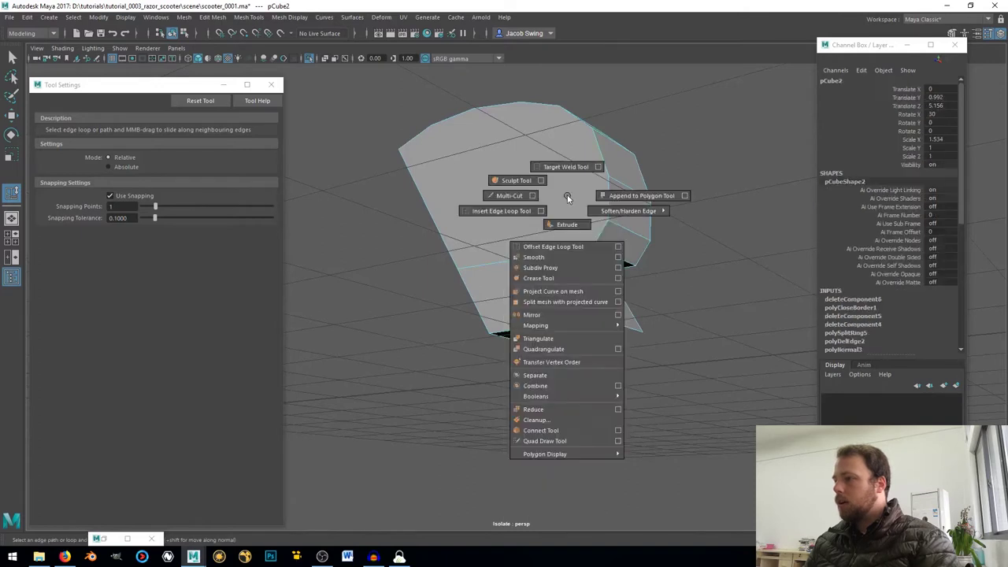
left_click(595, 251)
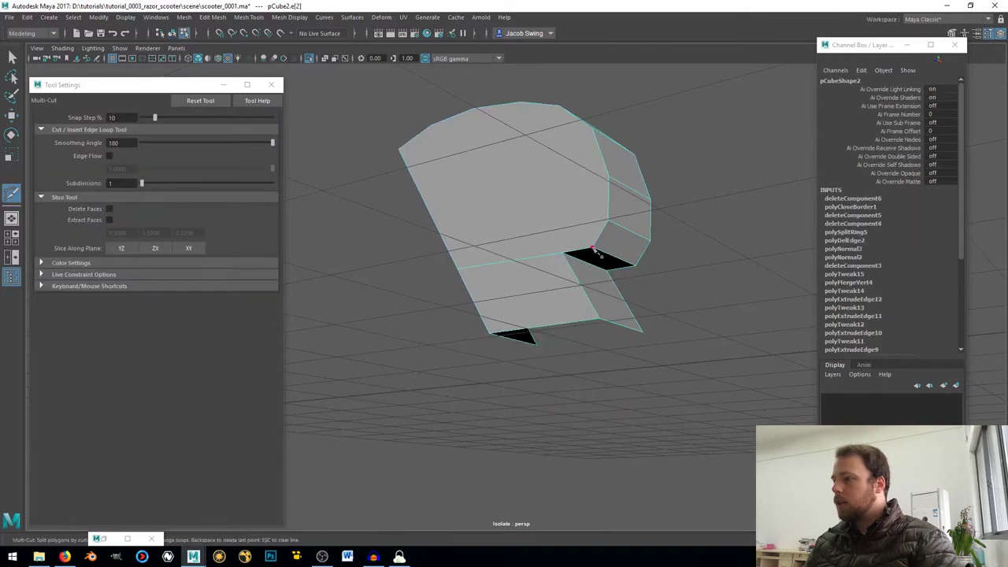
left_click_drag(560, 165, 573, 223, "alt")
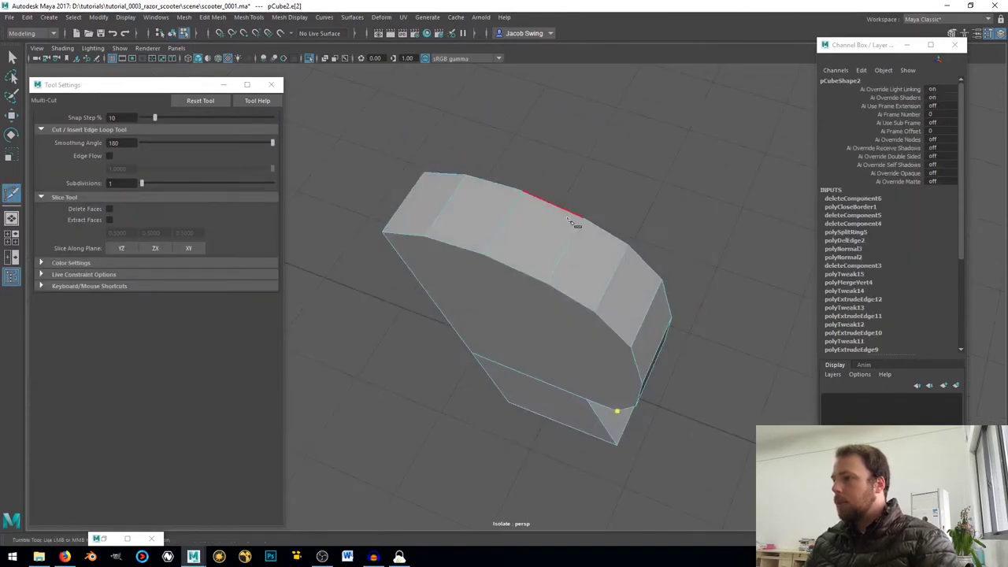
left_click(547, 283)
left_click_drag(589, 346, 551, 292, "alt")
right_click(533, 300)
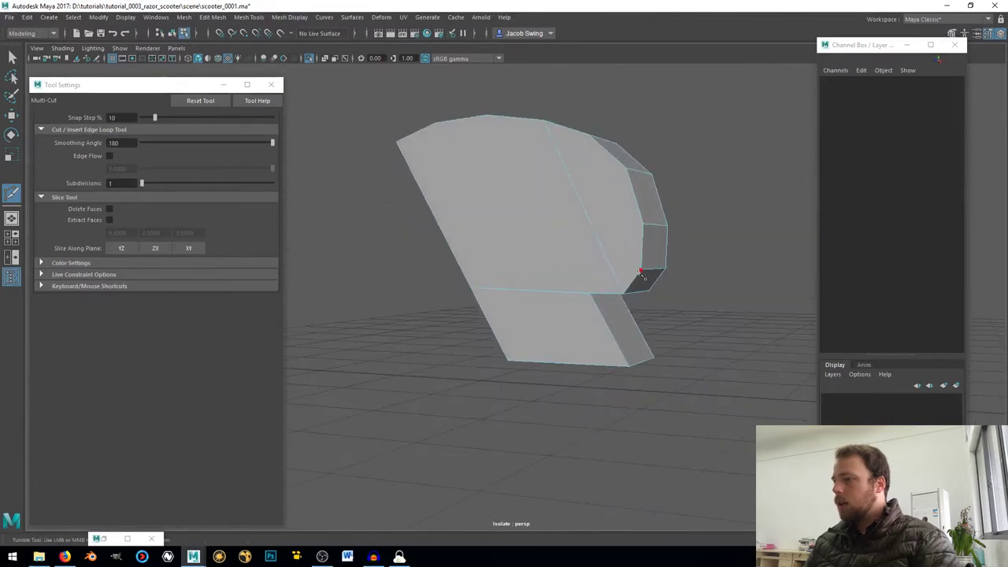
- Cut a horizontal edge from the rear arc vertex just above the lowest corner across the side face and front wall
left_click(641, 271)
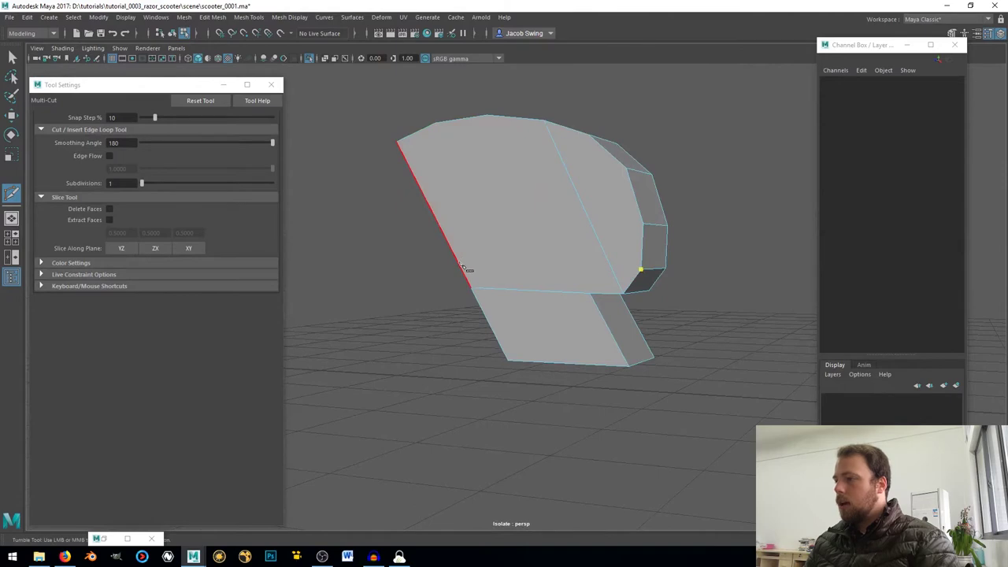
left_click_drag(457, 270, 522, 250, "alt")
left_click(506, 264)
right_click(536, 268)
- Cut a second horizontal edge from the next rear arc vertex up, across the side face and the front wall
left_click(549, 237)
left_click(501, 237)
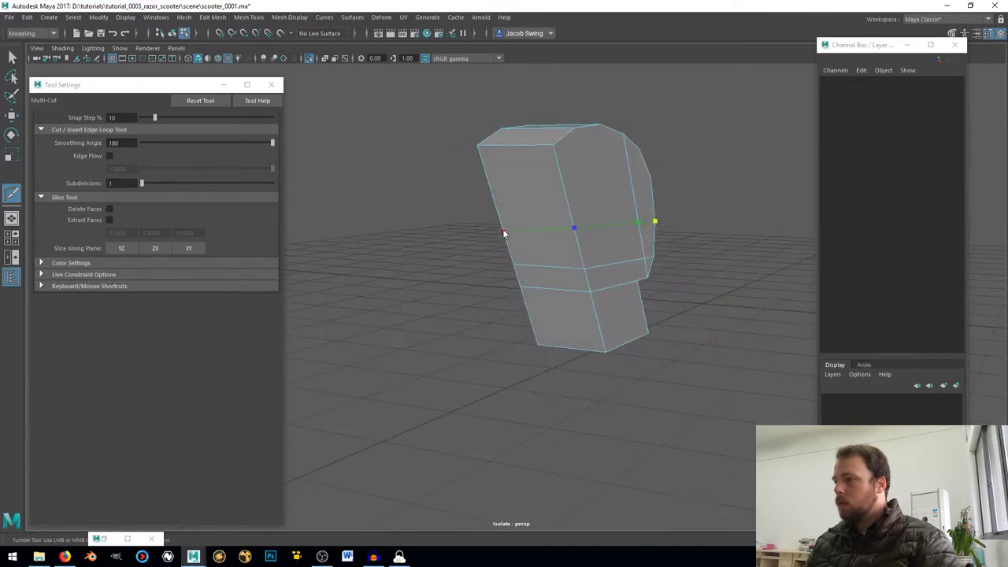
left_click(504, 233)
- Cut a third horizontal edge from the upper rear arc vertex across the side and front wall, comparing it with the side-view reference
left_click_drag(580, 236, 450, 247, "alt")
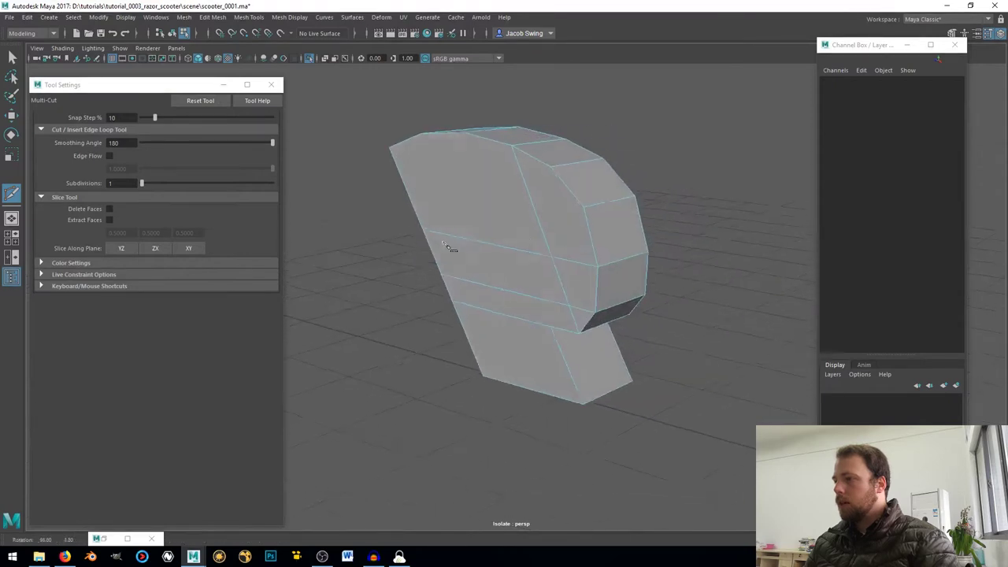
left_click(583, 211)
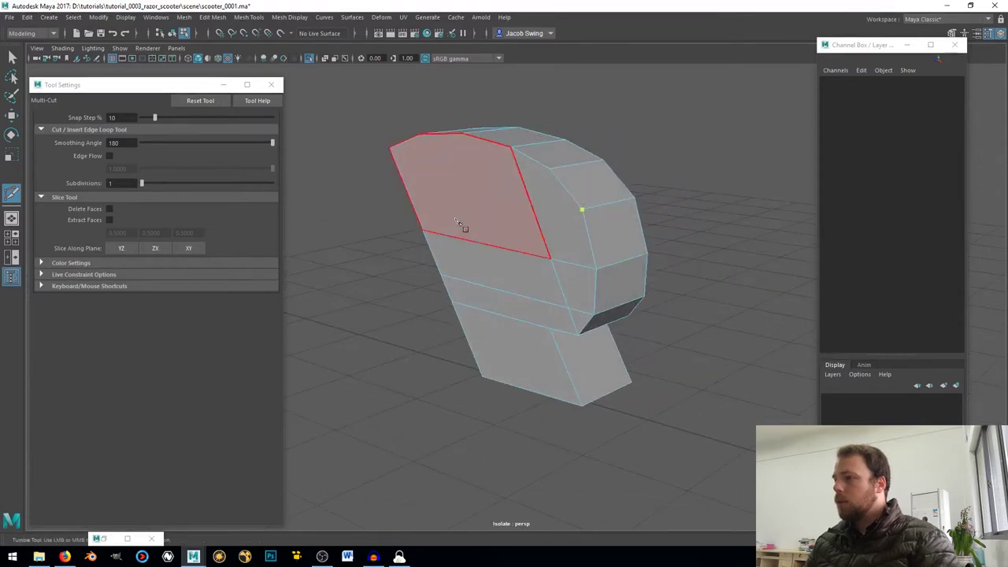
left_click_drag(461, 225, 536, 213, "alt")
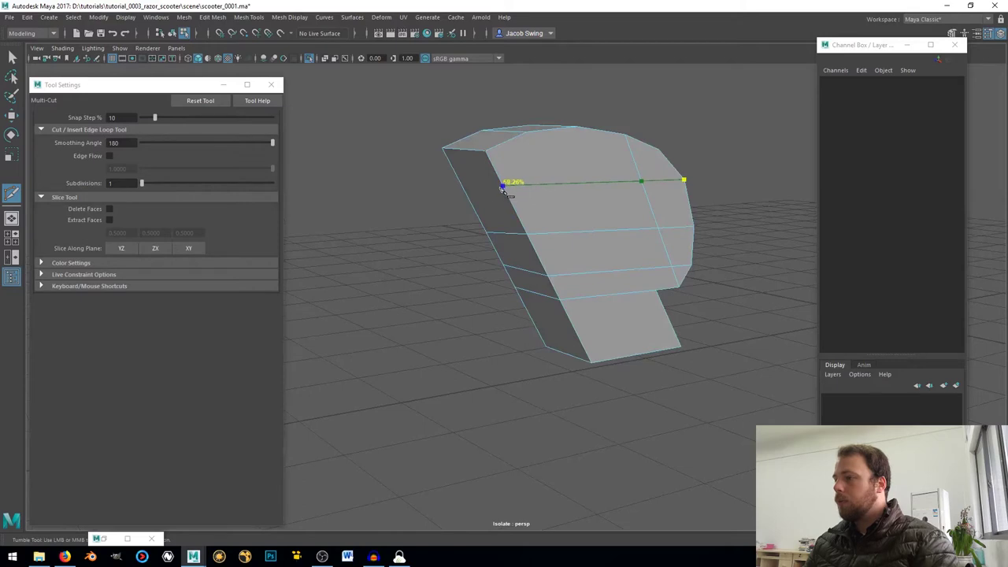
left_click(504, 188)
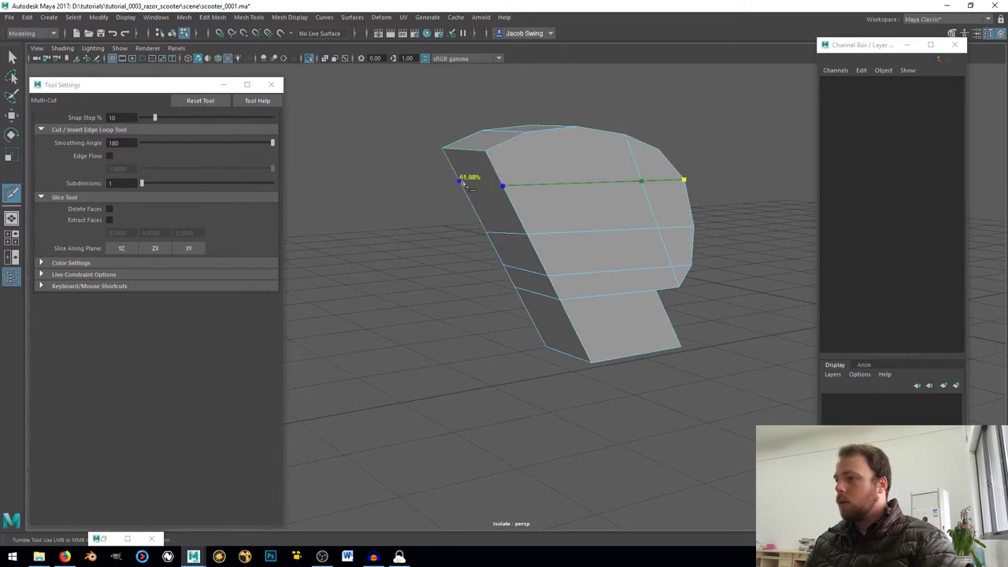
key("space")
key("space")
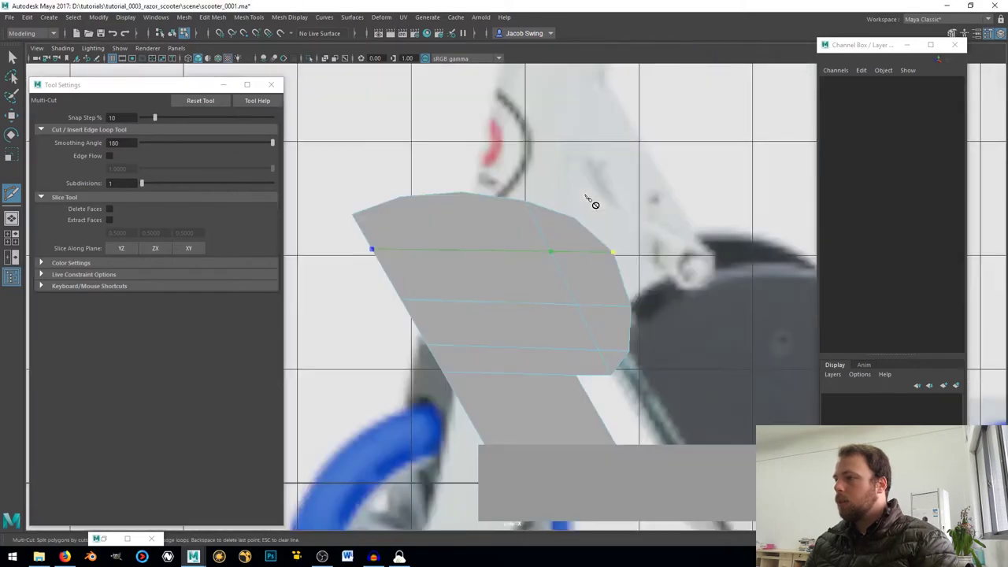
key("space")
key("space")
- Cut an edge down the side face with Multi-Cut, from the middle upper arc vertex to the joint's bottom edge
left_click_drag(658, 376, 489, 276, "alt")
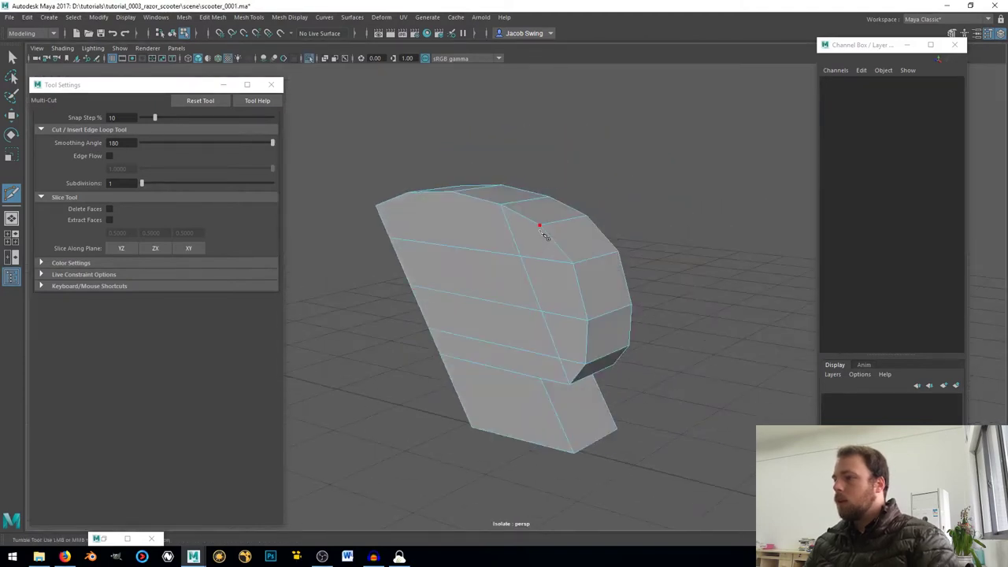
left_click_drag(452, 217, 503, 235, "alt")
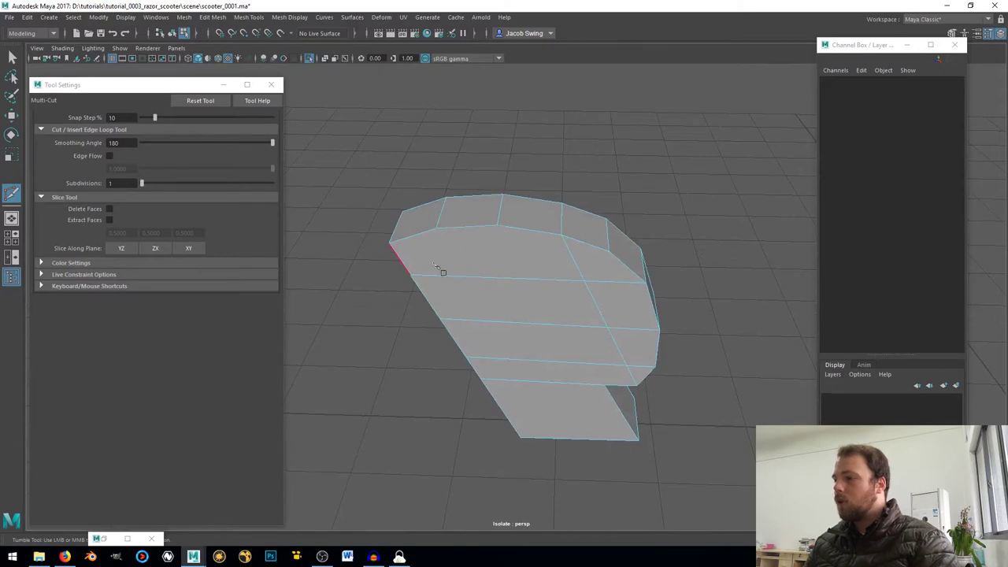
left_click(497, 227)
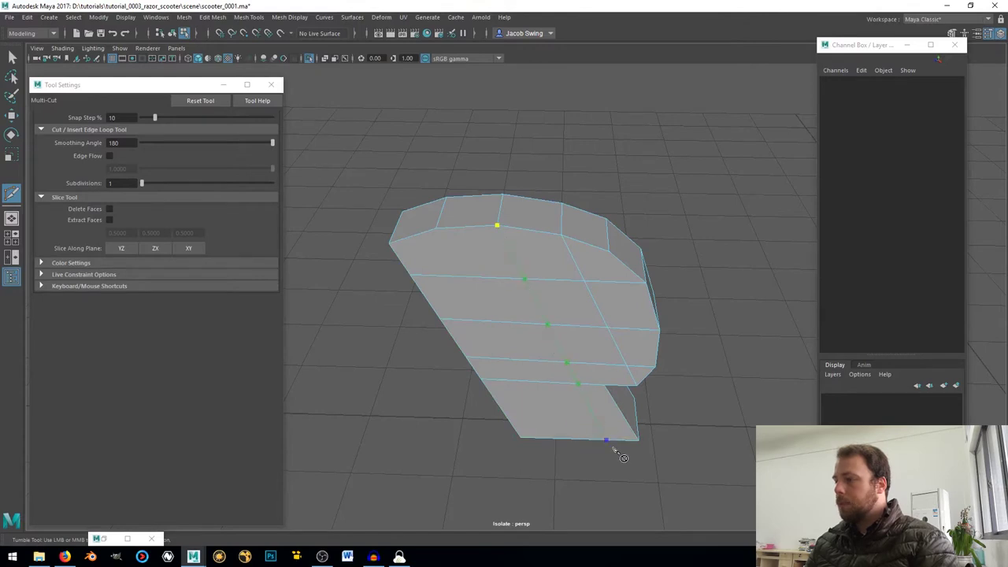
key("Return")
- Cut a parallel edge down the side face from the frontmost inner vertex of the upper arc to the bottom edge
left_click(436, 229)
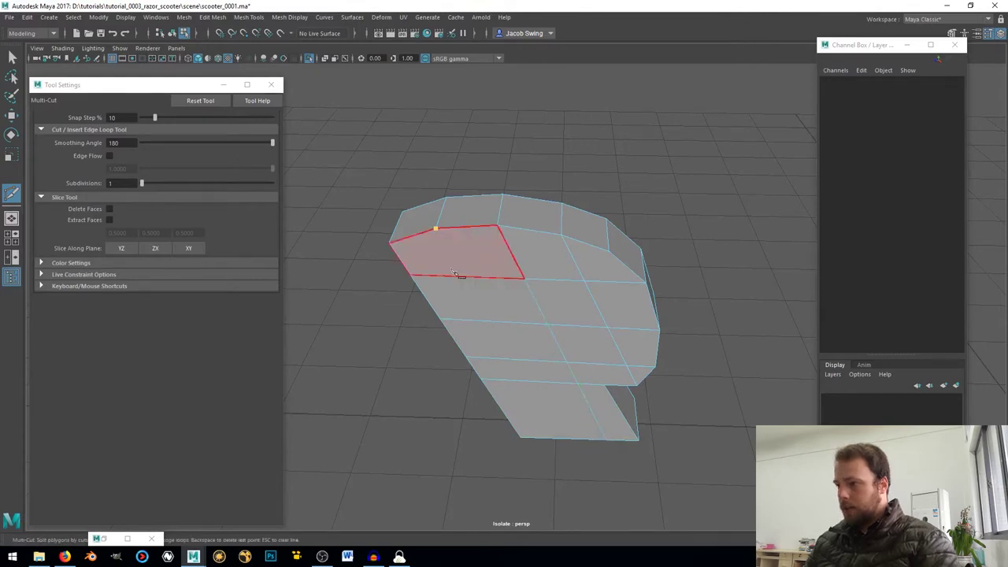
left_click(549, 440)
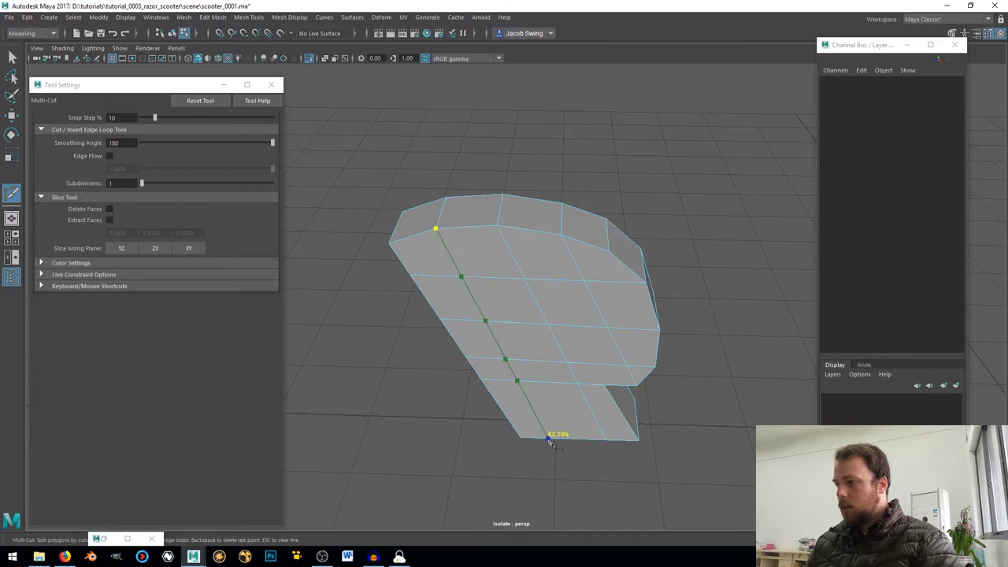
left_click_drag(550, 442, 556, 445)
right_click(558, 440)
left_click_drag(576, 393, 503, 429, "alt")
- Insert one edge loop along the middle of the joint's wall thickness with the Insert Edge Loop tool
left_click(14, 60)
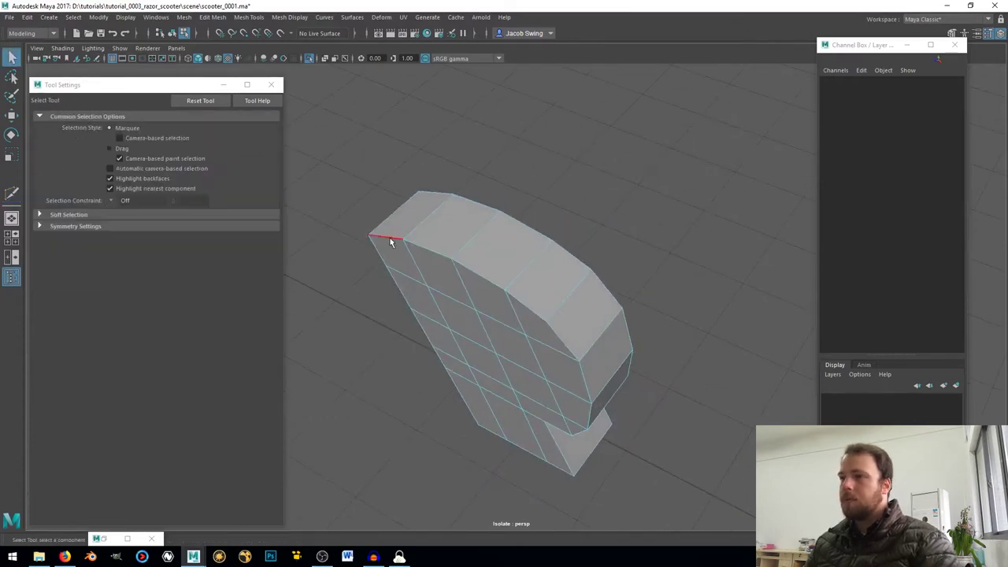
right_click_drag(504, 240, 482, 248)
right_click(506, 232, "shift")
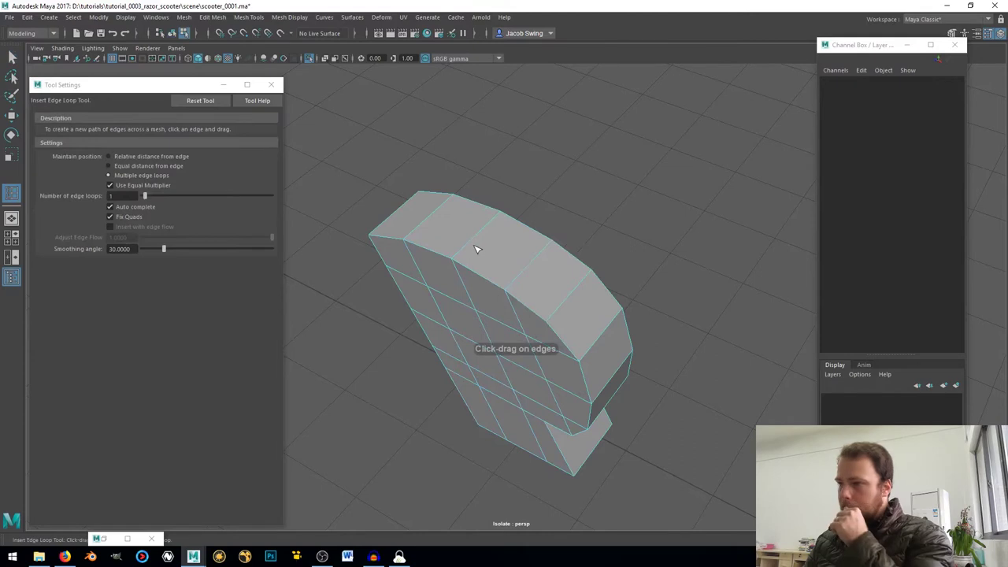
left_click(471, 243)
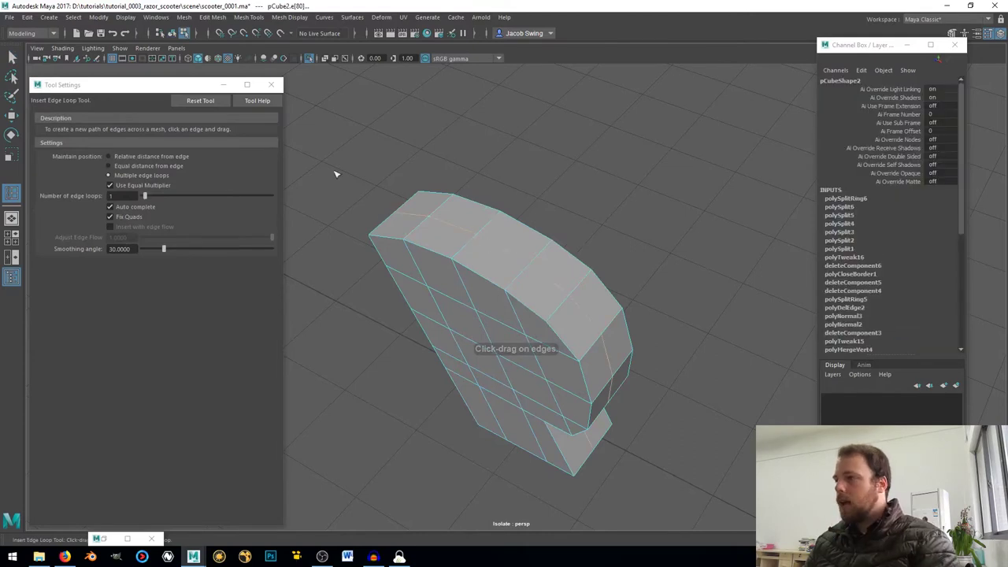
key("q")
- Switch the joint to face selection and turn off isolation to compare its shape with the side reference image
left_click_drag(480, 228, 403, 227, "alt")
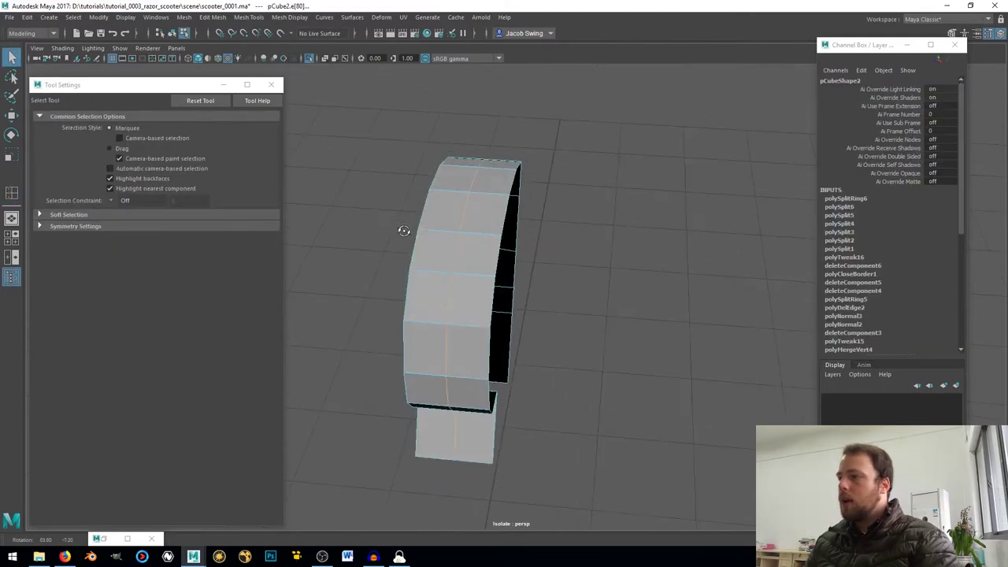
right_click(473, 218)
left_click(472, 243)
left_click(481, 208)
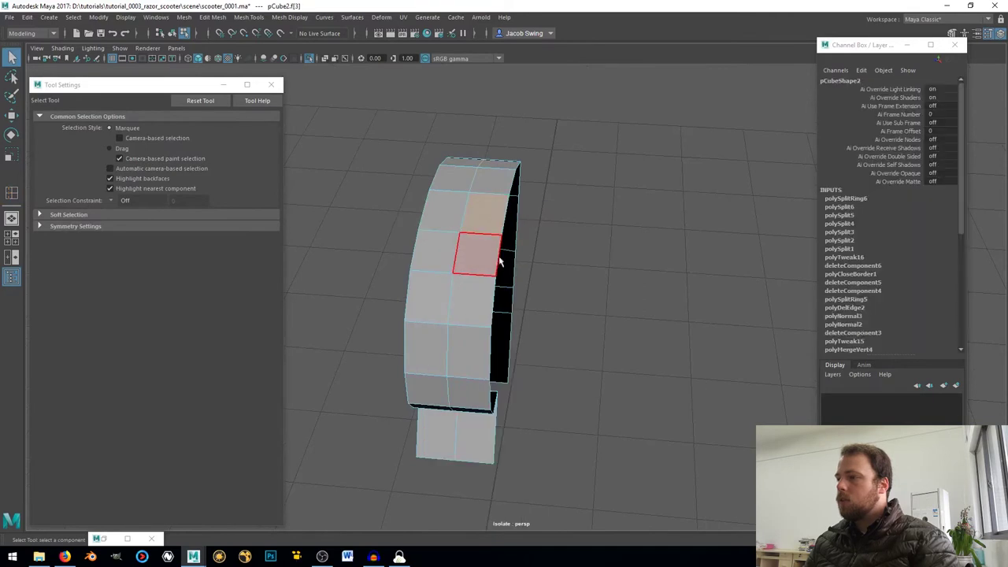
left_click(324, 59)
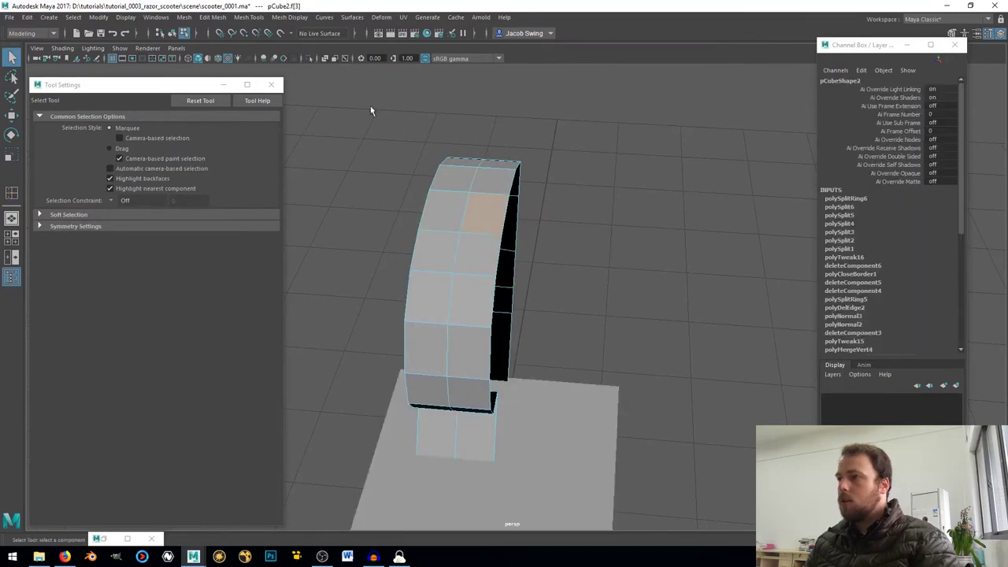
left_click_drag(436, 194, 561, 228, "alt")
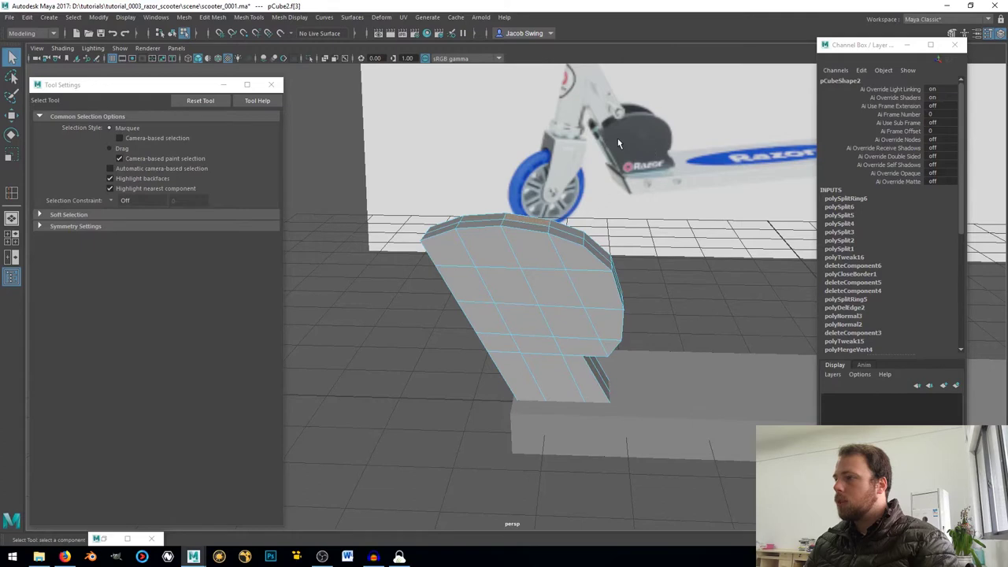
left_click_drag(618, 144, 593, 180, "alt")
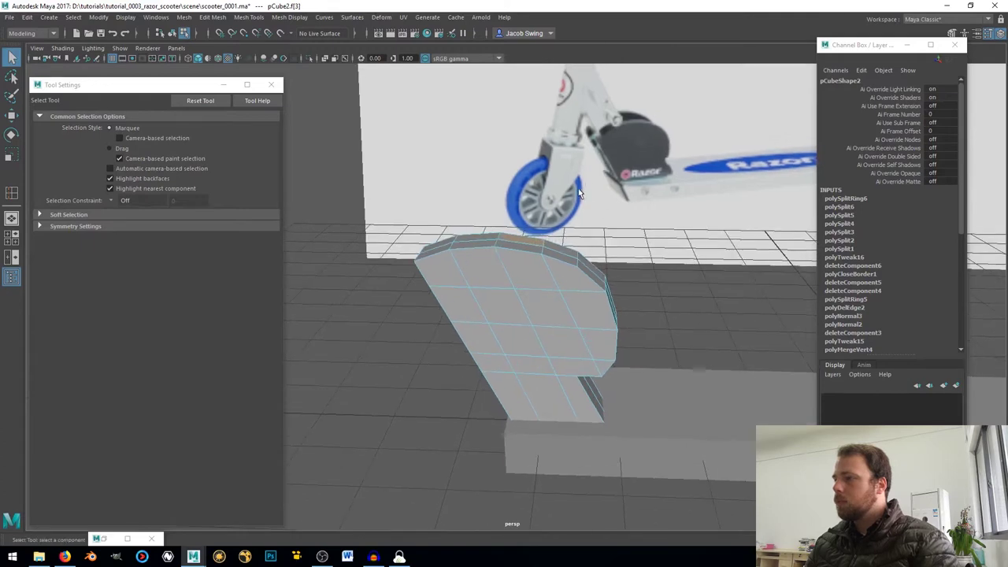
left_click_drag(520, 206, 618, 191, "alt")
- Try to delete the open-side half of the wall faces around the arc above the foot
left_click(544, 308)
left_click(537, 284, "shift")
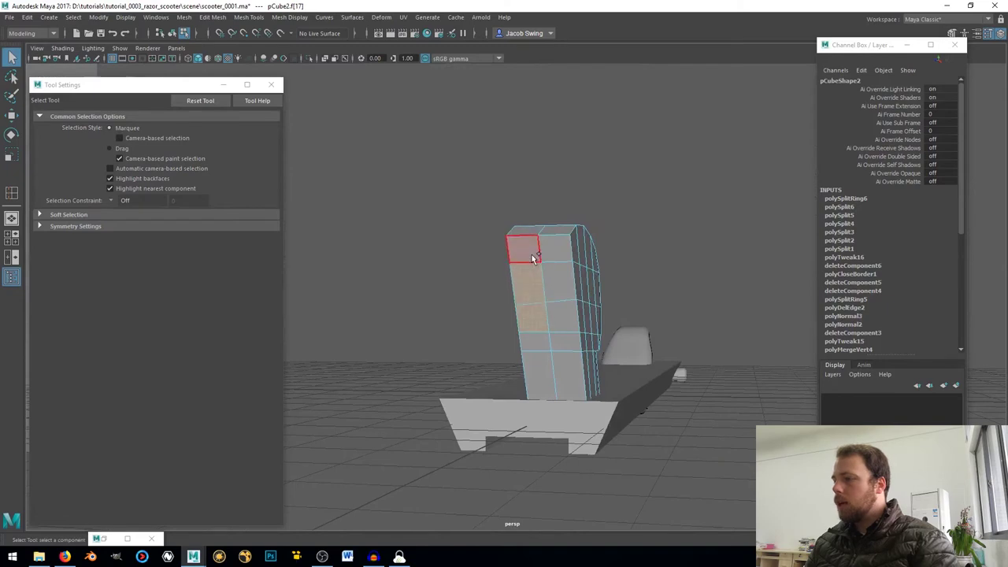
left_click(532, 253, "shift")
left_click_drag(526, 241, 494, 286, "alt")
left_click(495, 287, "shift")
left_click(551, 272, "shift")
left_click(579, 268, "shift")
left_click_drag(620, 277, 483, 249, "alt")
double_click(493, 361, "shift")
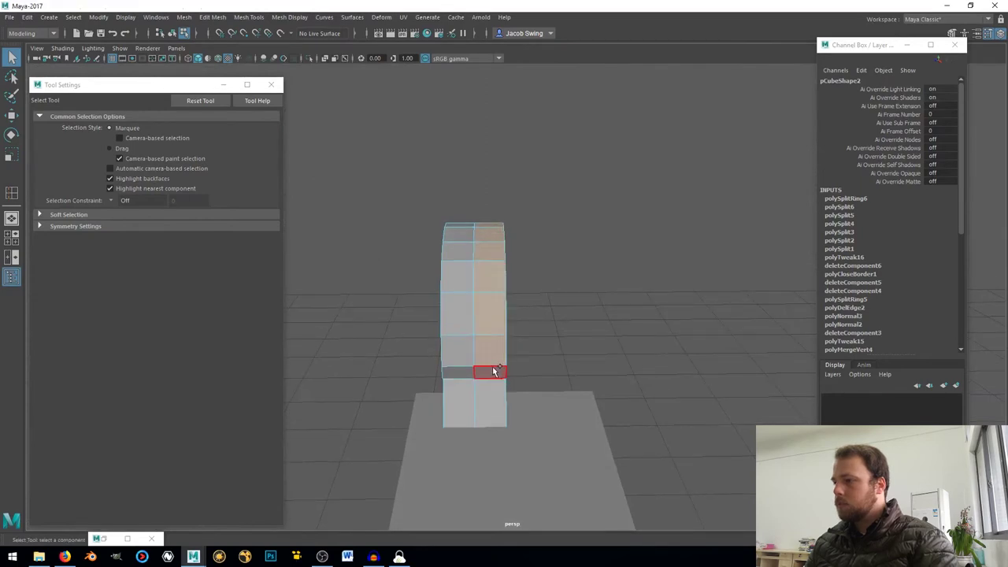
key("Delete")
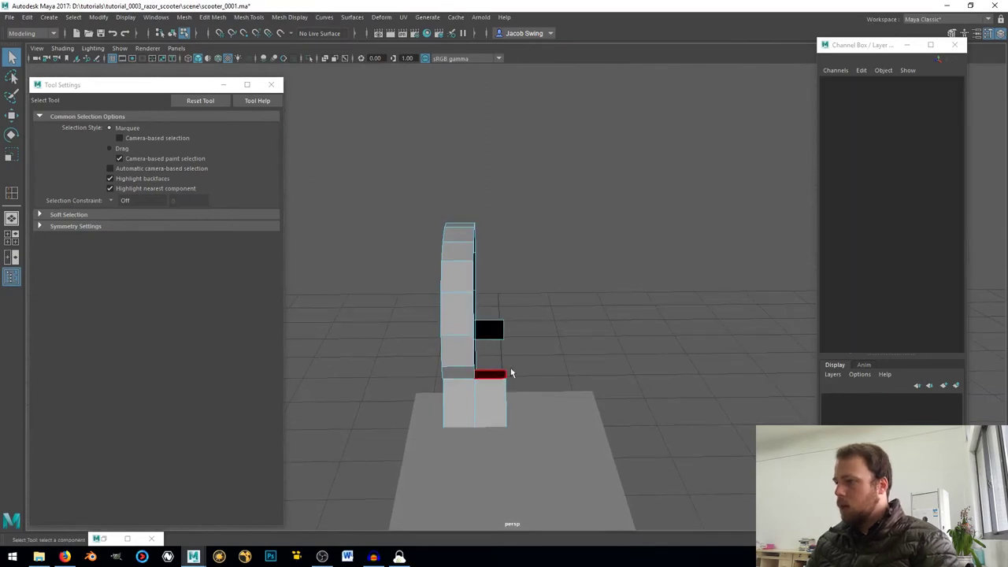
- Delete the leftover wall face under the arc and select the border edge above the rear foot wall
left_click_drag(512, 373, 433, 380, "alt")
left_click(439, 358)
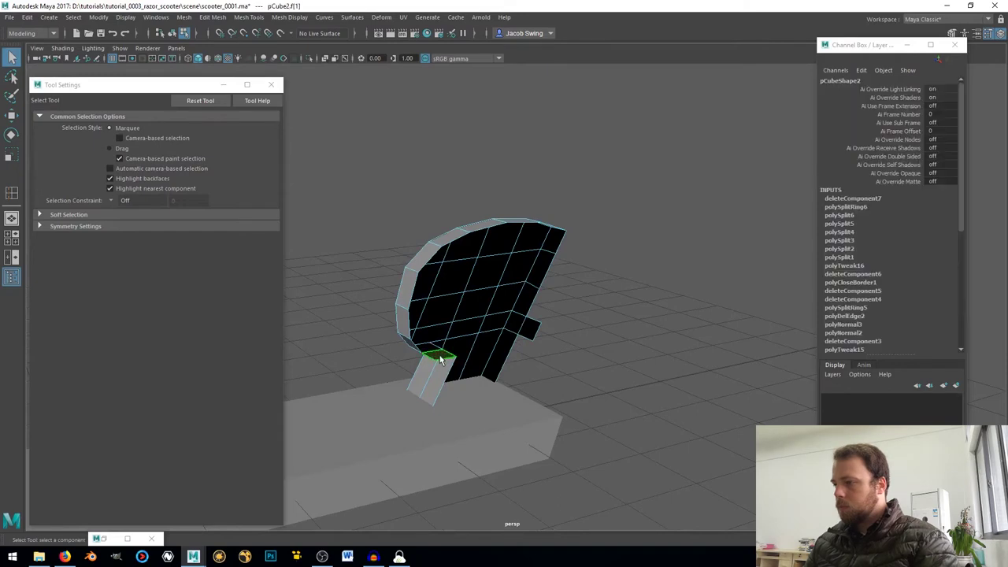
key("Delete")
right_click_drag(446, 360, 451, 219)
left_click(454, 358)
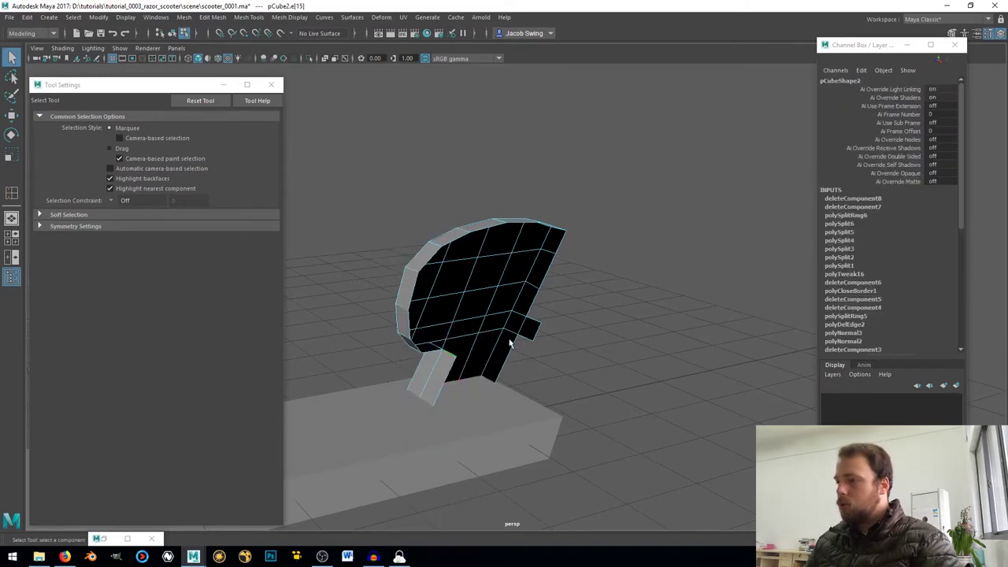
- Undo the wall face deletions on the joint's open side
left_click_drag(572, 329, 437, 314, "alt")
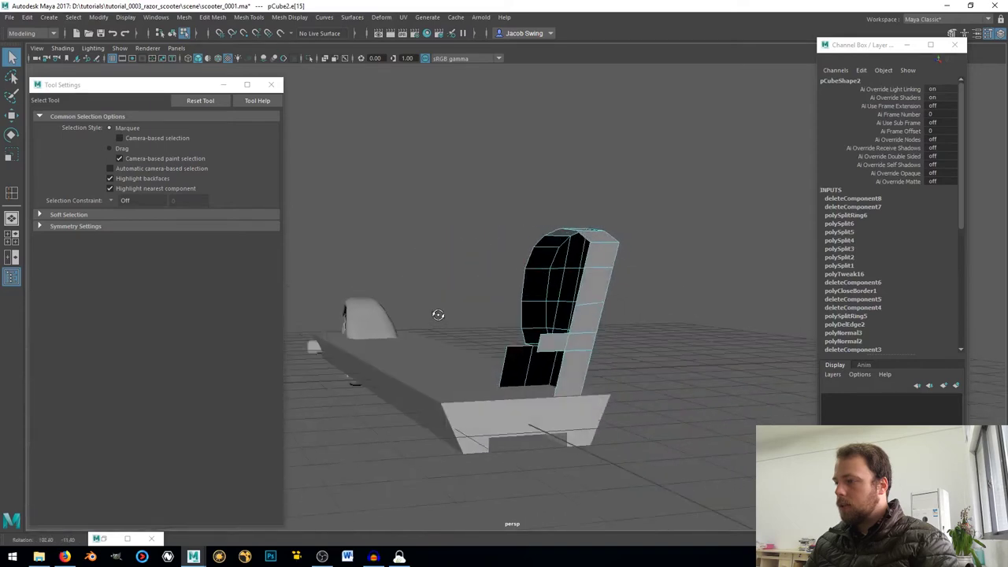
key("ctrl+z")
key("ctrl+z")
key("ctrl+z")
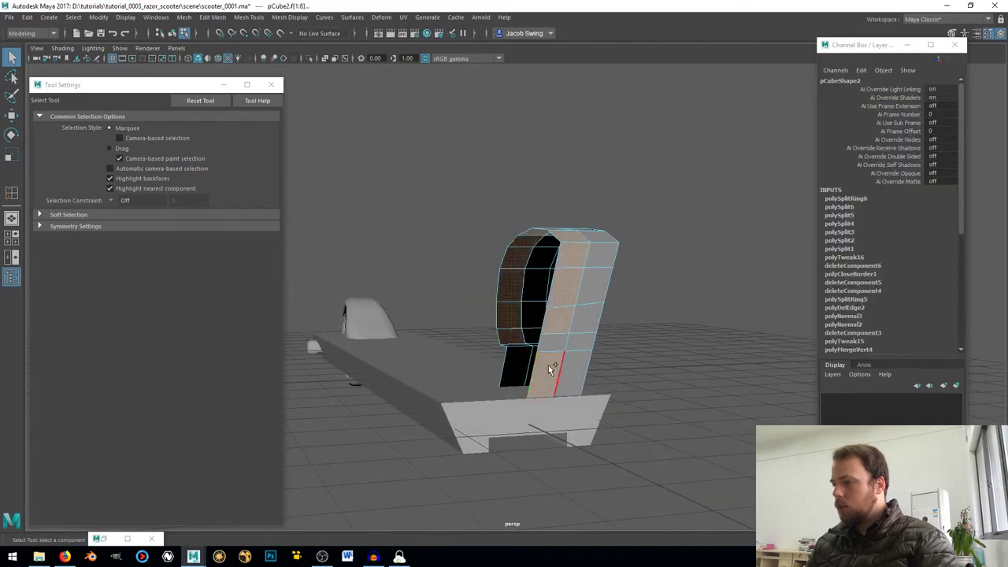
- Select the open-side strip of wall faces, exclude the lower foot faces, and delete the strip
left_click_drag(546, 364, 541, 378, "alt")
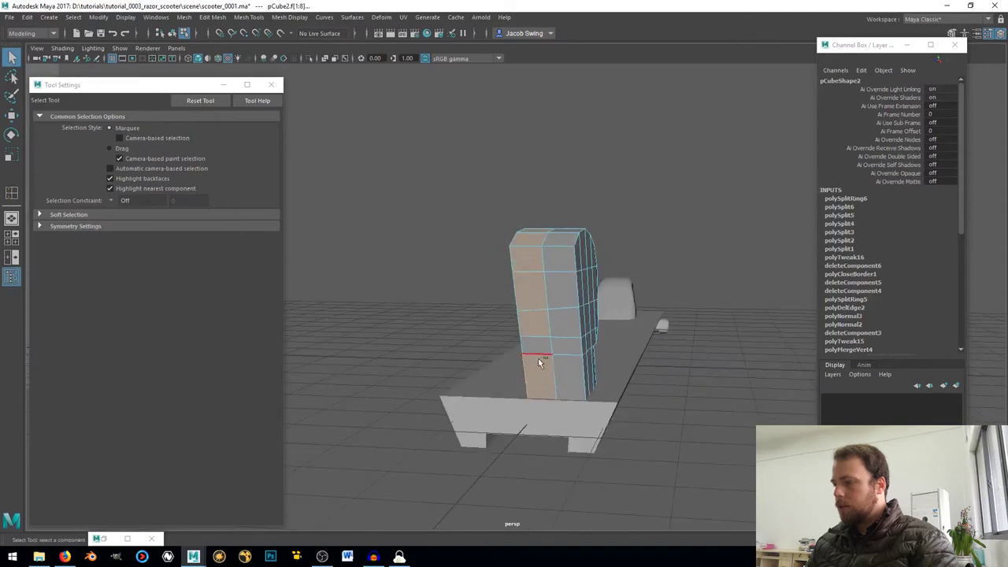
left_click_drag(521, 402, 545, 420, "alt")
left_click(549, 378)
right_click_drag(546, 356, 546, 286)
double_click(543, 364)
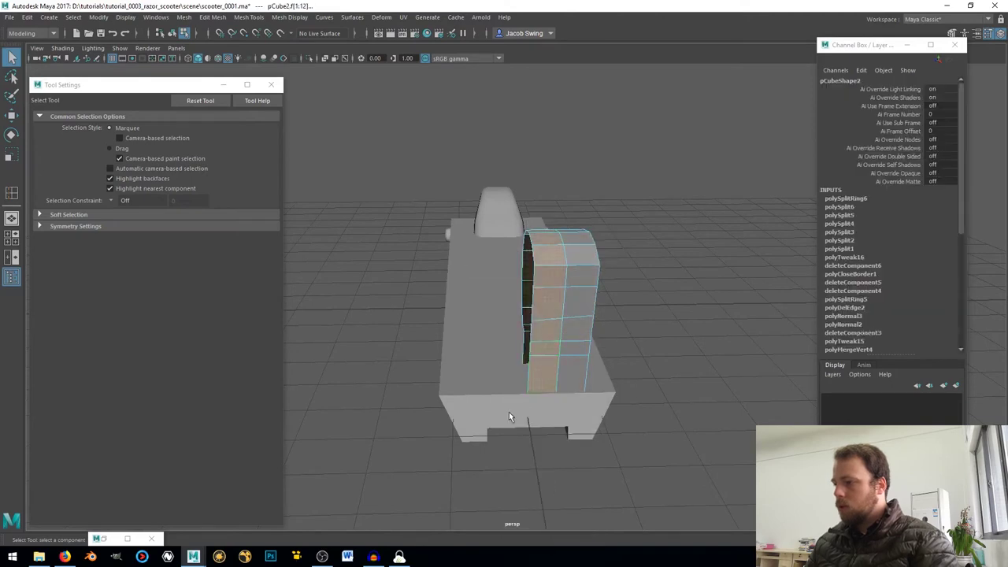
left_click_drag(516, 397, 539, 379, "ctrl")
left_click_drag(504, 366, 578, 376, "ctrl")
key("Delete")
- Bridge the top border edges of the foot's front and rear walls on the open side with 0 divisions
scroll(552, 378, "up", 2)
right_click_drag(580, 253, 581, 228)
left_click(555, 366)
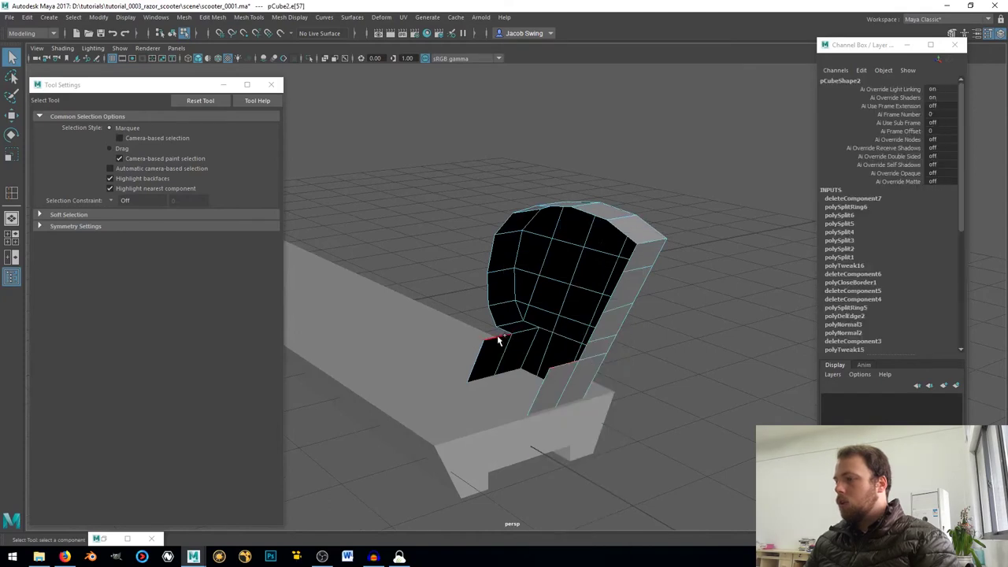
right_click_drag(498, 341, 495, 451, "shift")
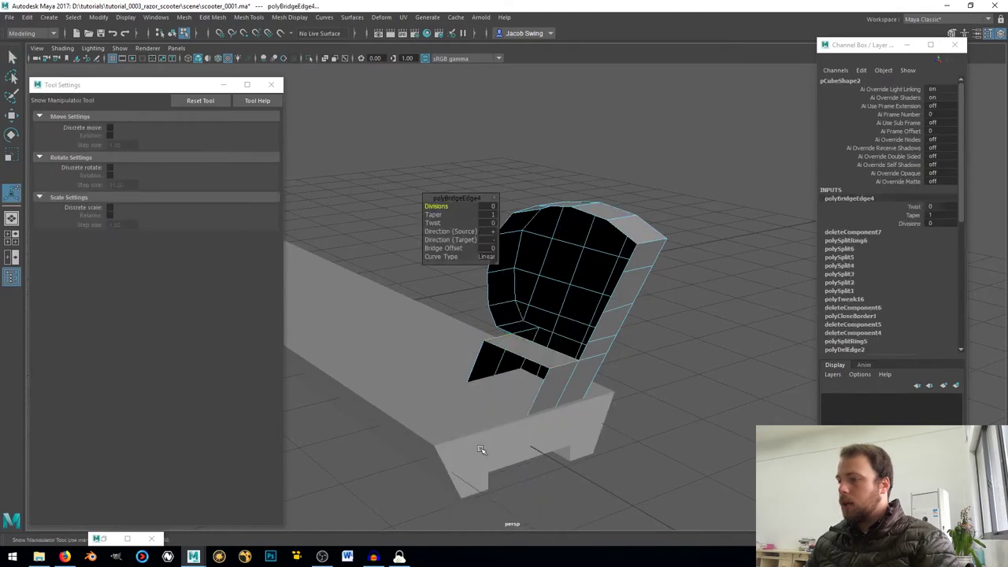
- Fill the open side of the arc above the bridged foot by closing its border hole
left_click_drag(532, 383, 601, 358, "alt")
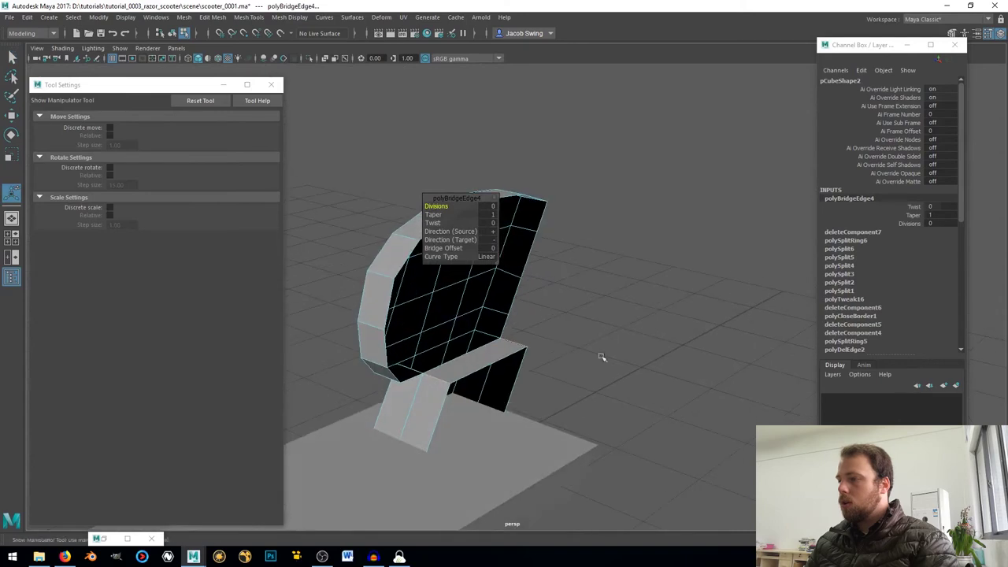
left_click(514, 305)
right_click_drag(563, 282, 554, 408, "shift")
left_click_drag(554, 408, 458, 331, "alt")
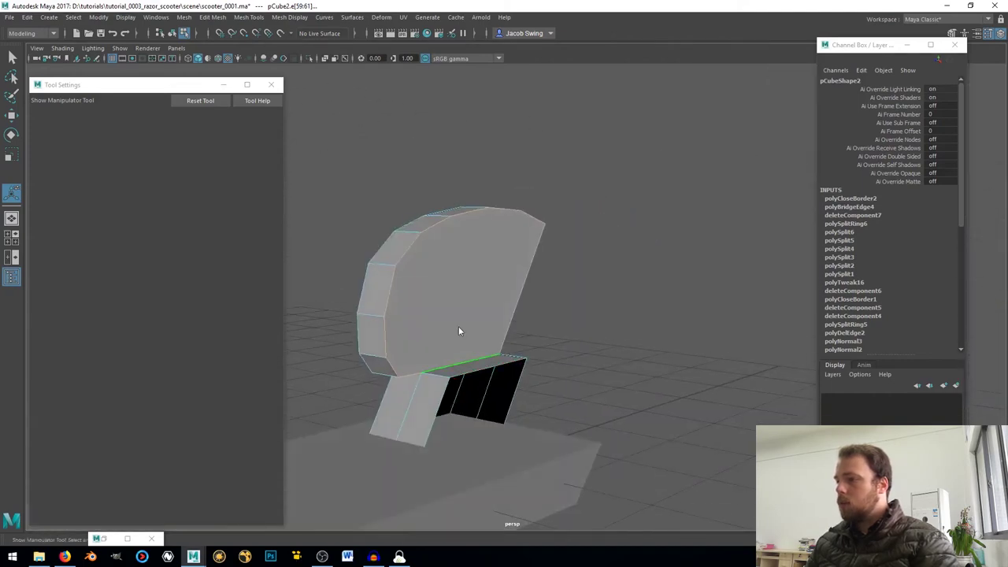
- Cut three horizontal edges across the newly filled side face with Multi-Cut, joining the rear arc vertices to the front wall vertices
right_click_drag(458, 254, 400, 258)
left_click(388, 359)
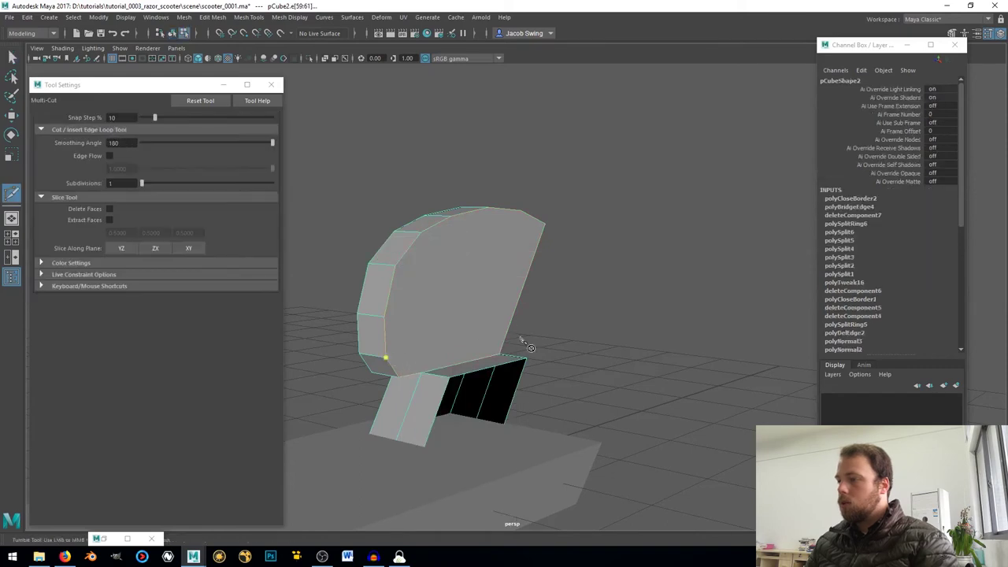
left_click_drag(388, 359, 405, 330, "alt")
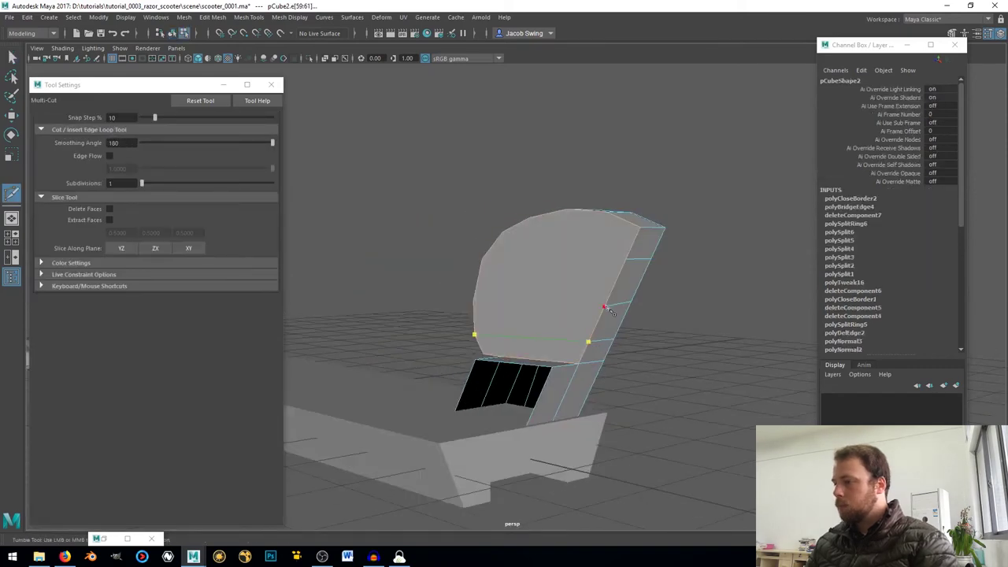
left_click_drag(495, 317, 607, 320, "alt")
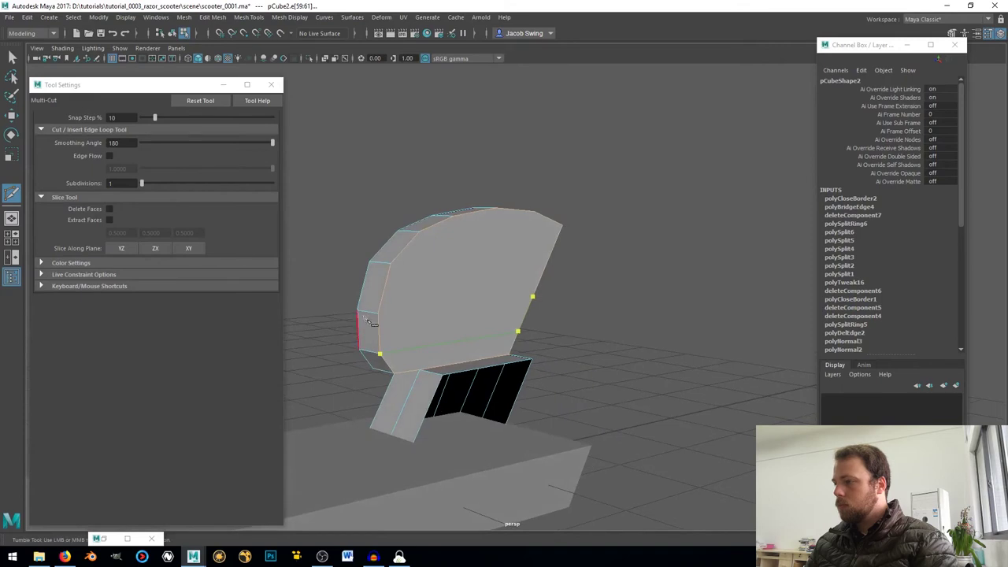
left_click(397, 272)
left_click_drag(398, 272, 591, 272, "alt")
left_click(630, 268)
key("Return")
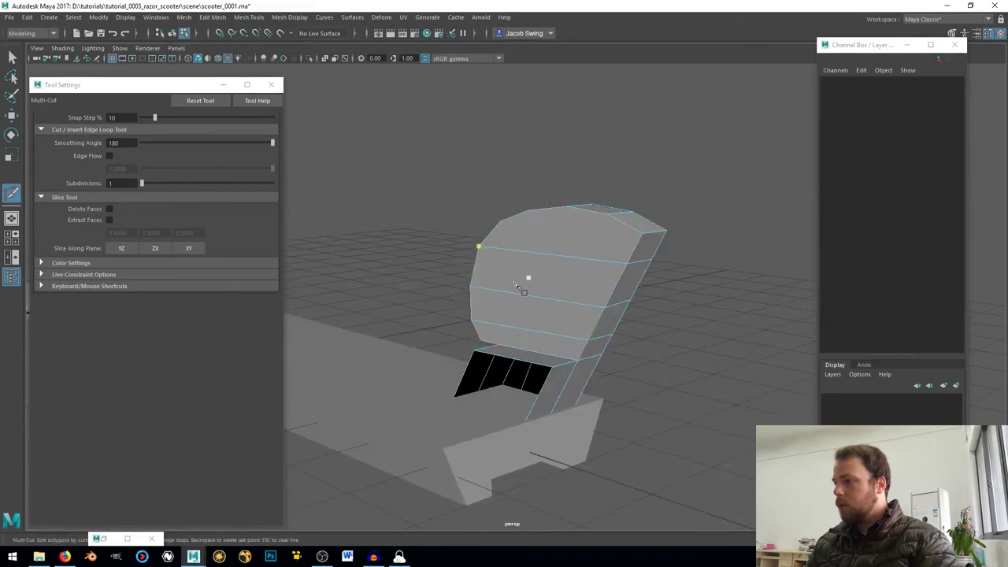
- Cut an edge from the frontmost inner arc vertex down the filled side face and across the bridged ledge to its outer edge
left_click_drag(527, 281, 582, 283, "alt")
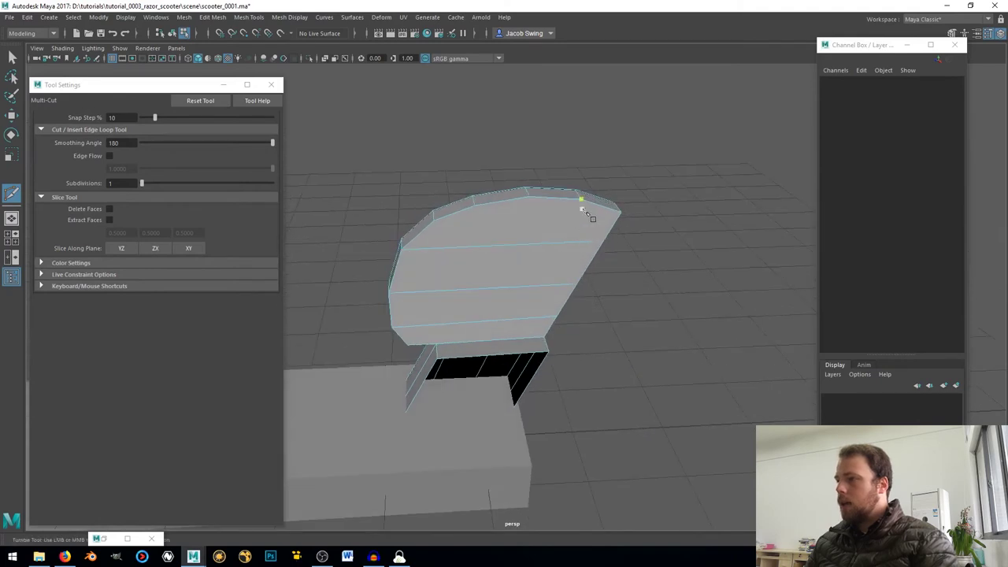
left_click(516, 338)
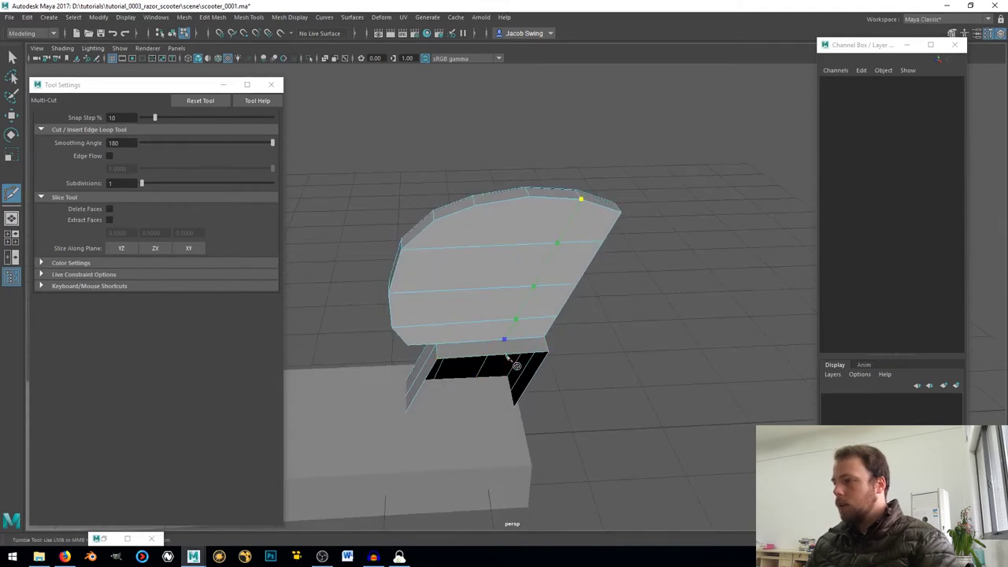
left_click_drag(486, 368, 526, 316, "alt")
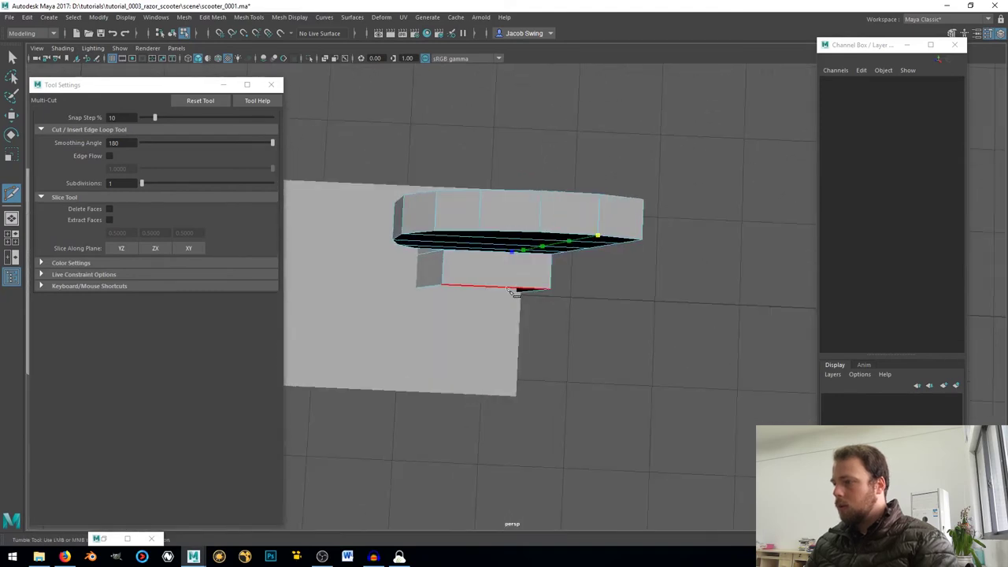
left_click(508, 289)
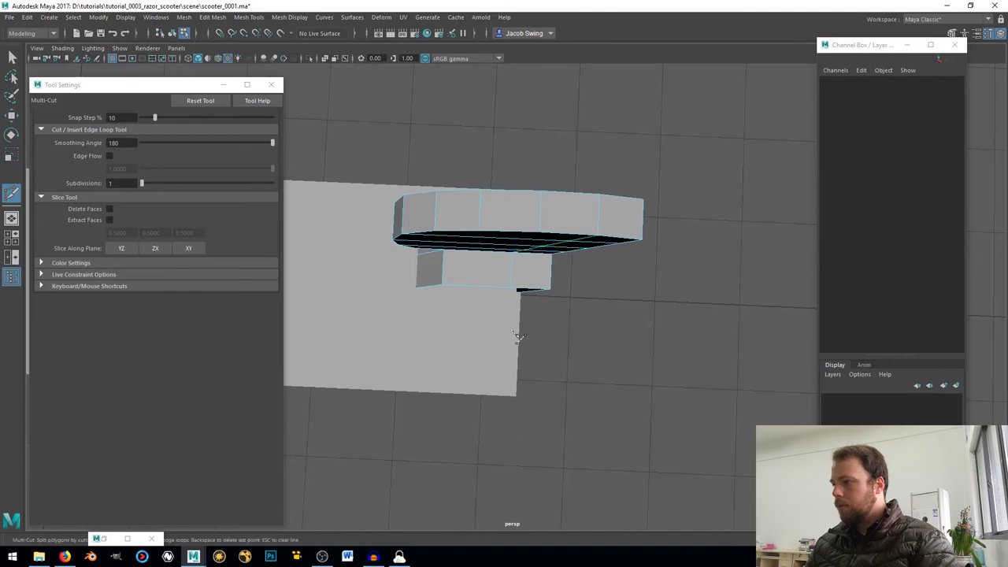
- Cut a second edge from the next inner arc vertex down the filled side face and across the bridged ledge to its outer edge
left_click_drag(515, 301, 543, 203, "alt")
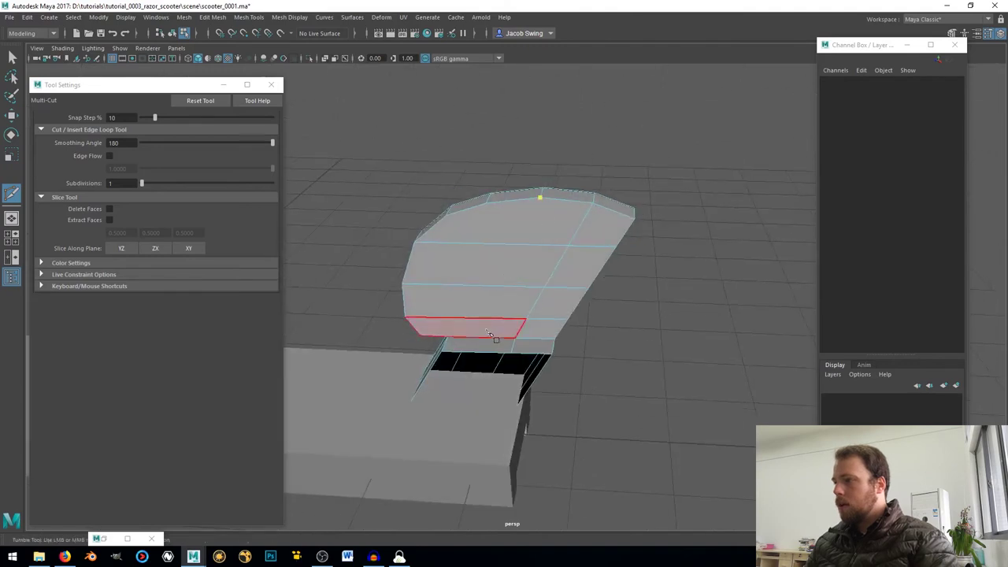
left_click_drag(495, 337, 474, 337)
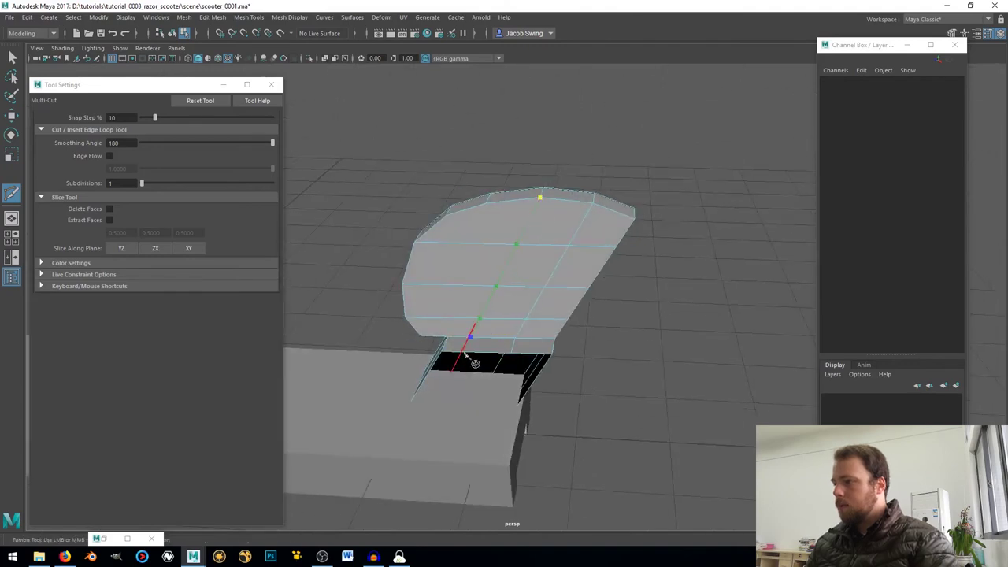
right_click(470, 350)
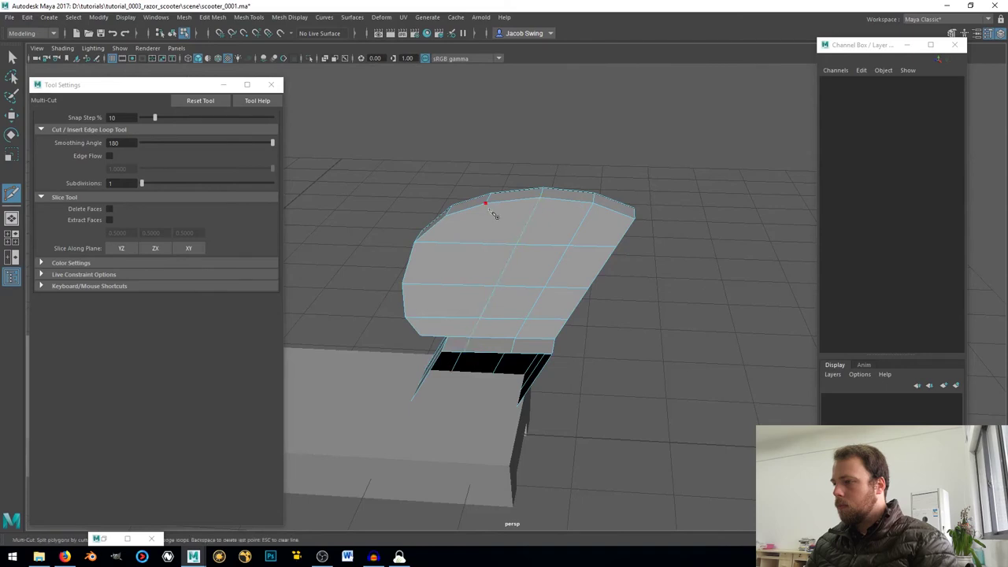
- Cut edges from the two remaining upper rear arc vertices to the uppermost inner edge crossing on the filled side face
left_click_drag(455, 235, 489, 243, "alt")
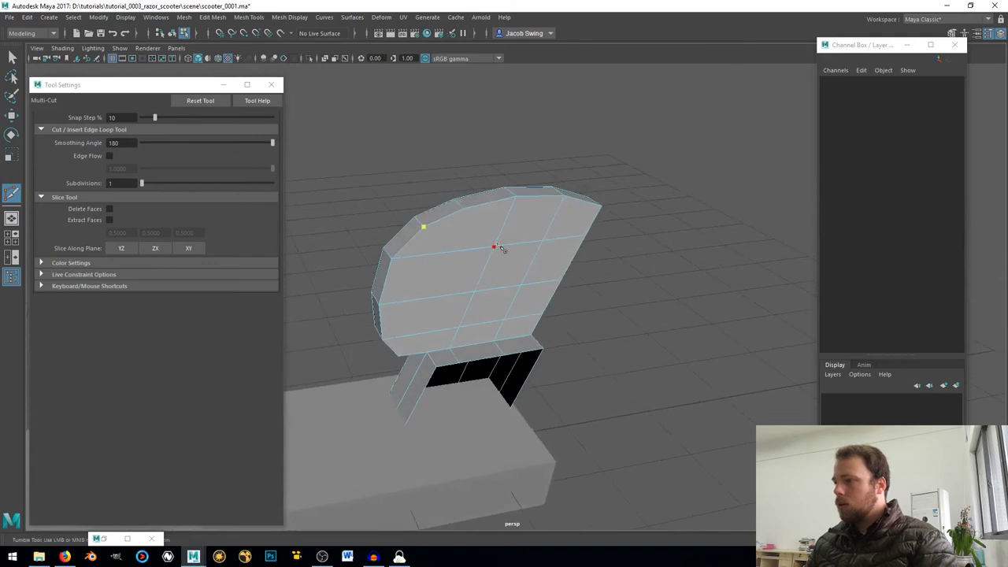
right_click(549, 251)
left_click_drag(534, 318, 498, 319, "alt")
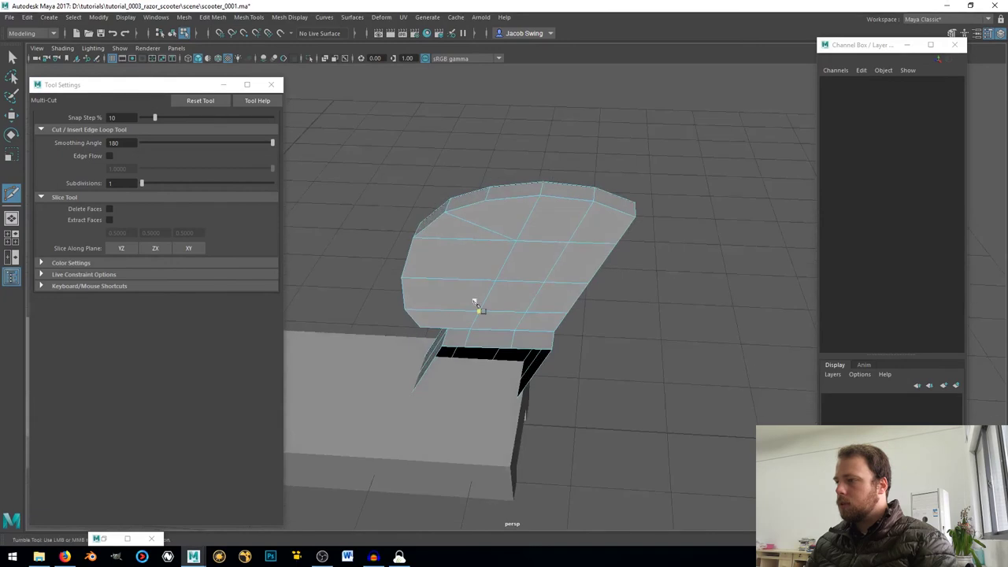
left_click_drag(444, 302, 476, 214, "alt")
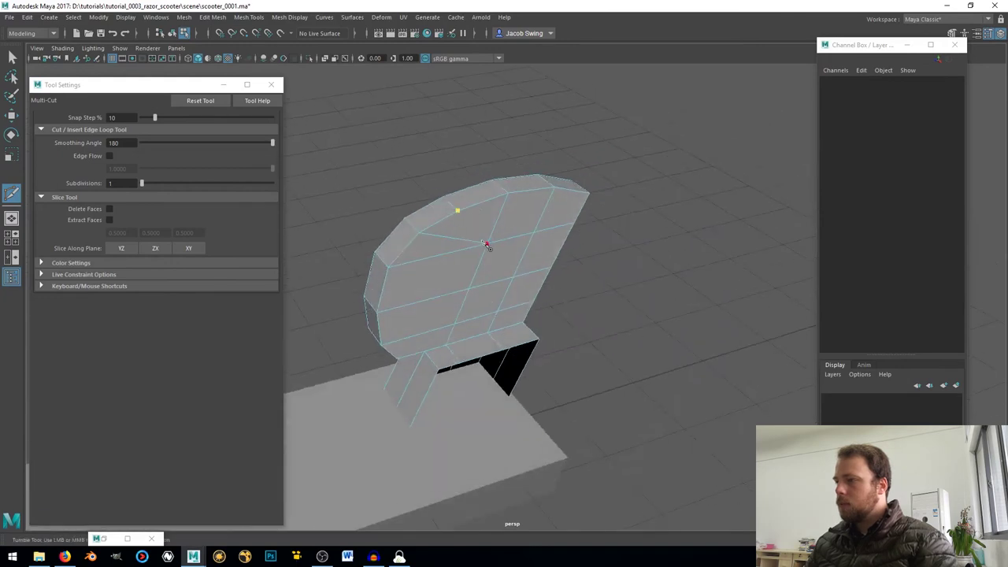
mouse_move(512, 270)
left_mouse_down("alt")
mouse_move(423, 263)
mouse_move(511, 266)
left_mouse_up("alt")
- Leave Multi-Cut, return the folding joint half to object mode and duplicate it in place
left_click(12, 57)
right_click_drag(404, 278, 499, 236)
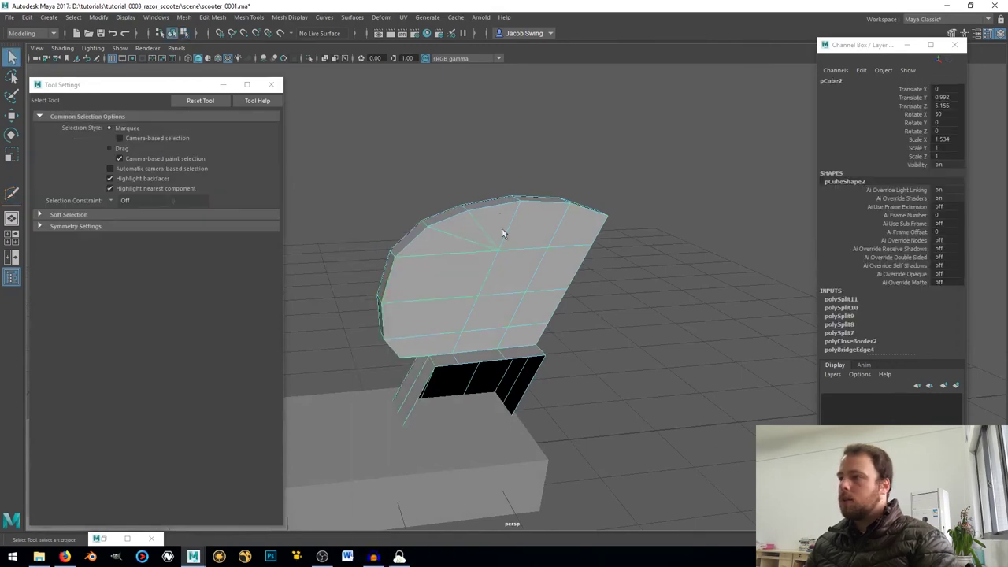
left_click_drag(501, 237, 466, 302, "alt")
left_click_drag(396, 333, 583, 270, "alt")
key("ctrl+d")
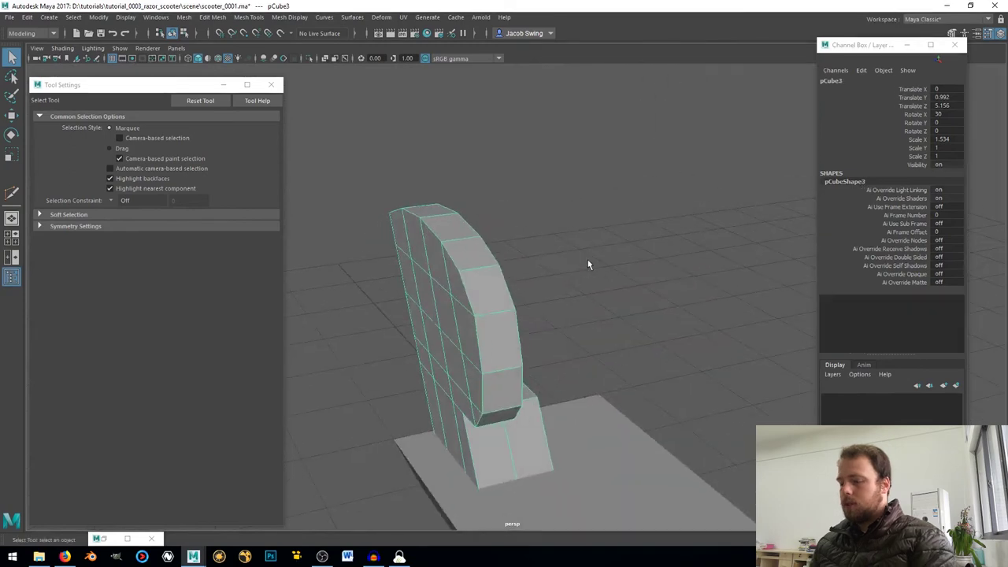
- Delete the construction history of the duplicated joint half and freeze its transformations
left_click(27, 16)
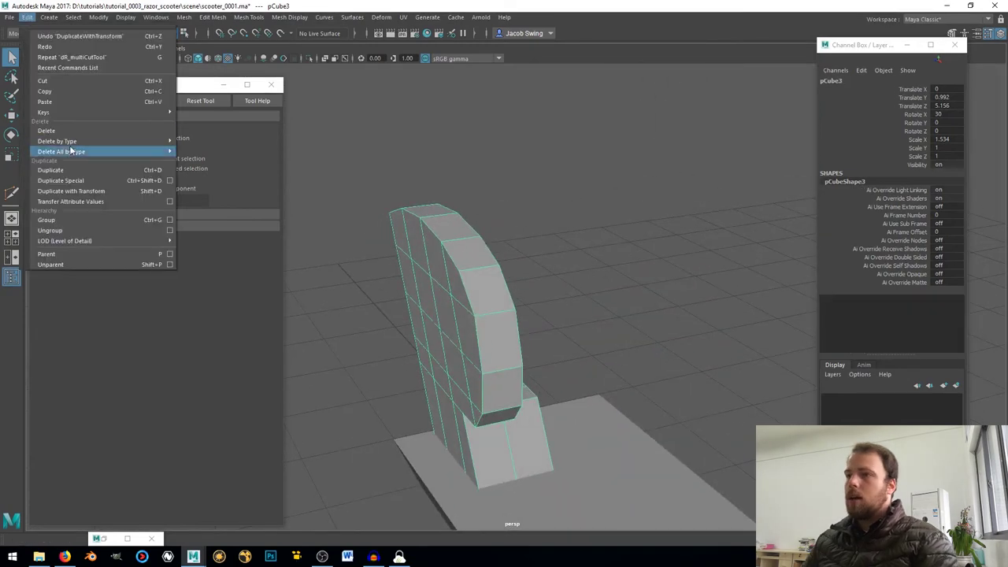
mouse_move(68, 141)
left_click(195, 150)
left_click(99, 16)
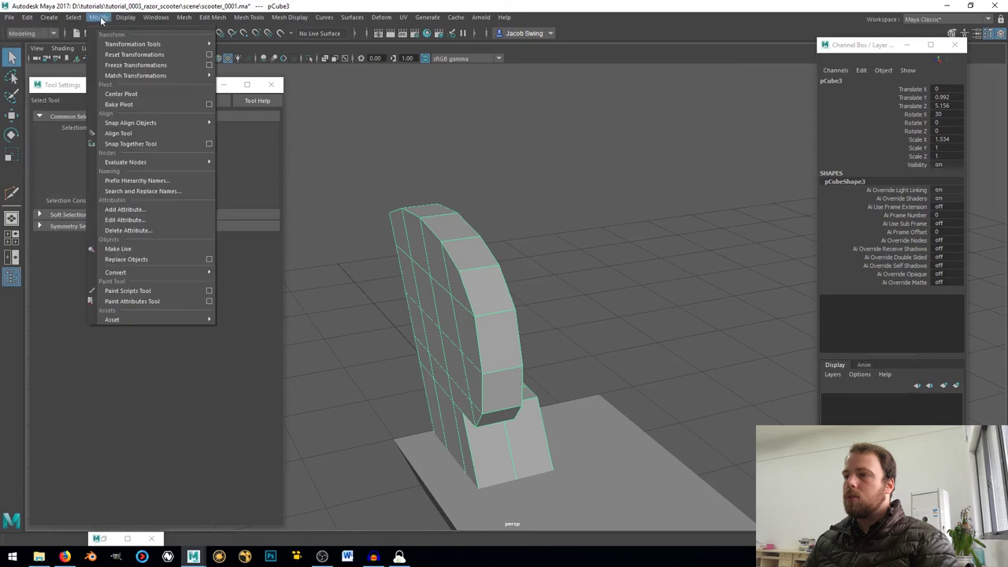
left_click(112, 70)
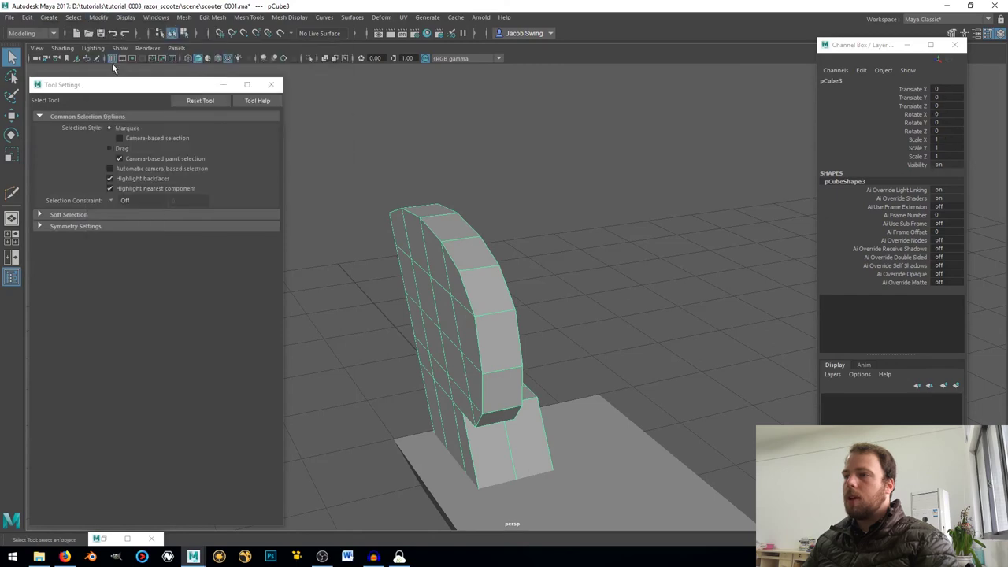
- Mirror the duplicated joint half to the other side by setting its Scale X to -1
left_click(941, 140)
type("-1")
key("Return")
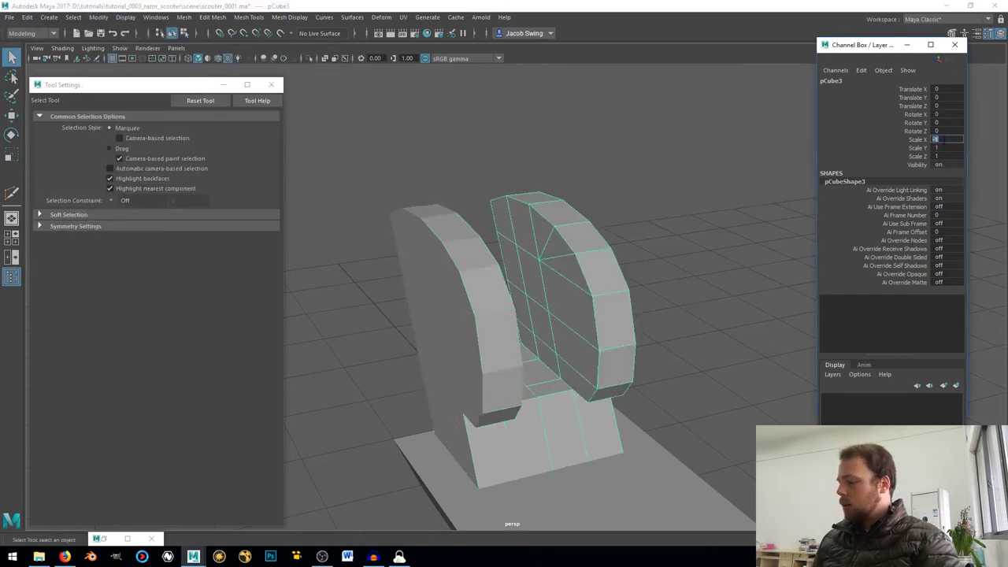
- Combine both joint halves into one mesh, merge all its vertices and return to object mode
left_click(482, 304, "shift")
right_click_drag(477, 298, 411, 252, "shift")
scroll(385, 204, "down", 4)
left_click_drag(361, 155, 771, 437)
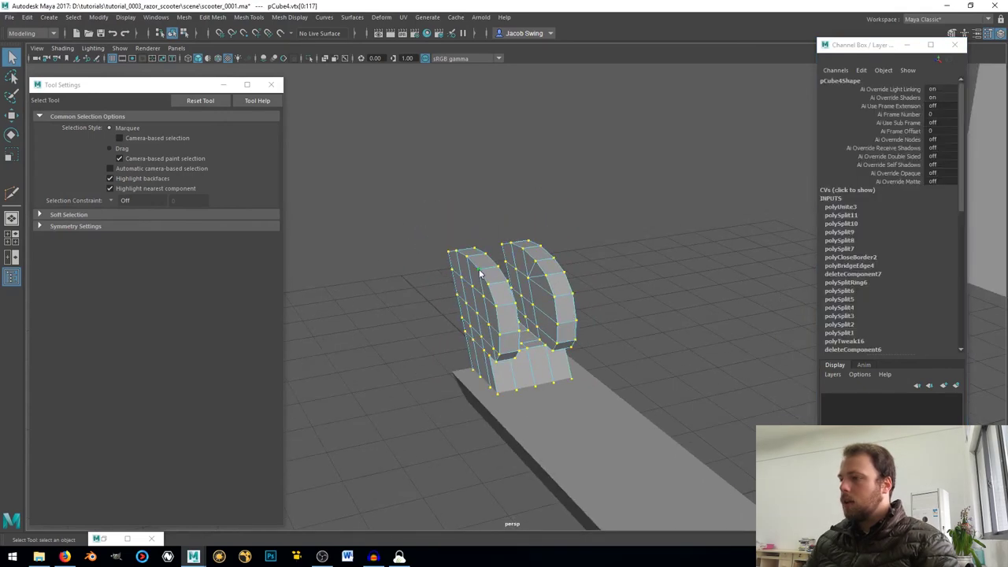
right_click_drag(487, 213, 532, 205, "shift")
right_click_drag(457, 289, 526, 242)
scroll(525, 241, "down", 4)
left_click_drag(417, 307, 440, 370, "alt")
left_click(425, 390)
left_click_drag(394, 398, 522, 376, "alt")
left_click_drag(404, 401, 445, 396, "alt")
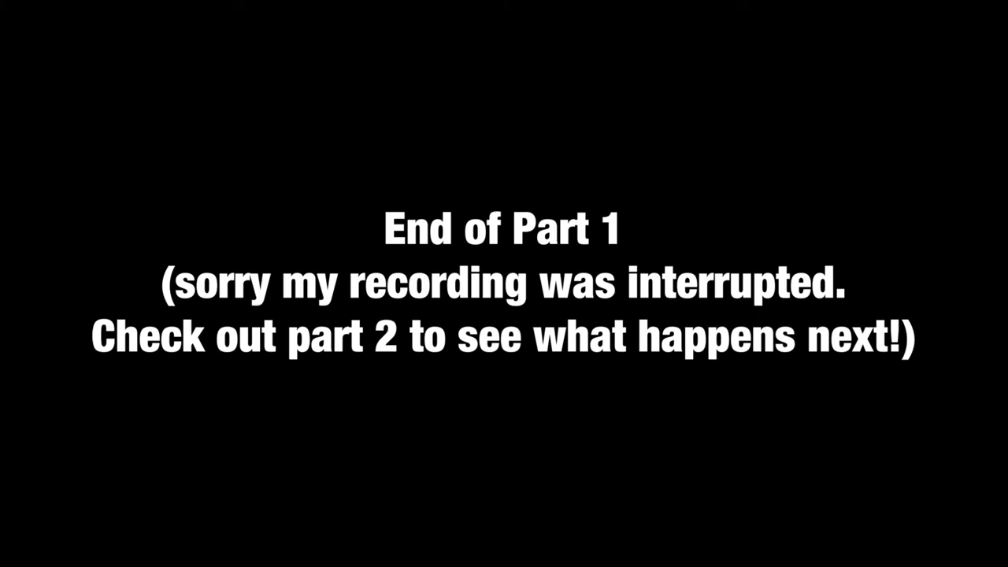